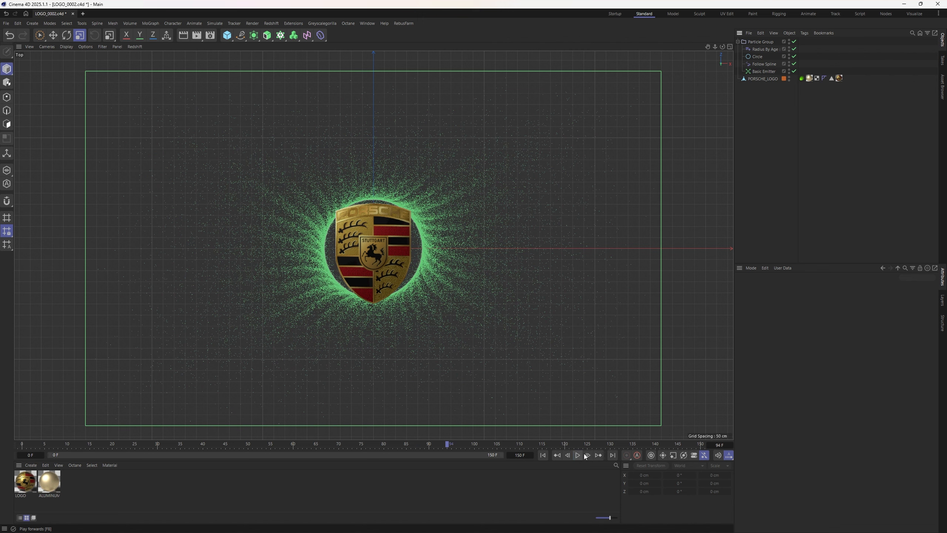
Step: Set the Basic Emitter's rate to 500000 per second and play the simulation from the first frame
left_click(764, 71)
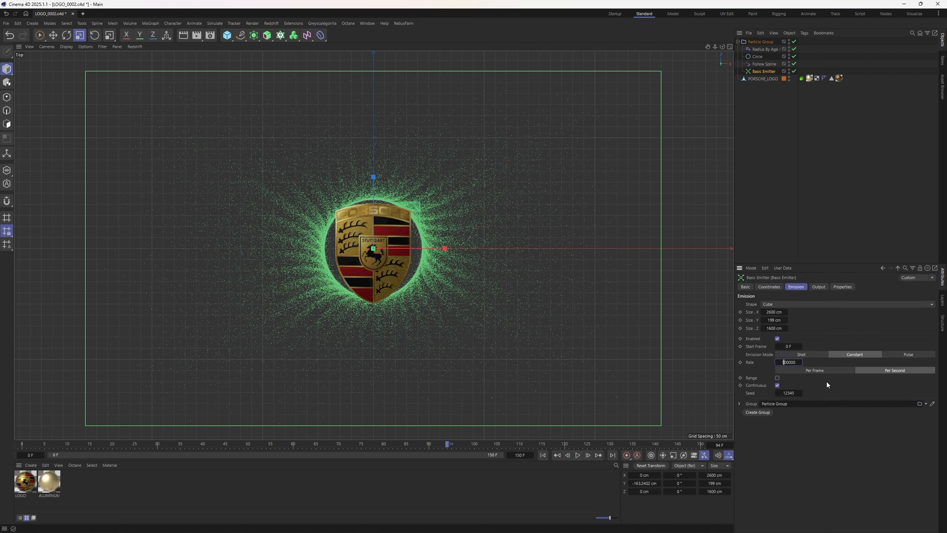
left_click(543, 455)
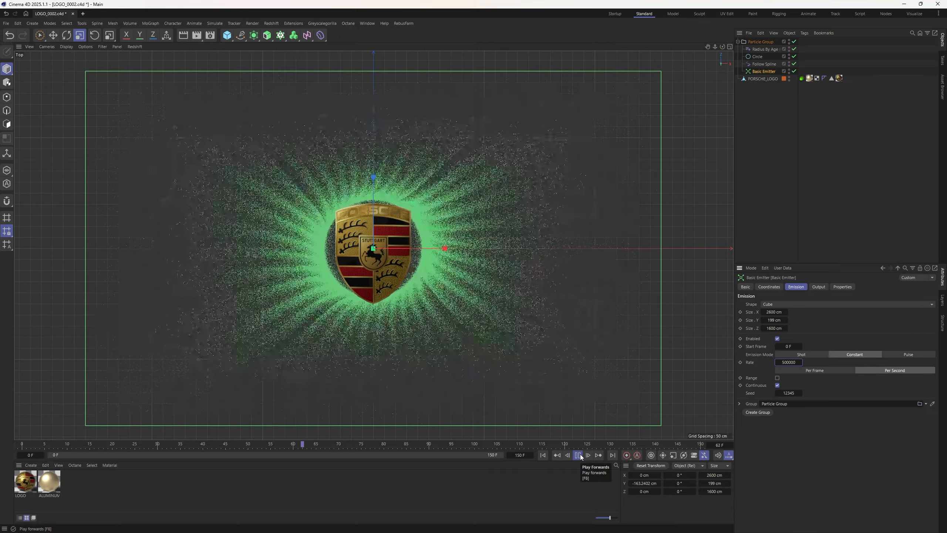
left_click(578, 454)
scroll(688, 159, "up", 3)
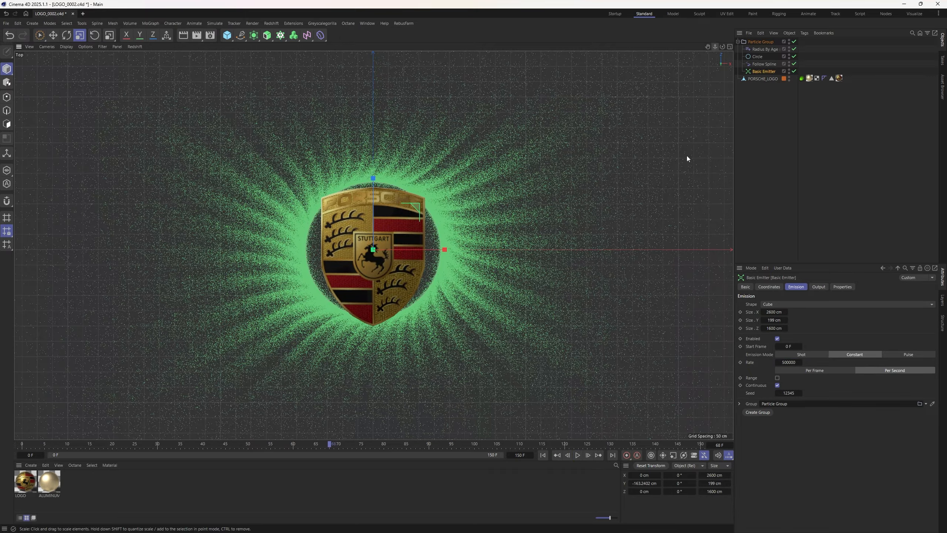
left_click(542, 455)
left_click(578, 455)
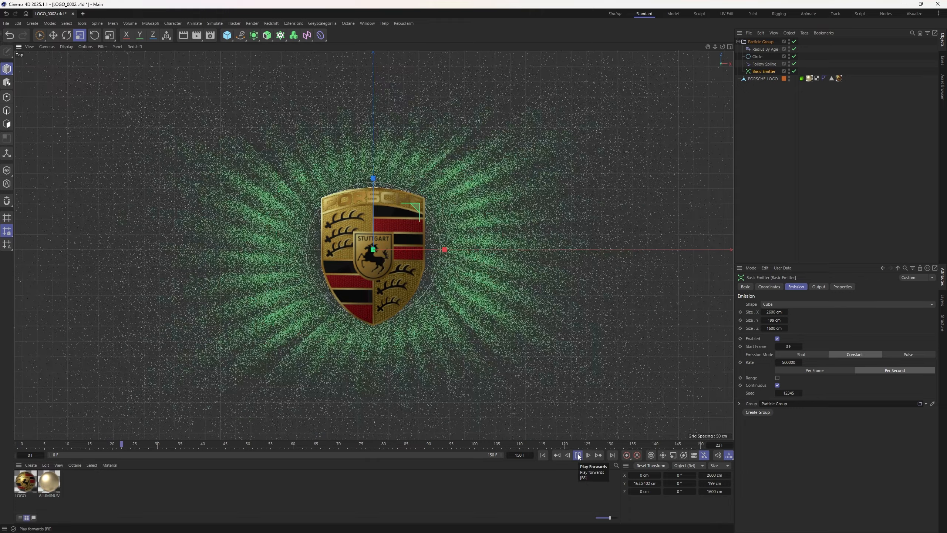
left_click(578, 455)
Step: Add a Turbulence force and place it inside the Particle Group above Radius By Age
left_click(819, 168)
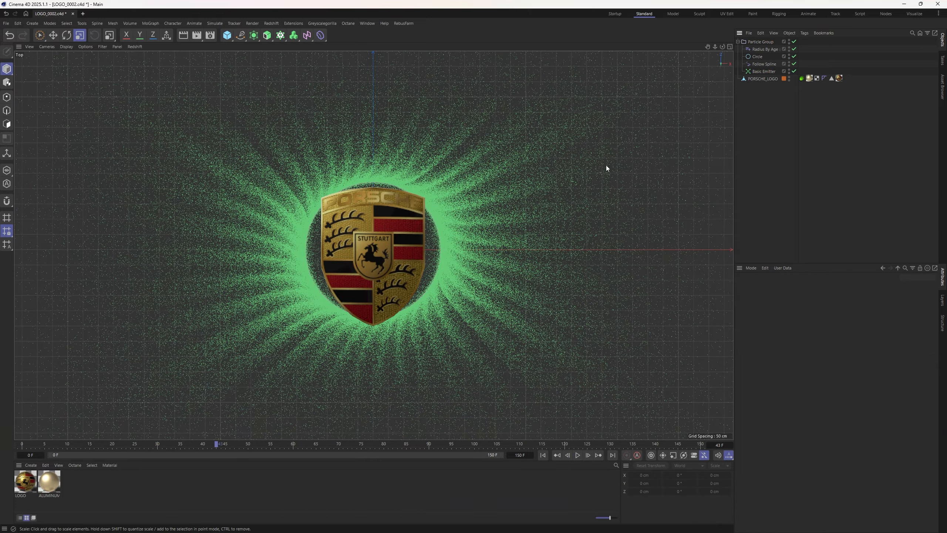
left_click(215, 24)
mouse_move(219, 36)
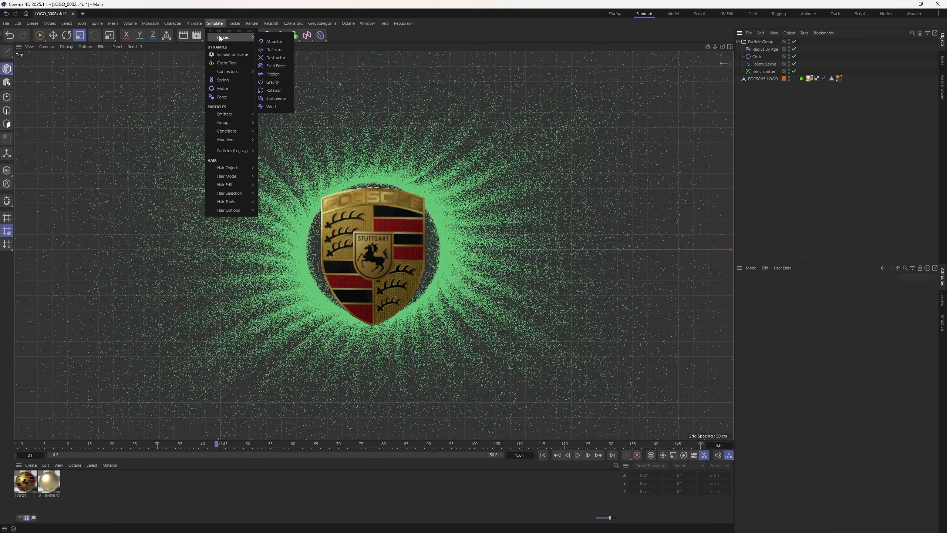
left_click(272, 99)
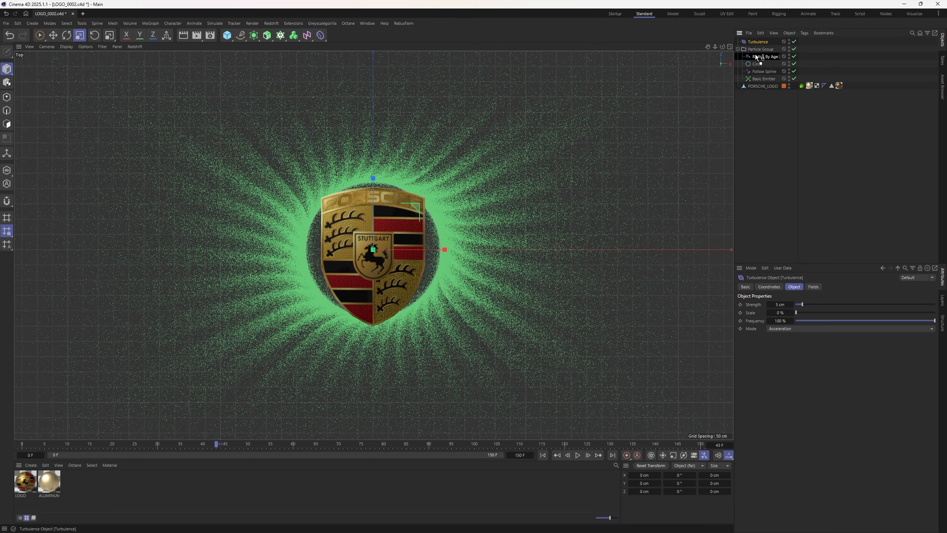
left_click_drag(759, 50, 759, 51)
Step: Set the Turbulence force's strength to 15 cm and its scale to 6 %
left_click_drag(797, 312, 801, 314)
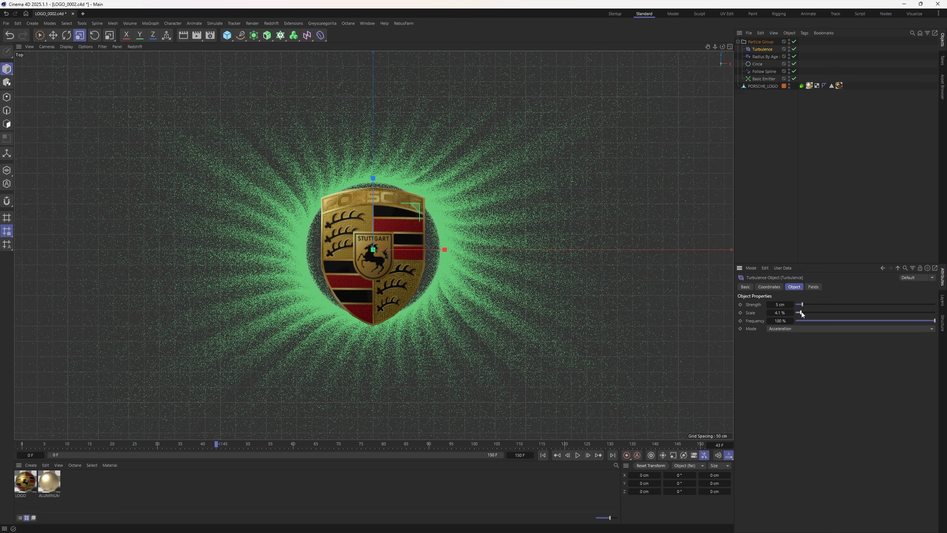
left_click(782, 313)
type("15")
key("Return")
Step: Duplicate the Turbulence force within the Particle Group and set the copy's scale to 12 %
left_click_drag(762, 49, 766, 53)
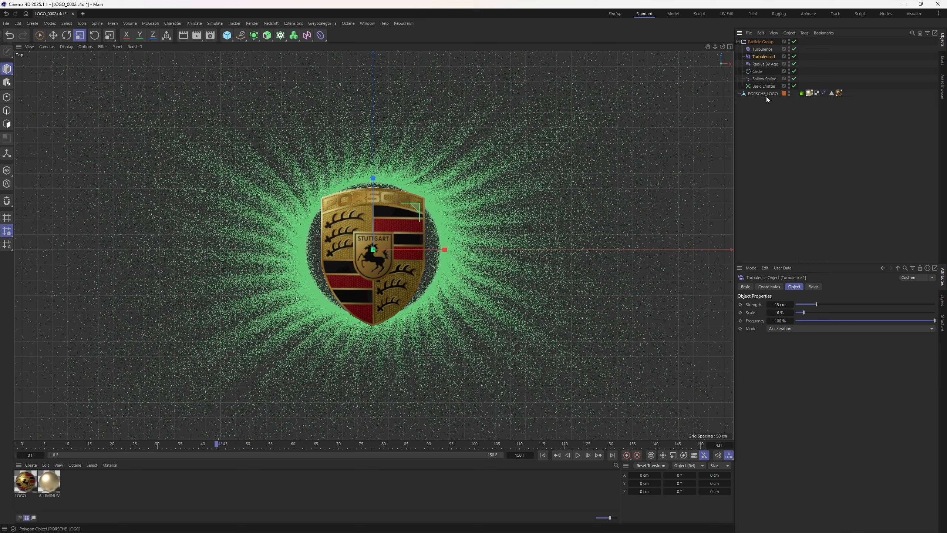
double_click(765, 50)
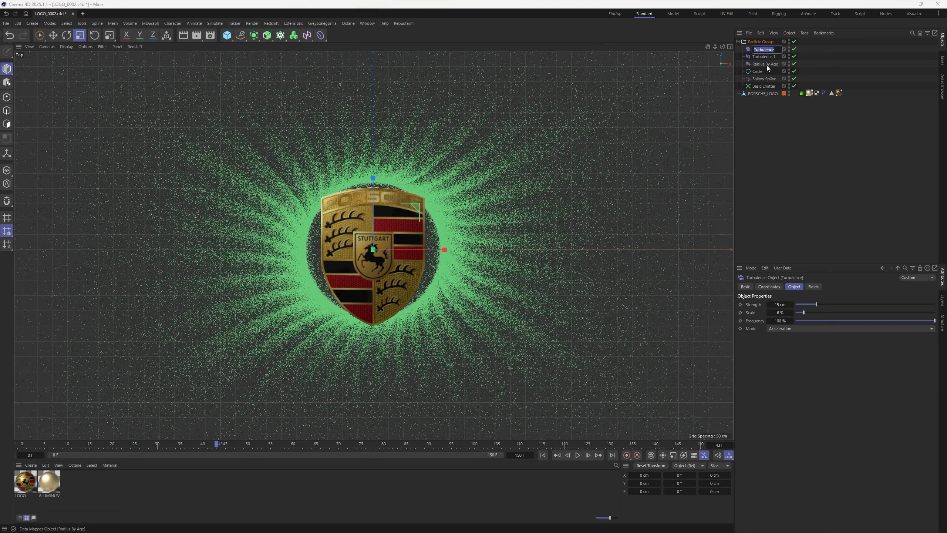
double_click(769, 57)
left_click(769, 121)
left_click(763, 57)
left_click(780, 313)
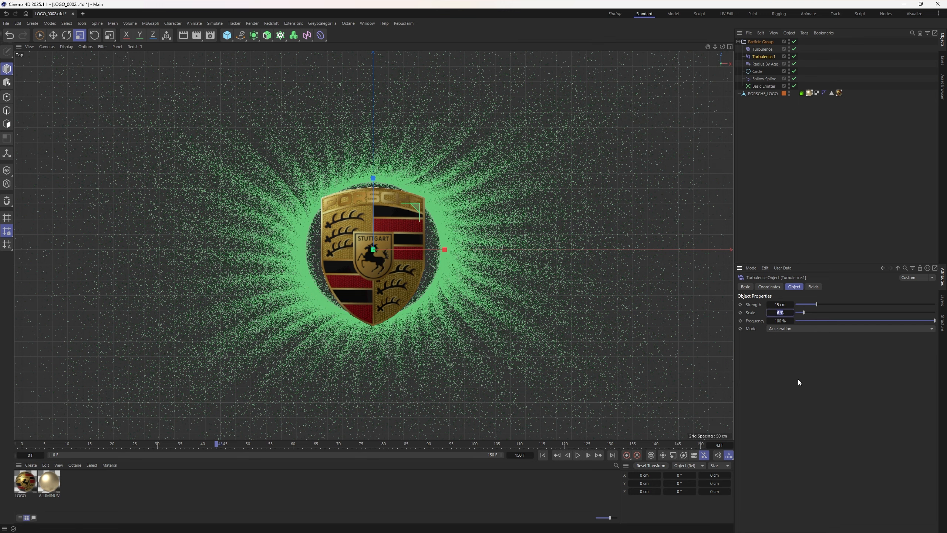
type("12")
key("Return")
Step: Duplicate Turbulence.1 and give the new copy a scale of 25 % and a strength of 20 cm
left_click_drag(763, 57, 766, 60, "ctrl")
left_click(779, 312)
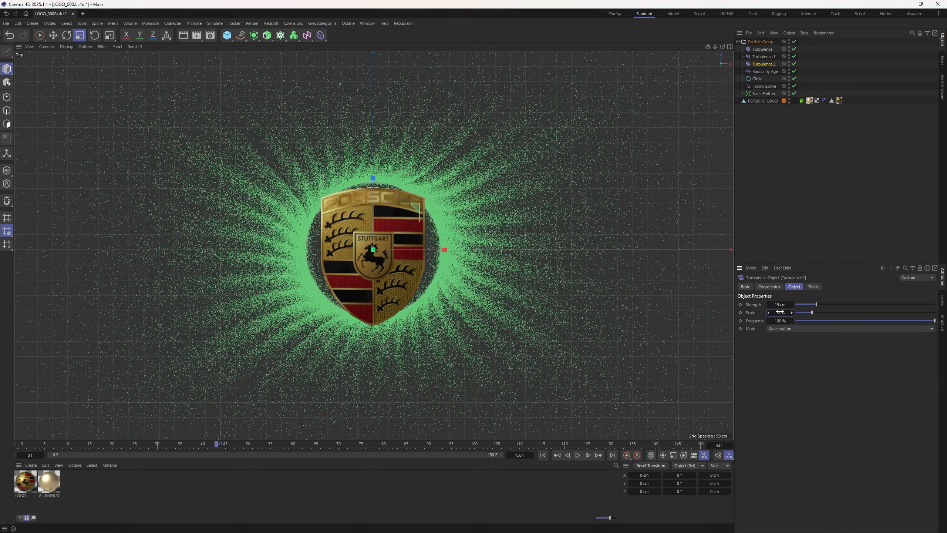
type("25")
key("Return")
left_click(783, 304)
type("20")
key("Return")
Step: Duplicate Turbulence.2 and give the new copy a scale of 60 % and a strength of 30 cm
left_click_drag(764, 65, 765, 69, "ctrl")
left_click(779, 312)
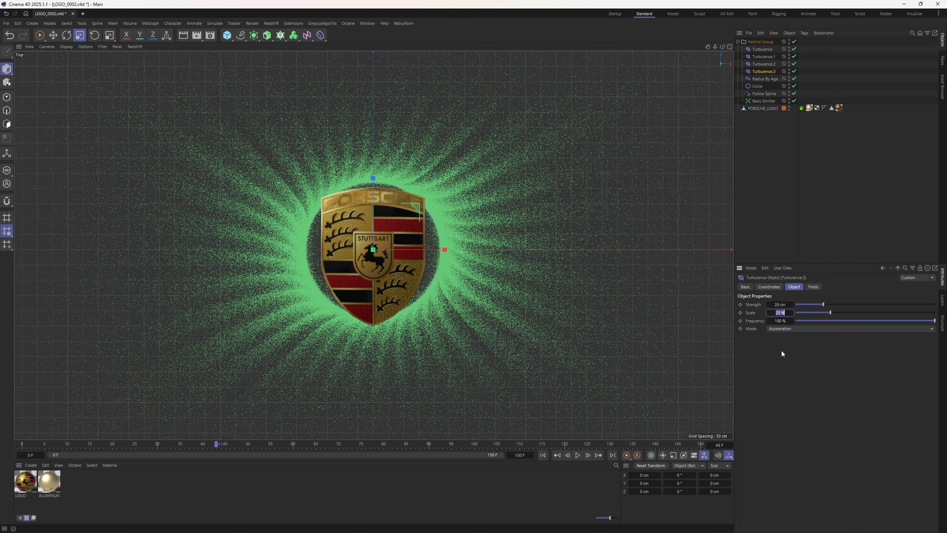
type("60")
key("Return")
left_click(779, 305)
type("30")
key("Return")
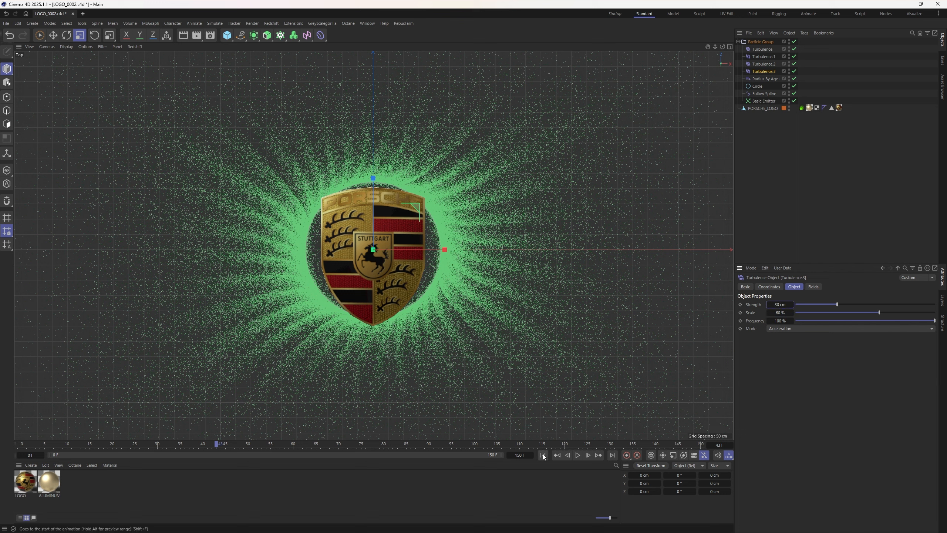
Step: Disable Turbulence.1, Turbulence.2 and Turbulence.3, and play the simulation from the start with only the first Turbulence active
left_click(763, 50)
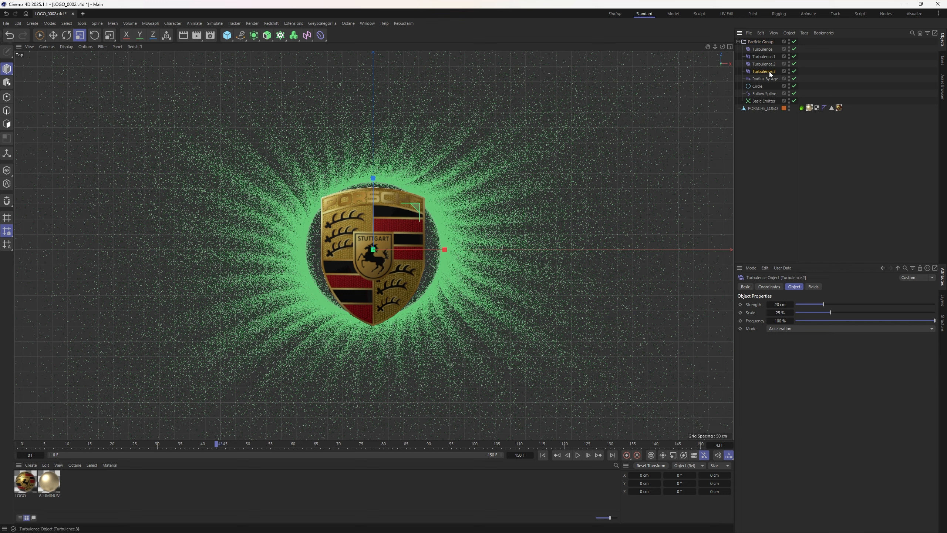
left_click(763, 50)
left_click(764, 57)
left_click(763, 64)
left_click(764, 71)
left_click(794, 63)
left_click(753, 50)
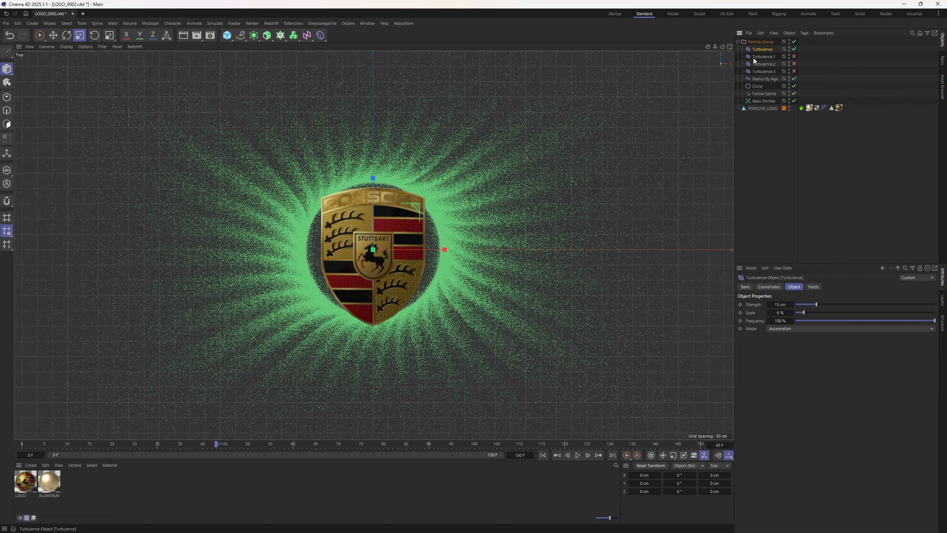
left_click(543, 454)
left_click(578, 455)
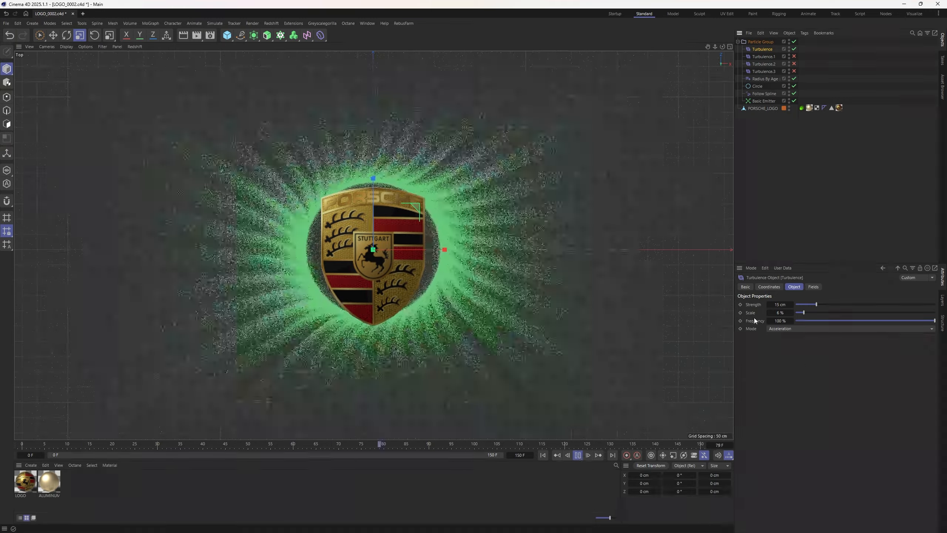
Step: Adjust the Follow Spline's Mix while the simulation plays, trying 100 % and 0 % before settling on 35 %
left_click(765, 79)
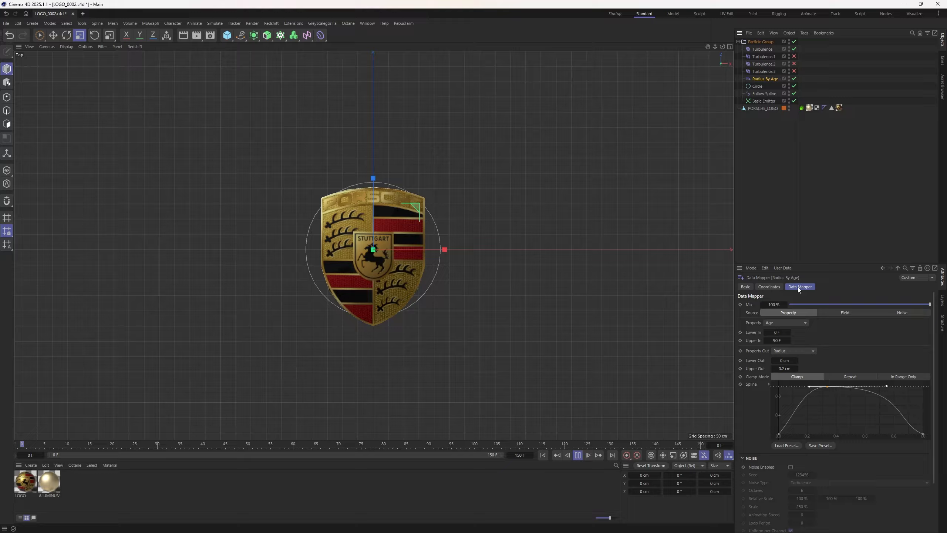
left_click(766, 93)
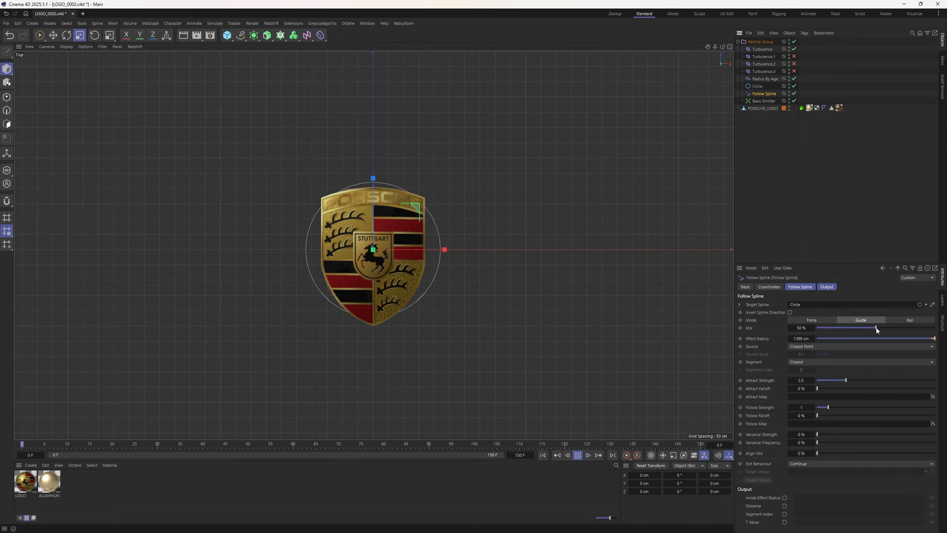
left_click_drag(876, 327, 881, 326)
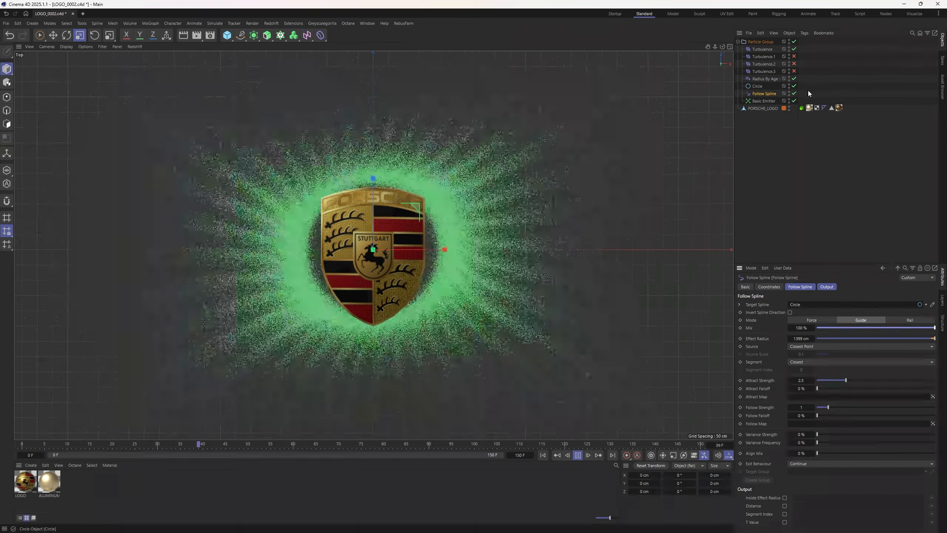
left_click_drag(895, 327, 798, 329)
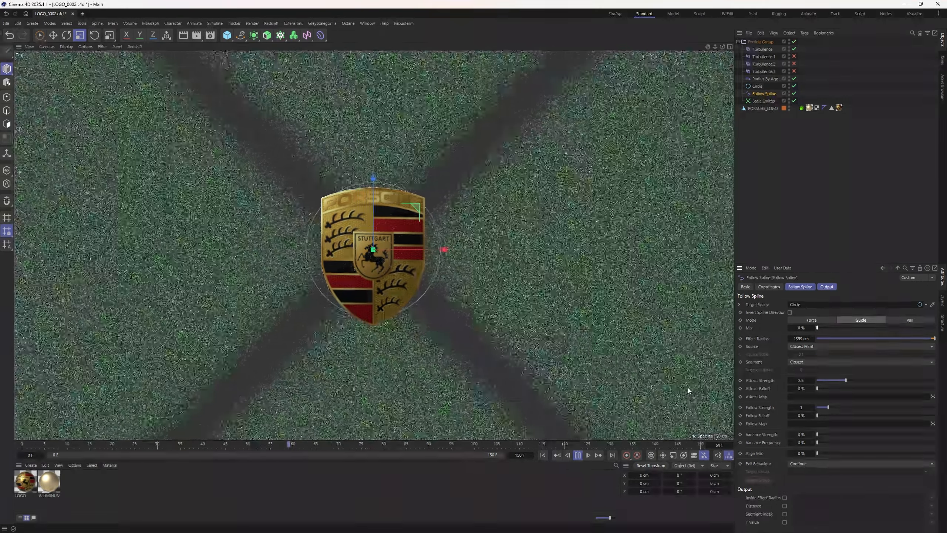
left_click_drag(818, 328, 839, 329)
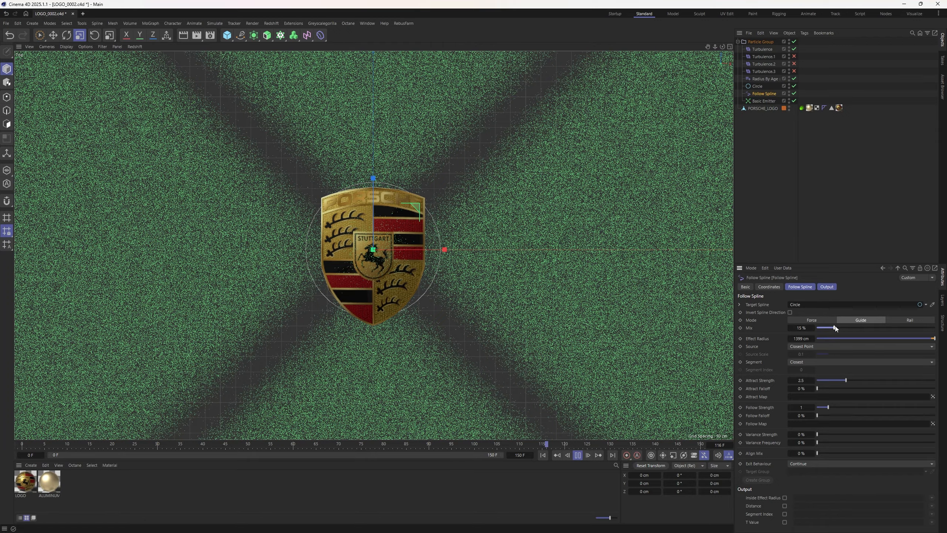
left_click_drag(837, 327, 862, 327)
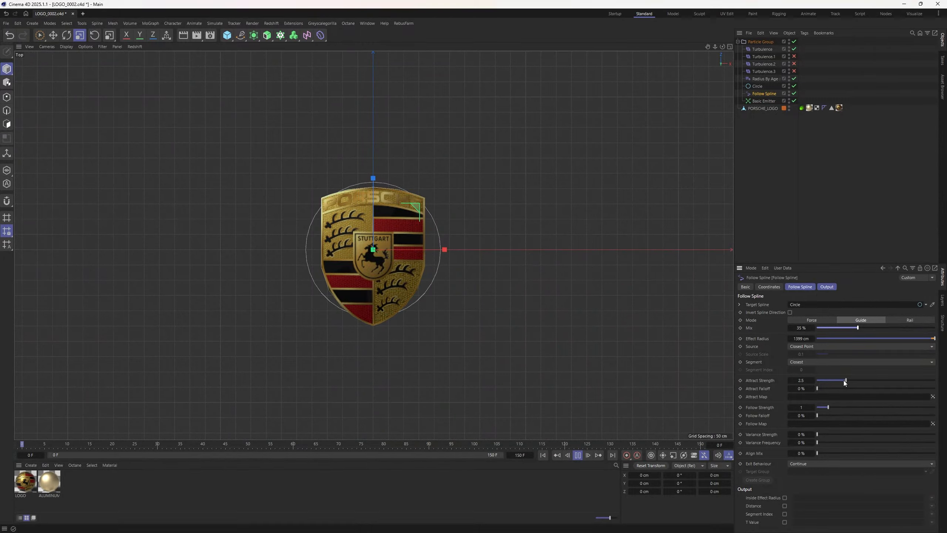
Step: Reduce the Follow Spline's Attract Strength to 1
left_click_drag(845, 381, 832, 380)
left_click_drag(832, 383, 827, 381)
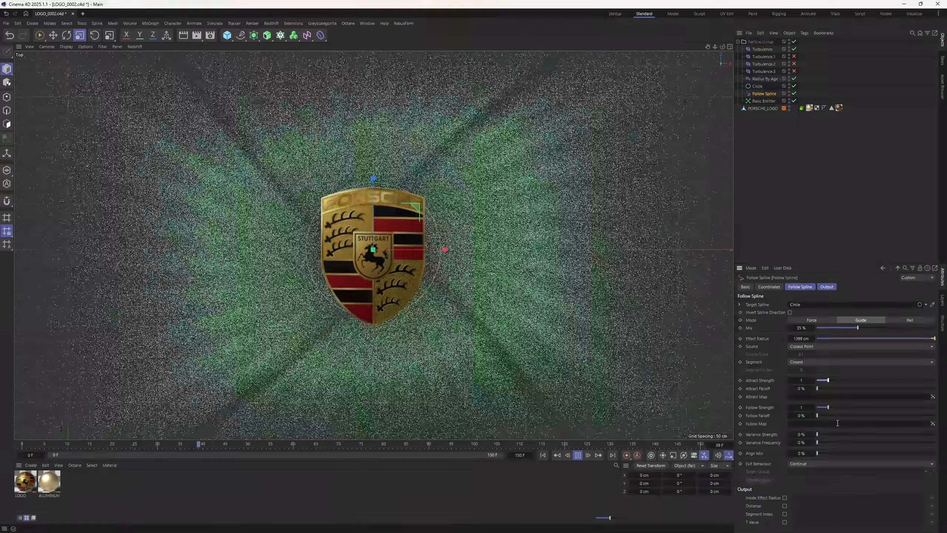
left_click_drag(817, 452, 787, 463)
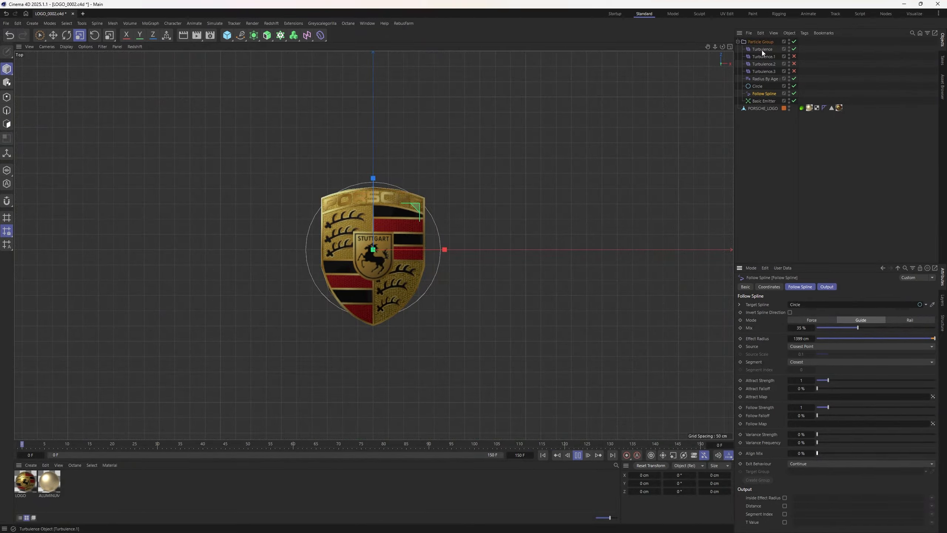
Step: Re-enable Turbulence.1, Turbulence.2 and Turbulence.3 one after another during playback, then stop the simulation
left_click(762, 49)
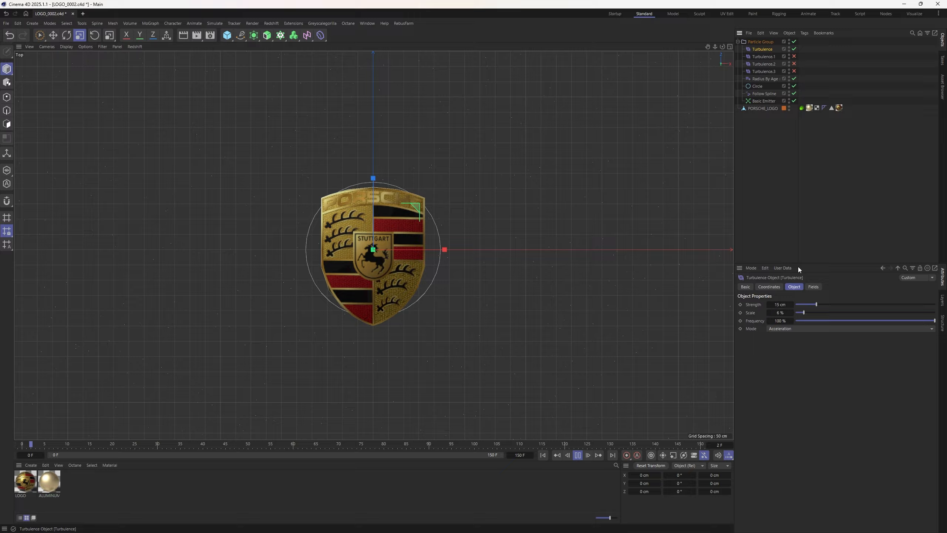
left_click(794, 56)
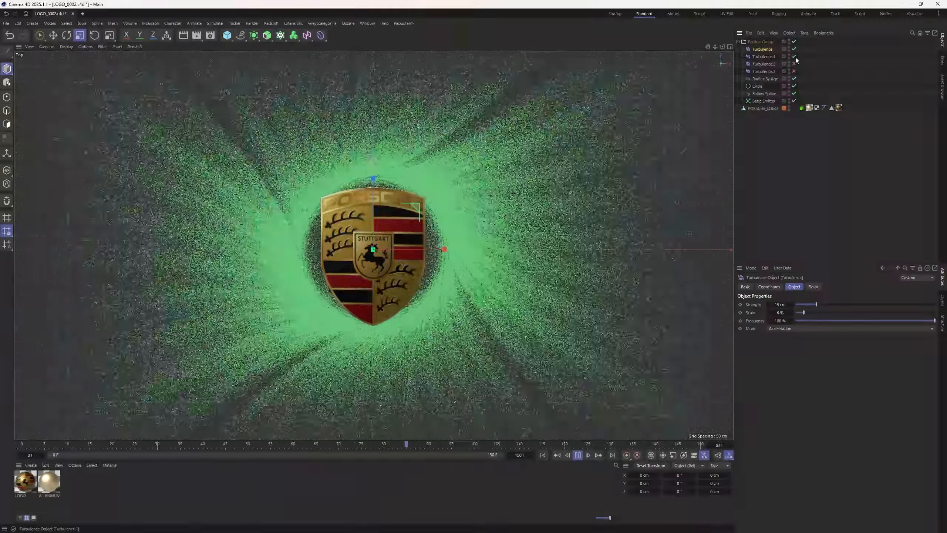
left_click(762, 57)
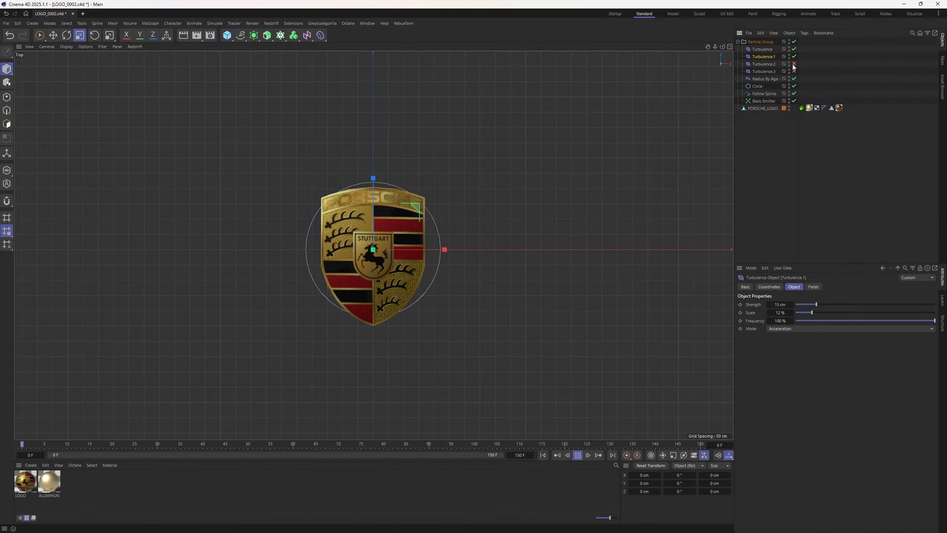
left_click(793, 64)
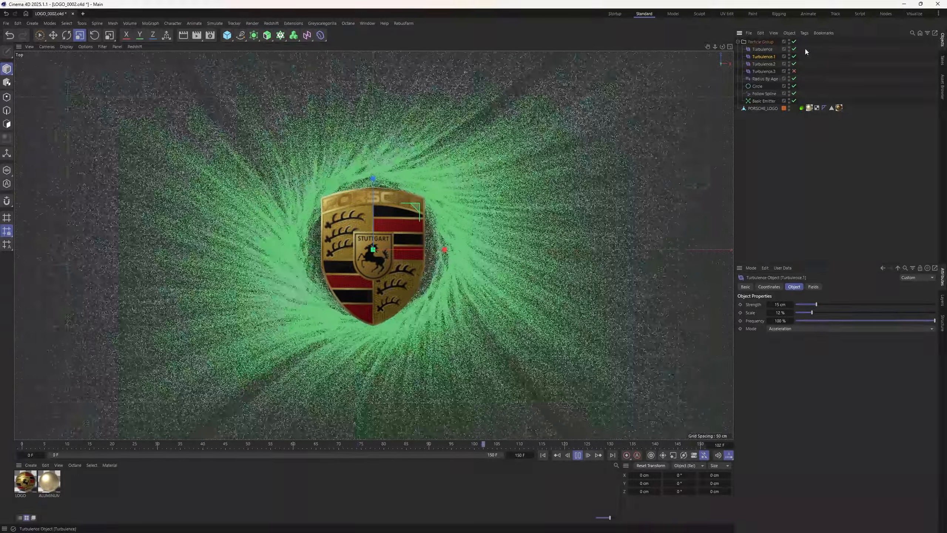
left_click(794, 72)
left_click(769, 73)
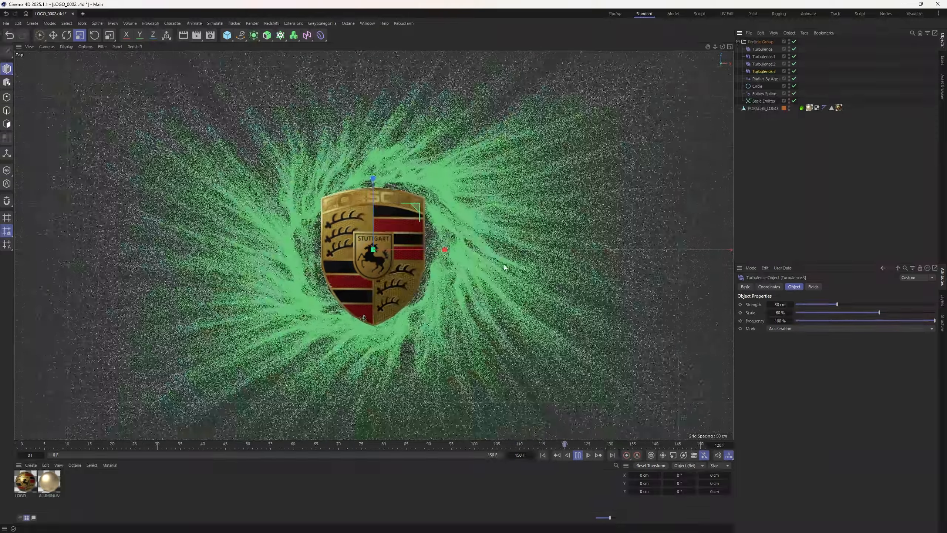
key("space")
Step: Add a Color Mapper modifier to the Particle Group and place it between Turbulence.3 and Radius By Age
left_click(215, 23)
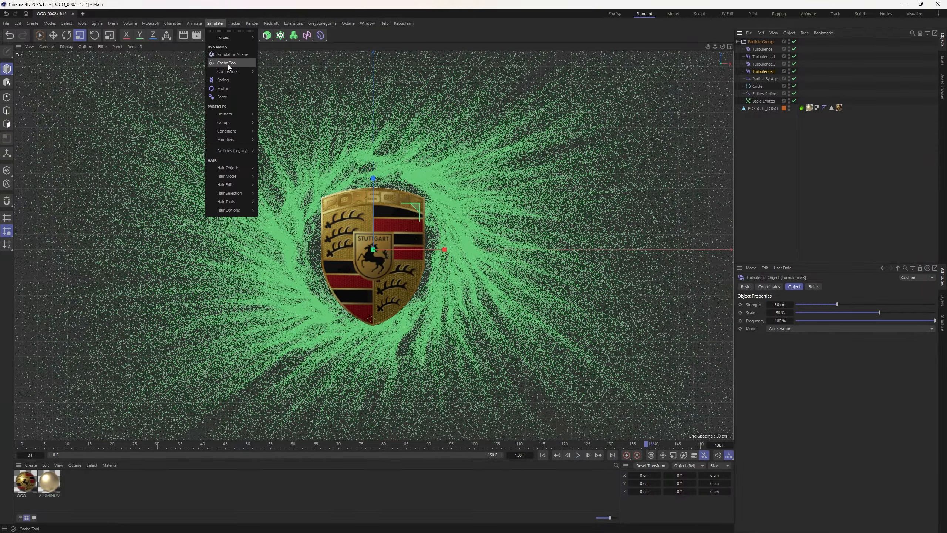
mouse_move(235, 147)
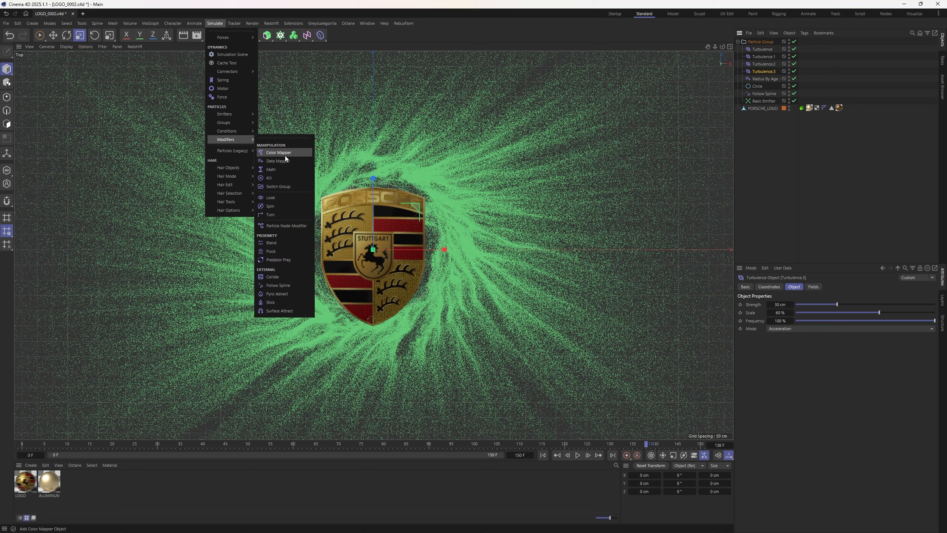
left_click(284, 153)
left_click_drag(761, 50, 762, 52)
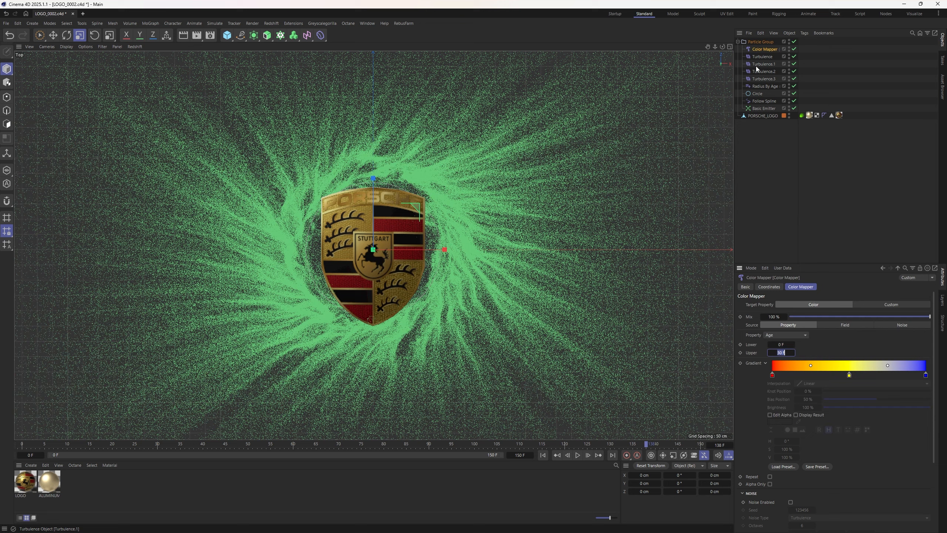
left_click_drag(763, 50, 763, 60)
Step: Set the Color Mapper's Upper age limit to 90 F, matching the Upper In value of Radius By Age
left_click(765, 86)
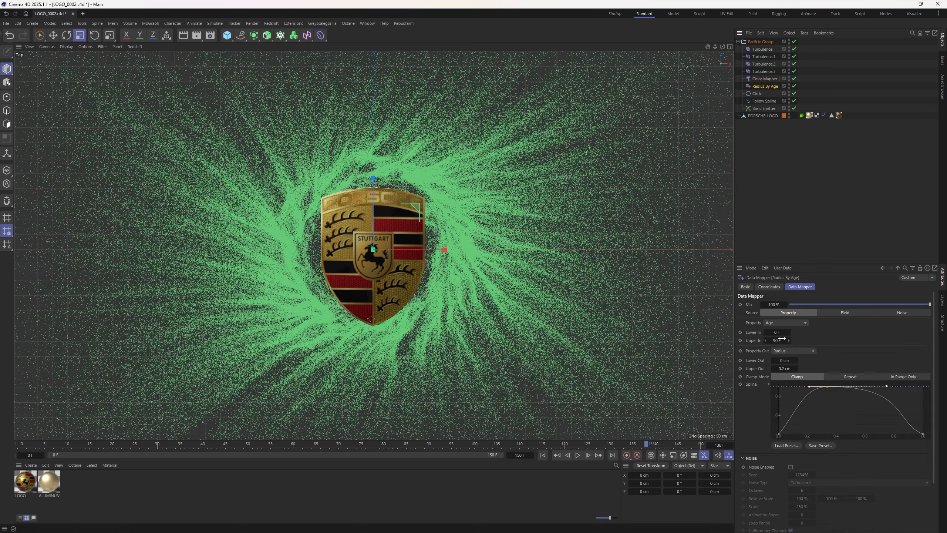
left_click(763, 79)
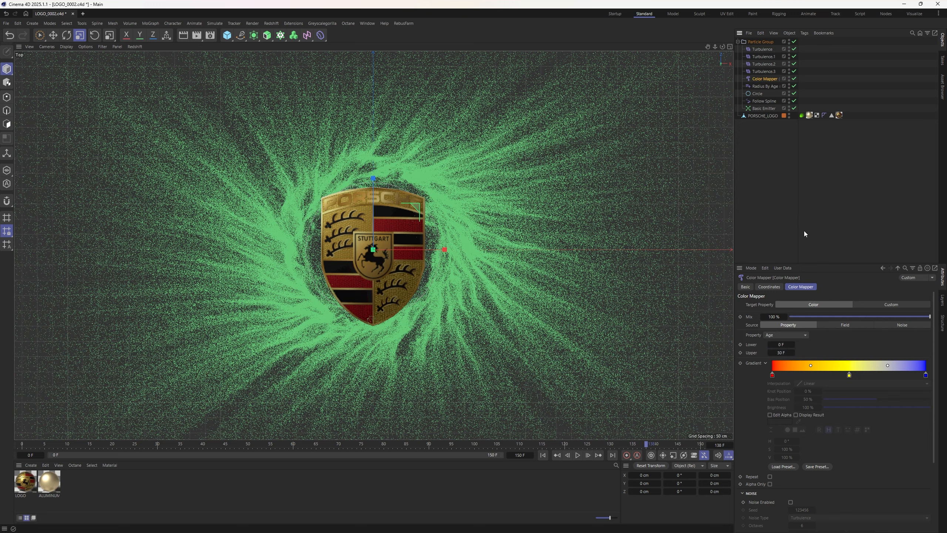
left_click_drag(778, 352, 852, 345)
Step: Delete the Color Mapper gradient's blue knot, move the yellow knot to 100 %, and preview the simulation
left_click(849, 374)
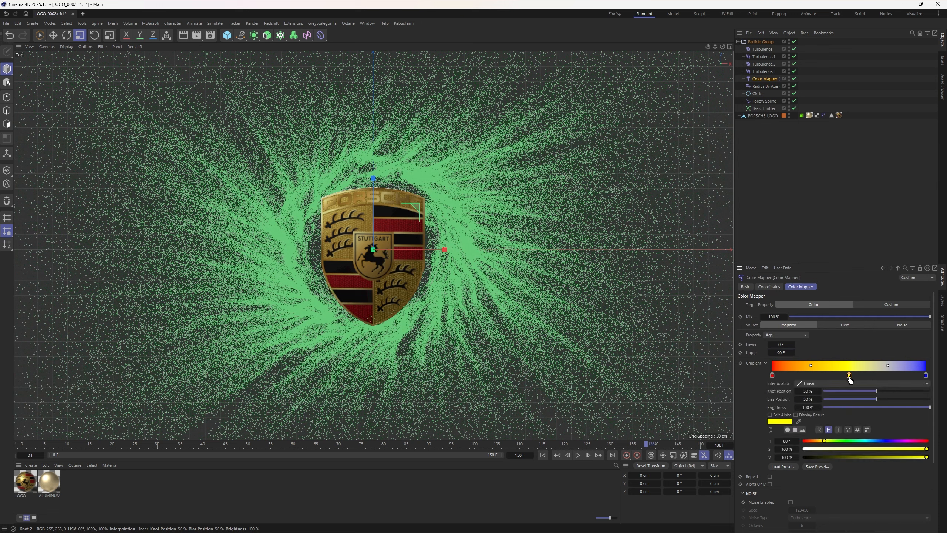
left_click(926, 375)
key("Delete")
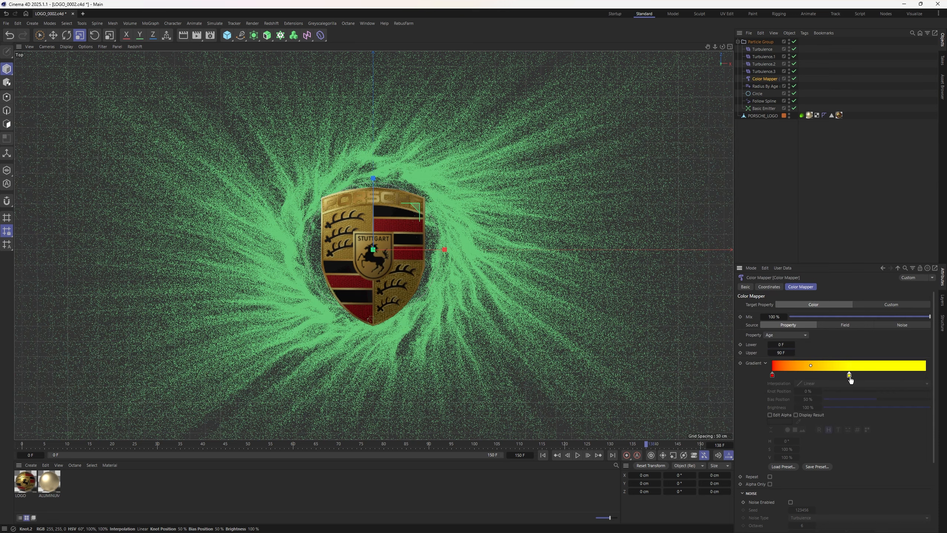
left_click_drag(849, 375, 944, 373)
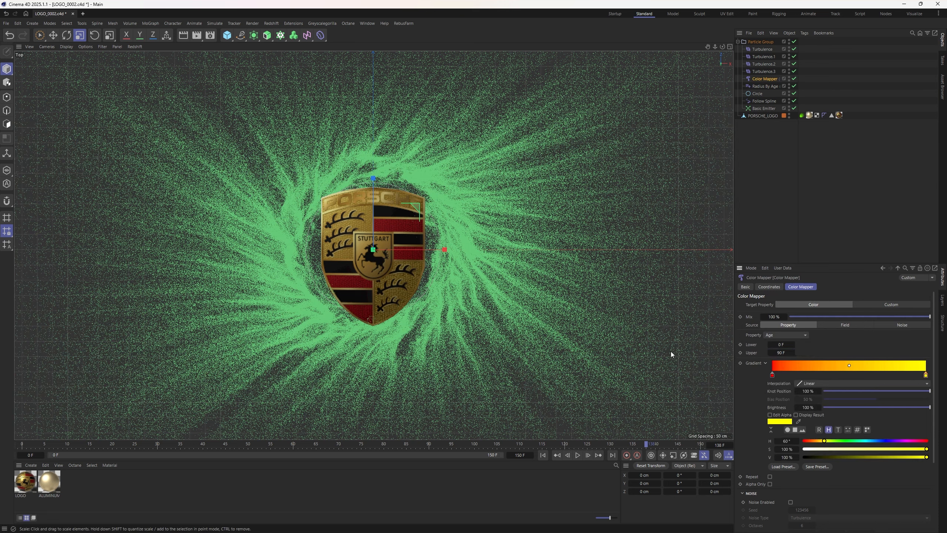
left_click(543, 455)
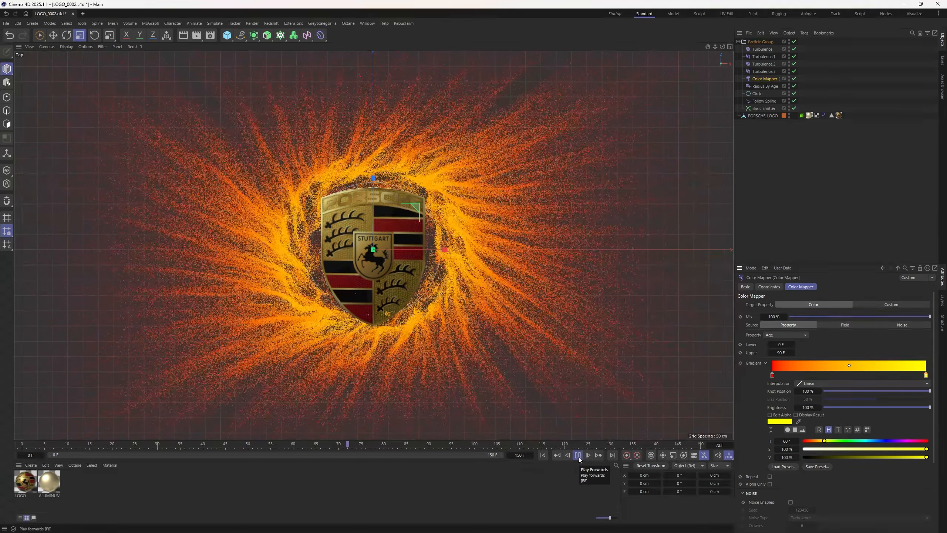
left_click(579, 458)
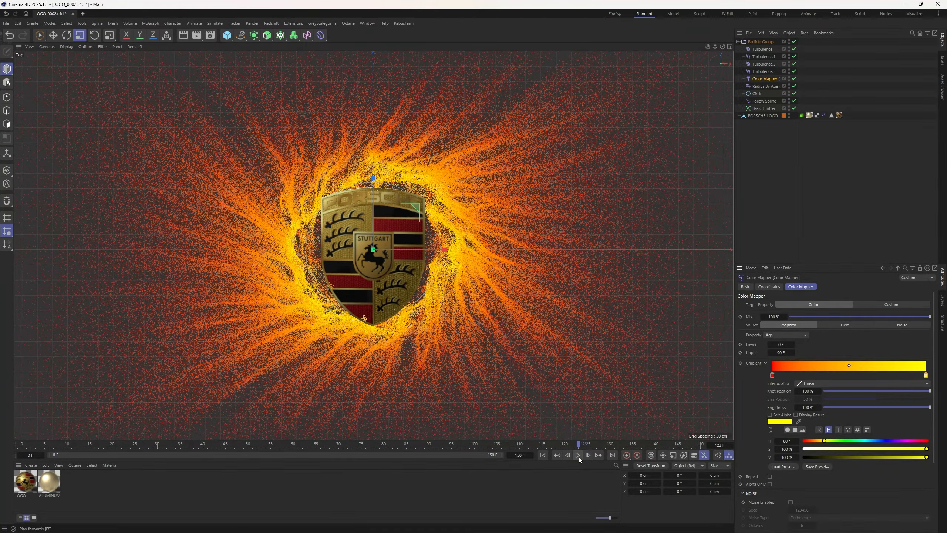
Step: Hide the grid in the Top view
left_click(102, 46)
mouse_move(90, 53)
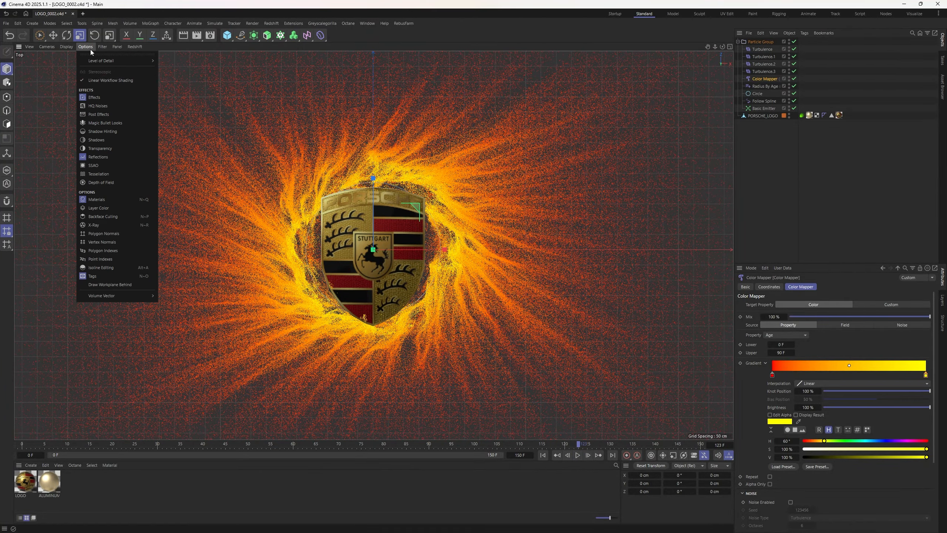
left_click(114, 96)
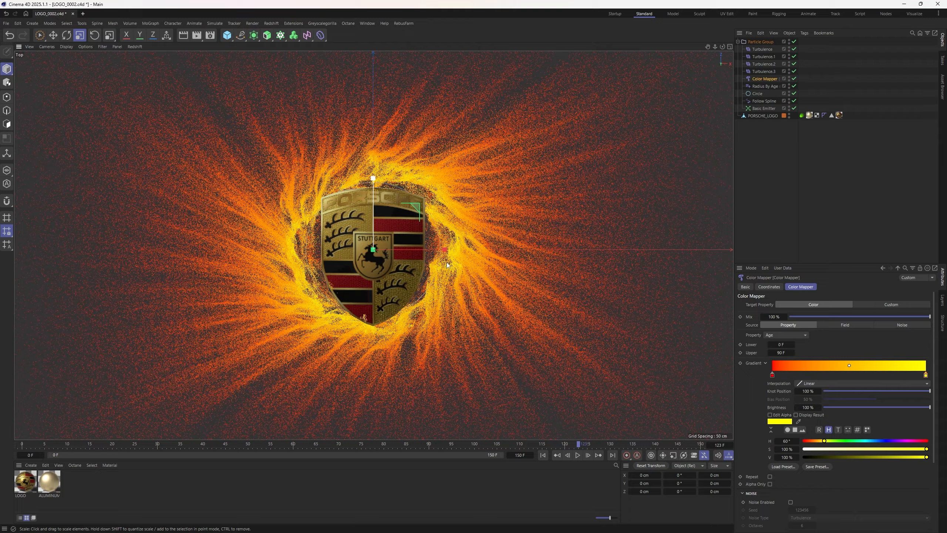
Step: Replay the simulation from the first frame, starting and stopping it to review how the particles behave early on
left_click(578, 455)
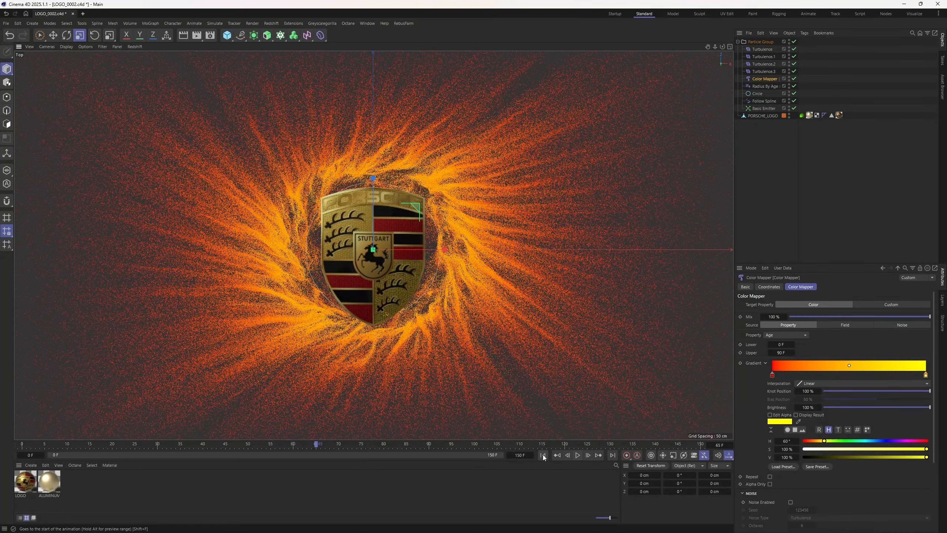
left_click(577, 456)
left_click(577, 455)
left_click(578, 458)
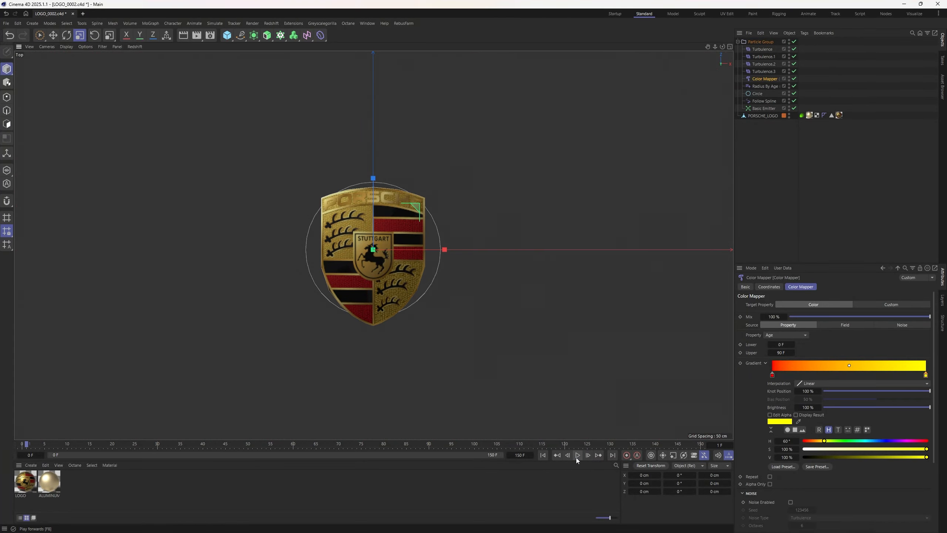
left_click(578, 457)
left_click(579, 457)
left_click(578, 456)
left_click(578, 456)
Step: Raise the Follow Spline's Effect Radius to 3139 cm and replay the first frames of the simulation
left_click(763, 101)
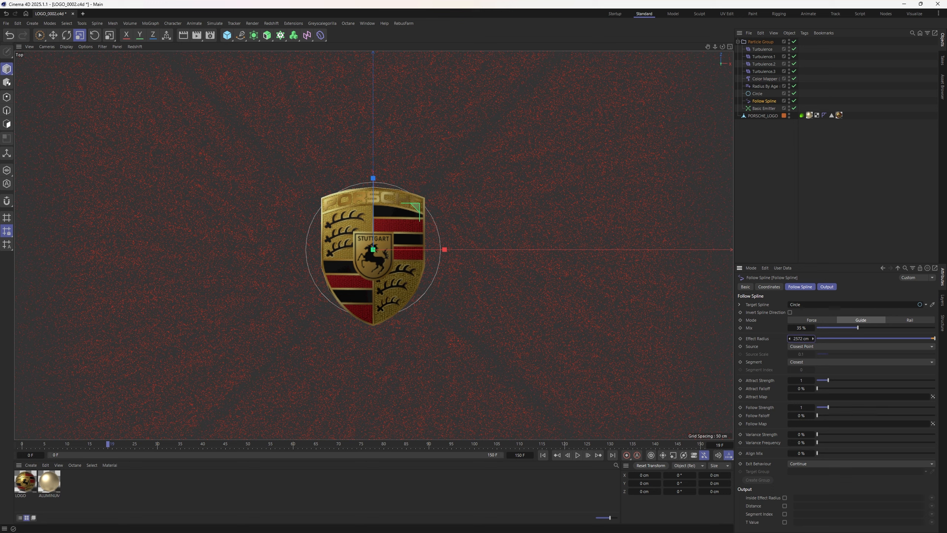
left_click(543, 455)
left_click(577, 455)
left_click(579, 459)
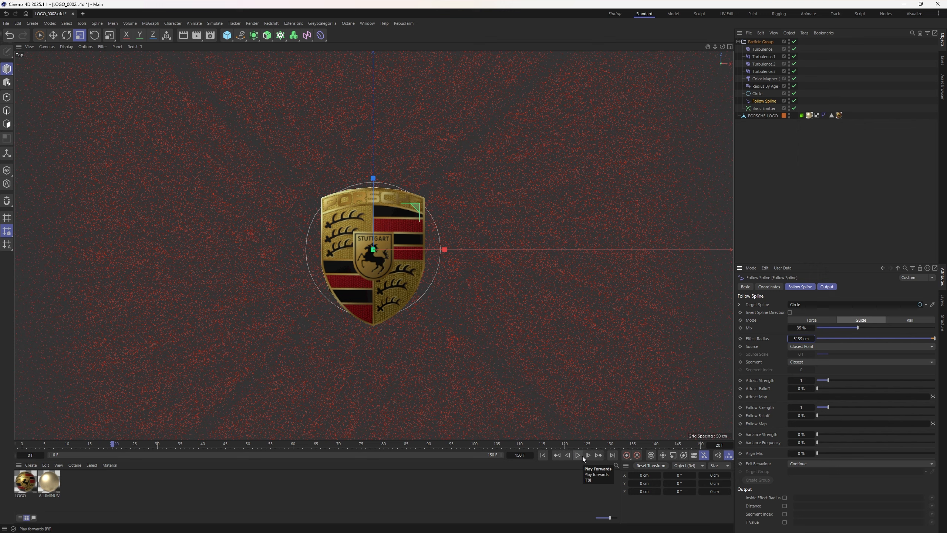
Step: Try a Speed of 0 cm on the Basic Emitter and replay the simulation from the start
left_click(760, 108)
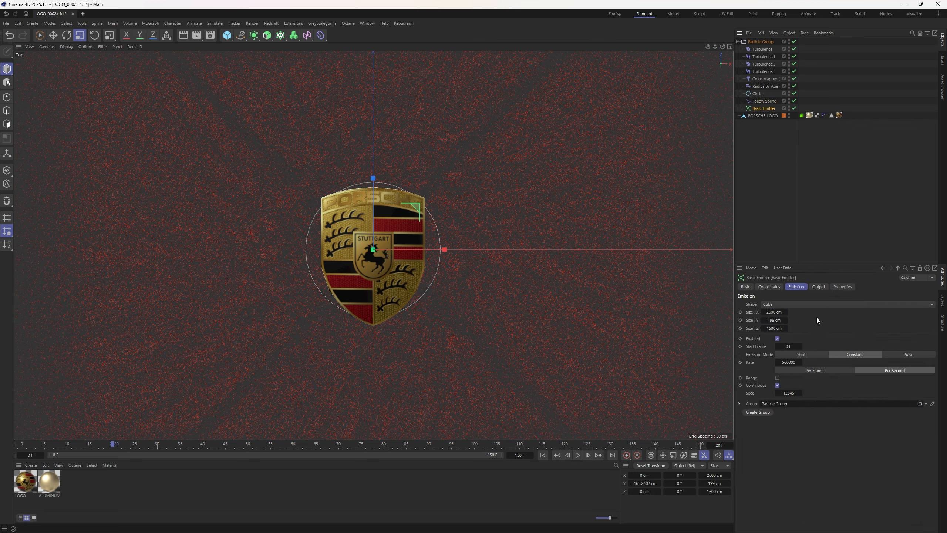
left_click(837, 287)
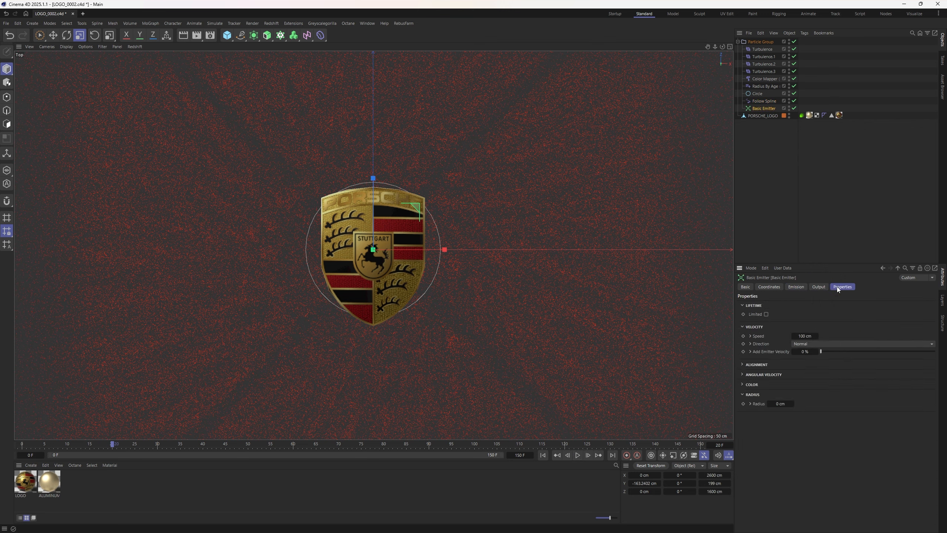
left_click(804, 336)
left_click(768, 101)
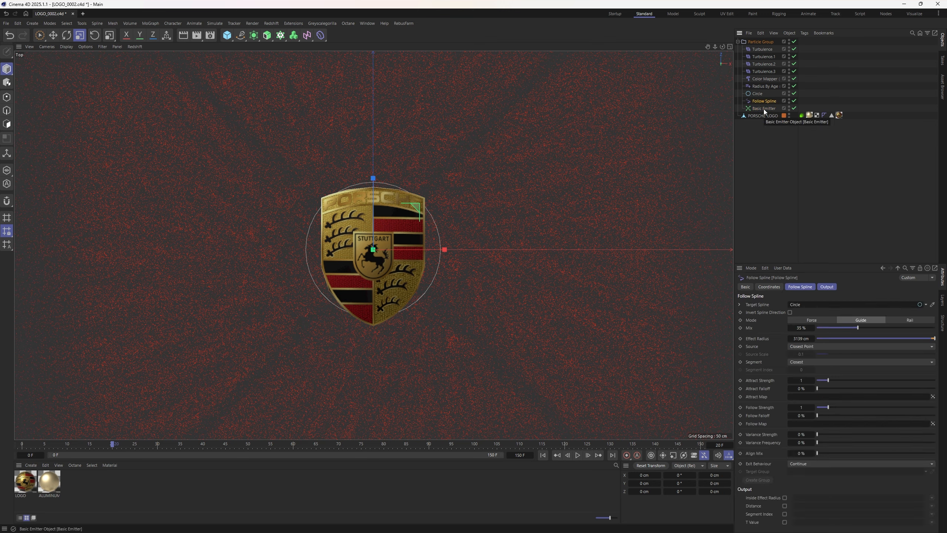
left_click(764, 108)
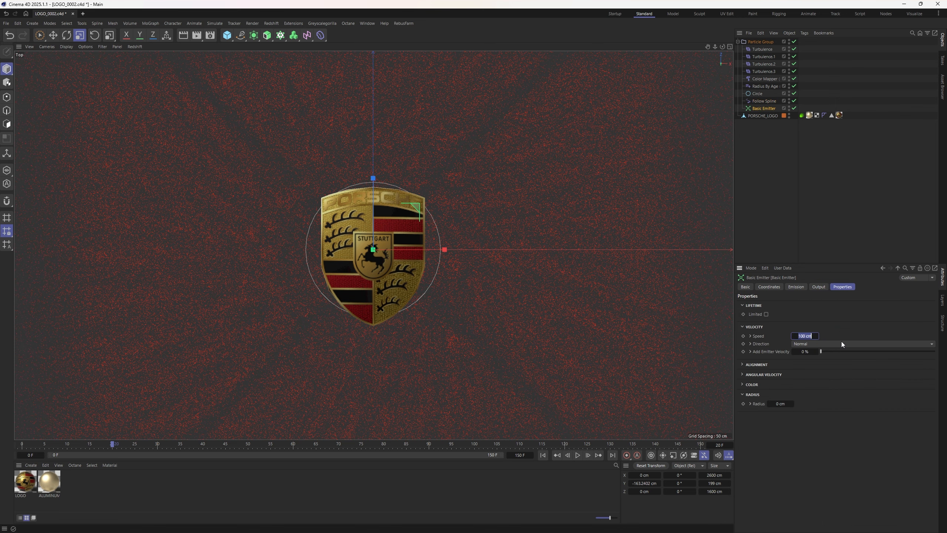
type("0")
key("Return")
left_click(543, 455)
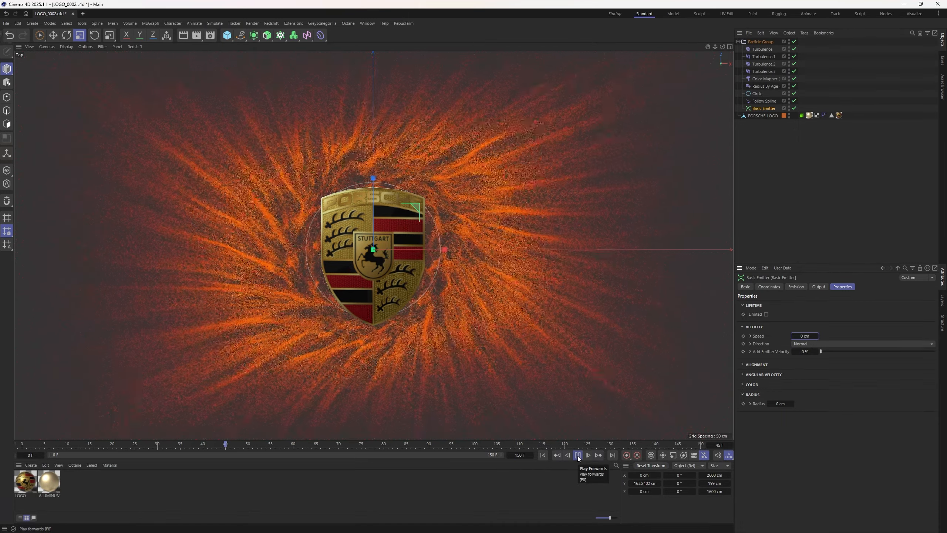
left_click(578, 455)
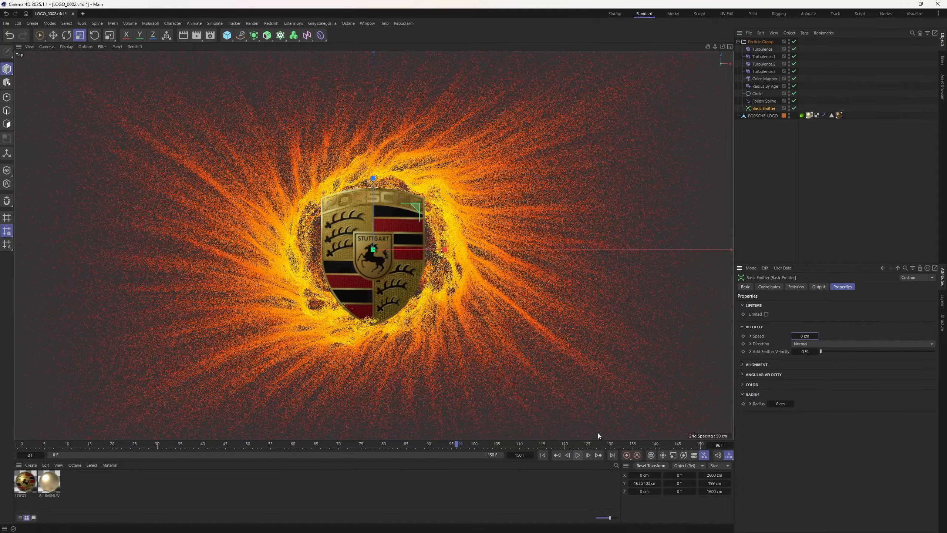
Step: Disable the Follow Spline and set the Basic Emitter's Speed to -100 cm with its Direction set to Radial
left_click(762, 101)
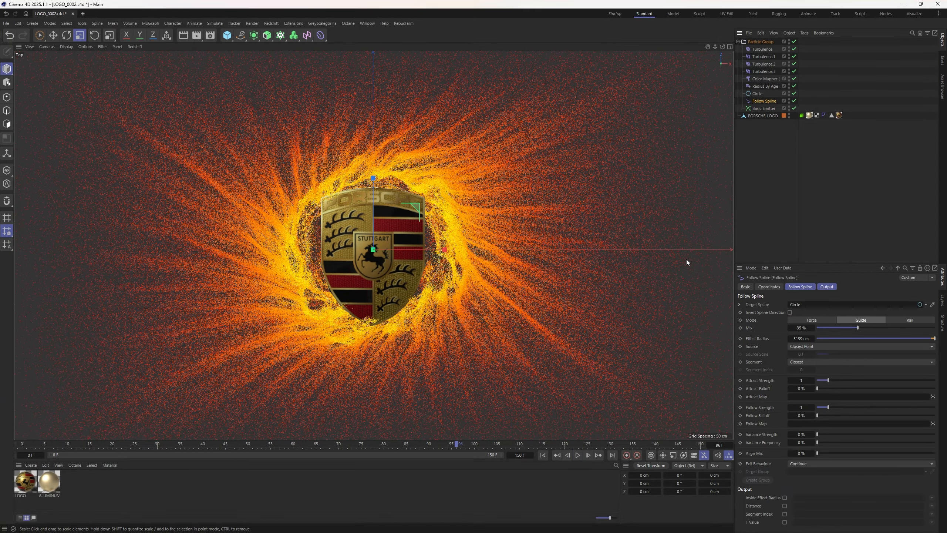
left_click(767, 109)
left_click_drag(809, 338, 801, 338)
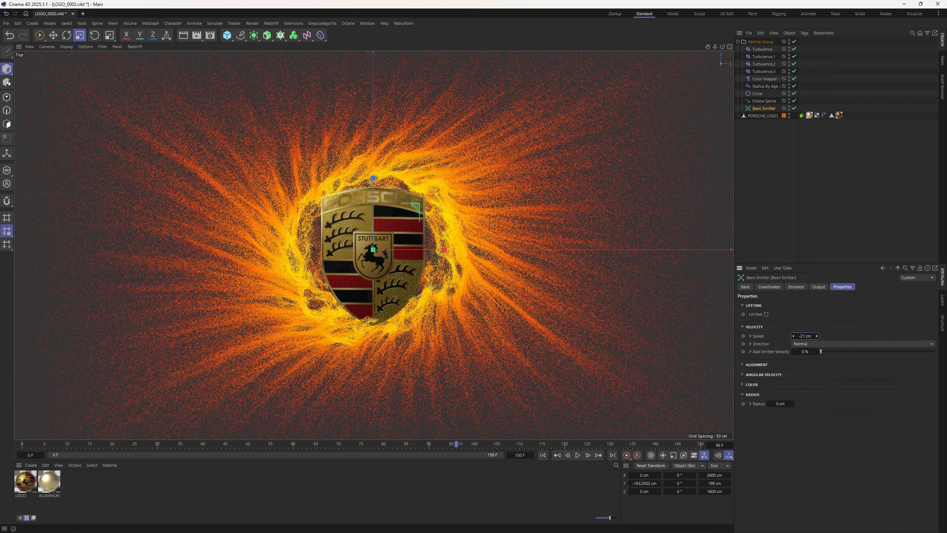
left_click(794, 101)
left_click(805, 336)
type("-100")
key("Return")
left_click(804, 344)
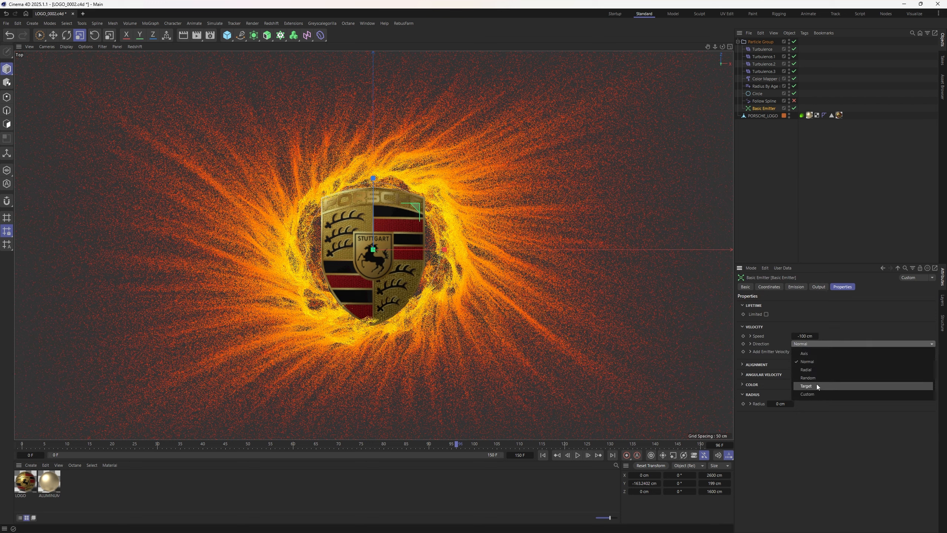
left_click(814, 374)
Step: Play the simulation from the start to examine the emitter's motion without the Follow Spline
left_click(543, 455)
left_click(578, 455)
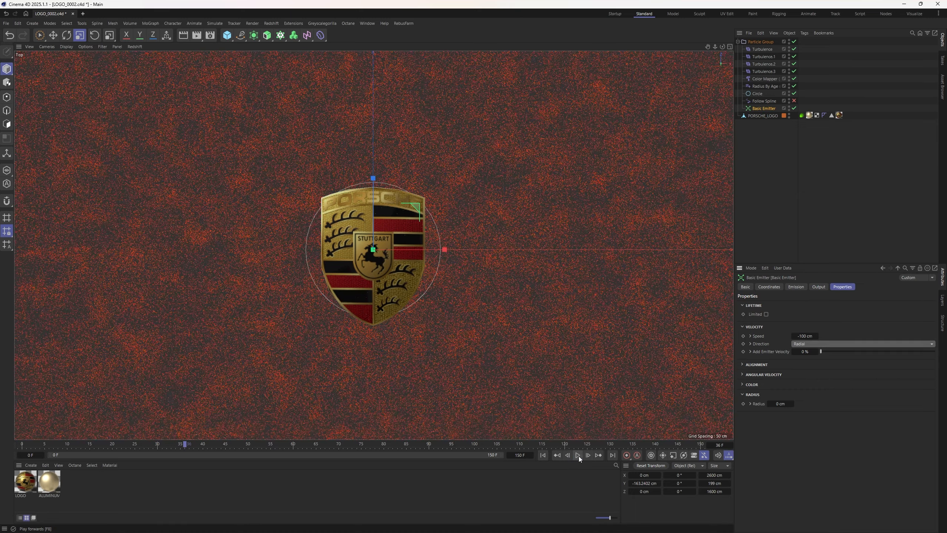
left_click(578, 455)
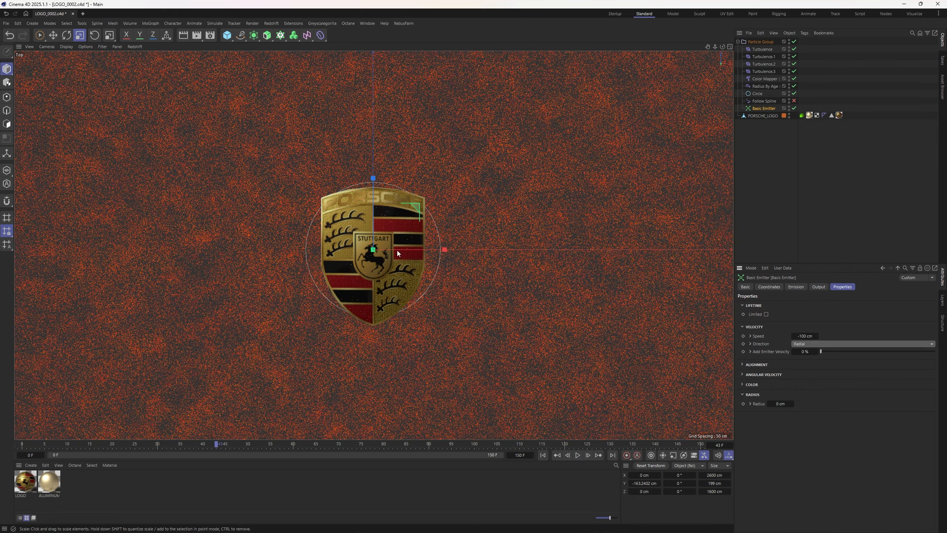
Step: Re-enable the Follow Spline, replay the simulation from the start, and deselect the emitter
left_click(543, 455)
left_click(578, 455)
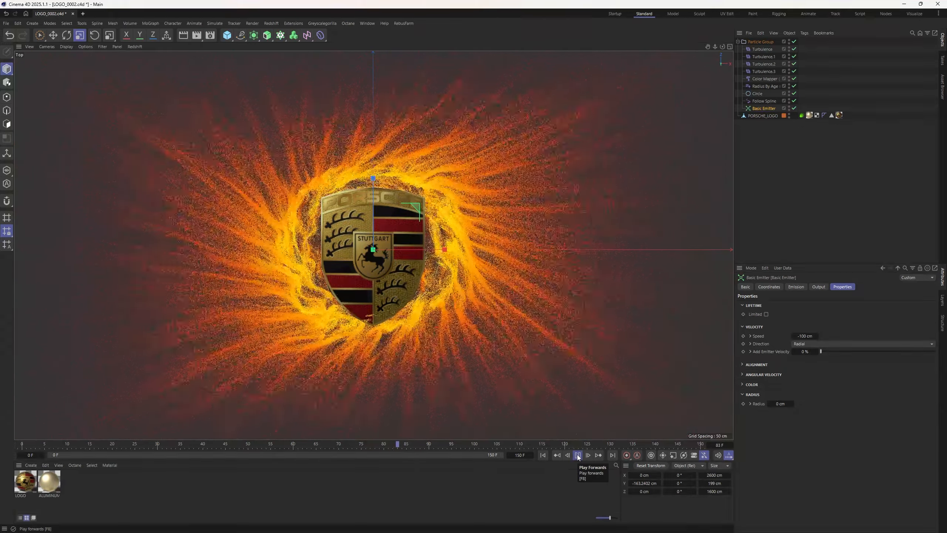
left_click(578, 455)
left_click(828, 192)
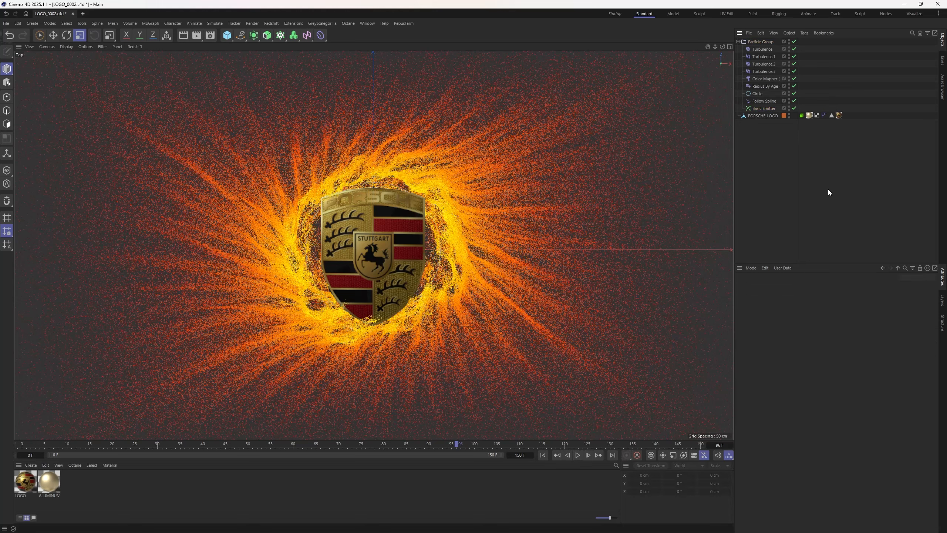
Step: Widen the Basic Emitter's cube by setting its X size to 3000 cm
left_click(768, 109)
left_click(804, 284)
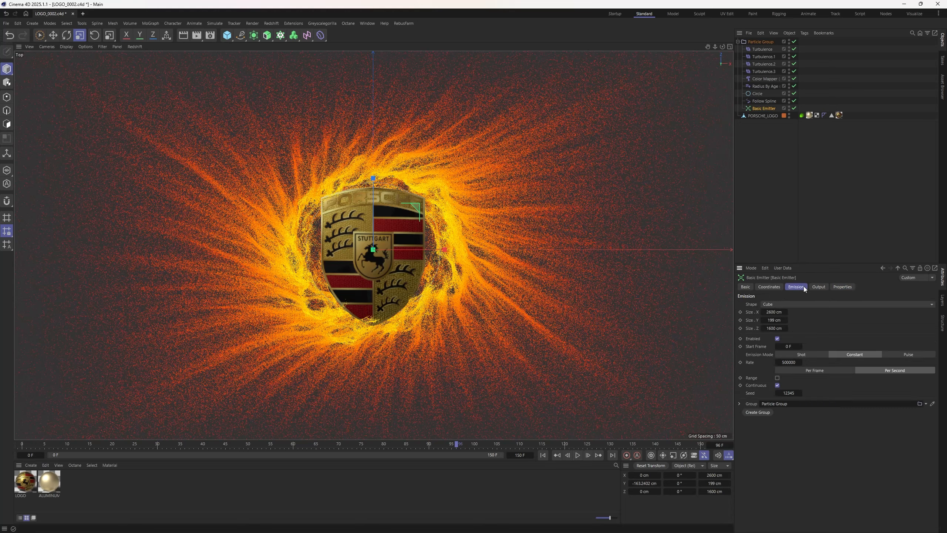
left_click(795, 207)
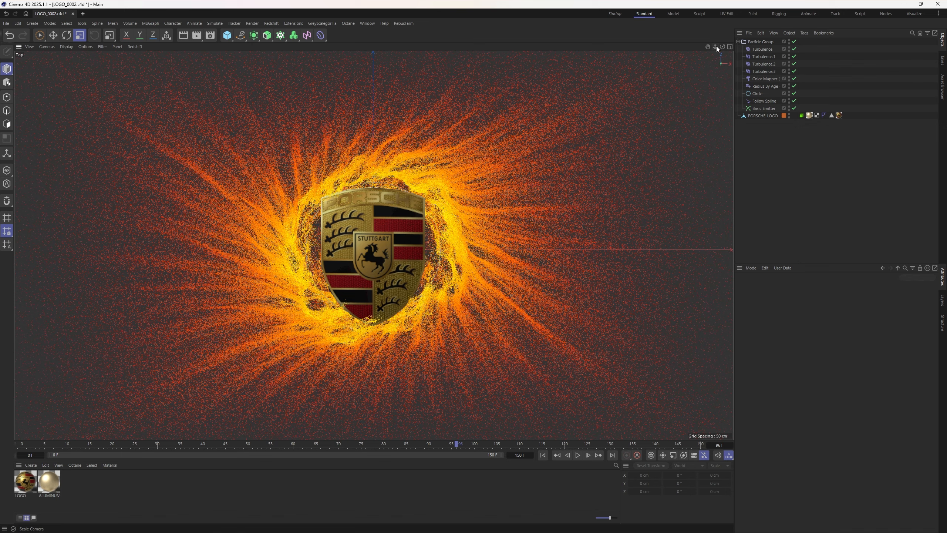
mouse_move(715, 46)
left_mouse_down()
mouse_move(695, 47)
mouse_move(727, 47)
left_mouse_up()
left_click(766, 108)
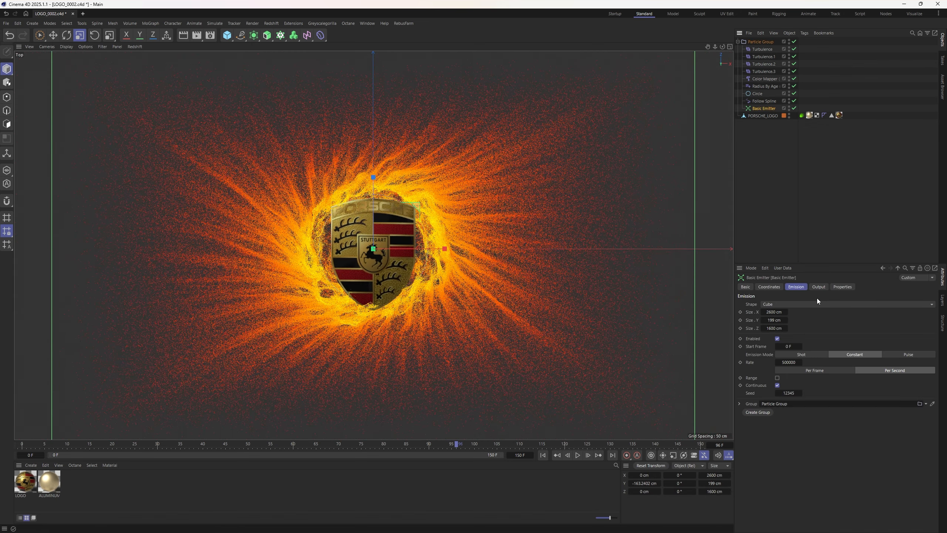
double_click(777, 310)
type("3000")
key("Return")
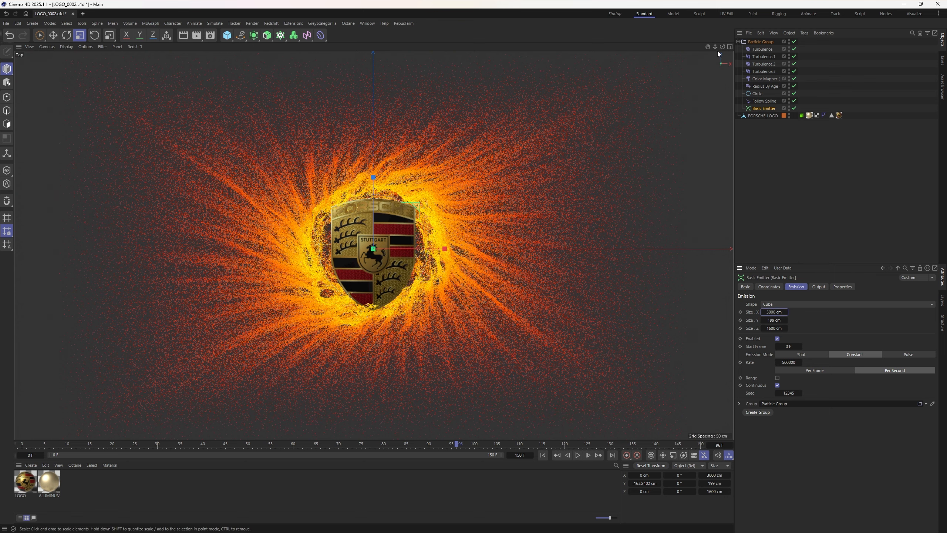
Step: Set the Basic Emitter's Z size to 2000 cm
mouse_move(715, 47)
left_mouse_down()
mouse_move(696, 47)
mouse_move(705, 47)
left_mouse_up()
double_click(772, 328)
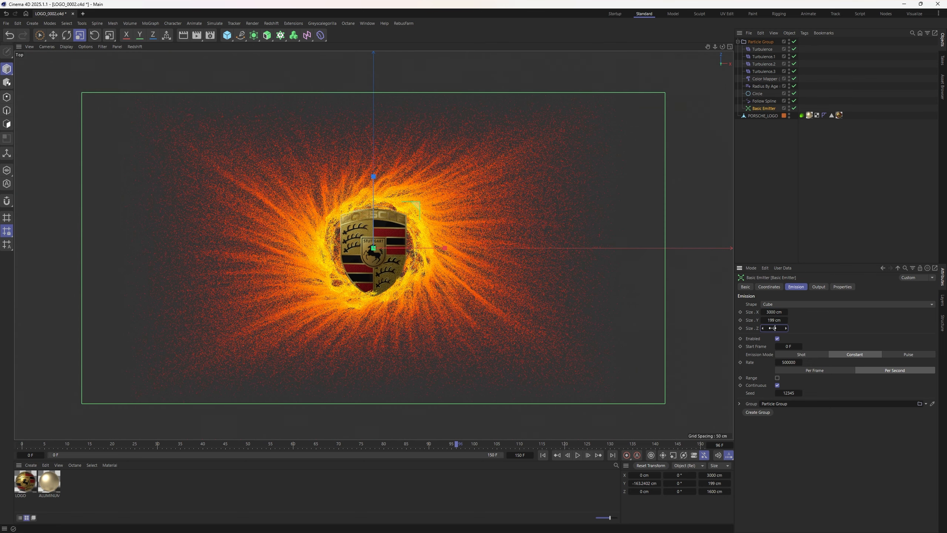
type("2000")
key("Return")
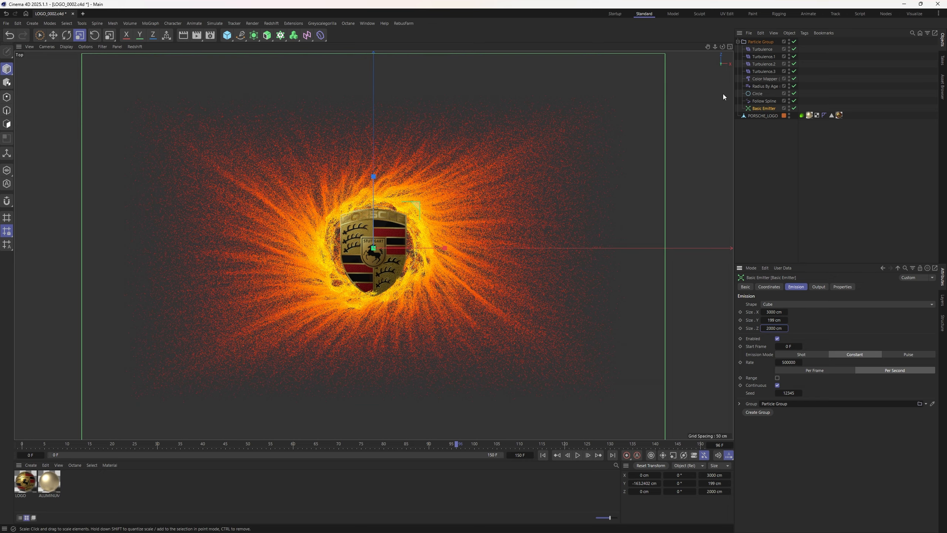
mouse_move(714, 47)
left_mouse_down()
mouse_move(737, 47)
mouse_move(708, 47)
left_mouse_up()
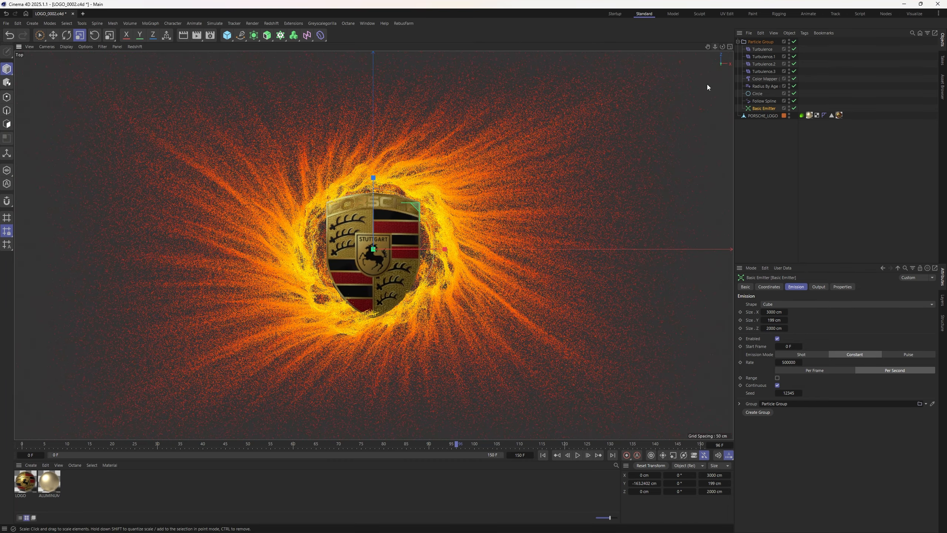
Step: Set the Basic Emitter's cube Y size to 100 cm while viewing the scene from the right
key("F3")
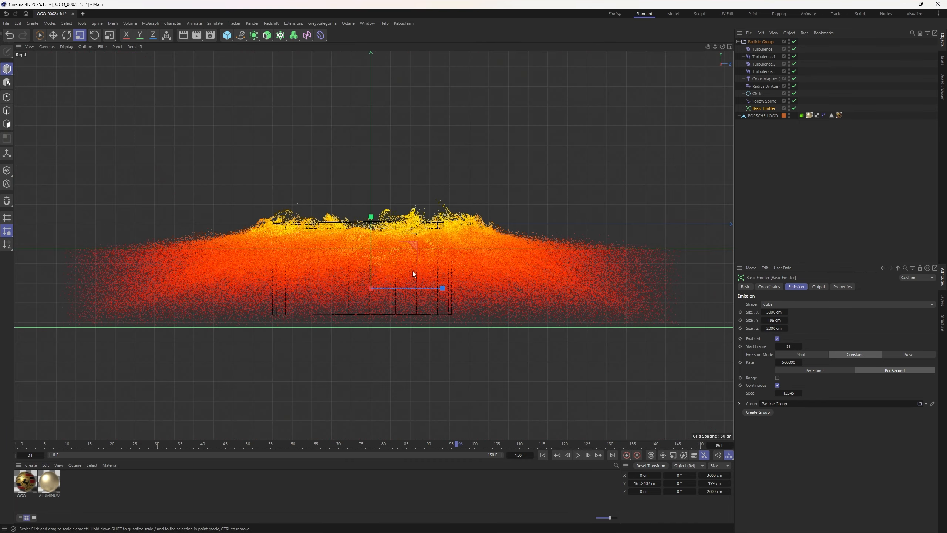
scroll(414, 276, "down", 3)
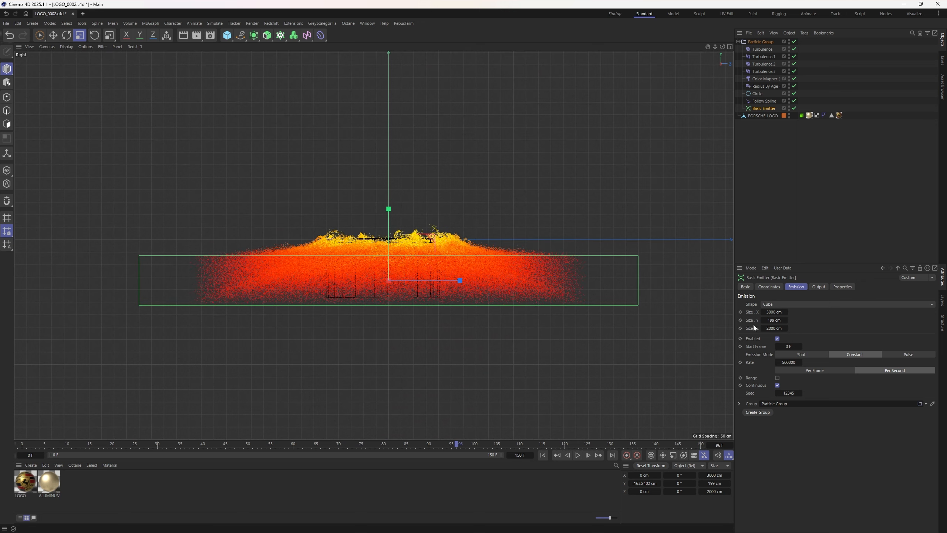
double_click(777, 320)
type("100")
key("Return")
Step: Raise the Basic Emitter to about -134 cm in Y and reopen its Emission settings
key("e")
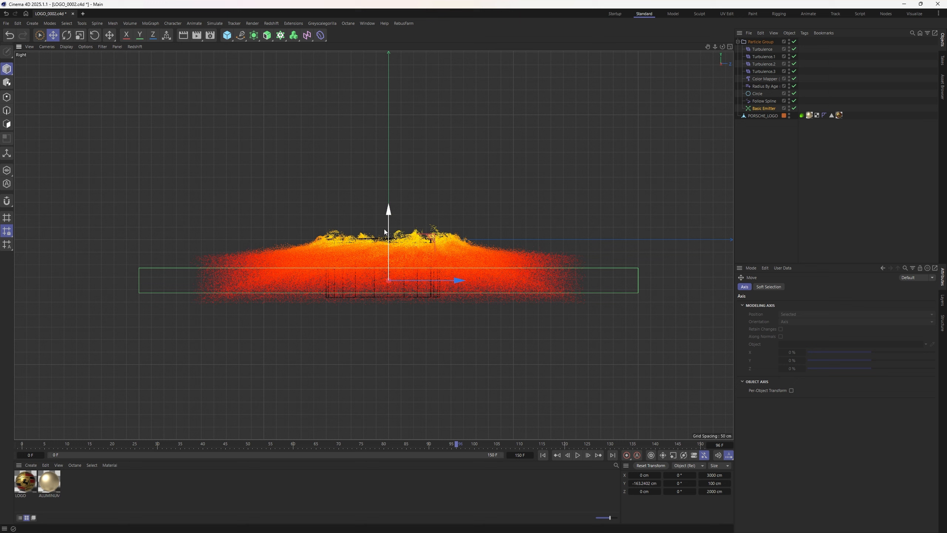
left_click_drag(390, 224, 390, 218)
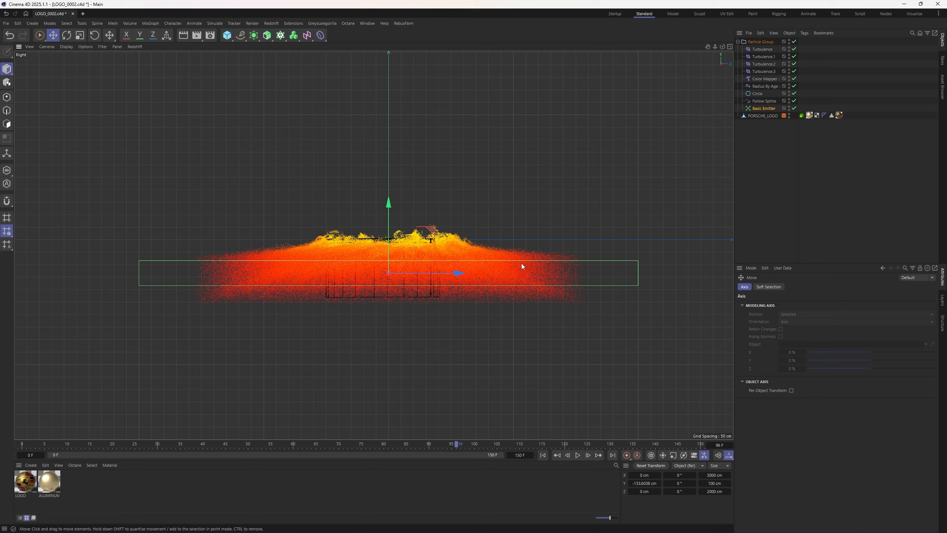
left_click(763, 108)
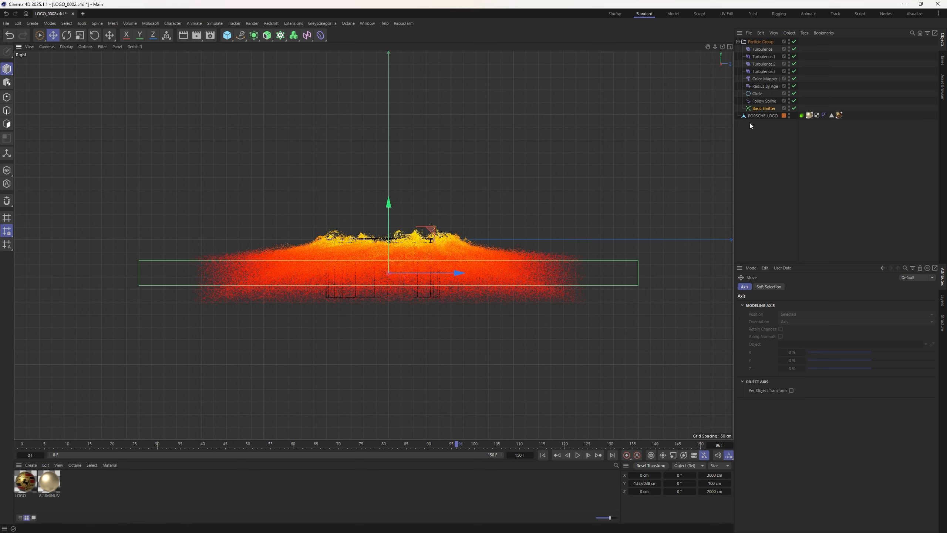
left_click(787, 286)
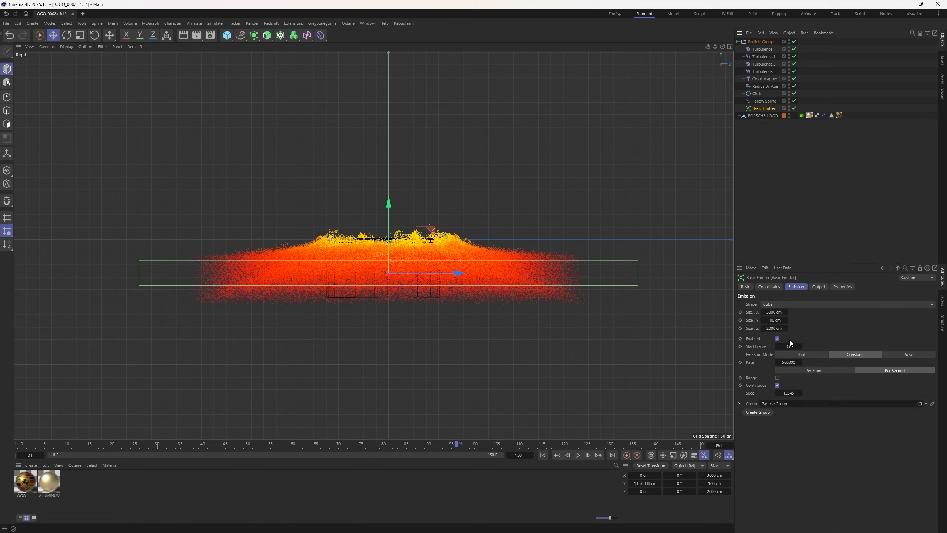
Step: Replay the simulation from the start, check it in the perspective and top views, and deselect the emitter
left_click(543, 457)
left_click(578, 456)
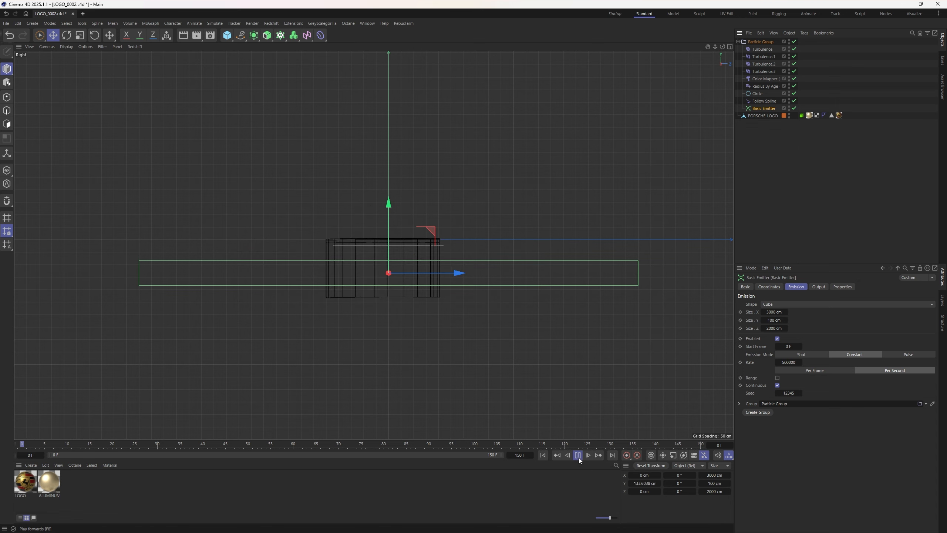
left_click(579, 457)
key("F1")
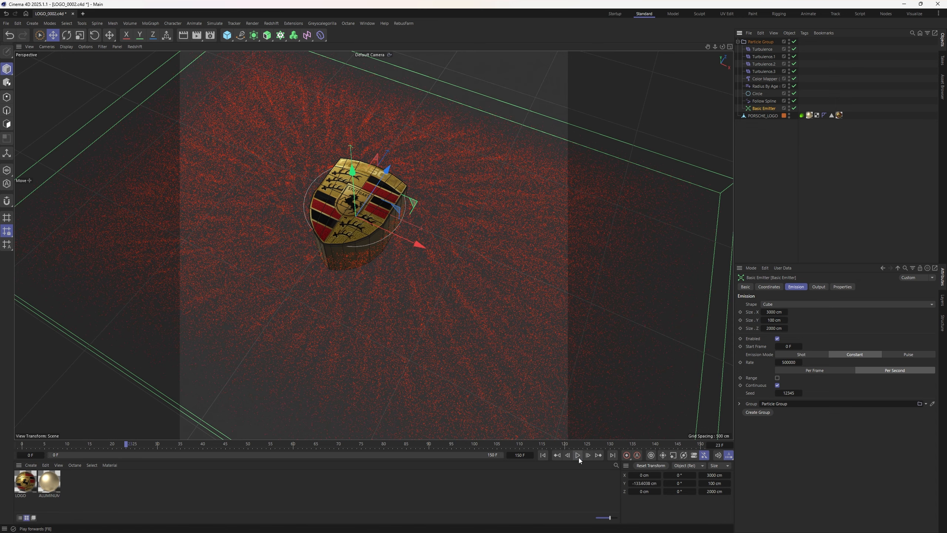
key("F2")
left_click(579, 457)
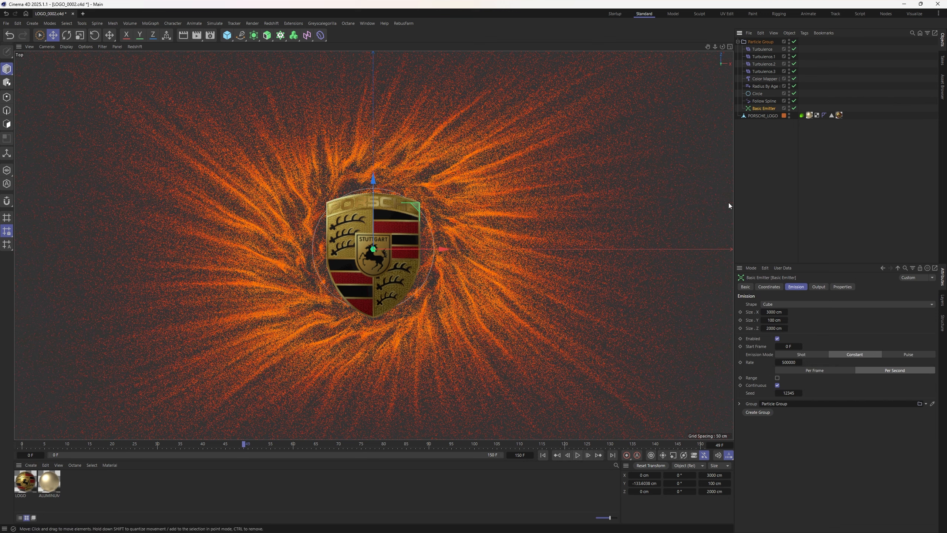
left_click(753, 197)
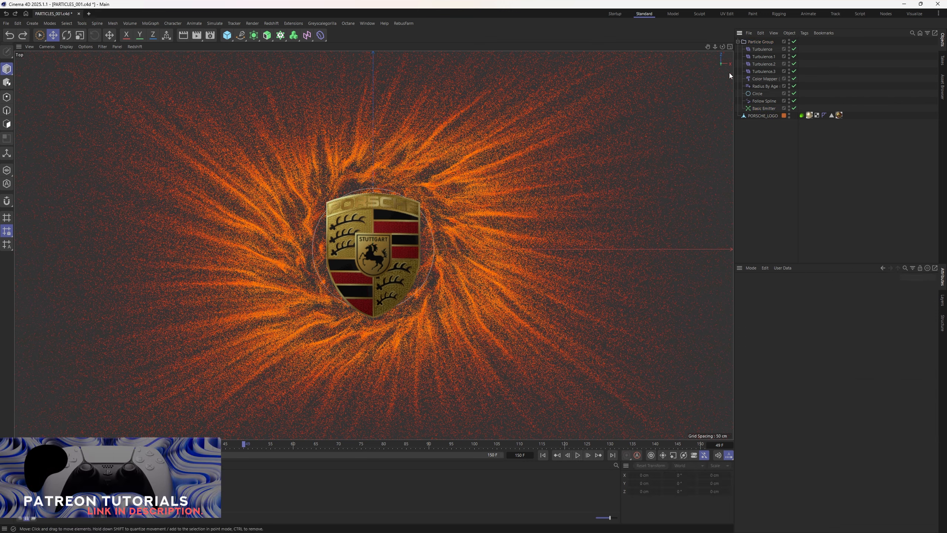
Step: Group the four Turbulence objects inside the Particle Group under a null named TURBULENCES
left_click(769, 50)
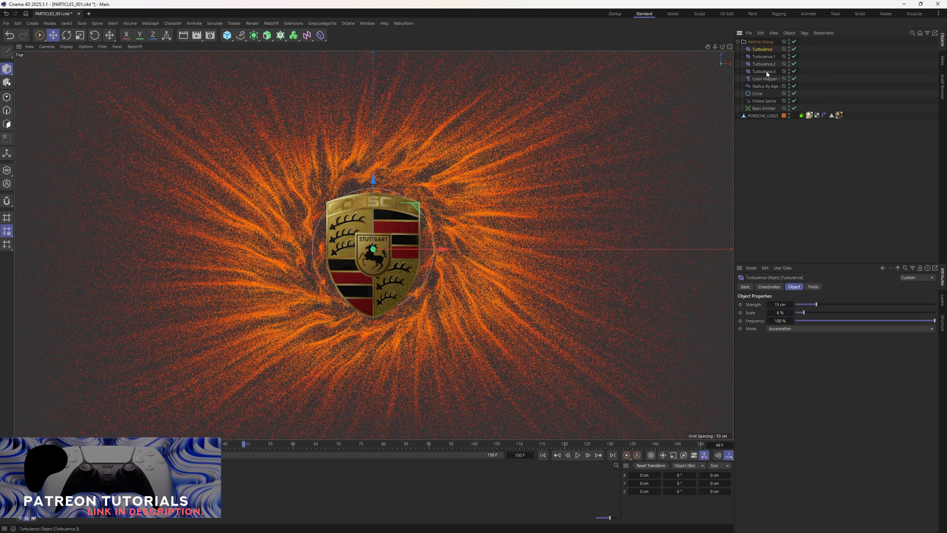
left_click(766, 71, "shift")
key("alt+g")
double_click(757, 49)
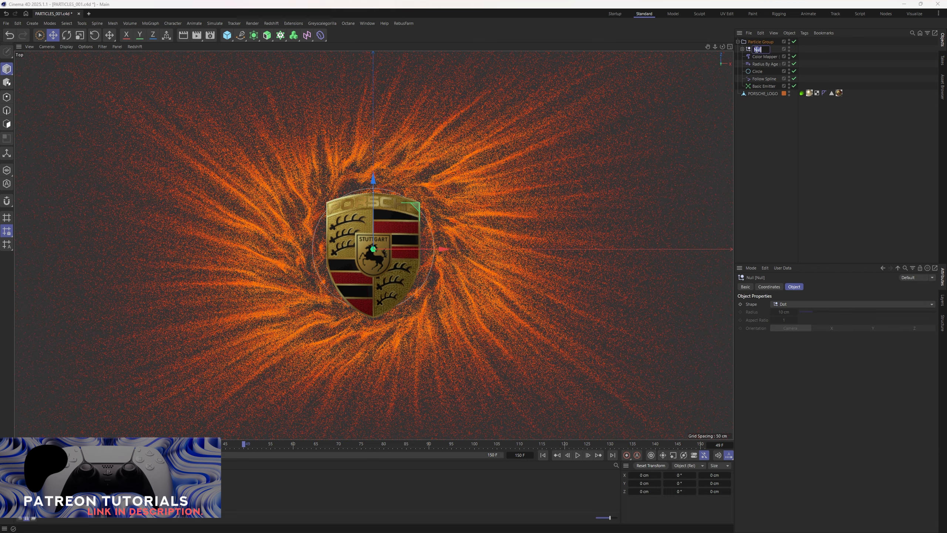
type("TURBULENCES")
key("Return")
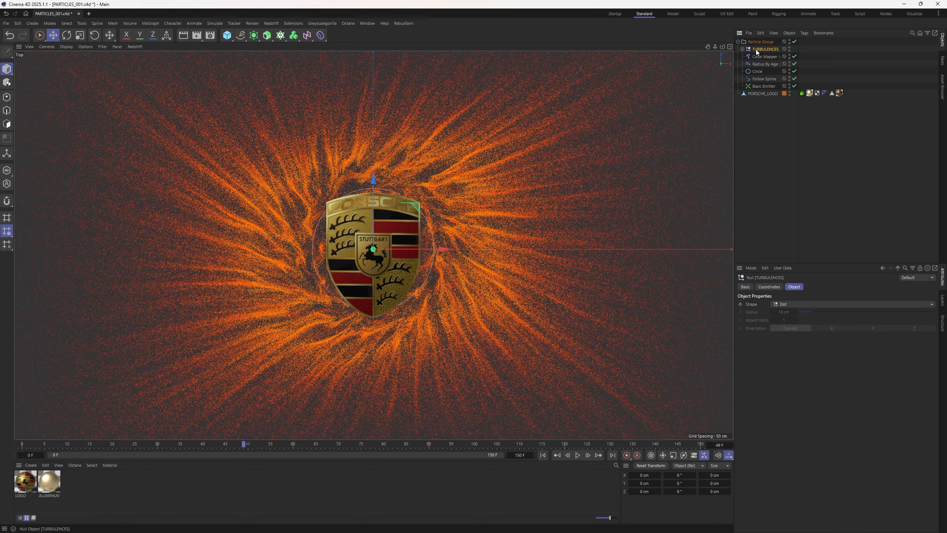
left_click(765, 115)
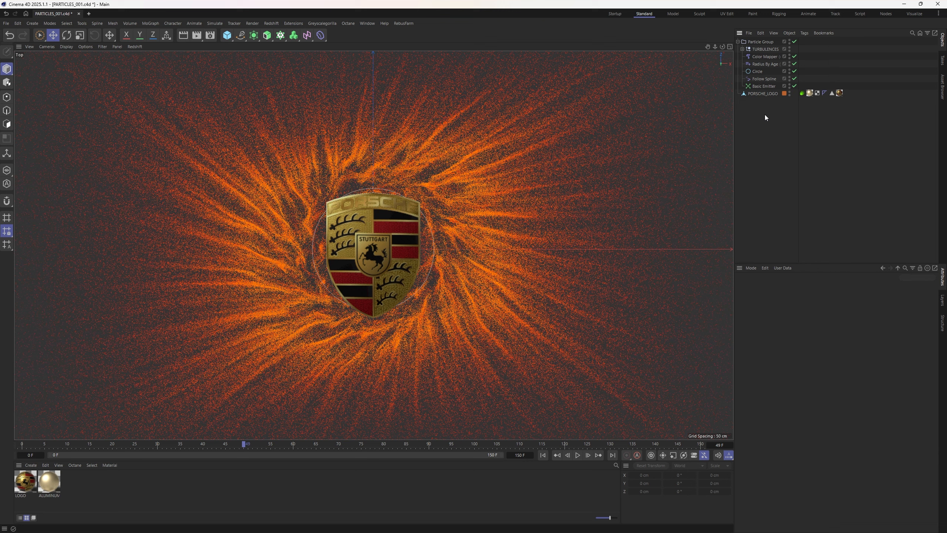
Step: Add a Collide particle modifier and place it inside the Particle Group above TURBULENCES
left_click(215, 24)
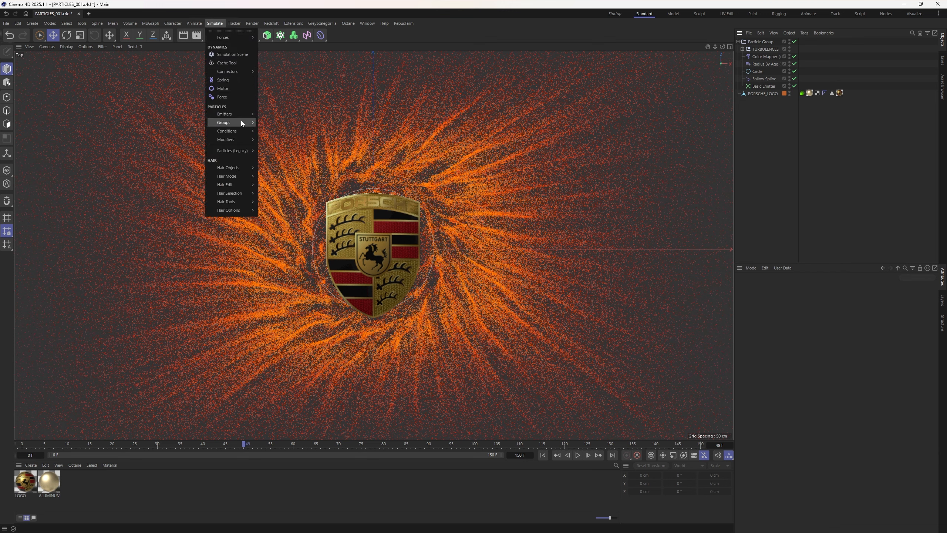
mouse_move(234, 140)
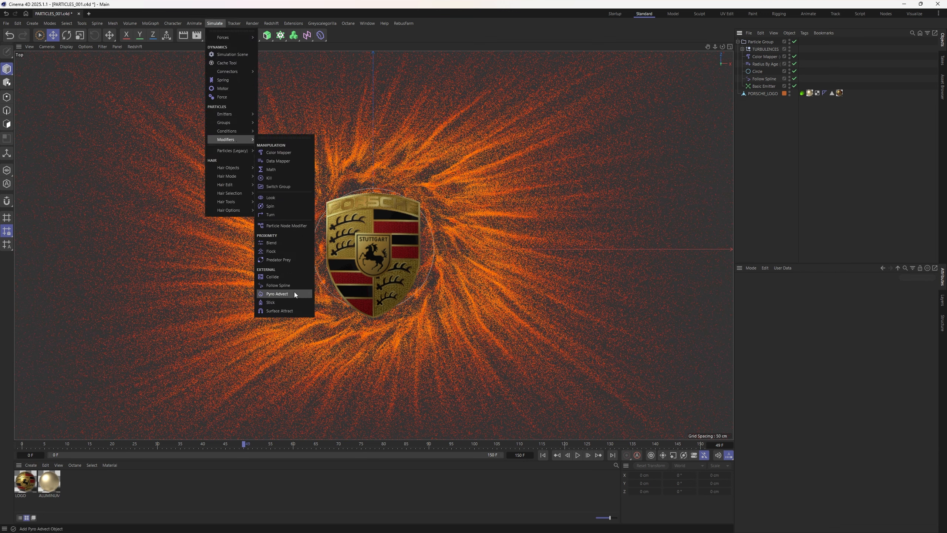
left_click(283, 277)
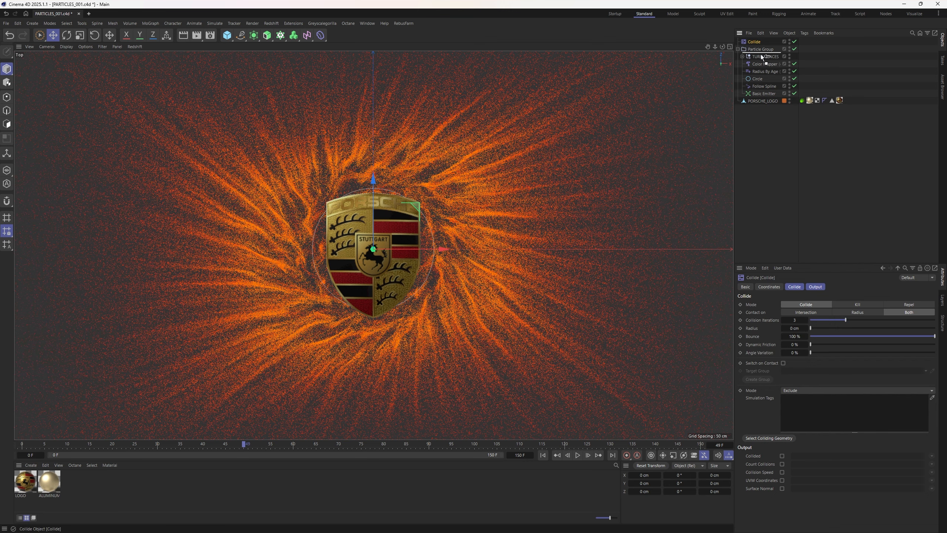
left_click_drag(761, 54, 760, 54)
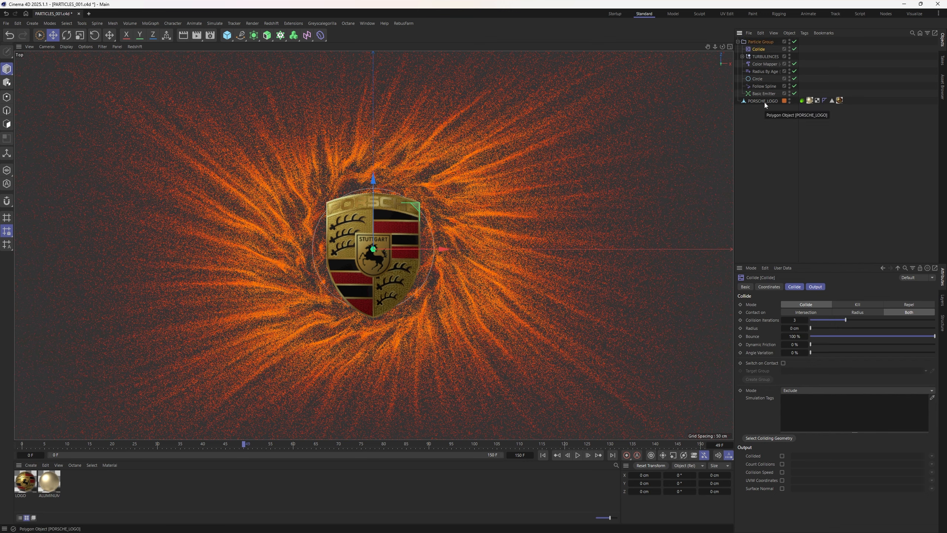
Step: Examine the Particles feature example scenes in the Asset Browser, and return to the object list
right_click(764, 102)
mouse_move(794, 217)
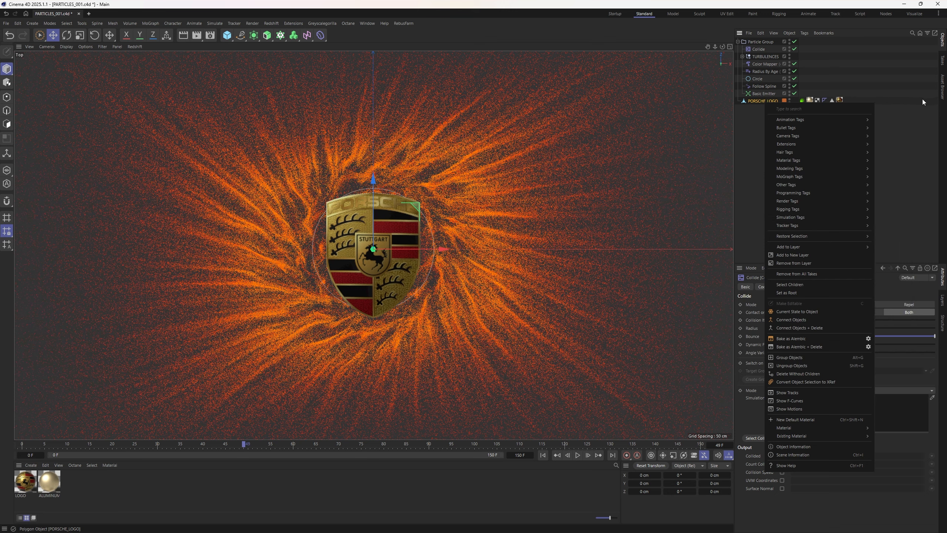
left_click(945, 84)
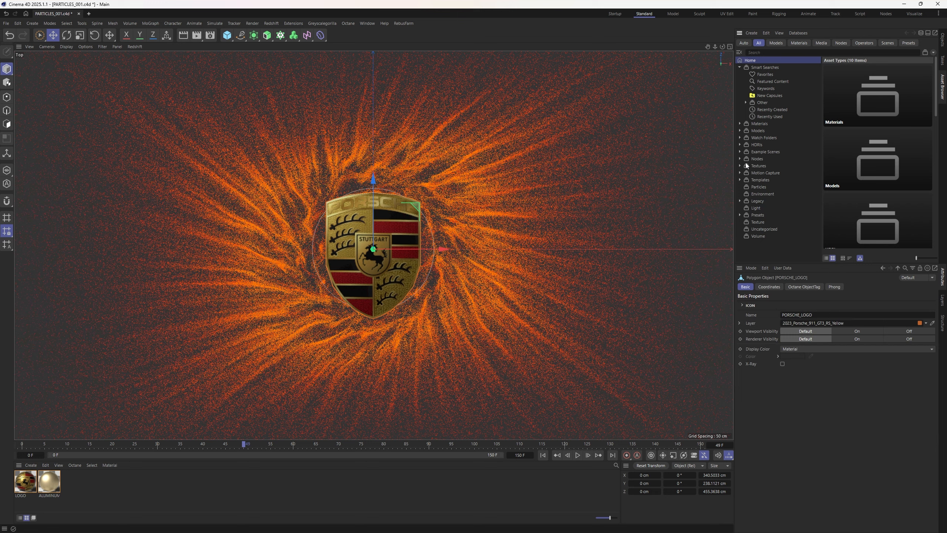
left_click(741, 152)
left_click(746, 165)
scroll(777, 201, "down", 5)
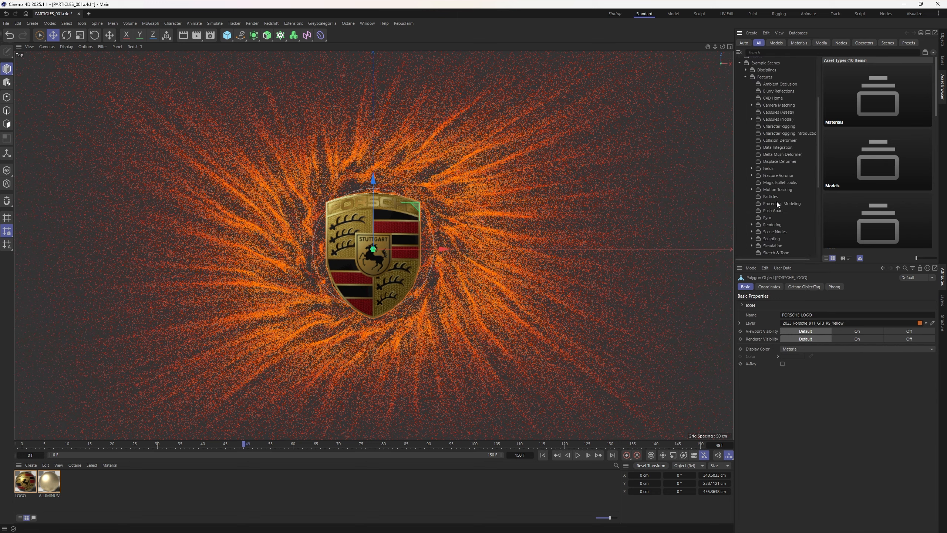
left_click(765, 198)
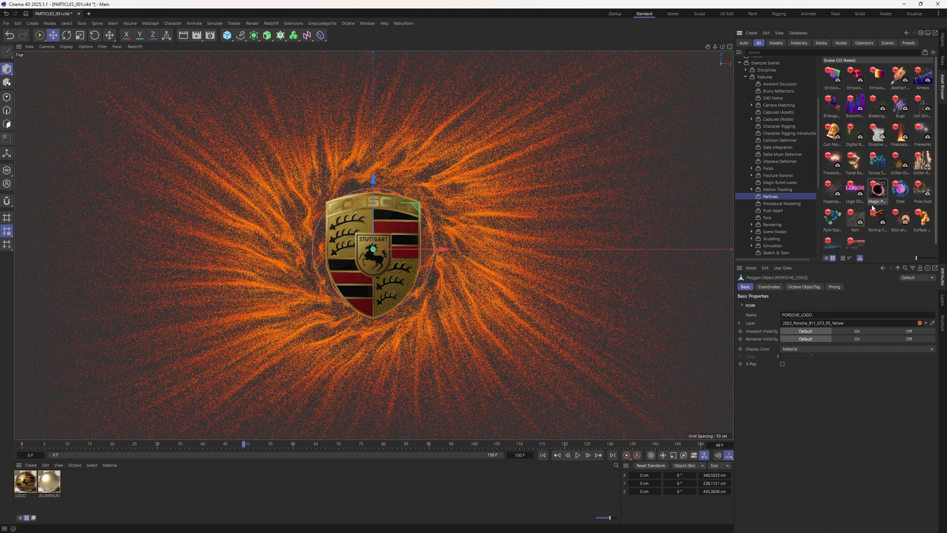
left_click(942, 39)
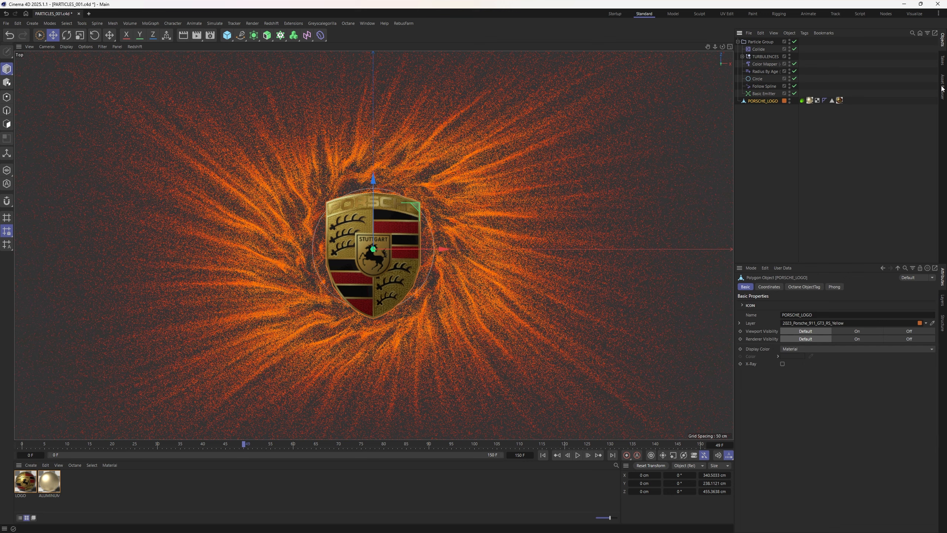
Step: Add a Collider simulation tag to PORSCHE_LOGO and compare its properties with those of the Collide modifier
right_click(763, 102)
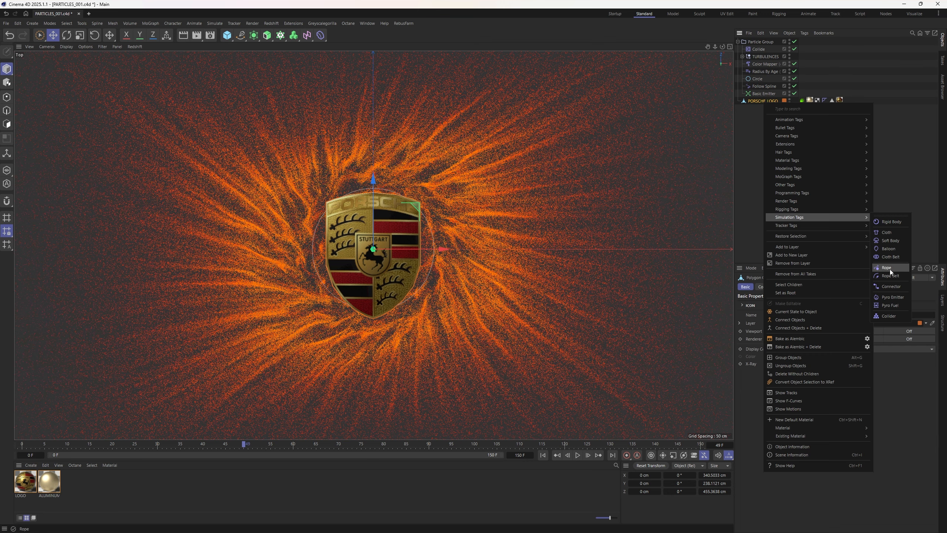
left_click(890, 315)
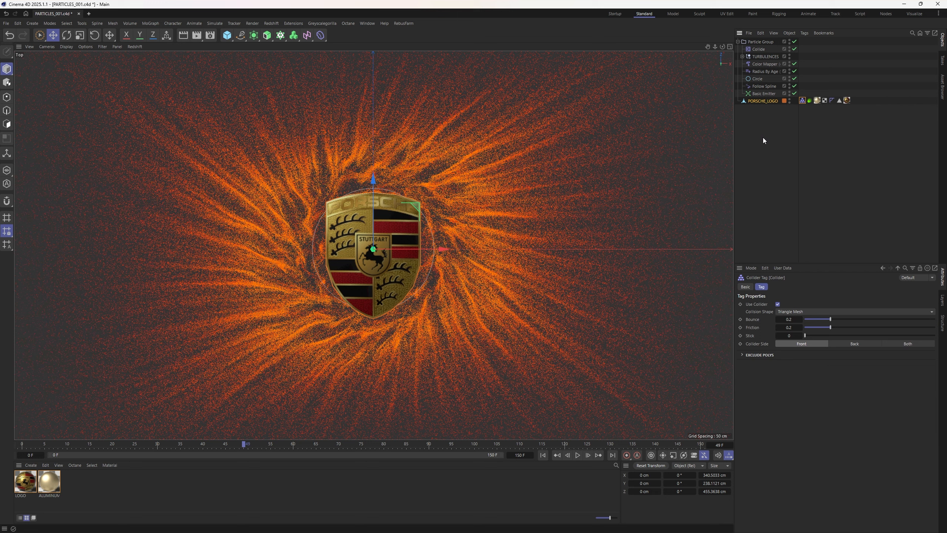
left_click(760, 49)
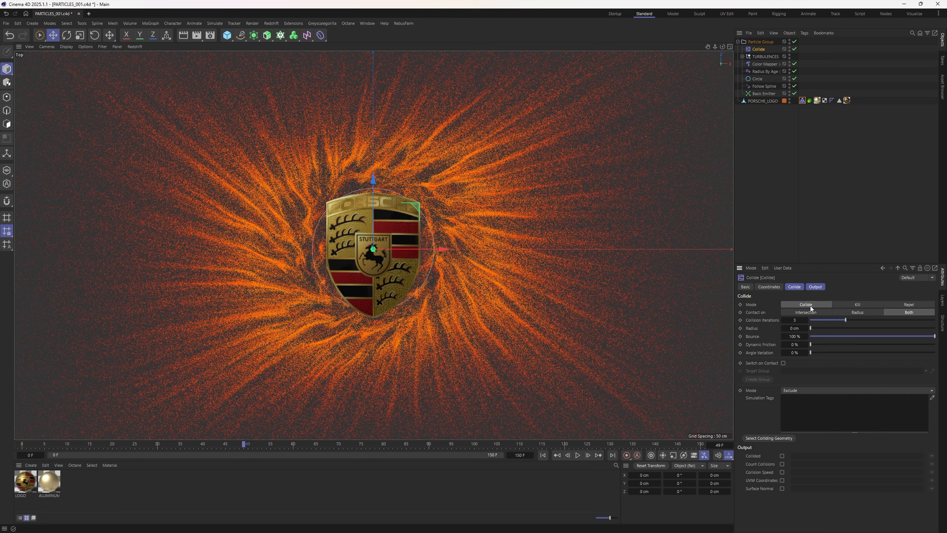
left_click(802, 101)
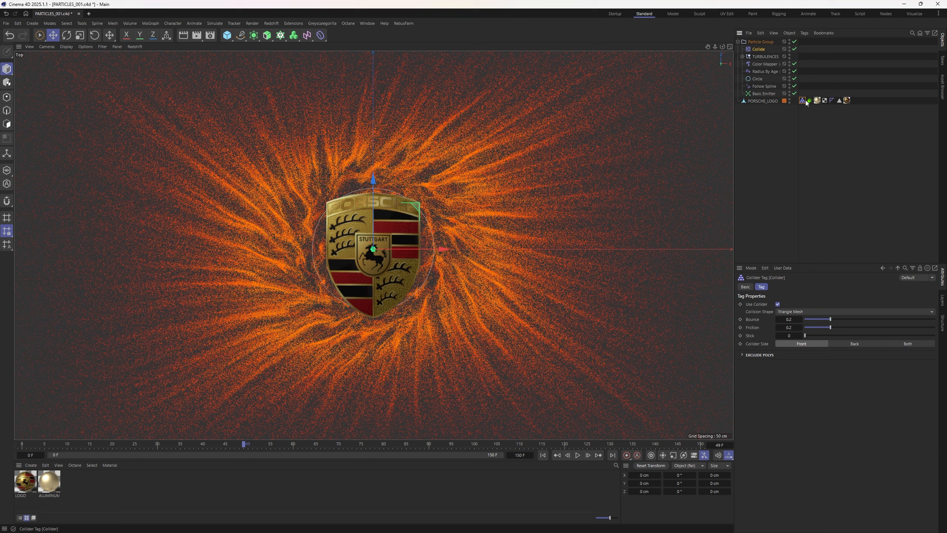
left_click(775, 120)
left_click(760, 49)
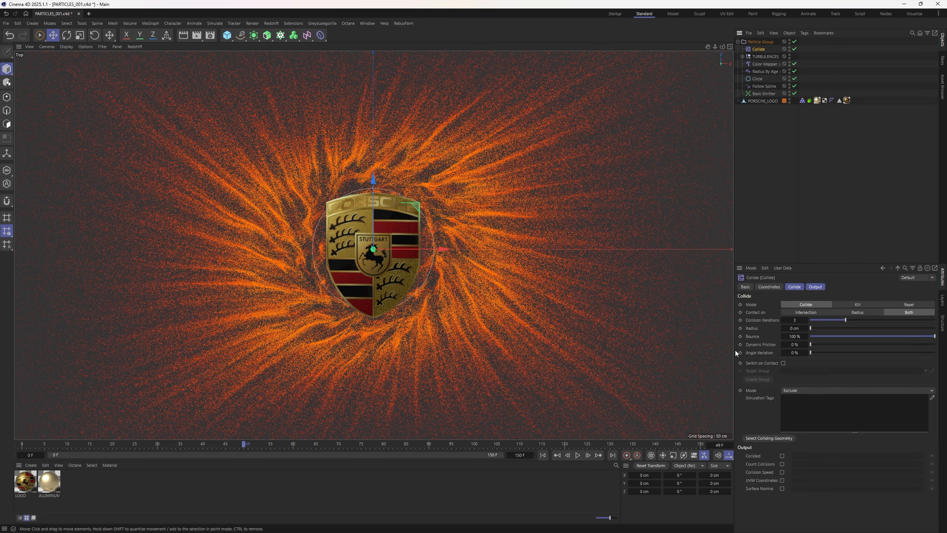
left_click(803, 101)
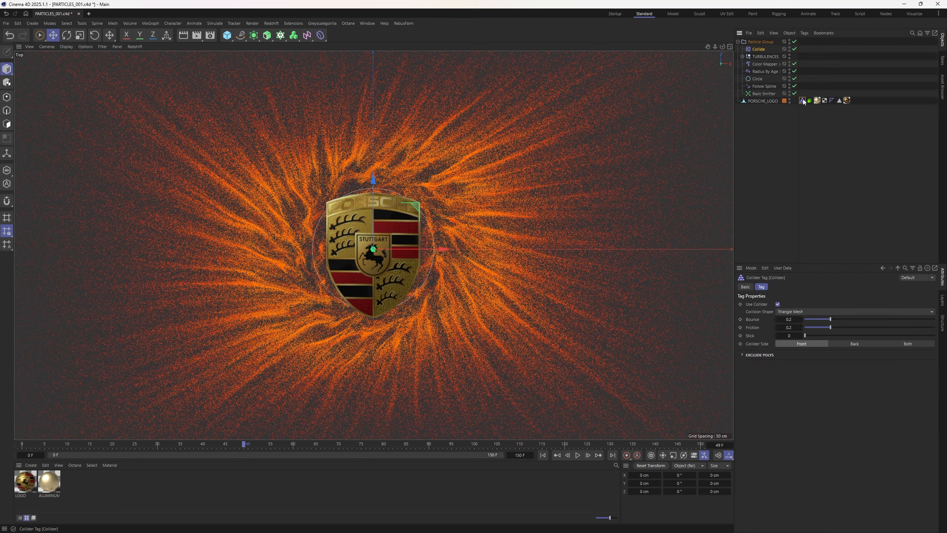
Step: Switch the Collide modifier's Simulation Tags mode to Include and add PORSCHE_LOGO's Collider tag to the list
left_click(758, 50)
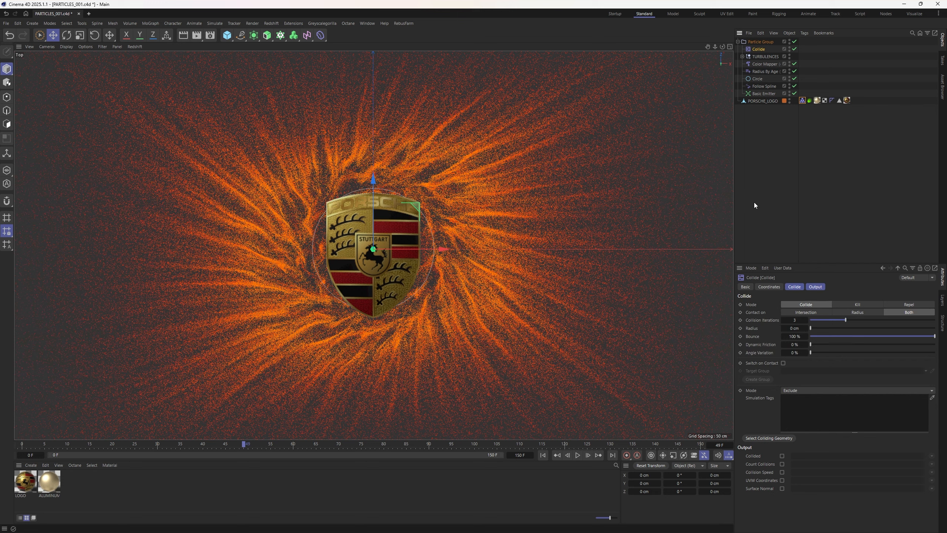
left_click(796, 391)
left_click(802, 400)
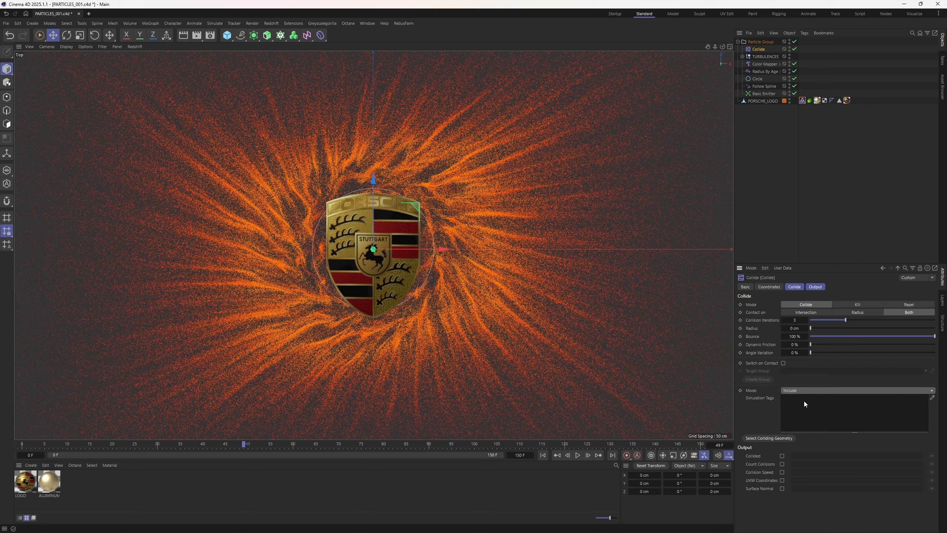
left_click_drag(803, 103, 819, 415)
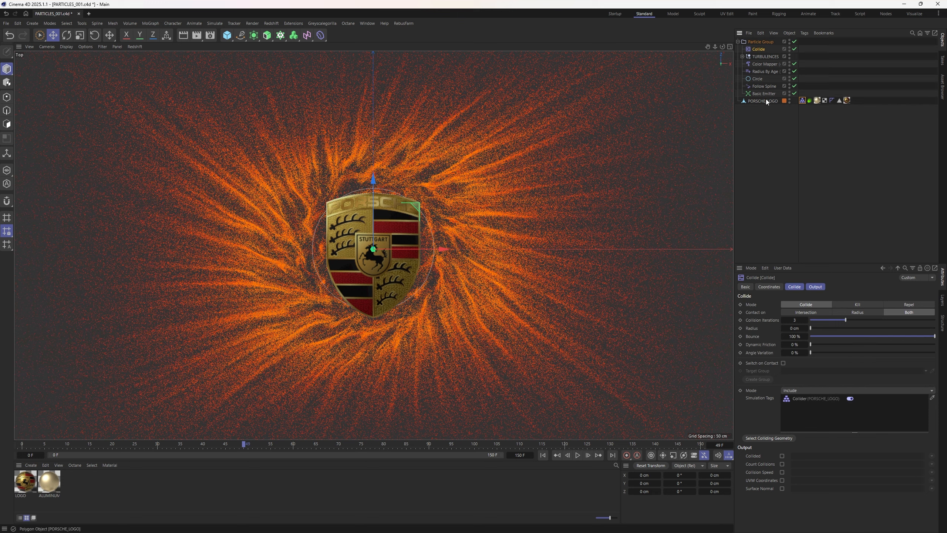
Step: Try adding the PORSCHE_LOGO object itself to the Collide modifier's Simulation Tags, delete the list entry, and deselect everything
left_click_drag(757, 101, 806, 419)
left_click(804, 406)
left_click(801, 399)
key("Delete")
left_click(819, 233)
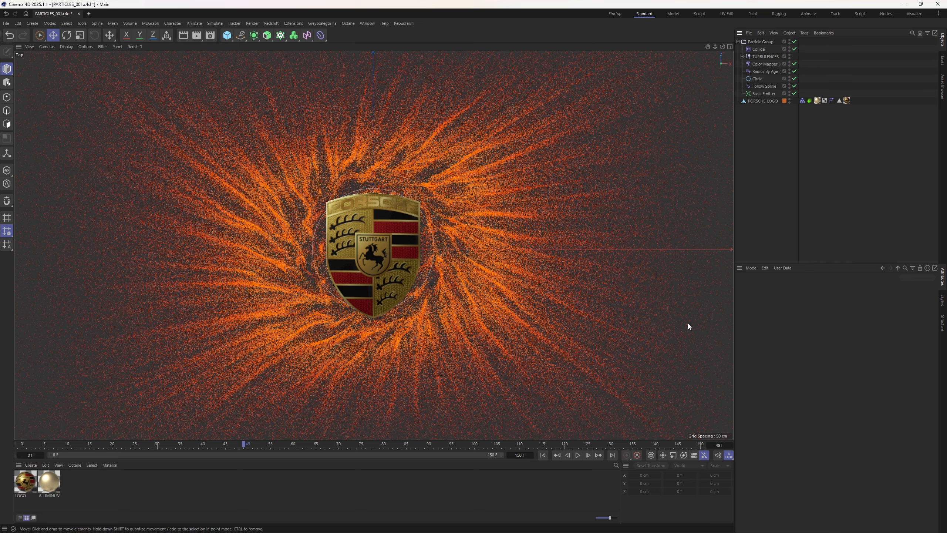
Step: Return to the first frame in the perspective view and examine the properties of PORSCHE_LOGO's Collider tag
key("F1")
scroll(374, 212, "up", 6)
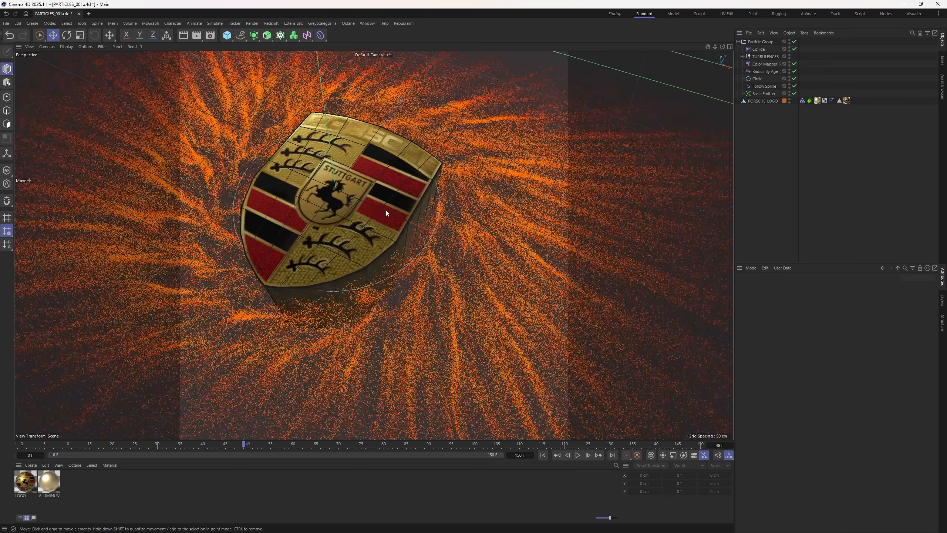
left_click_drag(386, 210, 365, 181, "alt")
left_click(543, 455)
left_click(802, 101)
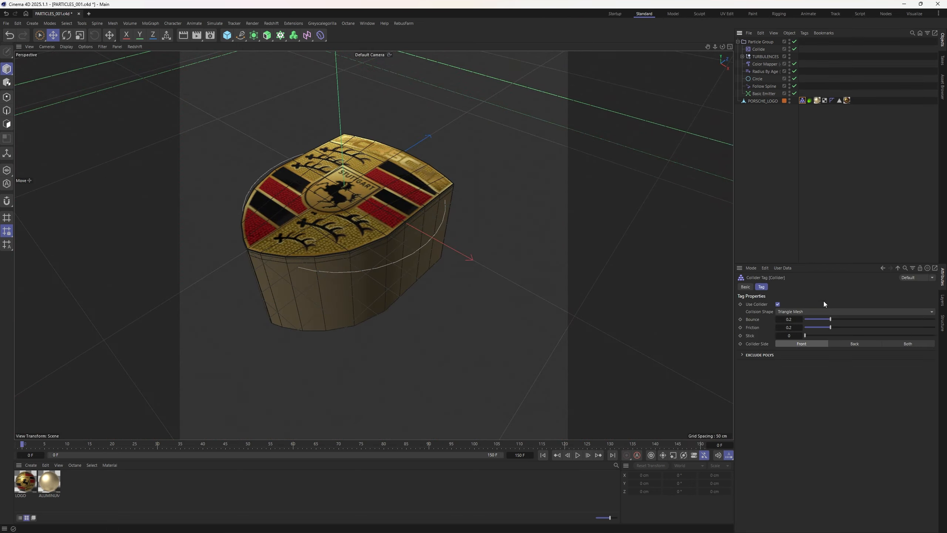
left_click(770, 354)
left_click(764, 355)
Step: Play the simulation with the Collide modifier selected, and inspect the particles close up around the logo's side
left_click(749, 50)
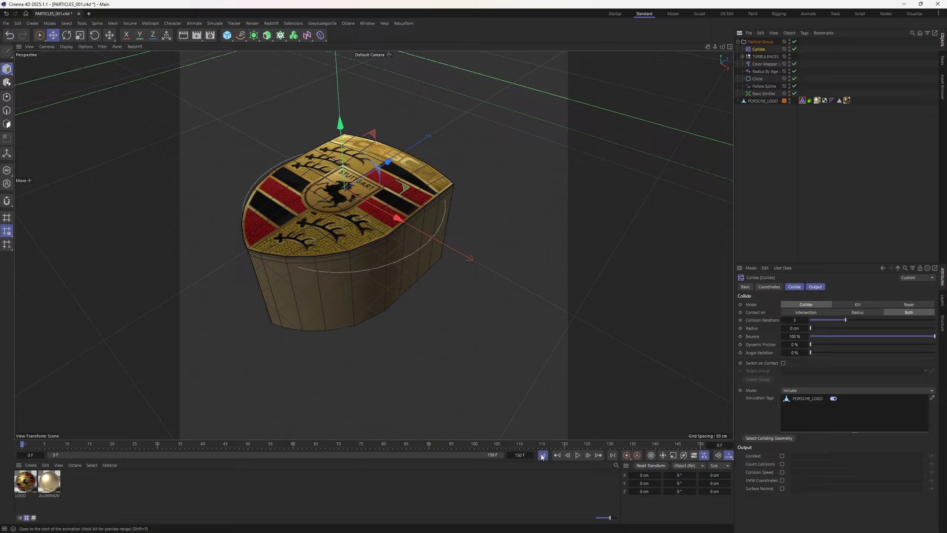
left_click(579, 458)
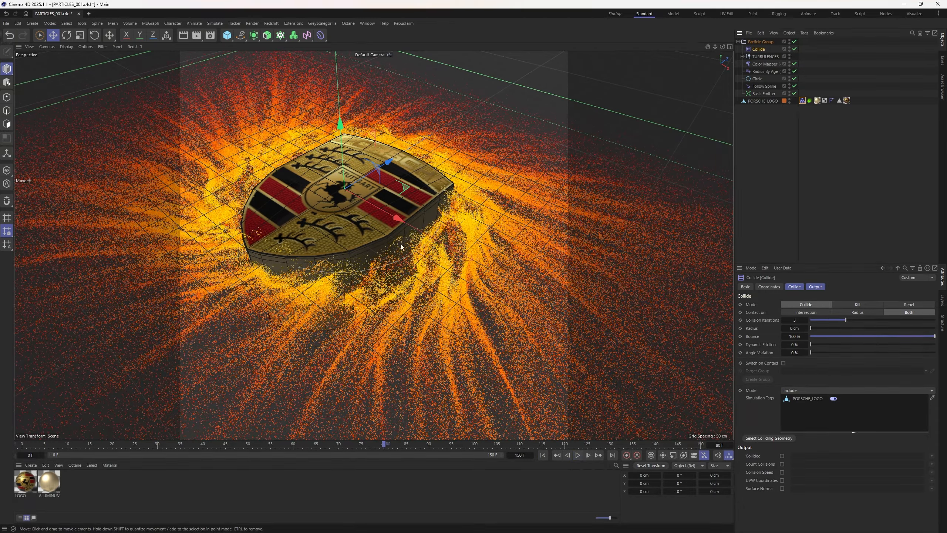
scroll(437, 208, "up", 5)
left_click_drag(436, 208, 373, 228, "alt")
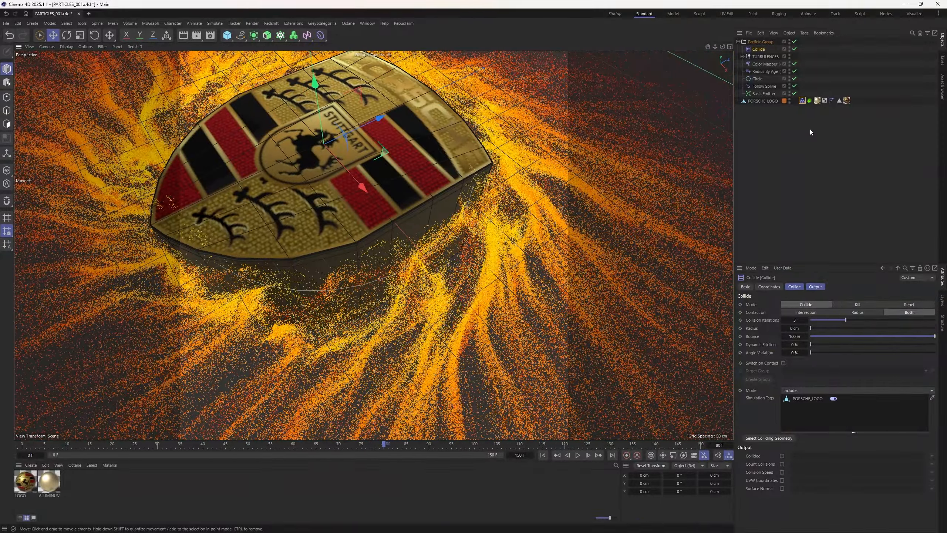
Step: Replace the PORSCHE_LOGO object in the Collide modifier's Simulation Tags with its Collider tag, and replay the simulation to inspect the logo's edge
left_click(802, 100)
left_click(757, 56)
left_click(758, 49)
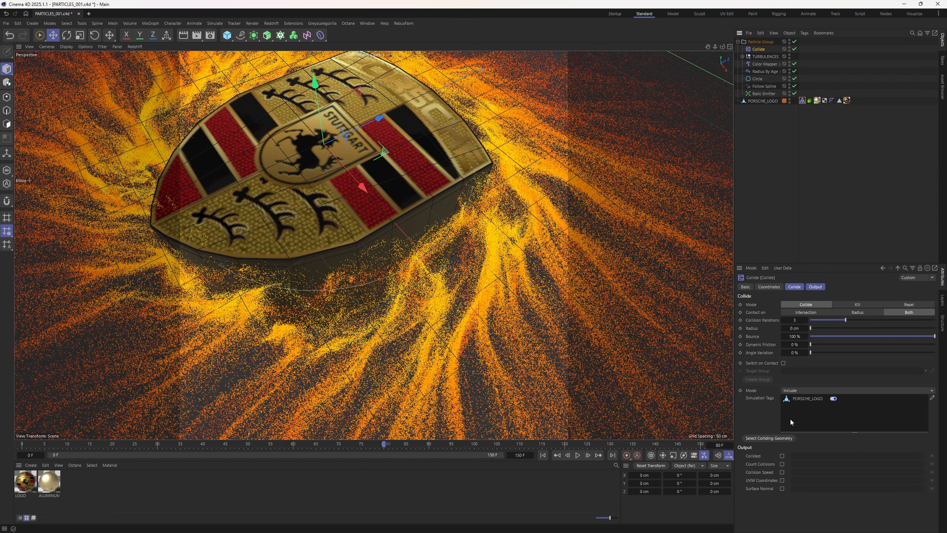
key("Delete")
left_click_drag(801, 136, 806, 418)
left_click(544, 455)
left_click(578, 455)
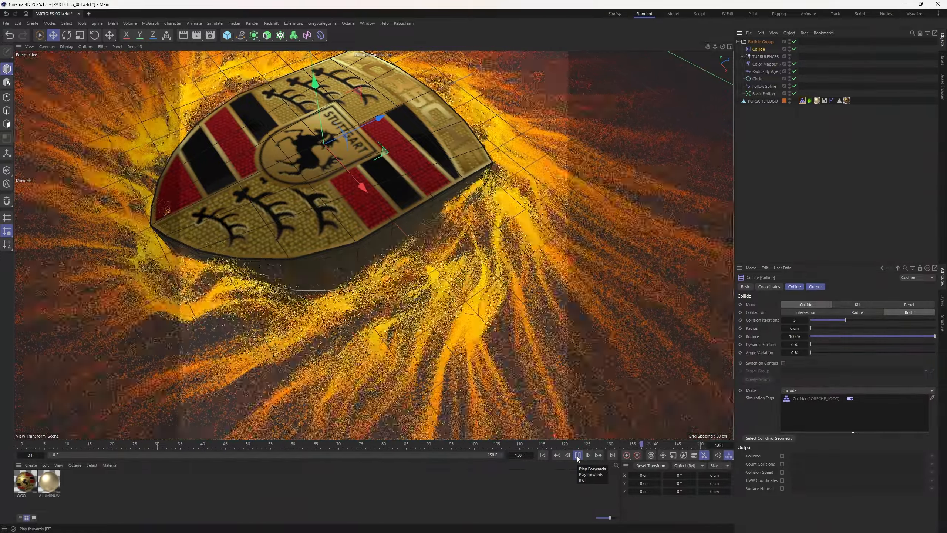
left_click(578, 455)
left_click_drag(373, 242, 469, 171, "alt")
left_click_drag(410, 273, 433, 295, "alt")
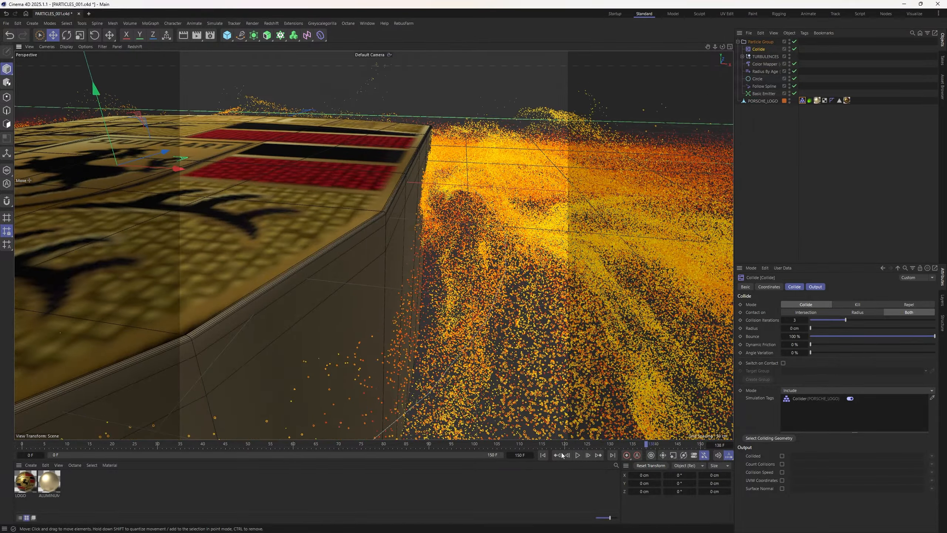
Step: Set the Collide modifier's Radius to 1 cm and run the simulation to check the collisions at the logo's edge
left_click(578, 455)
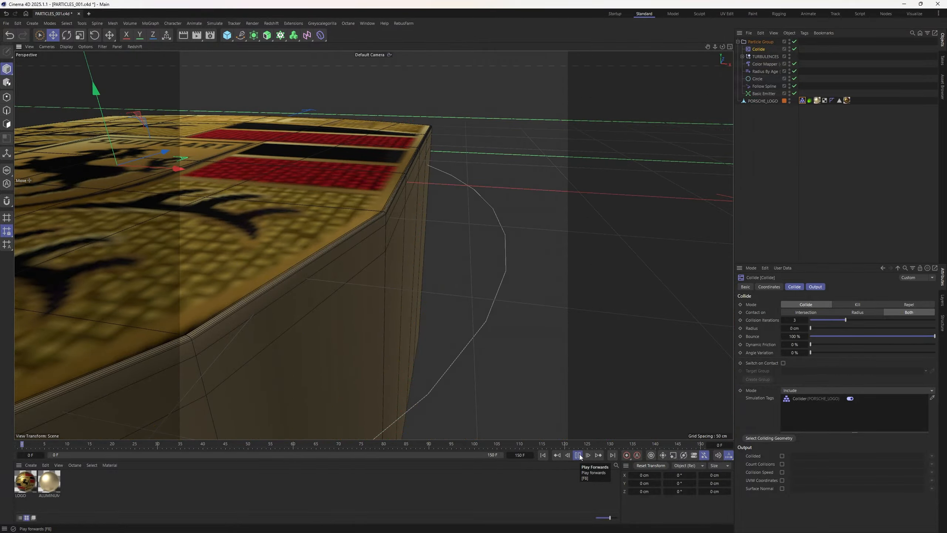
left_click(579, 456)
left_click_drag(783, 330, 850, 282)
type("1")
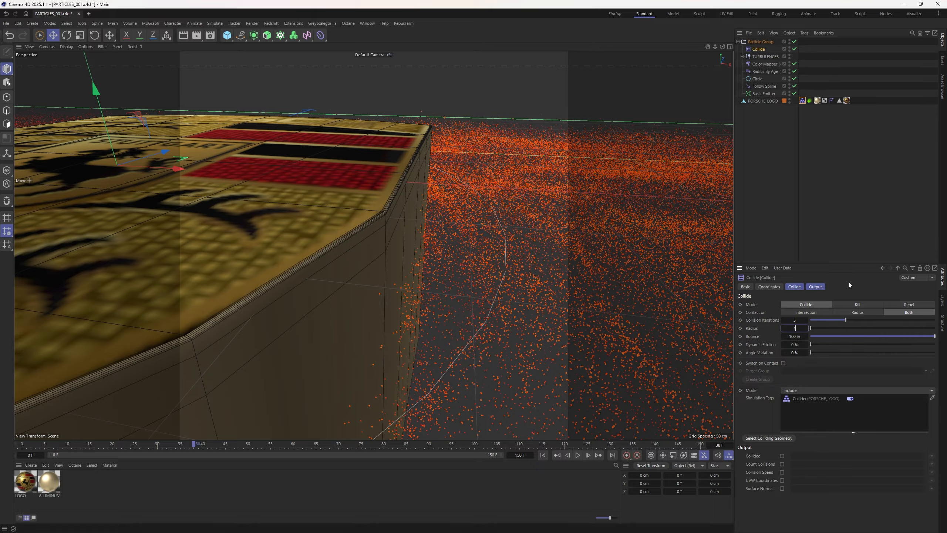
key("Return")
left_click(578, 455)
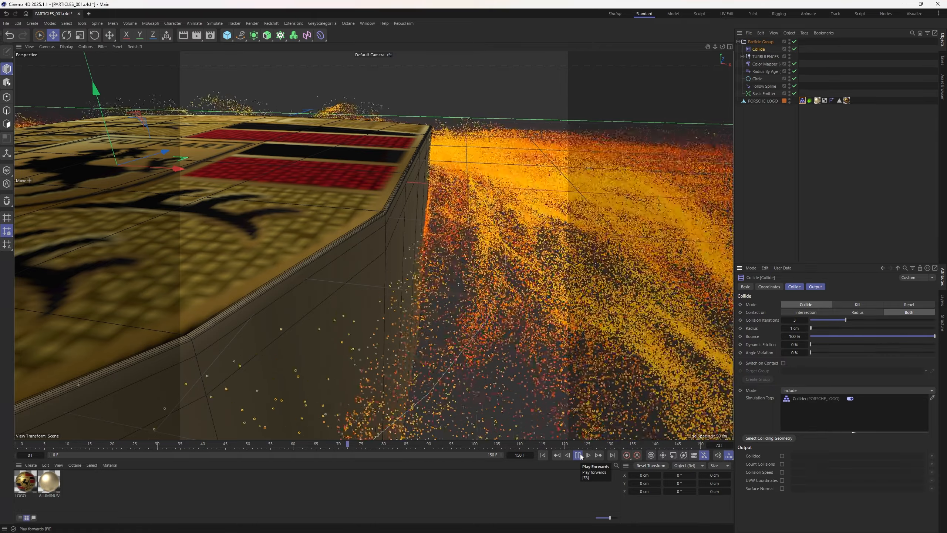
left_click(578, 455)
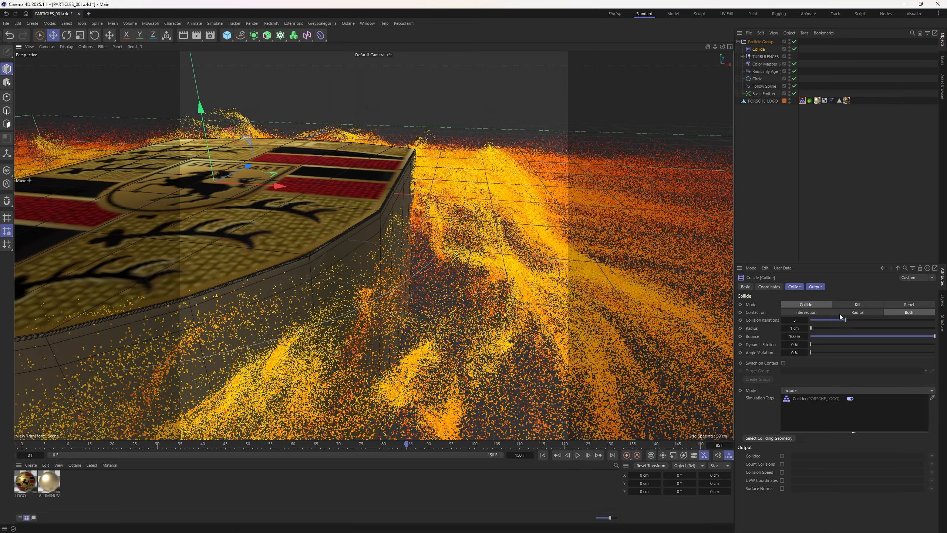
scroll(399, 237, "down", 2)
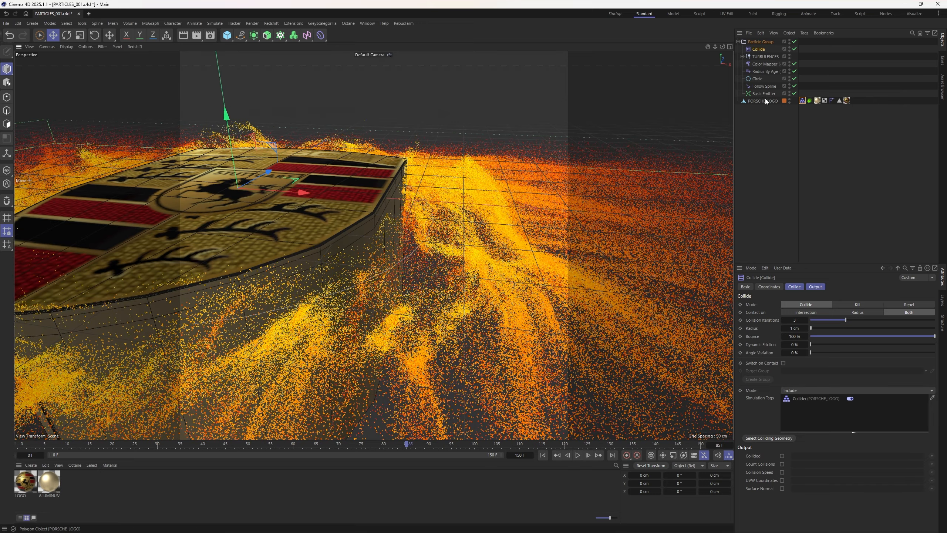
Step: Set the Circle spline's radius to 164 cm and restart the simulation in the top view
mouse_move(764, 100)
left_mouse_down()
mouse_move(823, 412)
mouse_move(763, 102)
left_mouse_up()
scroll(327, 212, "down", 5)
left_click_drag(327, 212, 432, 344, "alt")
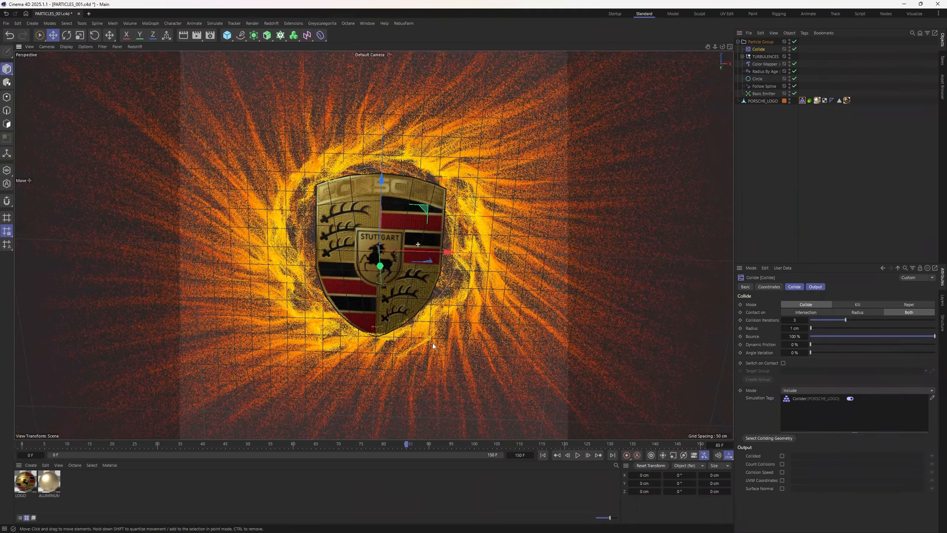
left_click(758, 78)
left_click_drag(824, 316, 820, 318)
key("F2")
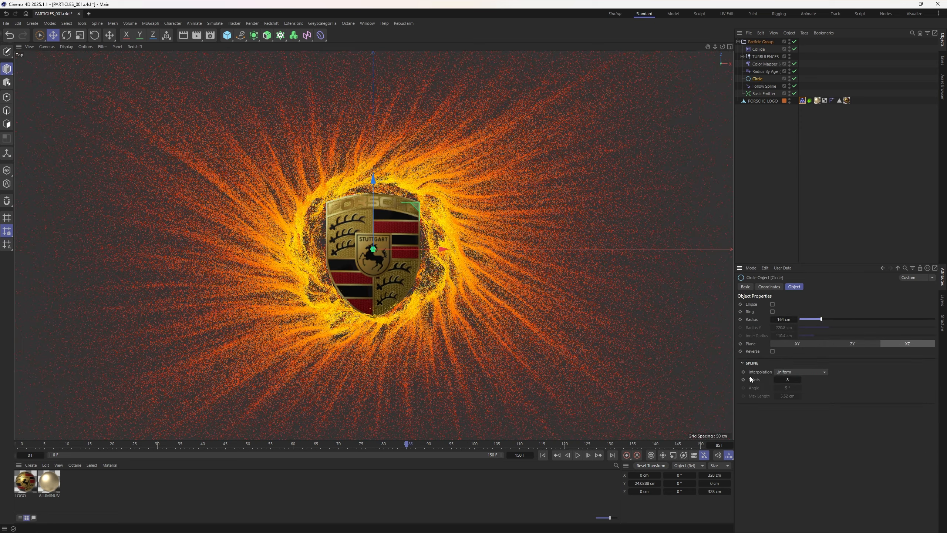
left_click(544, 455)
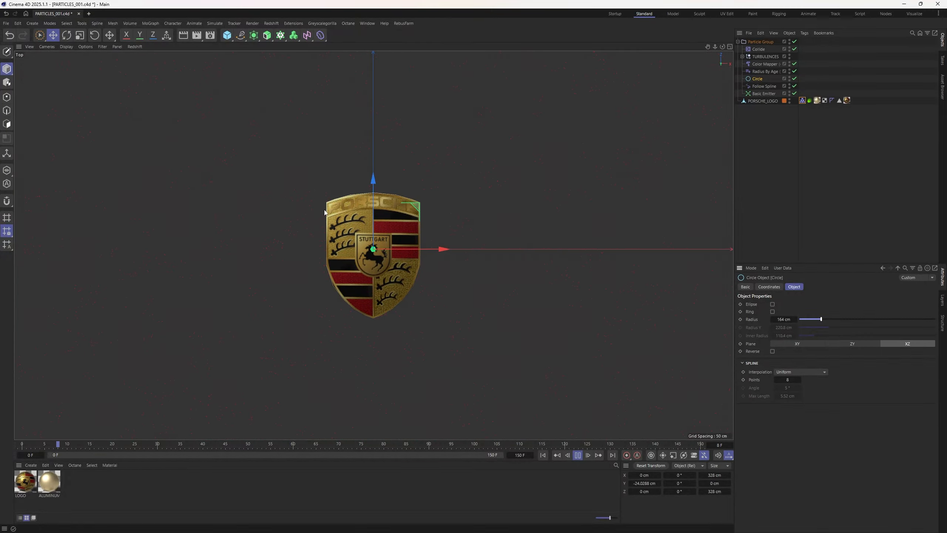
Step: Set the Circle spline's Y position to 18.9712 cm and play the simulation, checking the particles from the right and top views
left_click(768, 286)
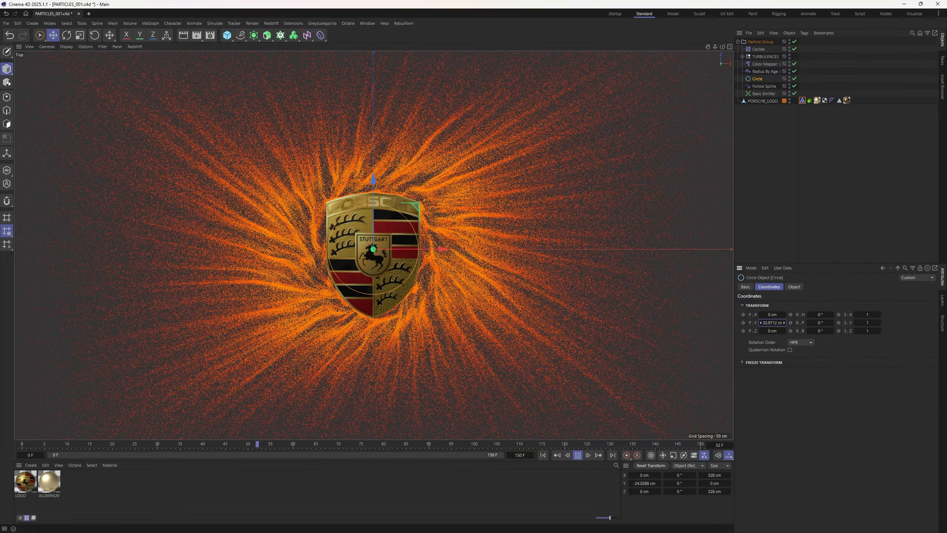
left_click_drag(772, 322, 767, 322)
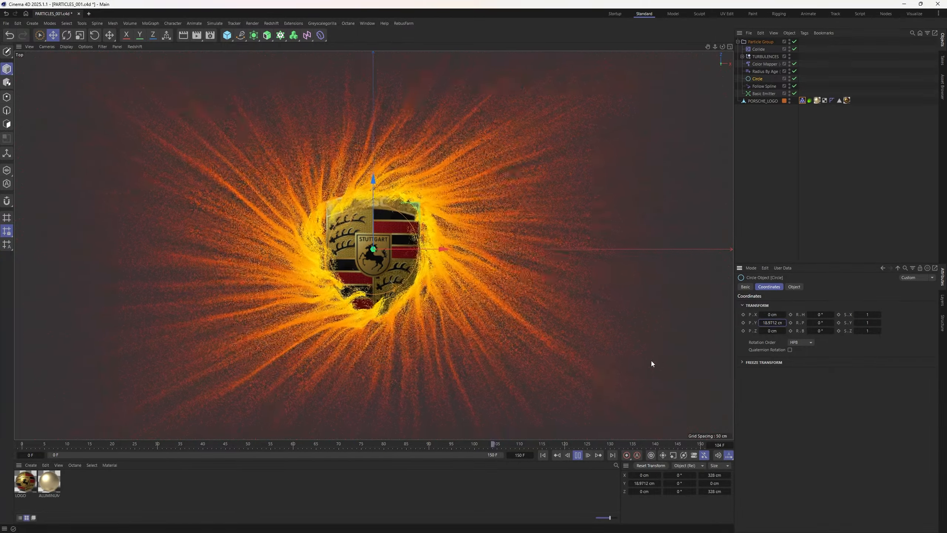
key("F3")
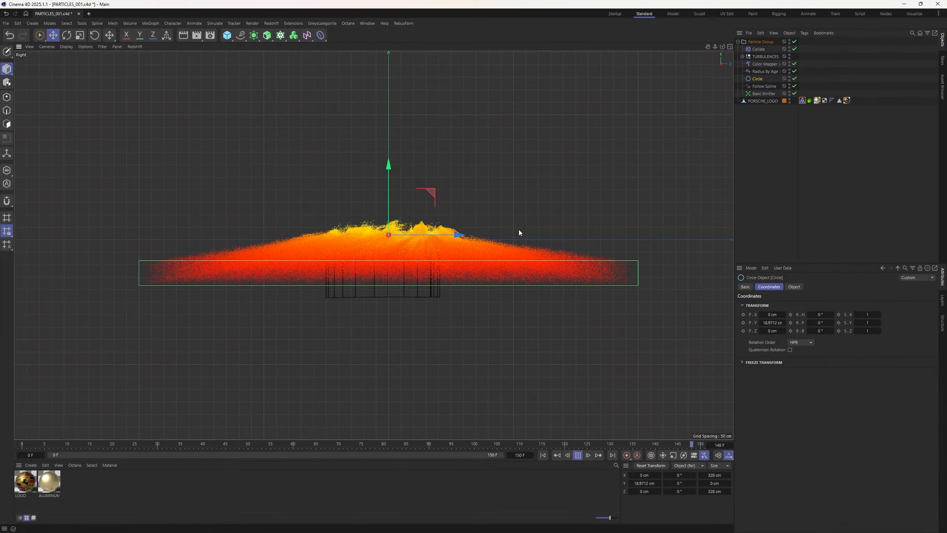
key("F2")
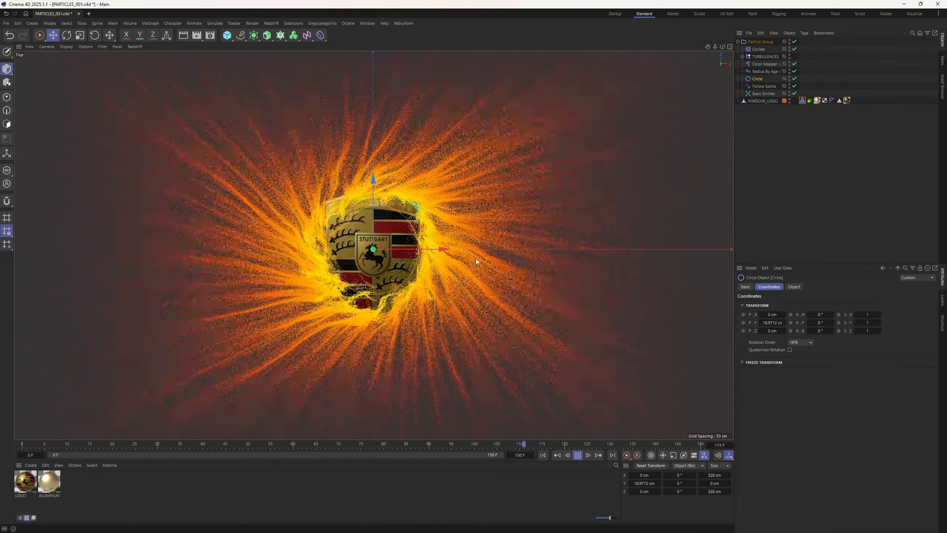
left_click(578, 455)
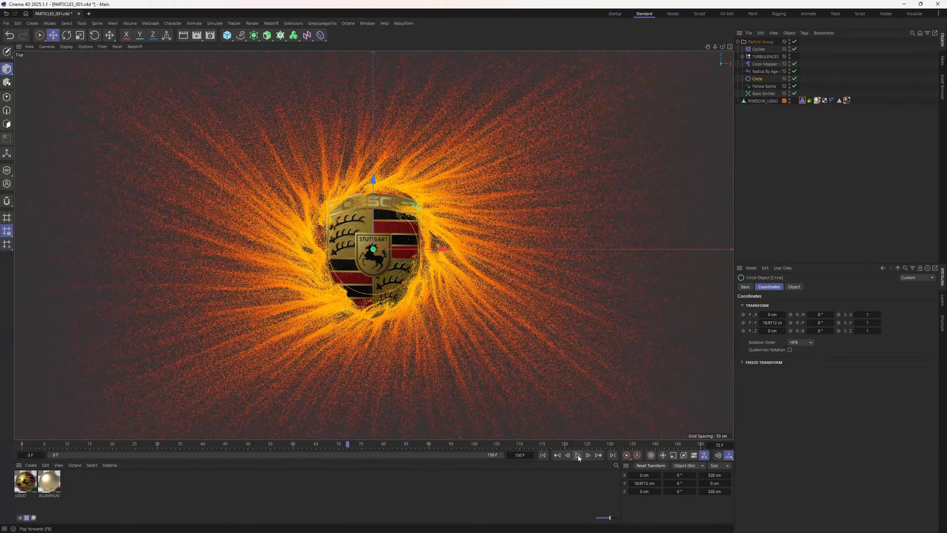
left_click(765, 172)
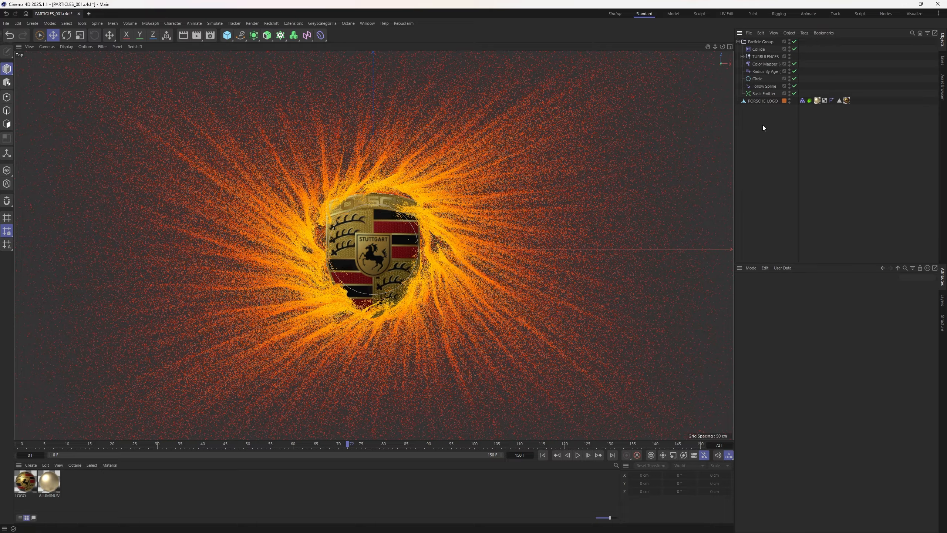
left_click(577, 456)
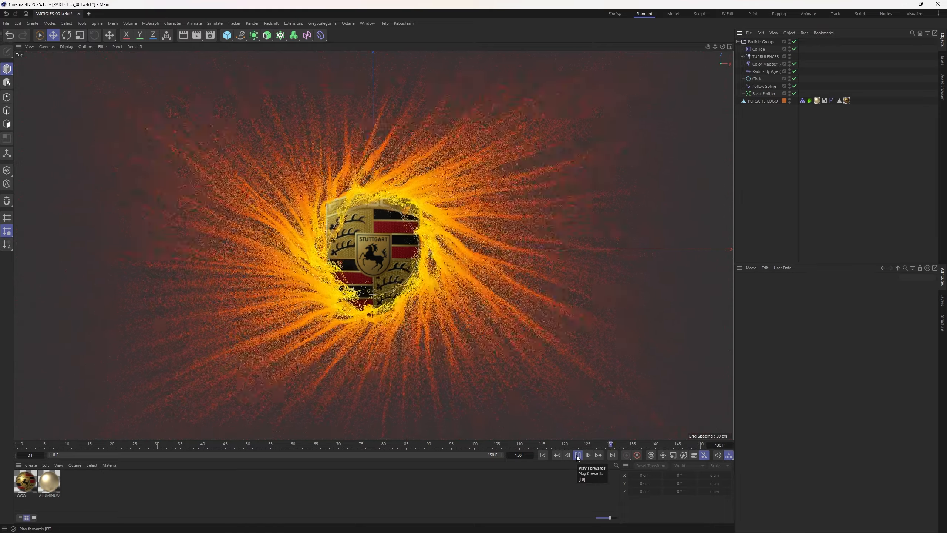
left_click(577, 456)
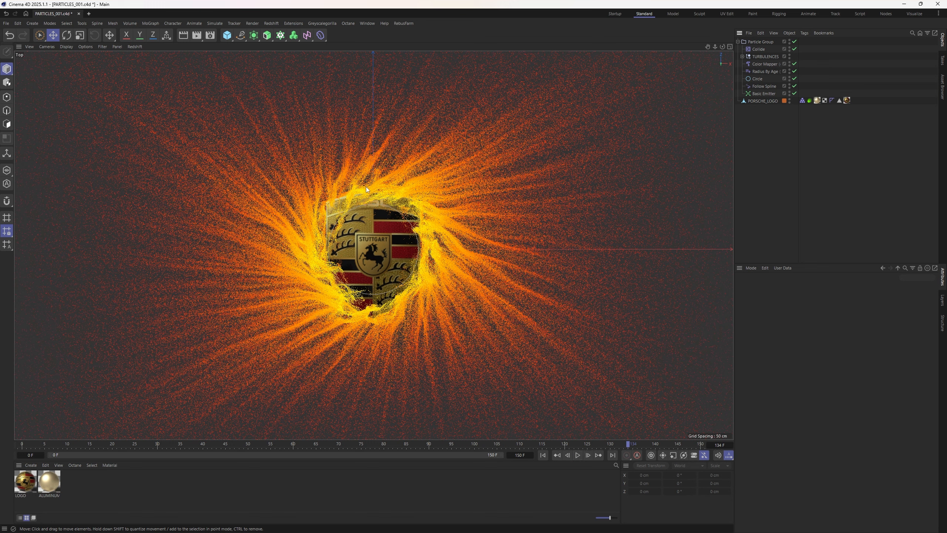
Step: At the first frame, draw a Bezier spline with the Spline Pen around the logo's right half, from the lower tip to the top centre
left_click(241, 37)
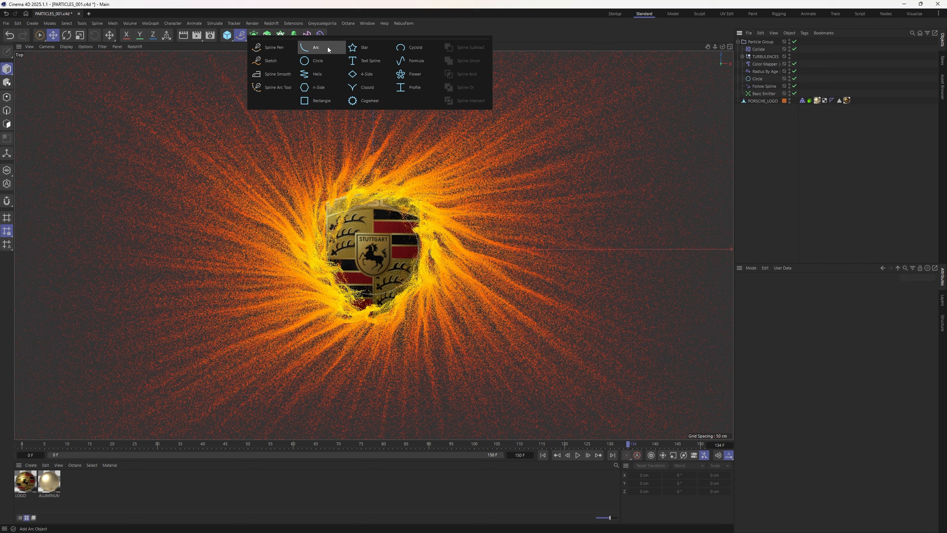
left_click(267, 43)
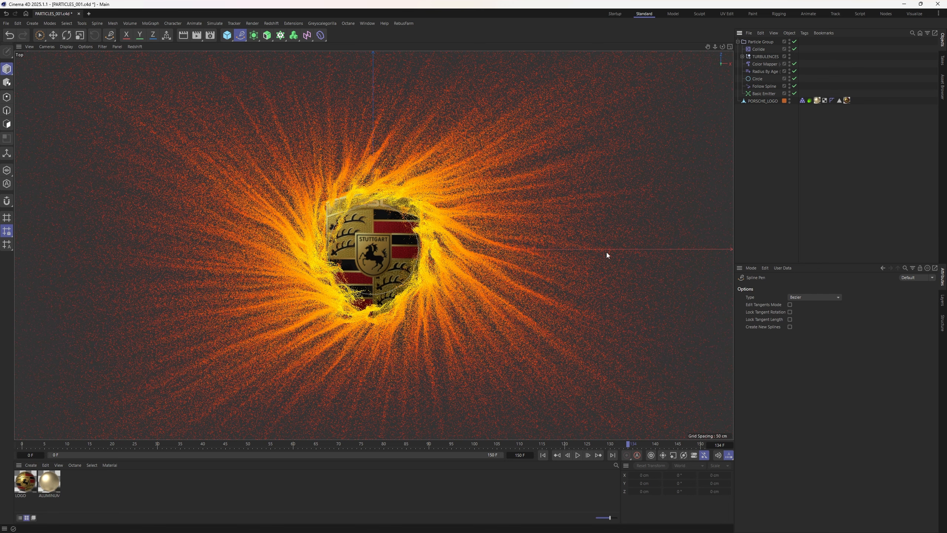
left_click(542, 454)
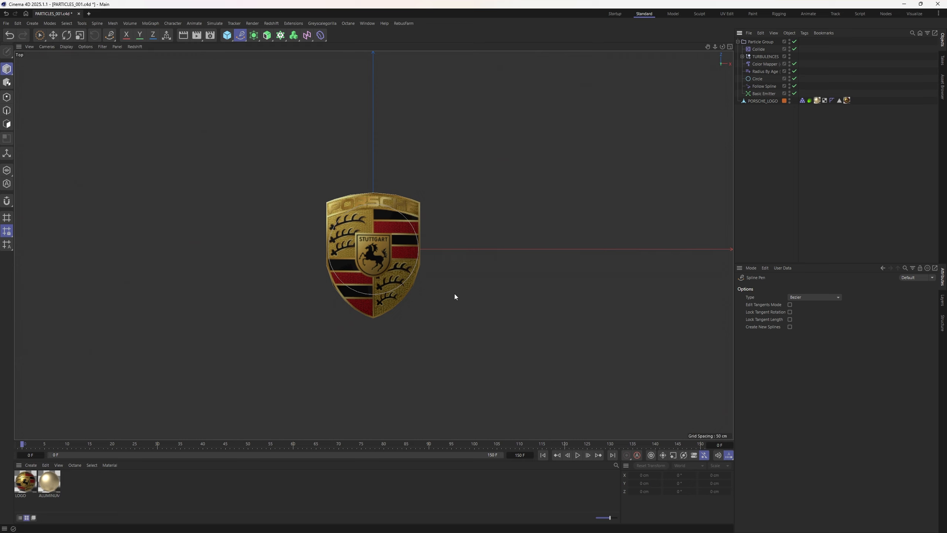
left_click(373, 321)
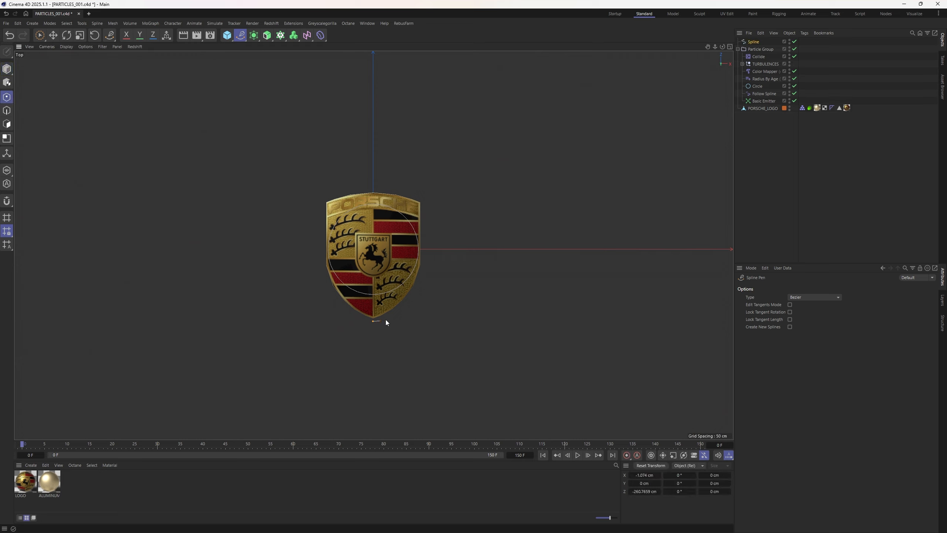
left_click_drag(423, 265, 426, 191)
left_click(423, 197)
left_click_drag(323, 200, 315, 212)
key("ctrl+z")
left_click(373, 191)
left_click(373, 190)
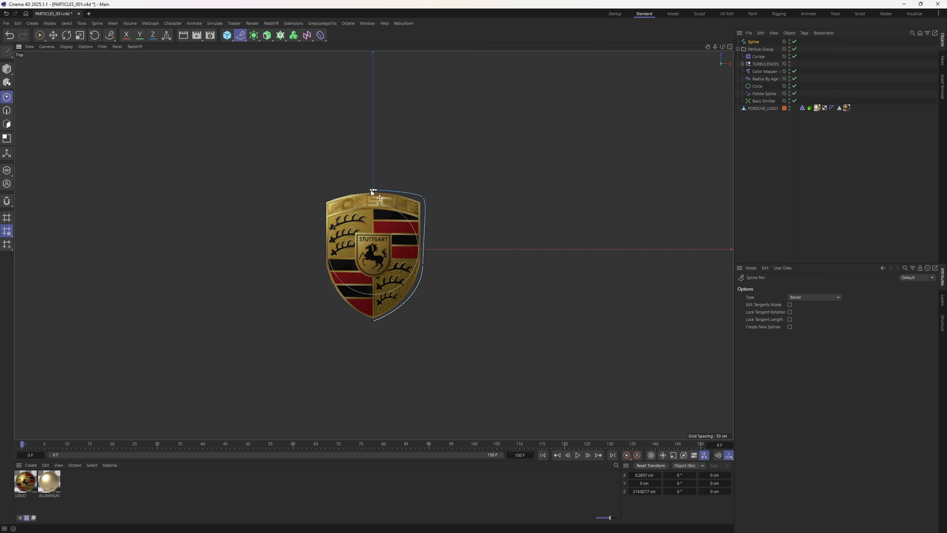
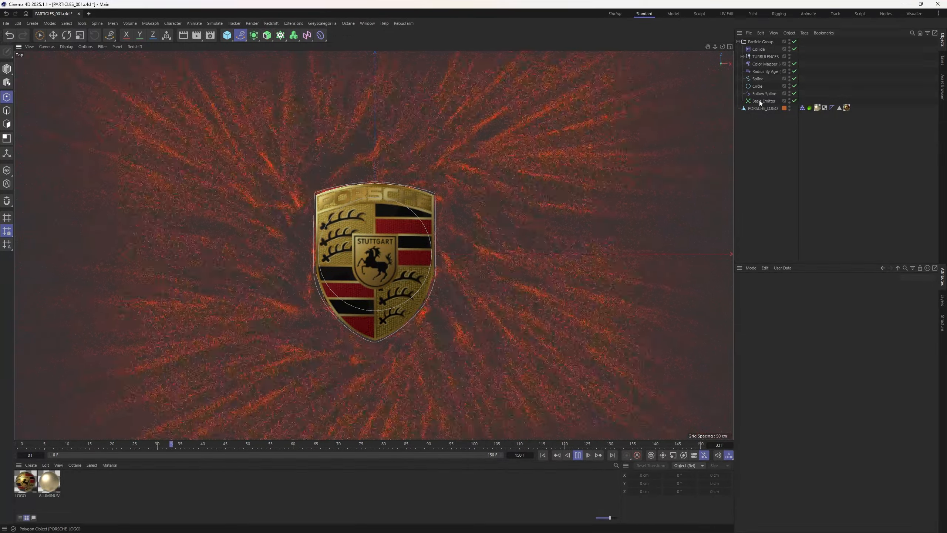
Step: Disable the Circle object and select the logo-shaped Spline with the Move tool in Model mode
left_click(795, 86)
left_click(758, 79)
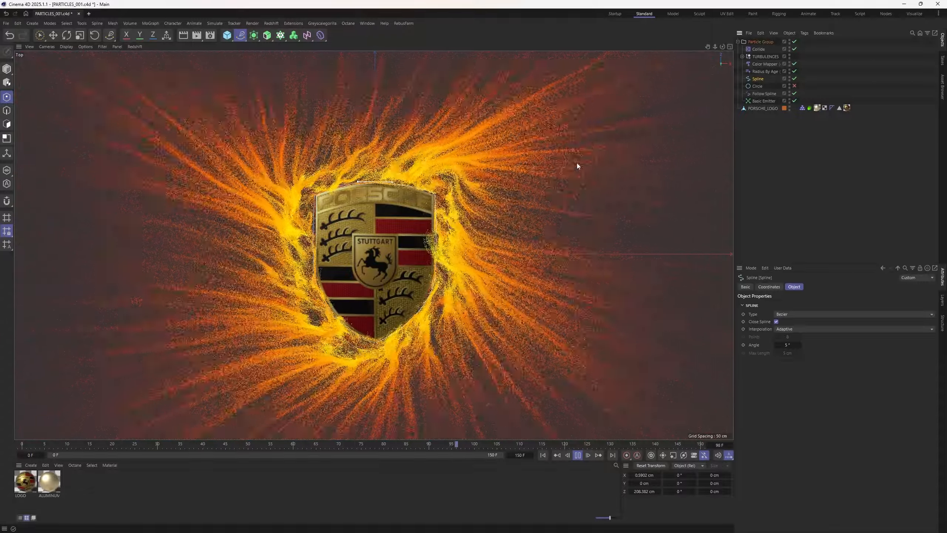
left_click(7, 69)
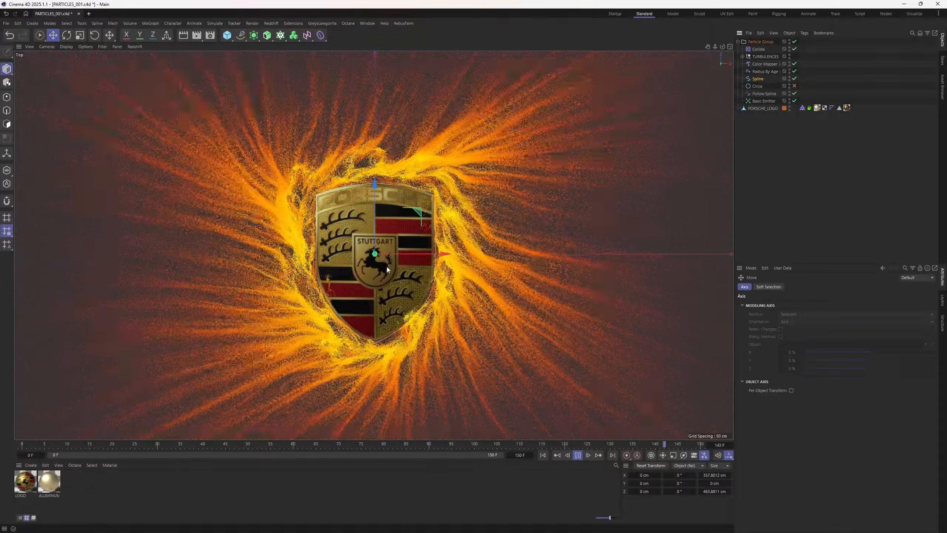
key("e")
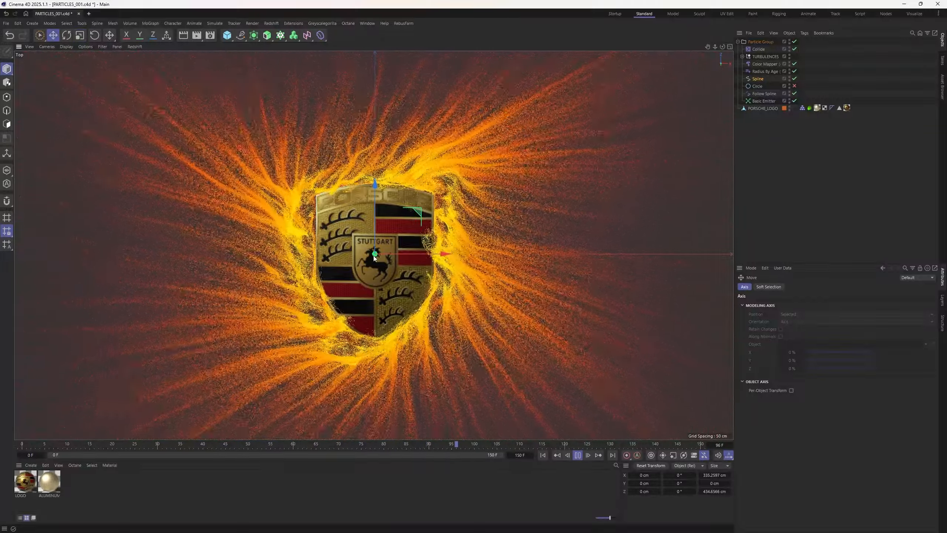
Step: Try moving the Spline in the top view, undo the move, and set its Y position to 67 cm instead
left_click_drag(378, 256, 379, 243)
key("ctrl+z")
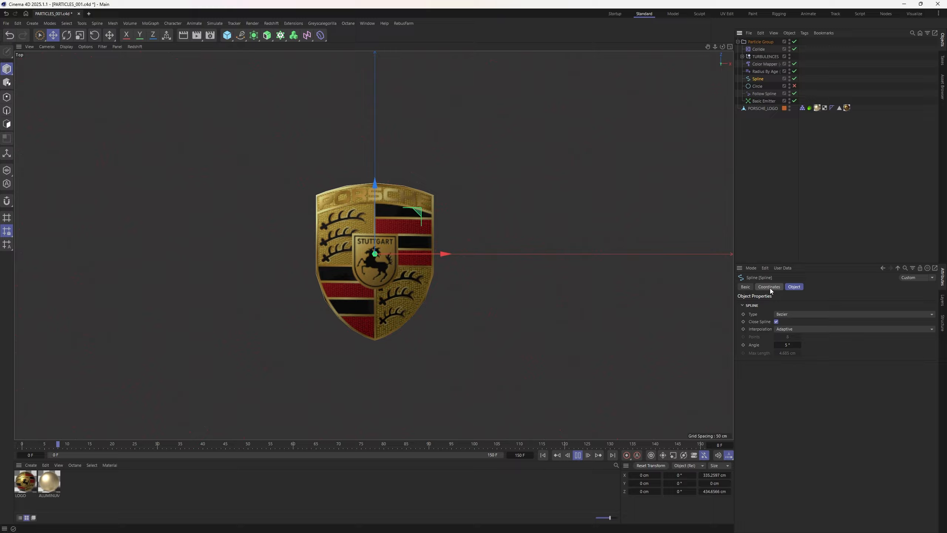
left_click(770, 288)
left_click_drag(769, 323, 773, 323)
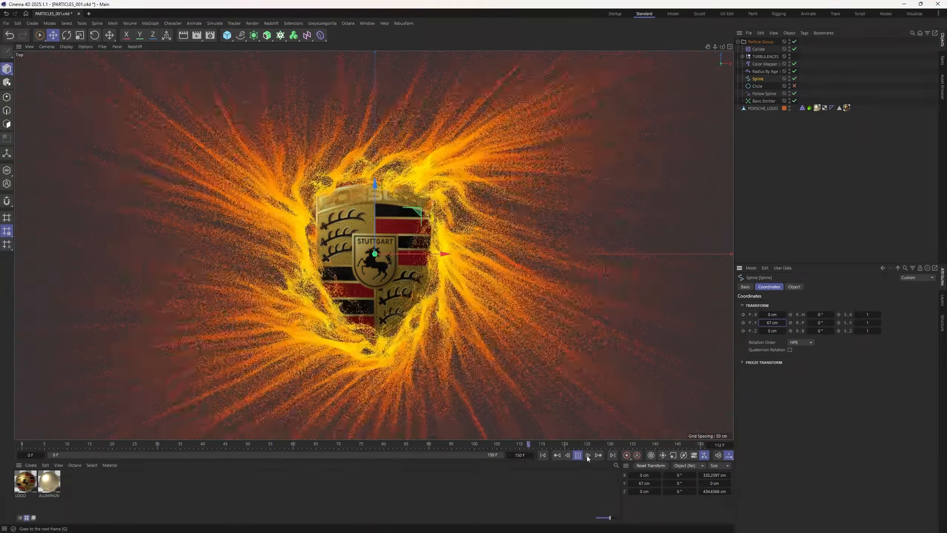
Step: Deselect all objects and save the scene incrementally as PARTICLES_002
left_click(771, 193)
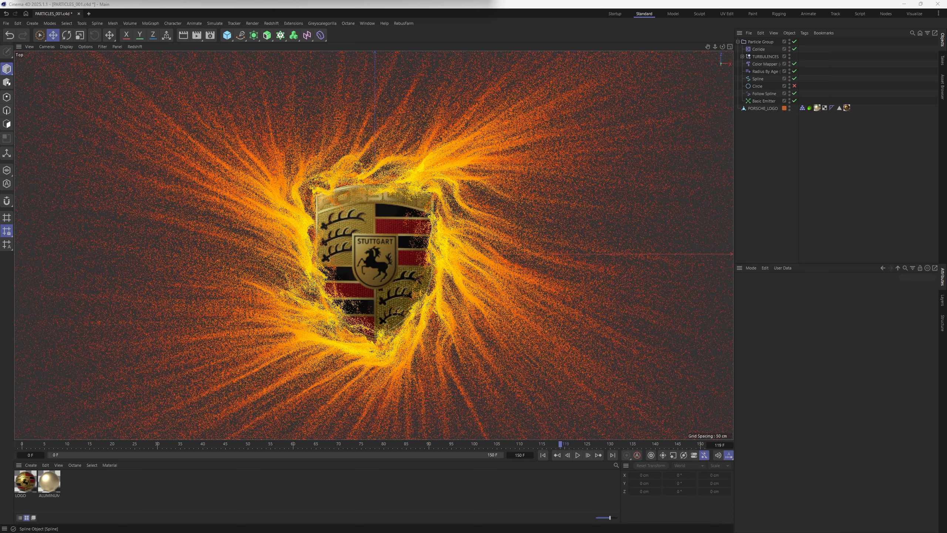
key("ctrl+s")
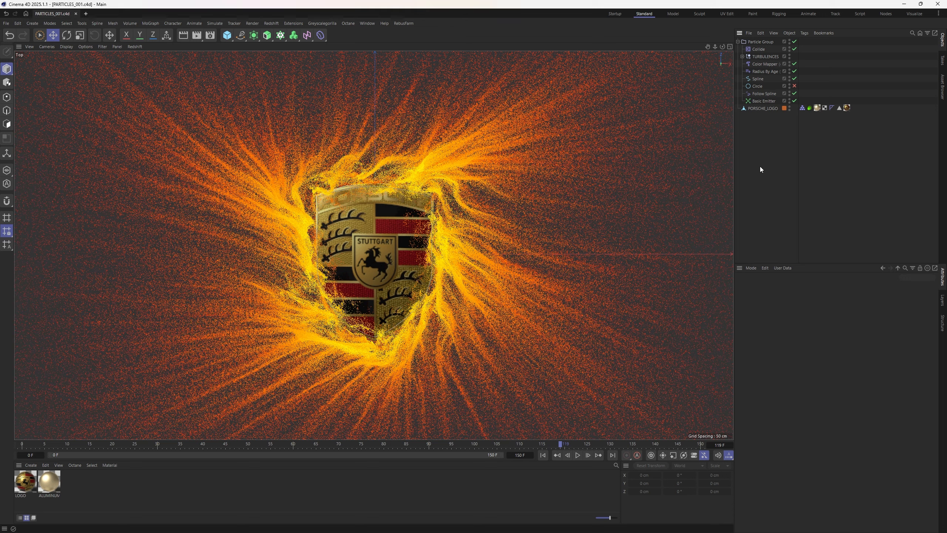
Step: Try an Attract Strength of 1.4 and a Follow Strength of 2.8 on the Follow Spline modifier while playing the simulation from the start
left_click(762, 94)
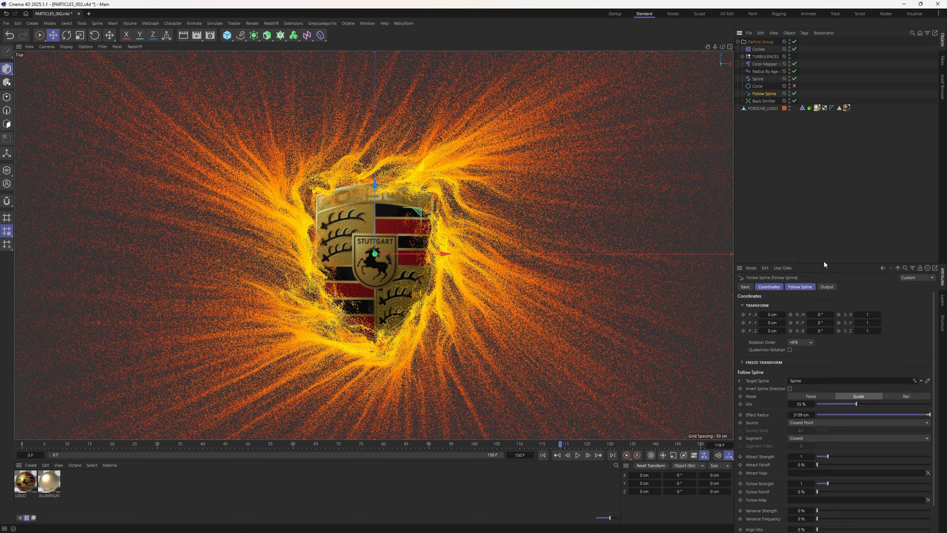
left_click_drag(822, 262, 870, 144)
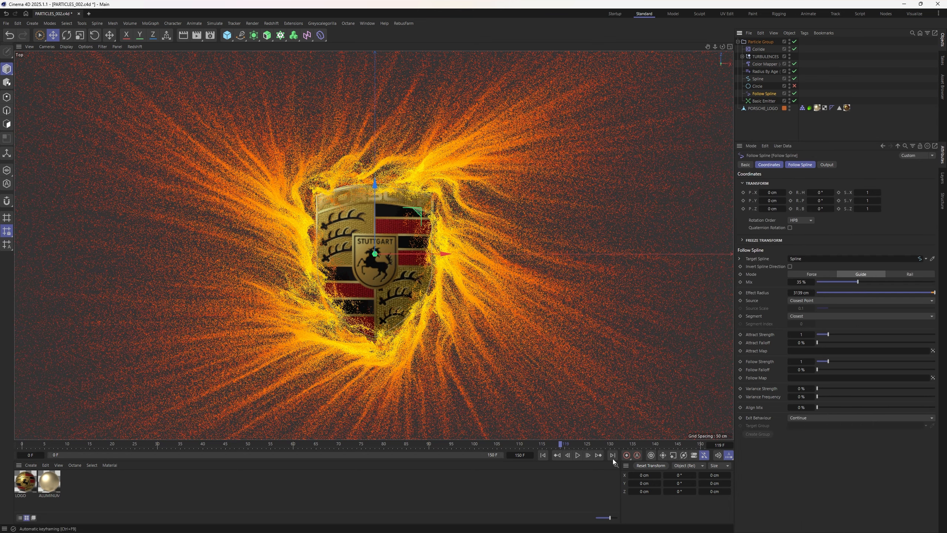
left_click(543, 455)
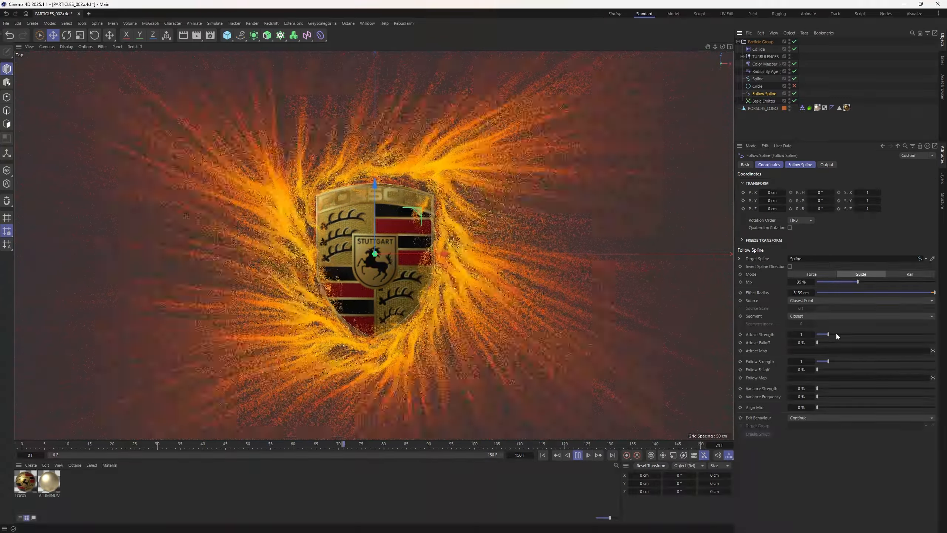
mouse_move(836, 335)
left_mouse_down()
mouse_move(859, 335)
mouse_move(848, 334)
left_mouse_up()
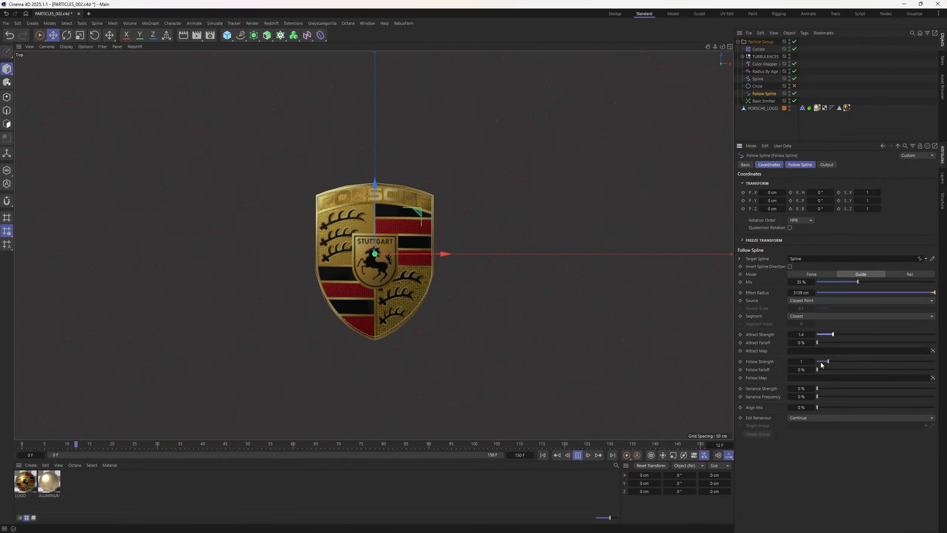
left_click_drag(828, 362, 850, 361)
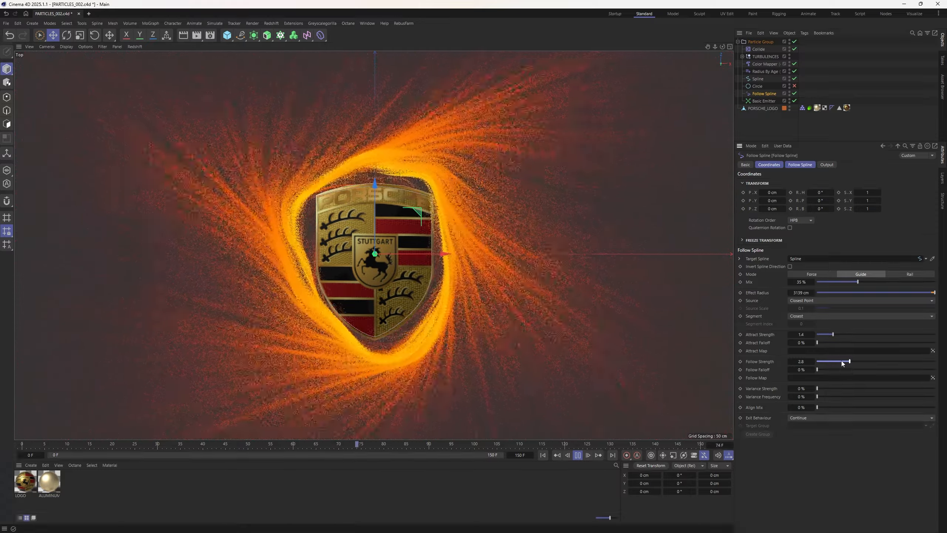
Step: Lower the Follow Spline's Attract and Follow Strength, and try an Attract Falloff of 15% and a Follow Falloff of 21%
left_click_drag(832, 335, 820, 337)
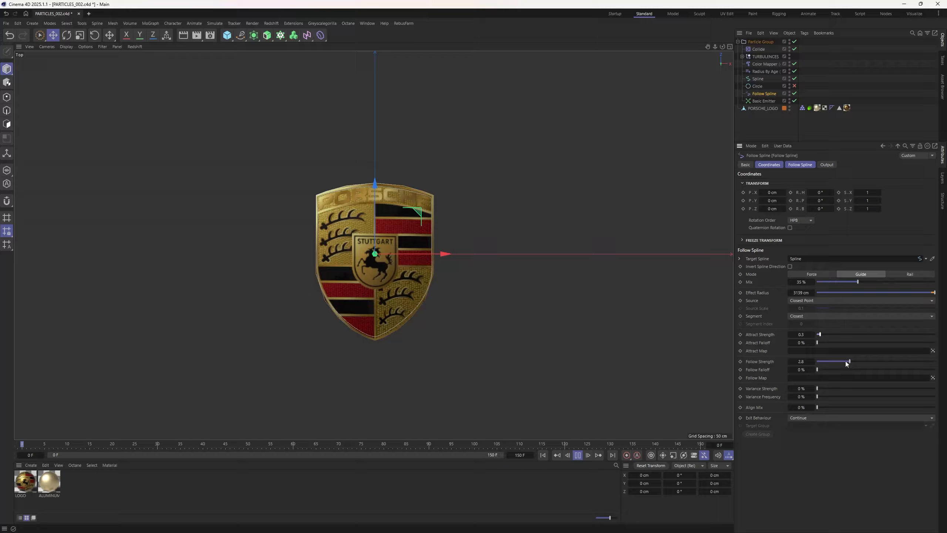
left_click_drag(837, 360, 839, 360)
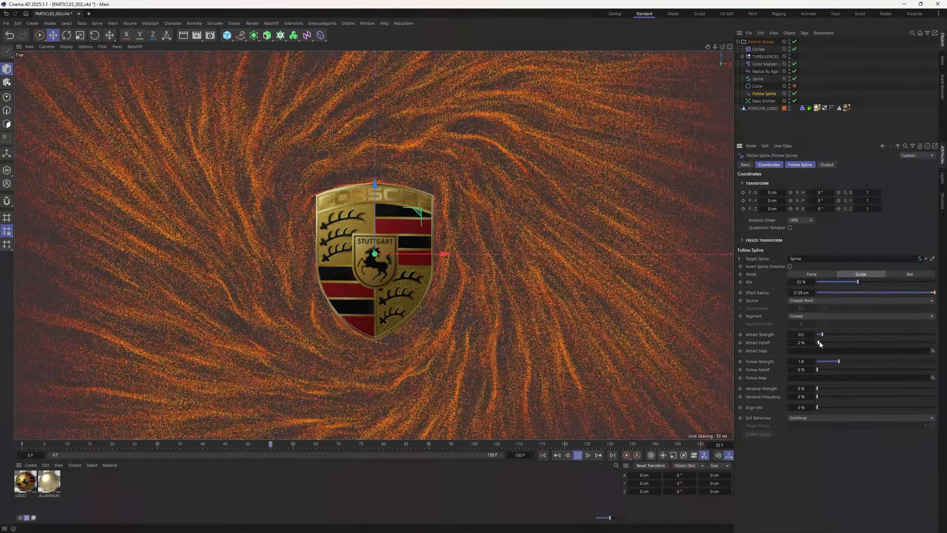
left_click_drag(820, 342, 841, 373)
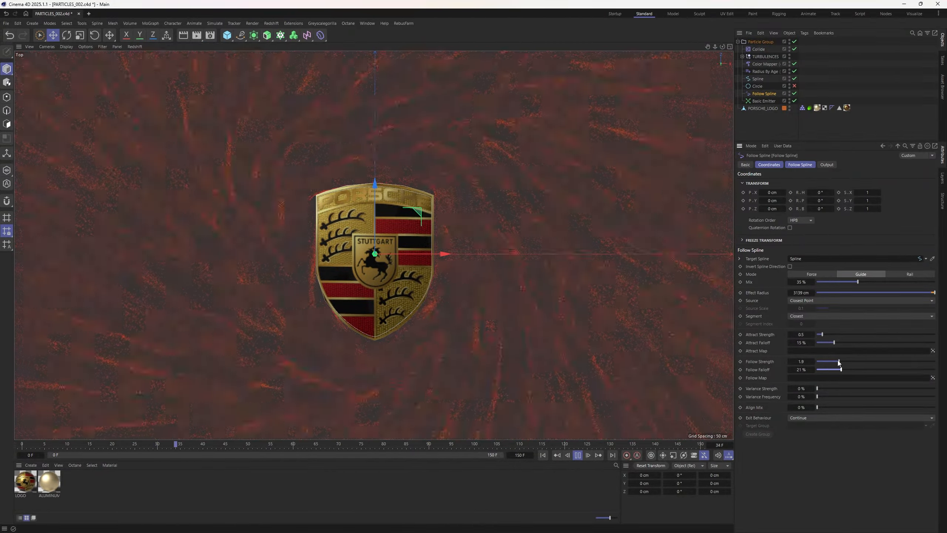
left_click_drag(839, 361, 827, 336)
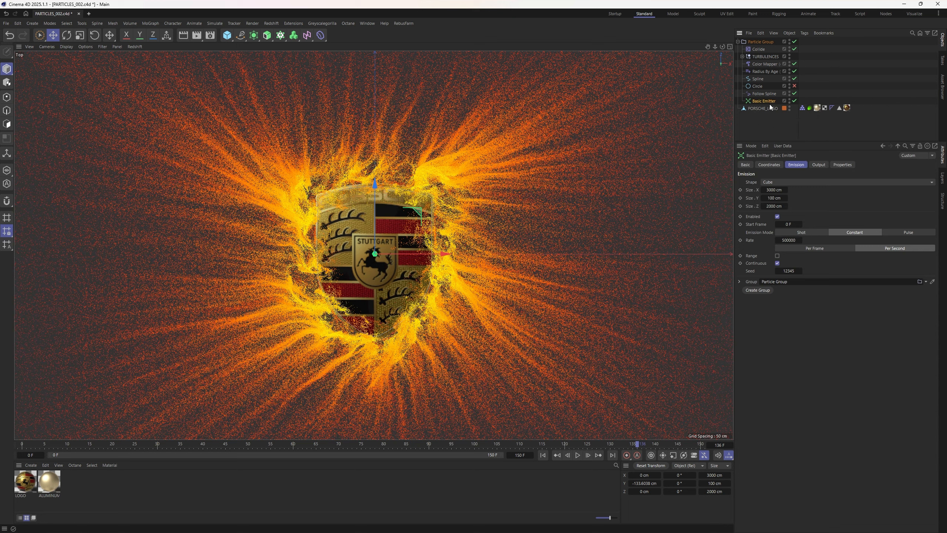
Step: Add a Spline Emitter to the scene and disable the Basic Emitter
left_click(774, 140)
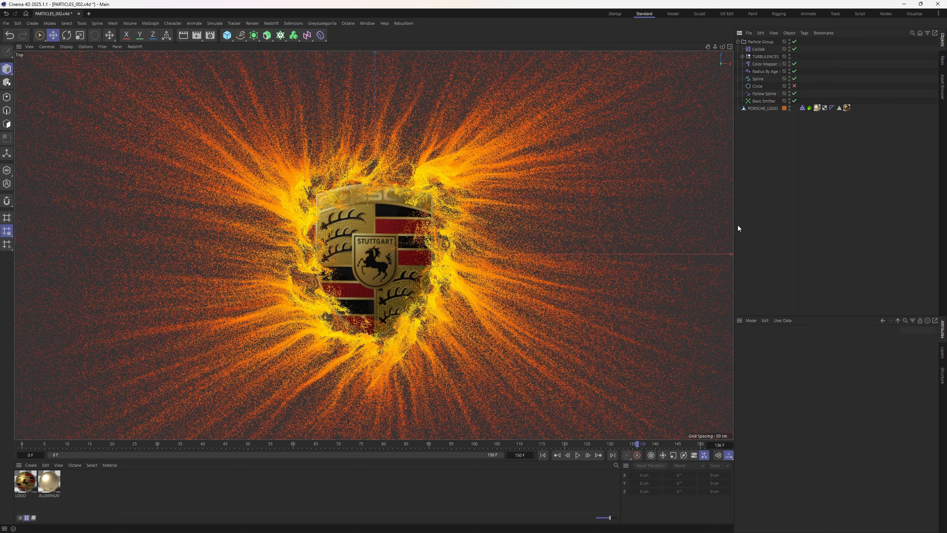
left_click(217, 23)
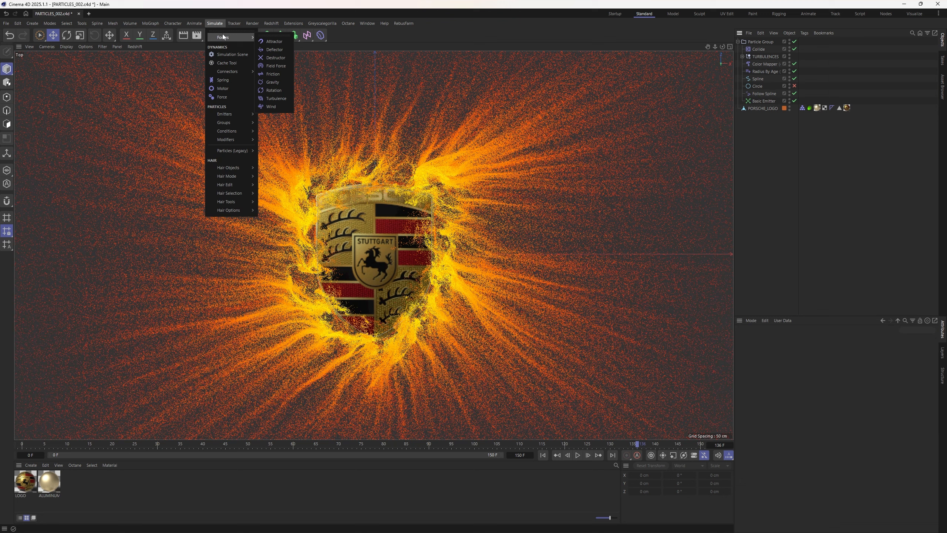
mouse_move(233, 115)
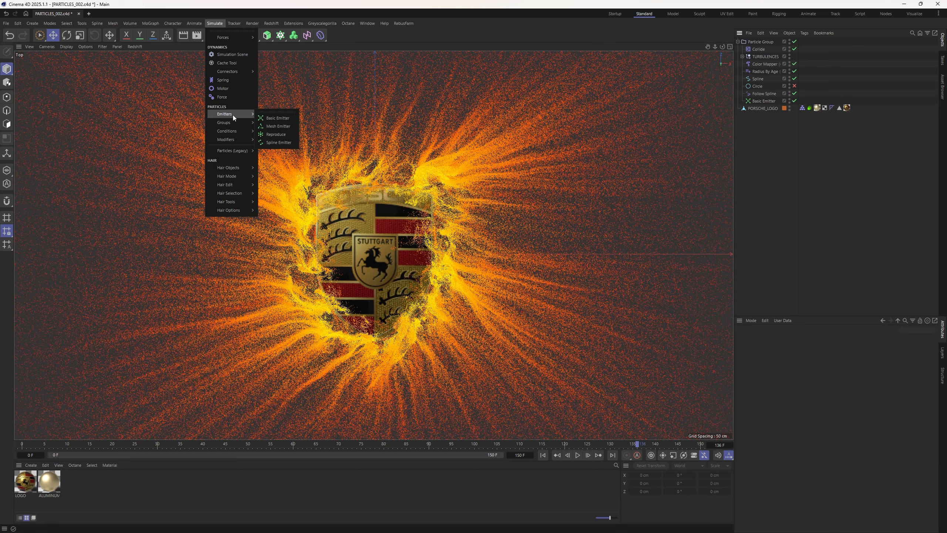
left_click(277, 143)
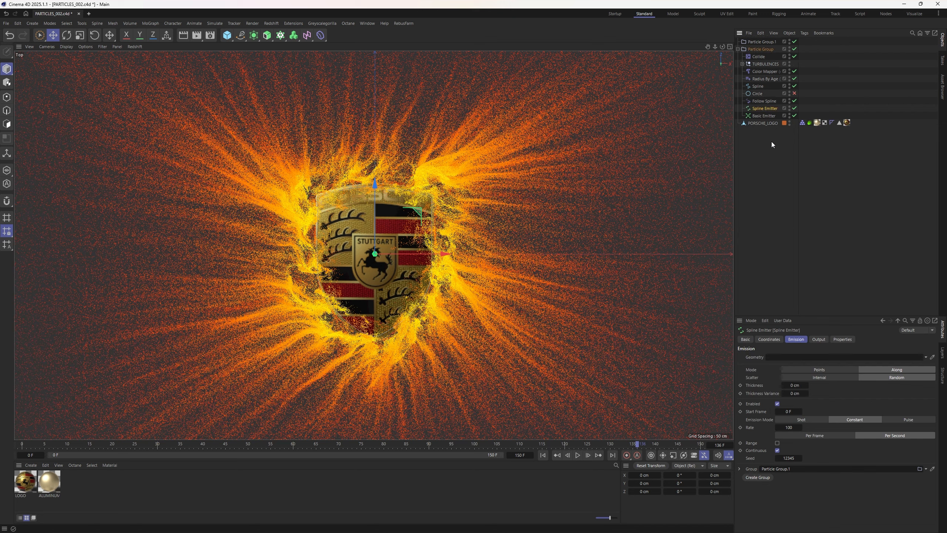
left_click(794, 115)
left_click_drag(821, 318, 815, 222)
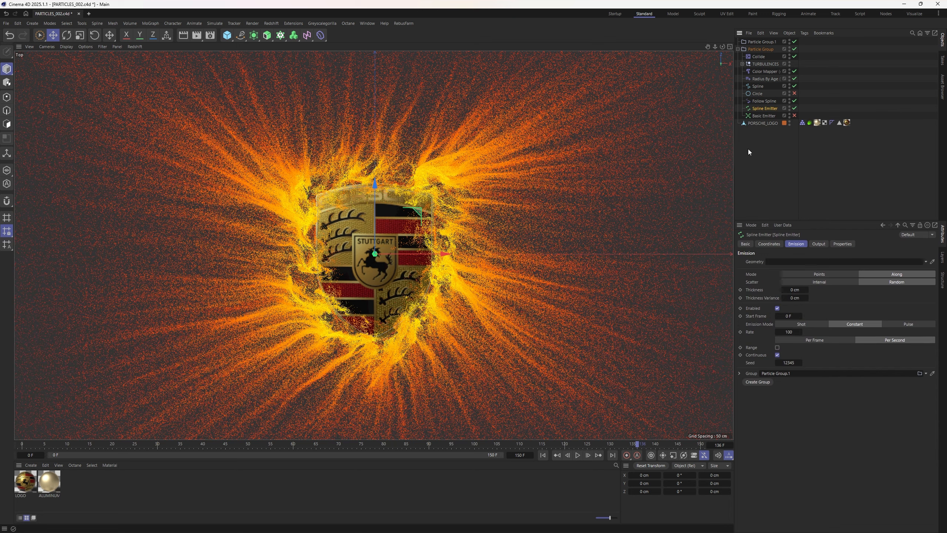
Step: Delete the extra Particle Group.1 and assign the existing Particle Group as the Spline Emitter's group
left_click(761, 41)
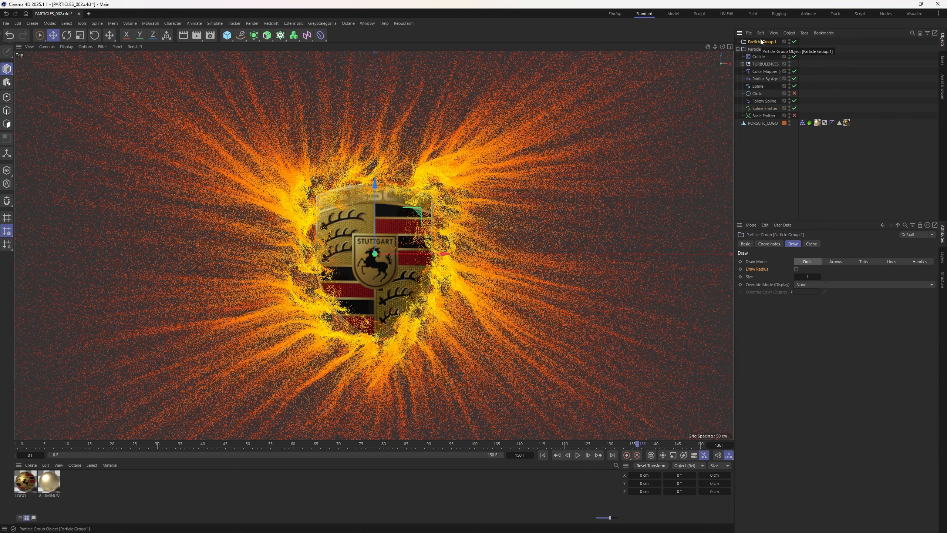
key("Delete")
left_click(767, 102)
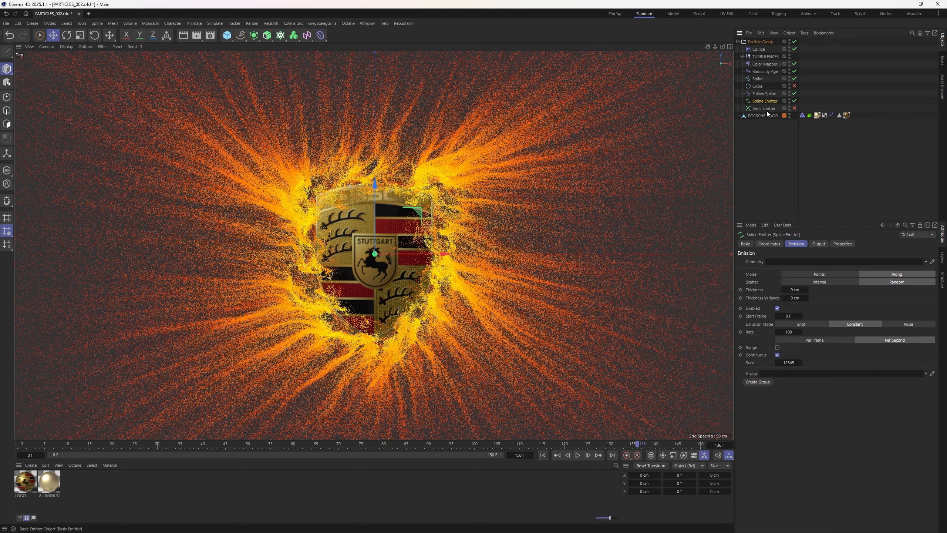
left_click_drag(762, 41, 781, 374)
Step: Set the Spline Emitter's rate to 500000, its speed to 0 cm and its radius to 0 cm
left_click(792, 331)
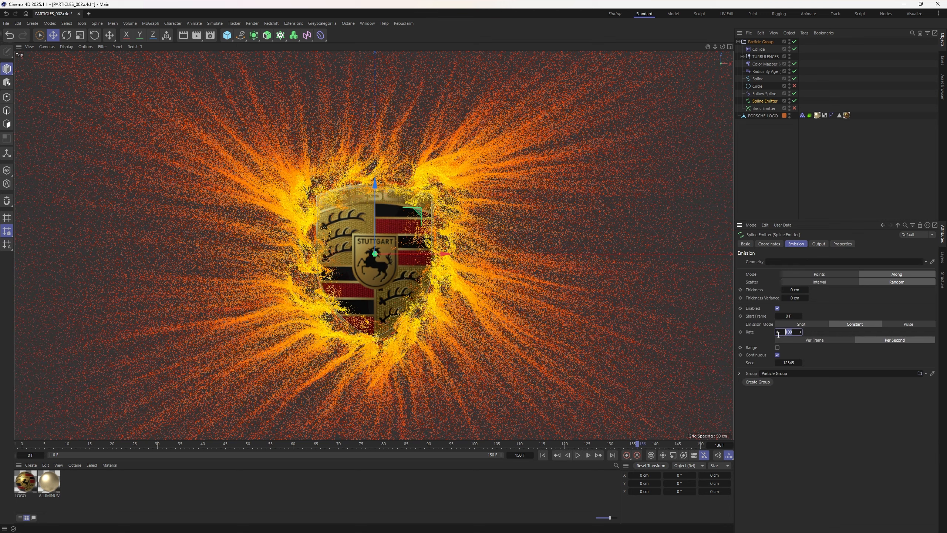
type("500000")
left_click(842, 244)
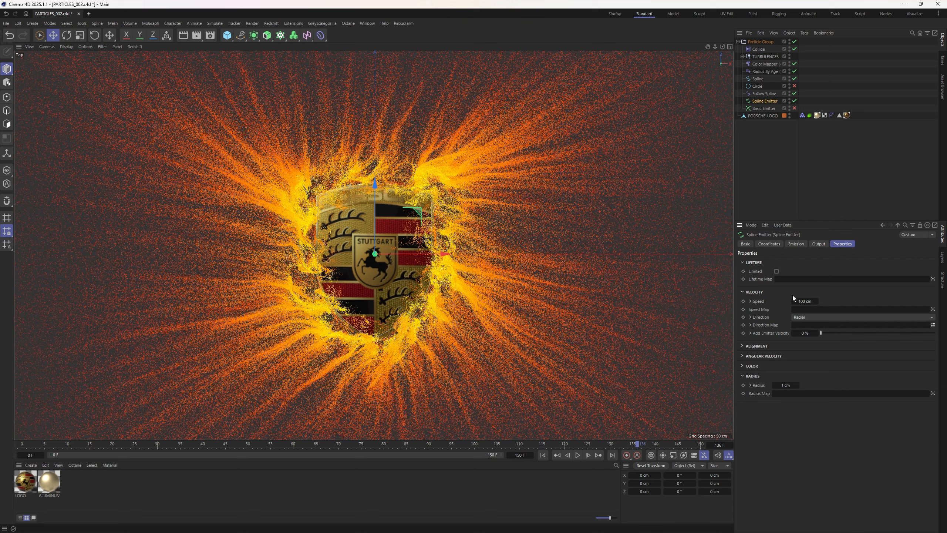
left_click(807, 317)
left_click(804, 318)
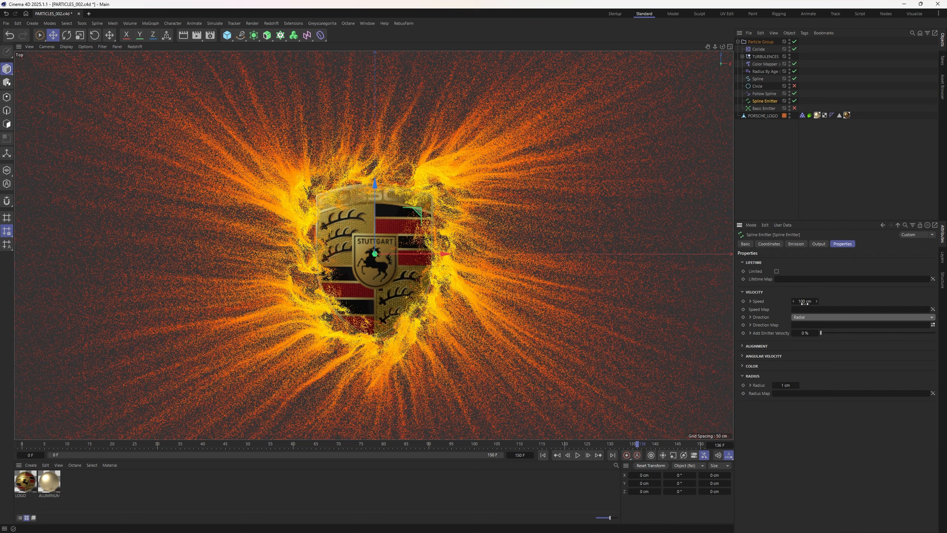
left_click(807, 301)
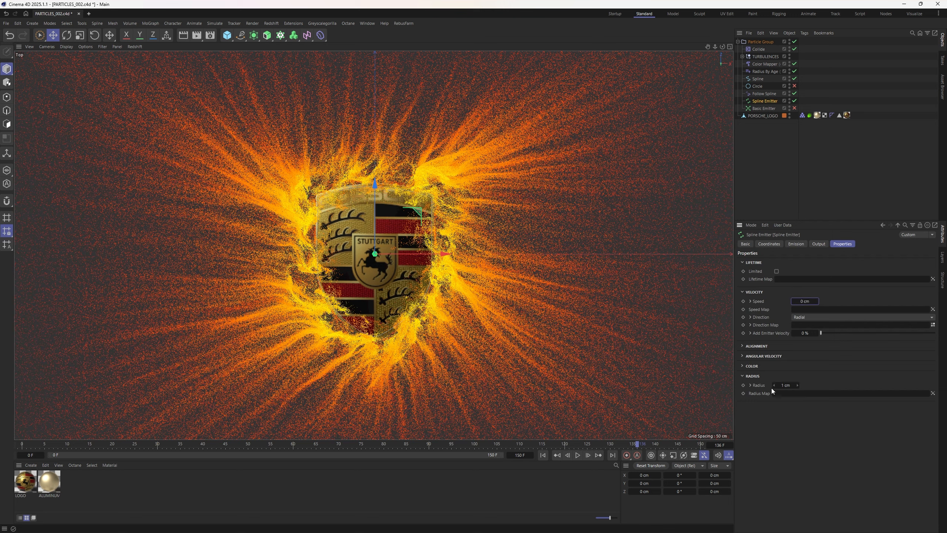
left_click(783, 385)
type("0")
key("Return")
Step: Enable the Circle spline and enlarge its radius to 515 cm
left_click(758, 86)
left_click(795, 86)
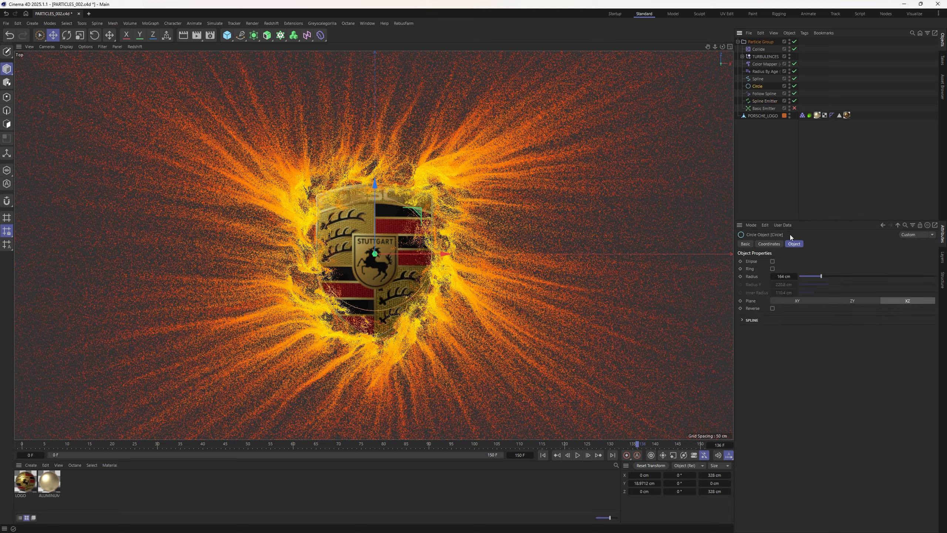
left_click_drag(821, 276, 869, 276)
Step: Assign the Circle as the Spline Emitter's geometry and play the simulation from the first frame to check the emission
left_click(765, 101)
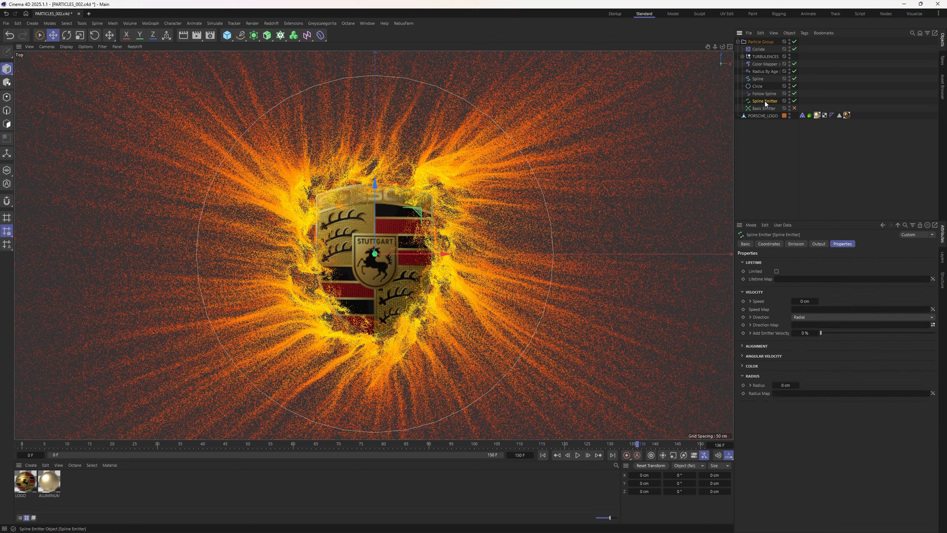
left_click(796, 243)
left_click_drag(757, 86, 787, 262)
left_click(545, 456)
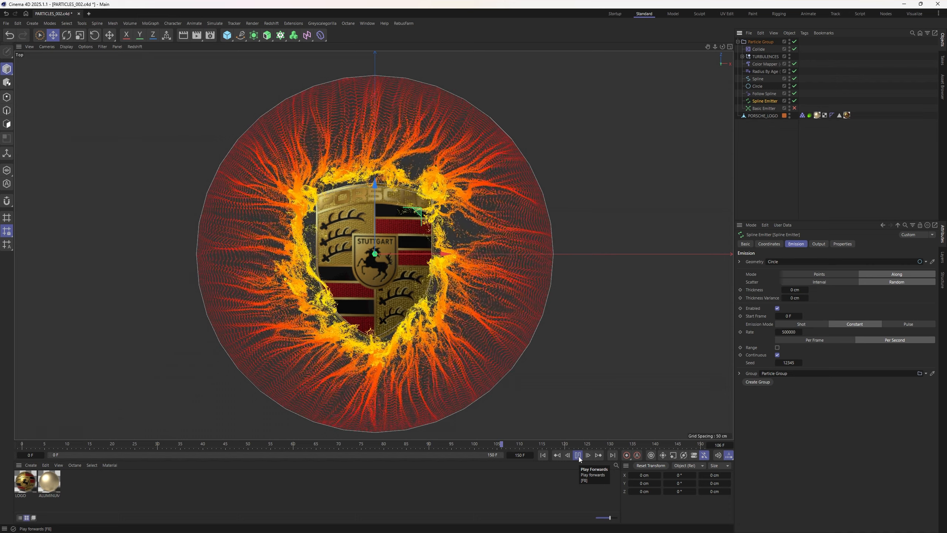
left_click(579, 456)
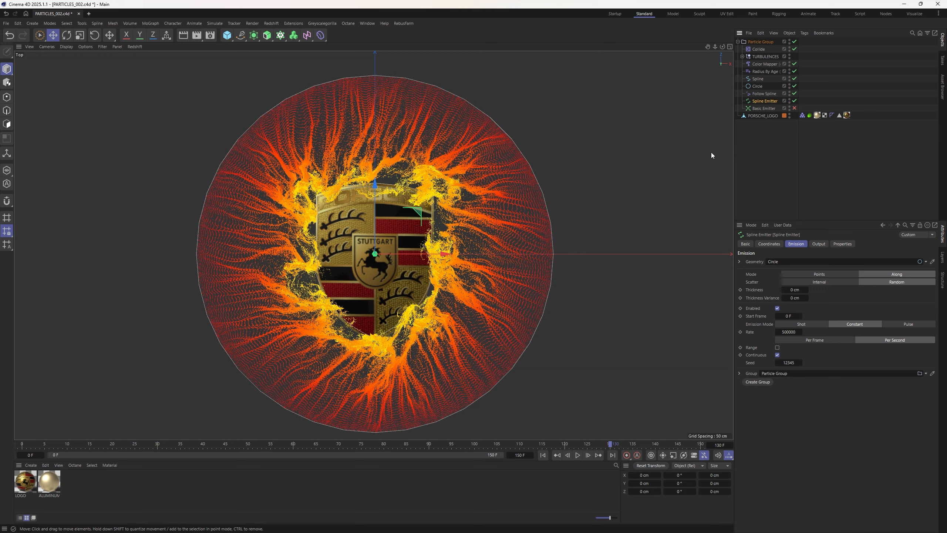
Step: Set the Circle's spline points to 1021 with Natural interpolation and replay the simulation from the start
left_click(765, 86)
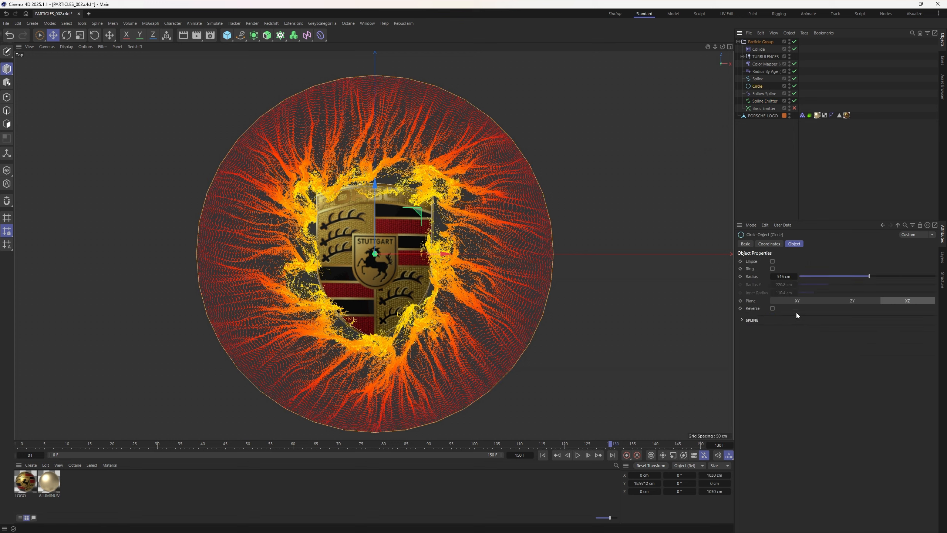
left_click(751, 320)
left_click(791, 329)
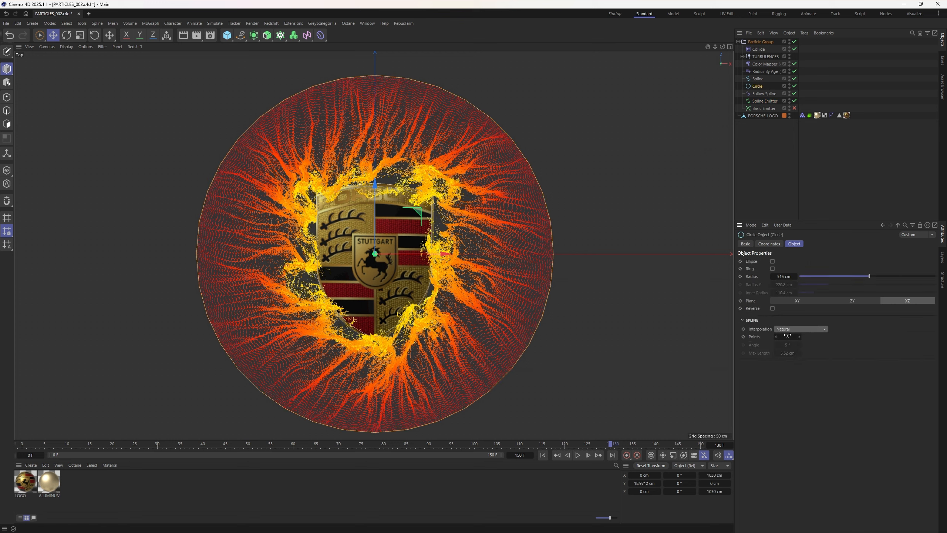
left_click(793, 350)
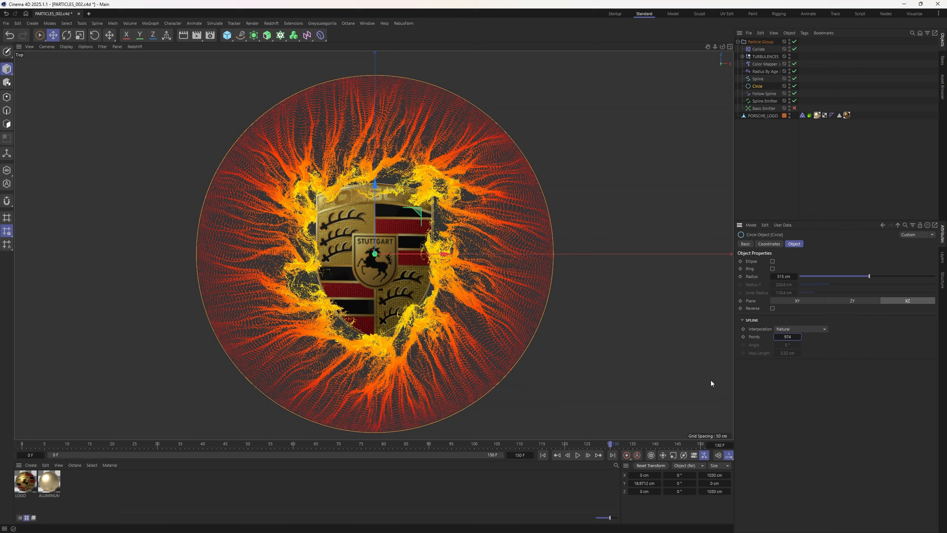
left_click(791, 328)
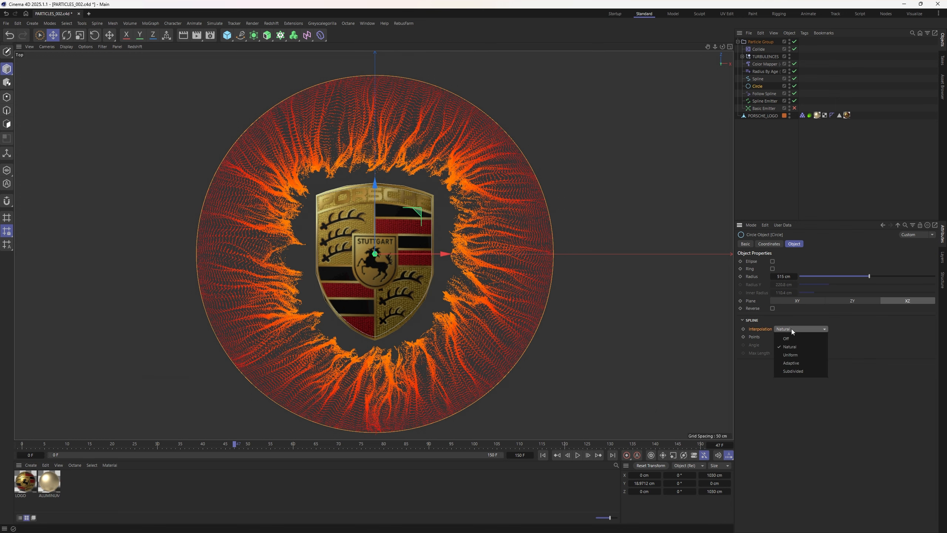
left_click(794, 330)
left_click(789, 337)
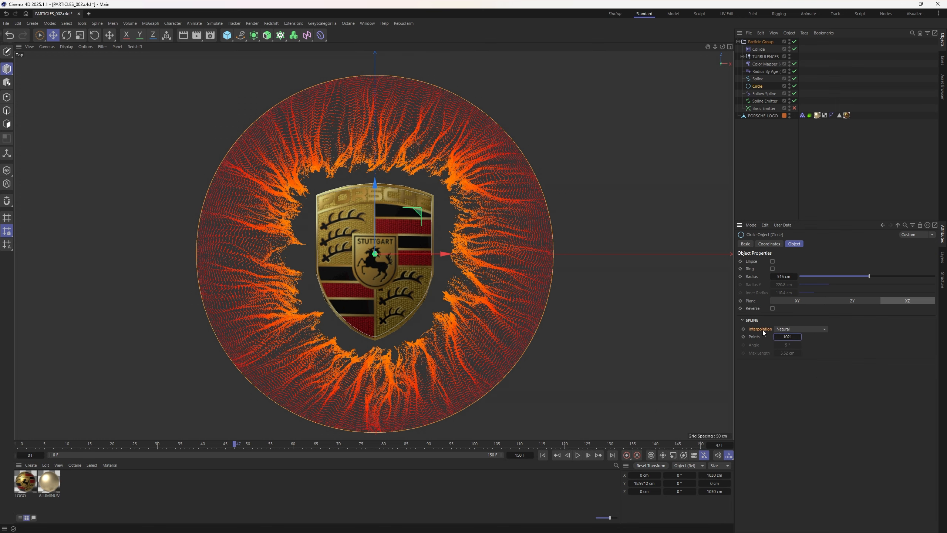
left_click(543, 455)
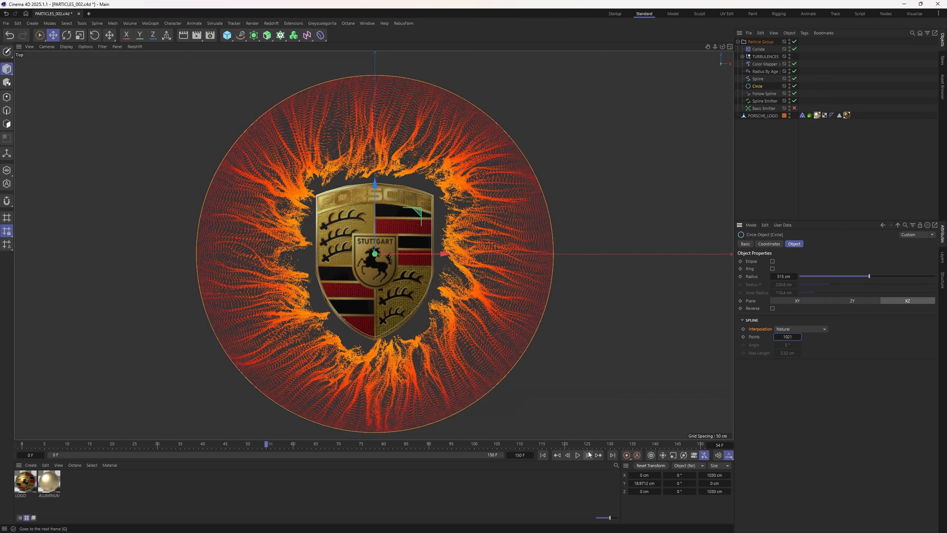
Step: Try 2 substeps in the project's particle simulation settings and play the simulation from the first frame
left_click(816, 199)
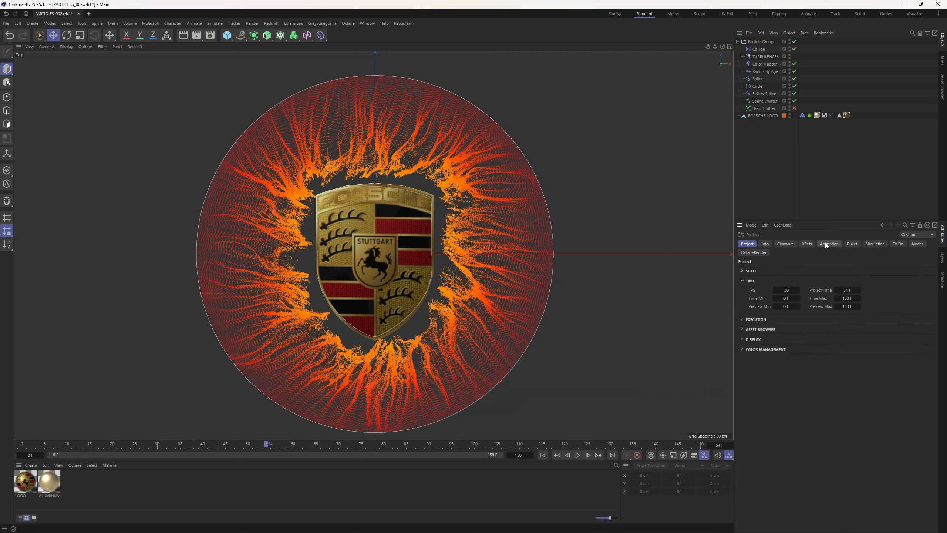
left_click(875, 244)
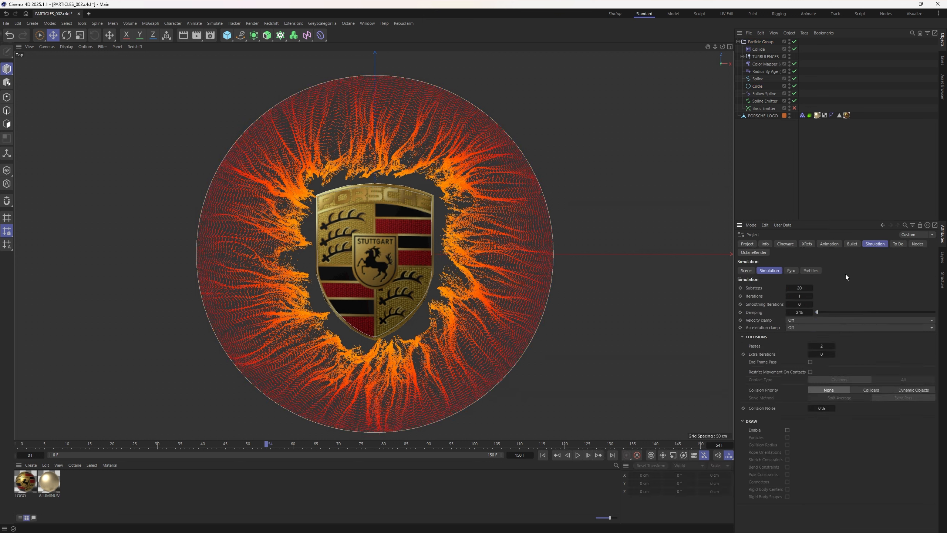
left_click(810, 270)
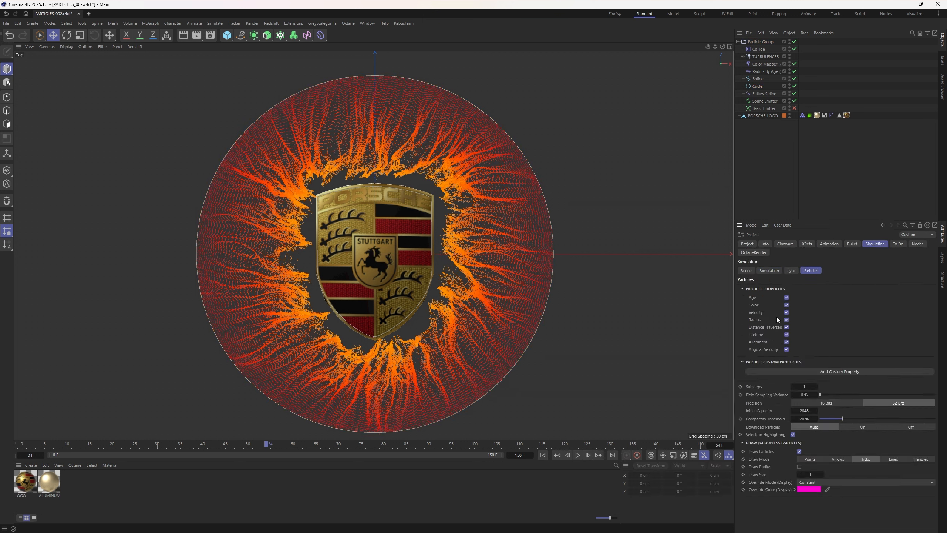
left_click(743, 288)
left_click(543, 455)
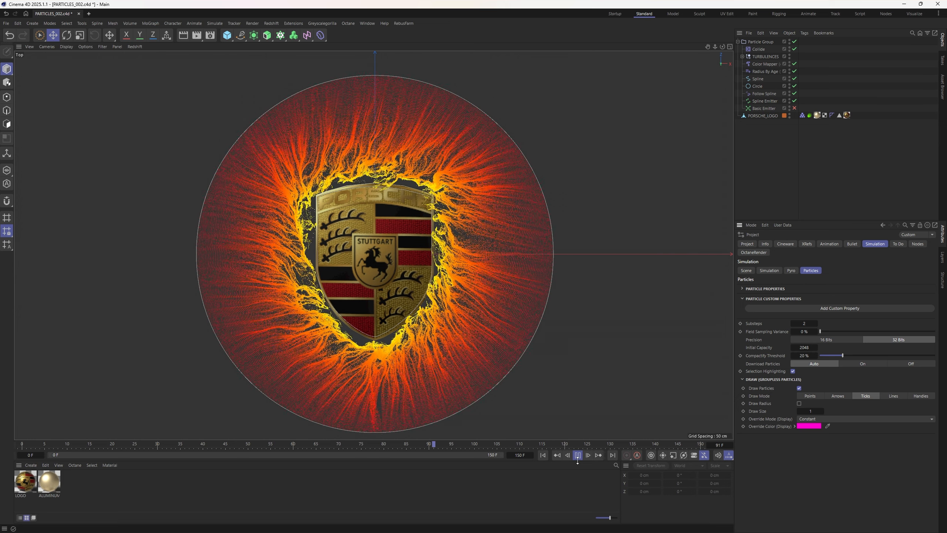
left_click(577, 460)
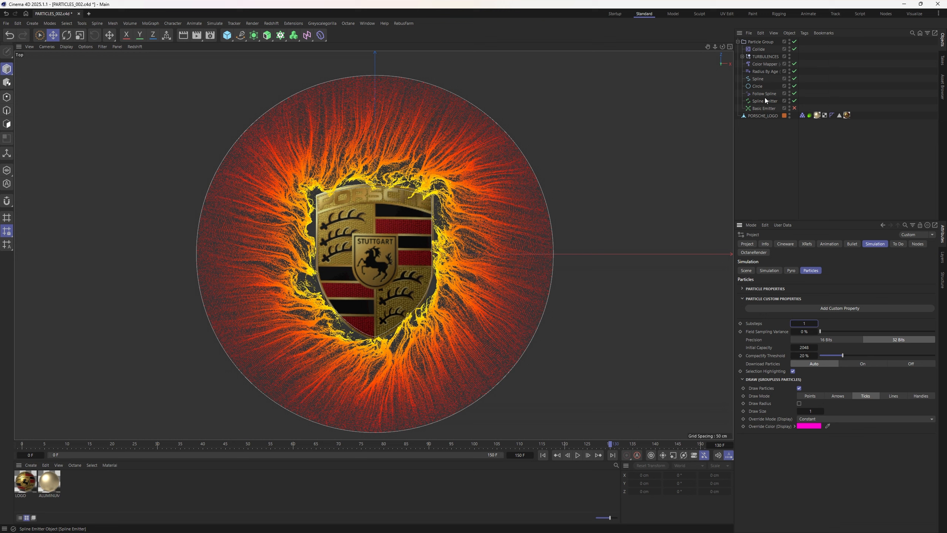
Step: Enlarge the Circle spline's radius to 1195 cm and play the simulation to check the wider emission
left_click(757, 87)
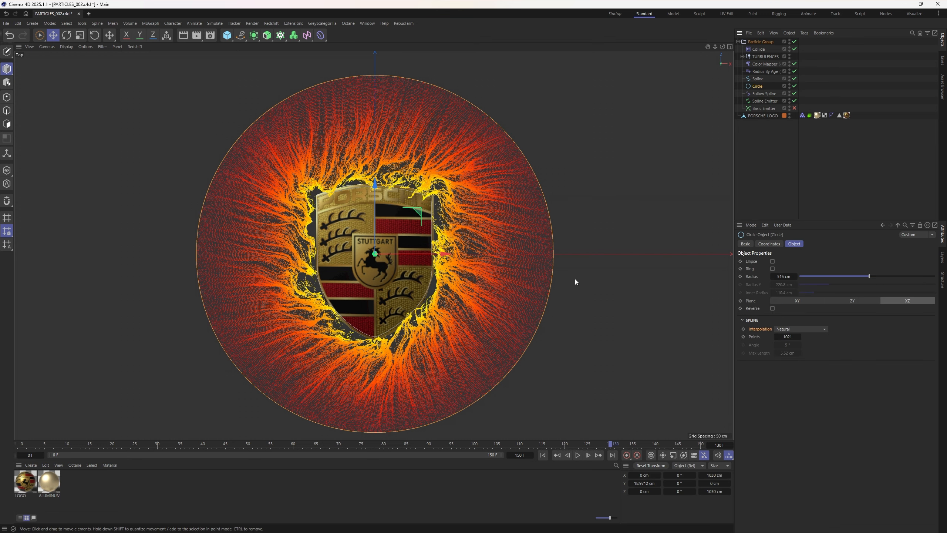
left_click_drag(869, 276, 934, 277)
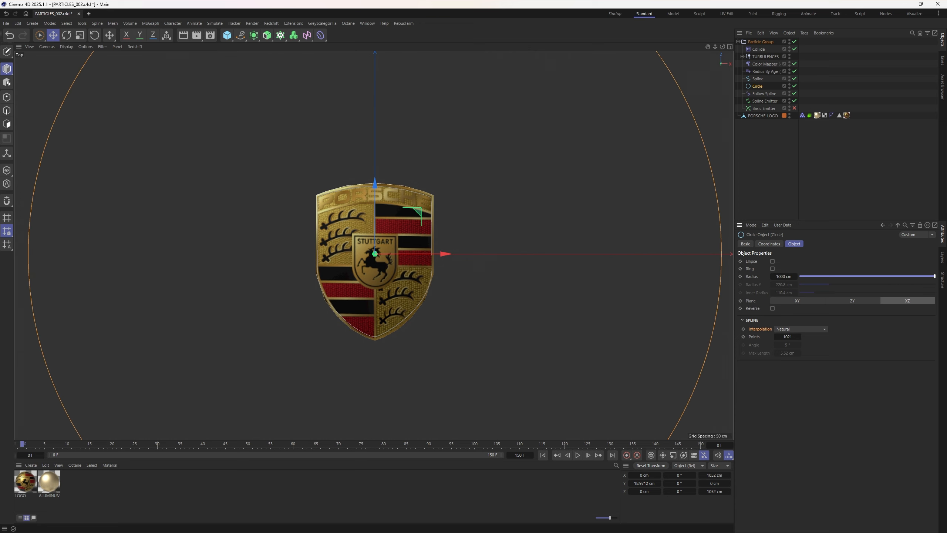
left_click_drag(769, 273, 787, 273)
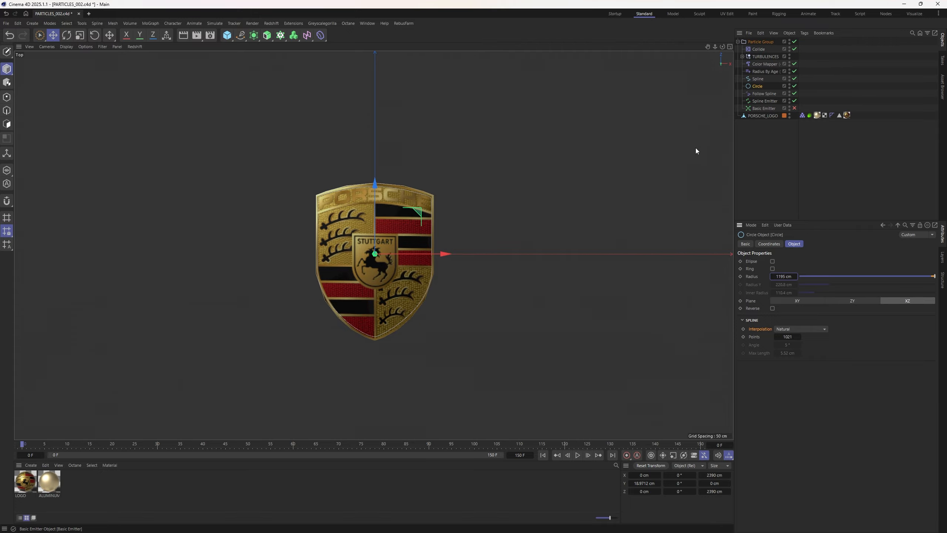
left_click(577, 455)
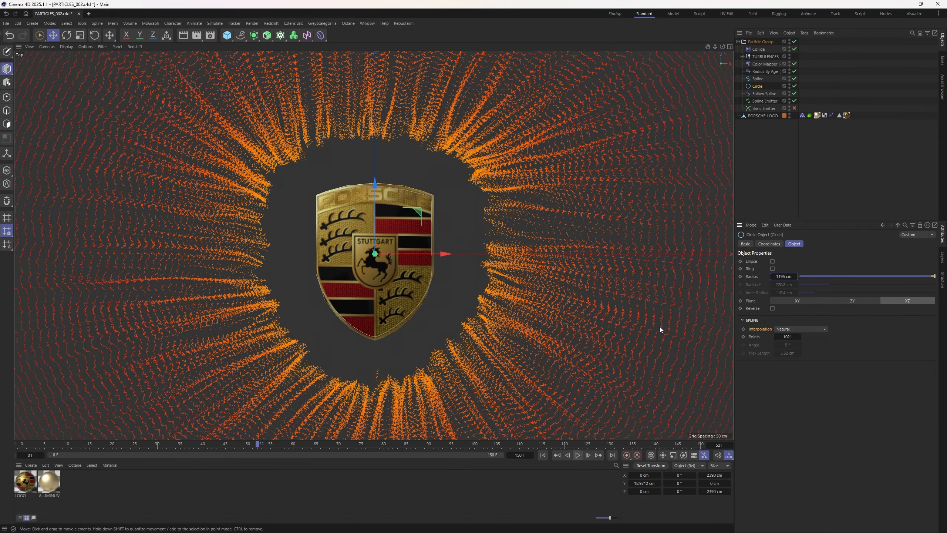
Step: Set the Spline Emitter's rate to 1000000 and the Circle's interpolation to Uniform, and replay the simulation
left_click(758, 100)
left_click(786, 331)
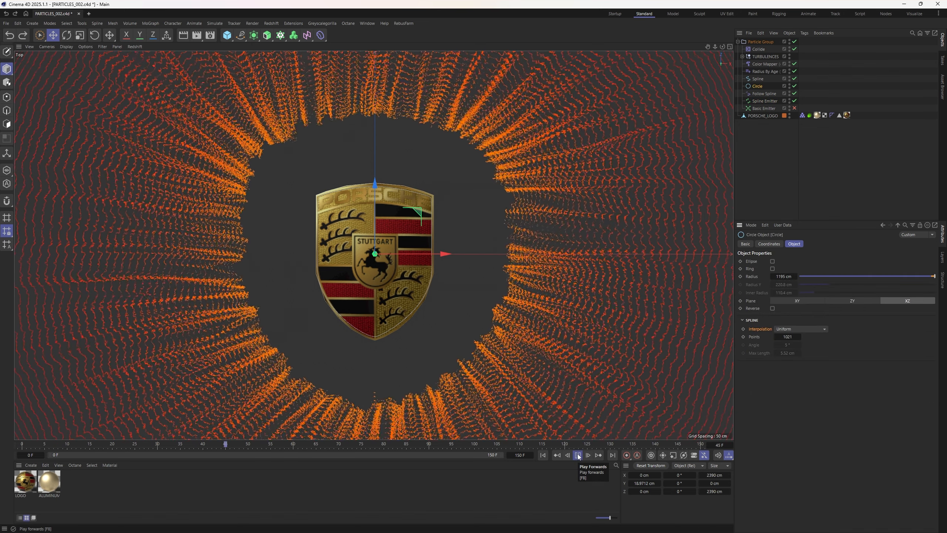
left_click(578, 455)
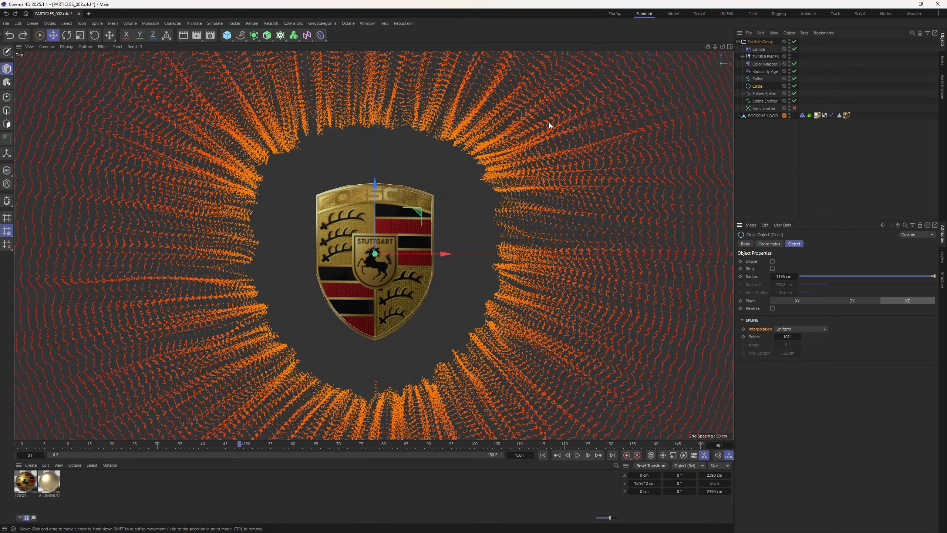
Step: Set the project's particle simulation substeps to 2 and play the simulation with the enlarged circle
left_click(825, 164)
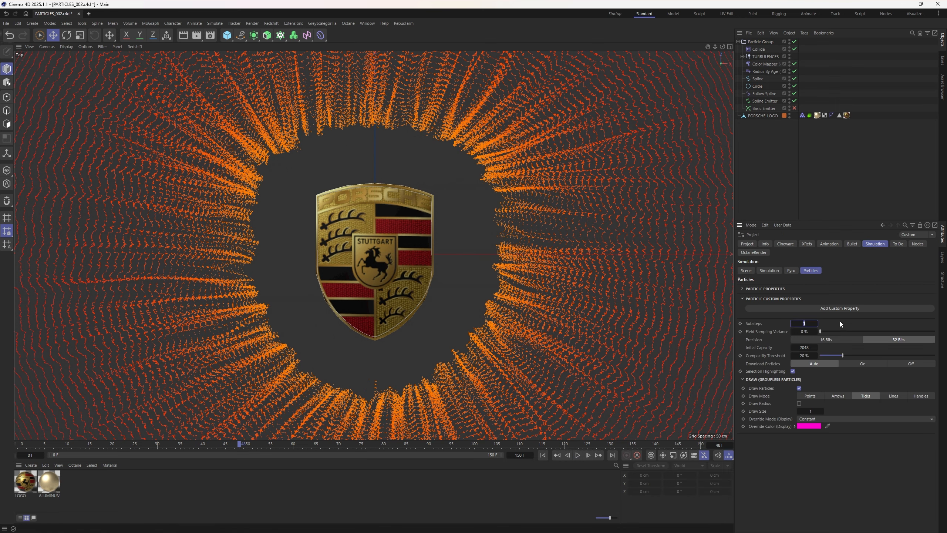
type("2")
key("Return")
left_click(577, 455)
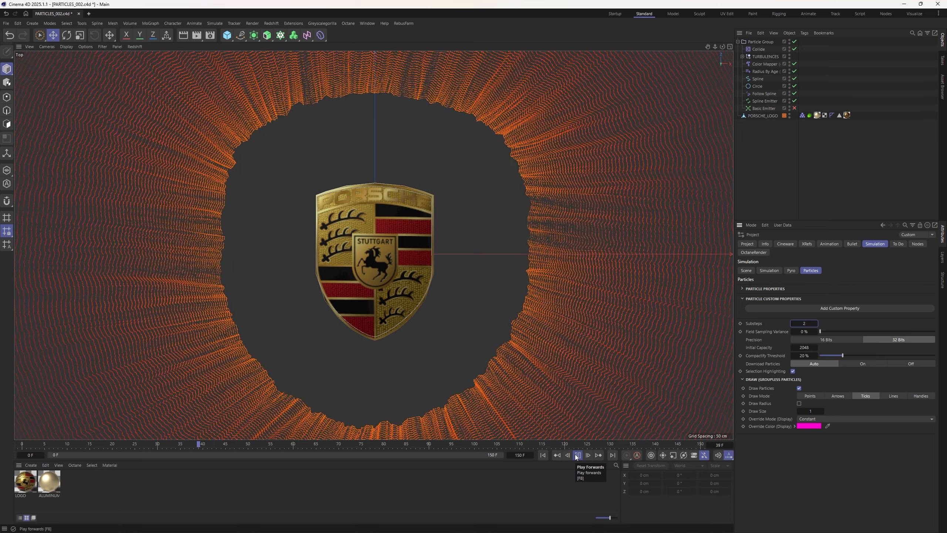
left_click(577, 455)
Step: Raise the particle simulation substeps to 3 and replay the simulation to check how densely the streams fill
type("3")
key("Return")
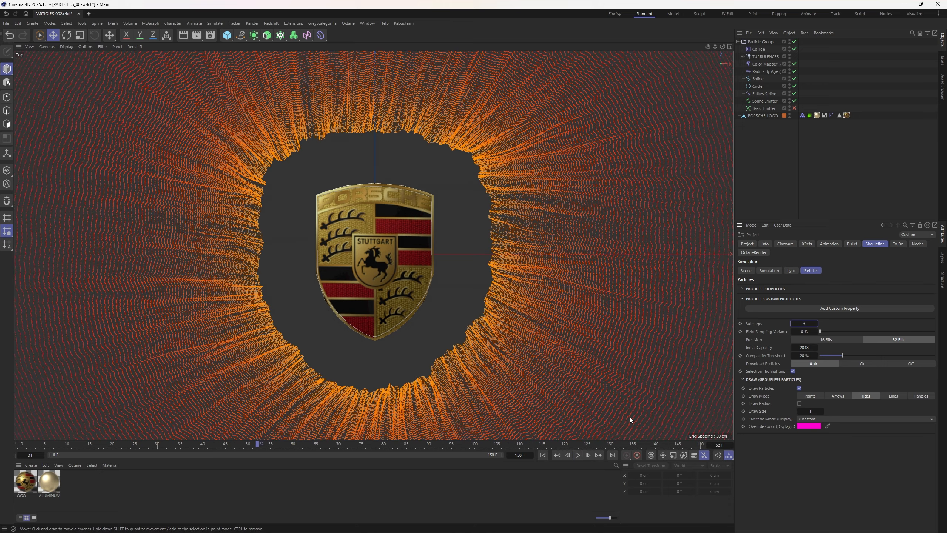
left_click(577, 455)
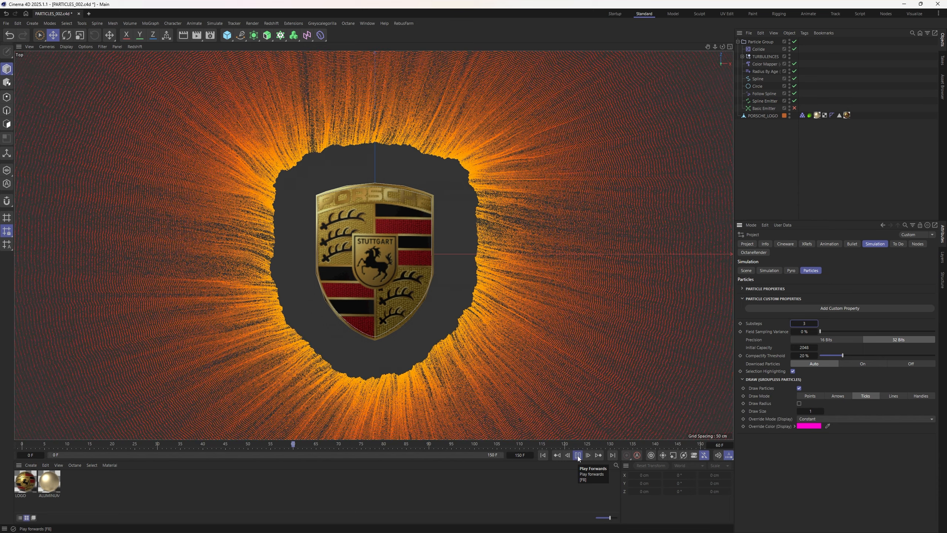
left_click(577, 455)
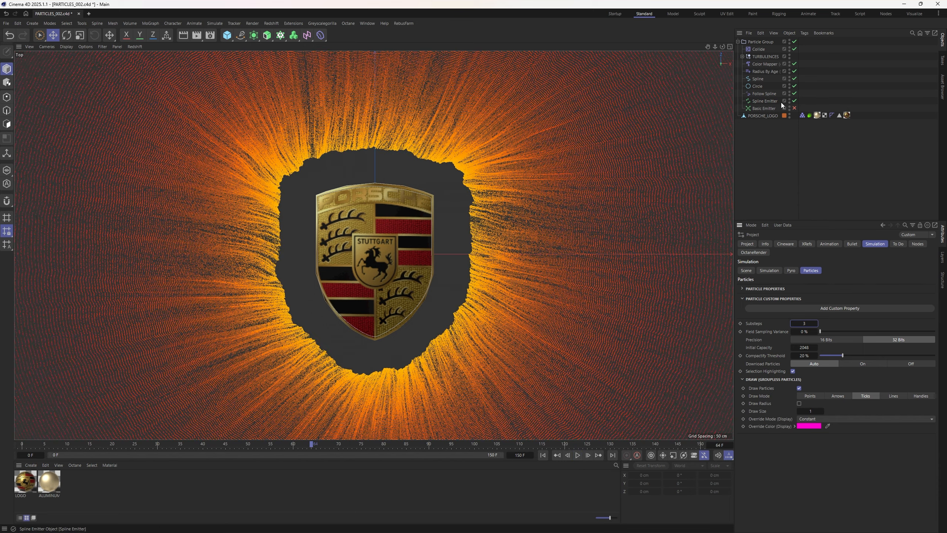
Step: Disable the Spline Emitter, enable the Basic Emitter in its place and return to the first frame
left_click(795, 101)
left_click(795, 109)
left_click(770, 108)
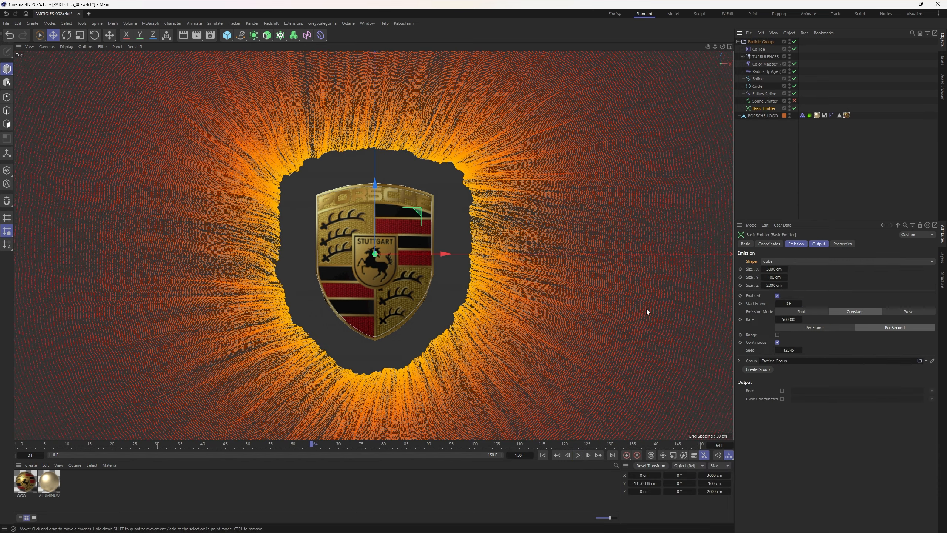
left_click(543, 455)
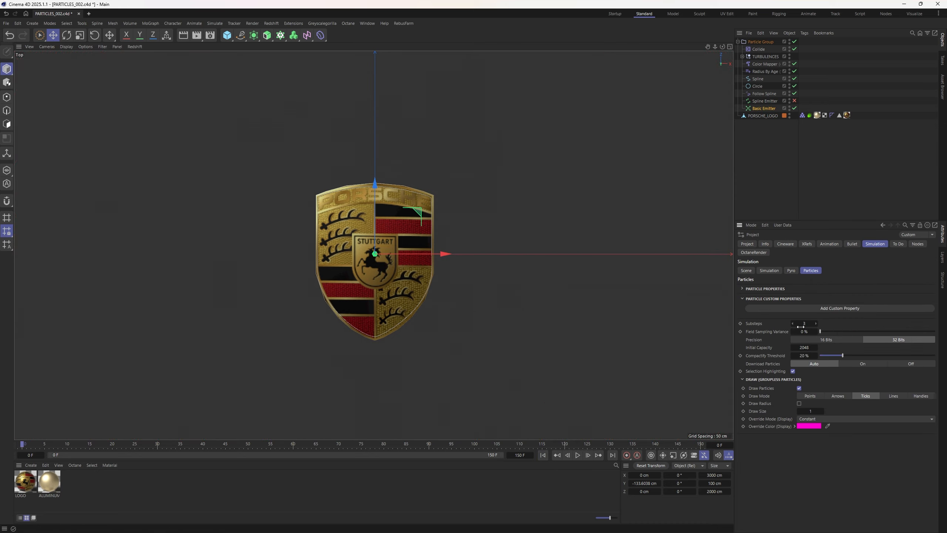
Step: Set the project's particle simulation substeps to 1 and play the simulation
left_click(800, 326)
type("1")
key("Return")
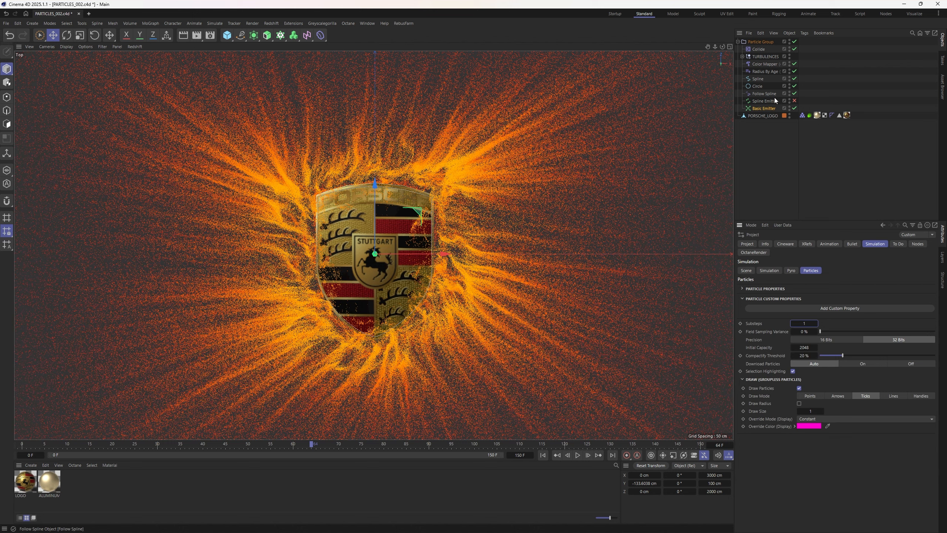
Step: Examine the Basic Emitter's particles from a low side angle in the perspective view, then return to the top view
key("F1")
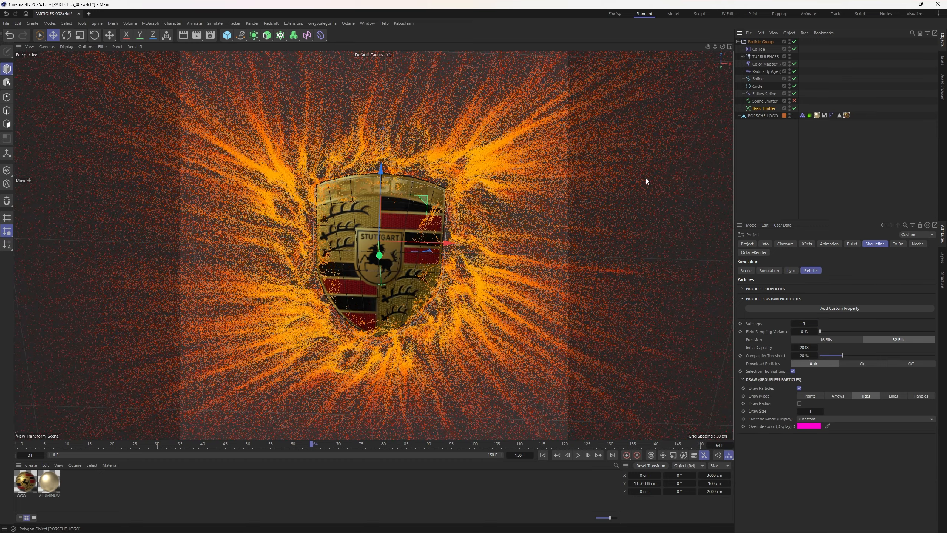
scroll(425, 243, "down", 6)
left_click_drag(426, 243, 472, 306, "alt")
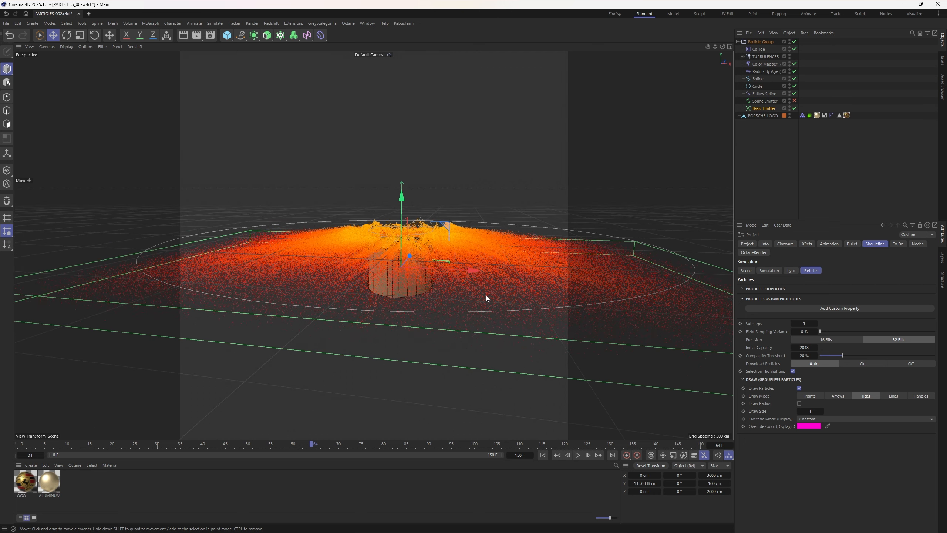
key("F2")
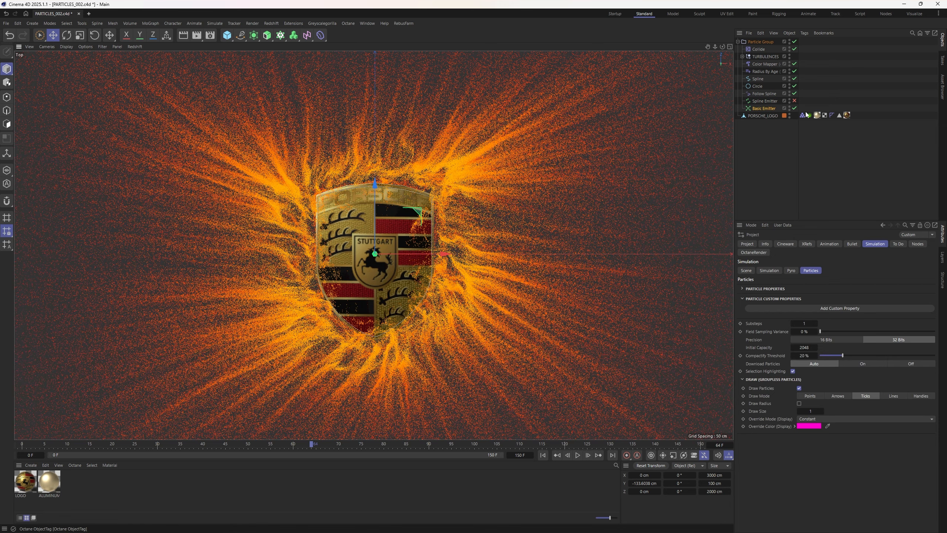
Step: Disable the Basic Emitter, enable the Spline Emitter and play the simulation from the first frame
left_click(794, 108)
left_click(794, 100)
left_click(540, 456)
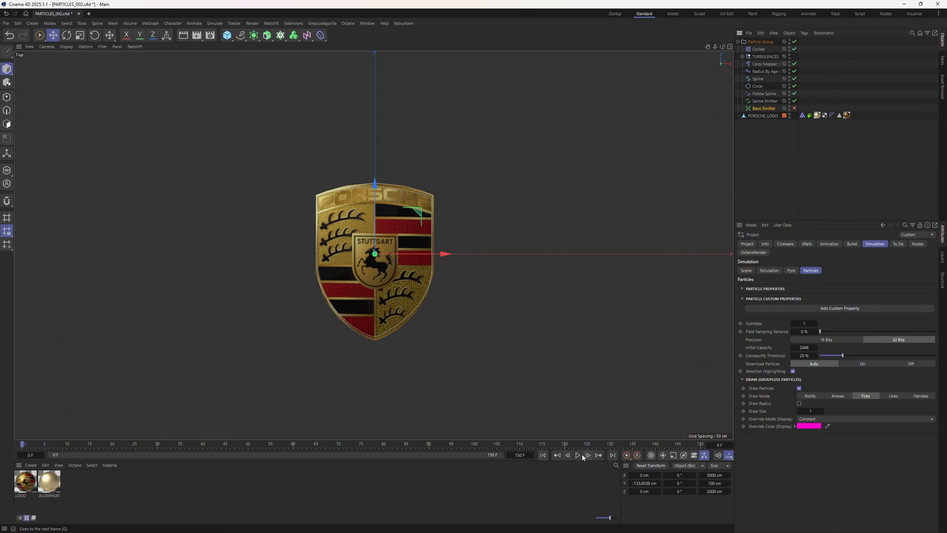
left_click(578, 455)
left_click(577, 456)
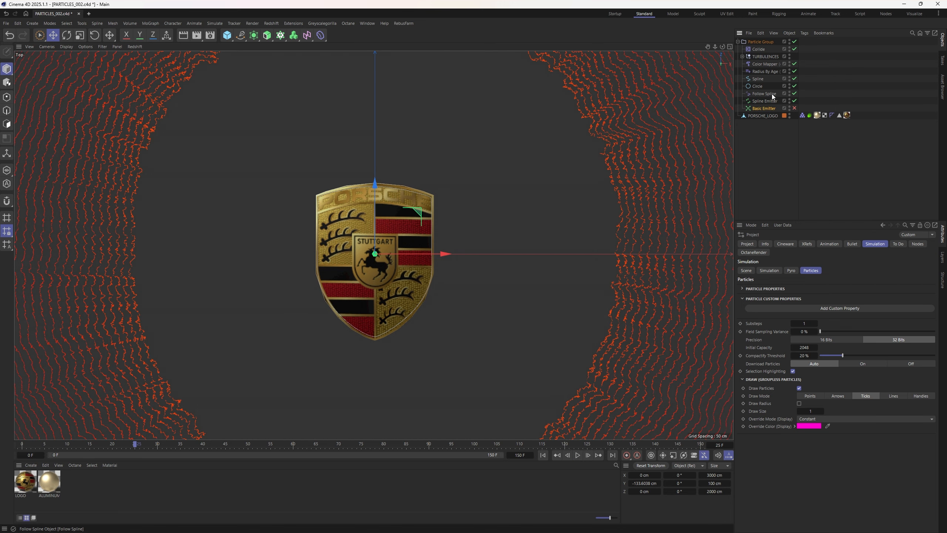
Step: Rename the spline that outlines the logo as LOGO_SPLINE
left_click(764, 101)
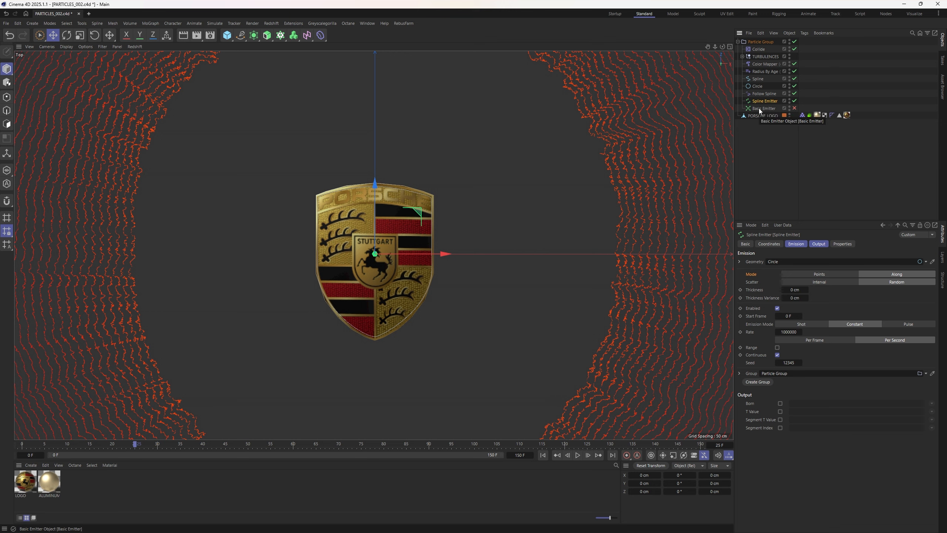
left_click(750, 79)
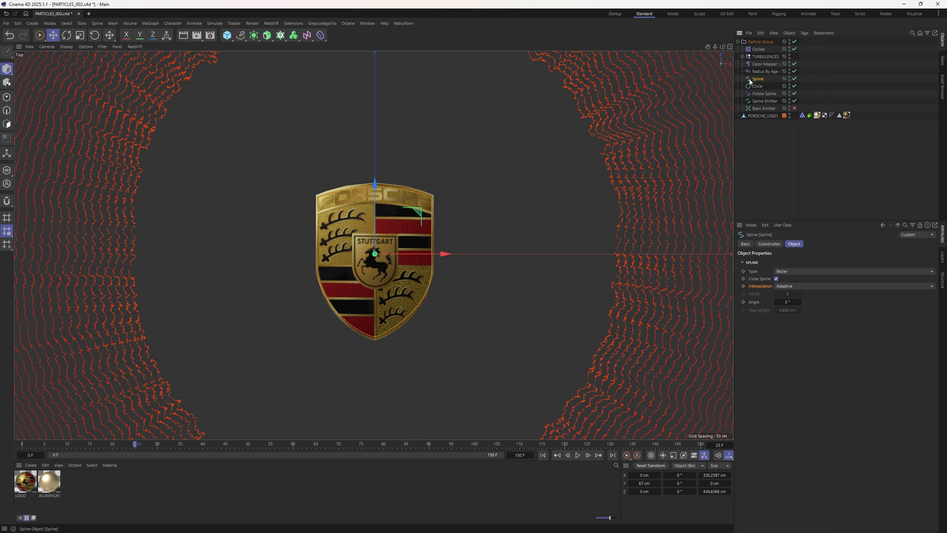
double_click(763, 80)
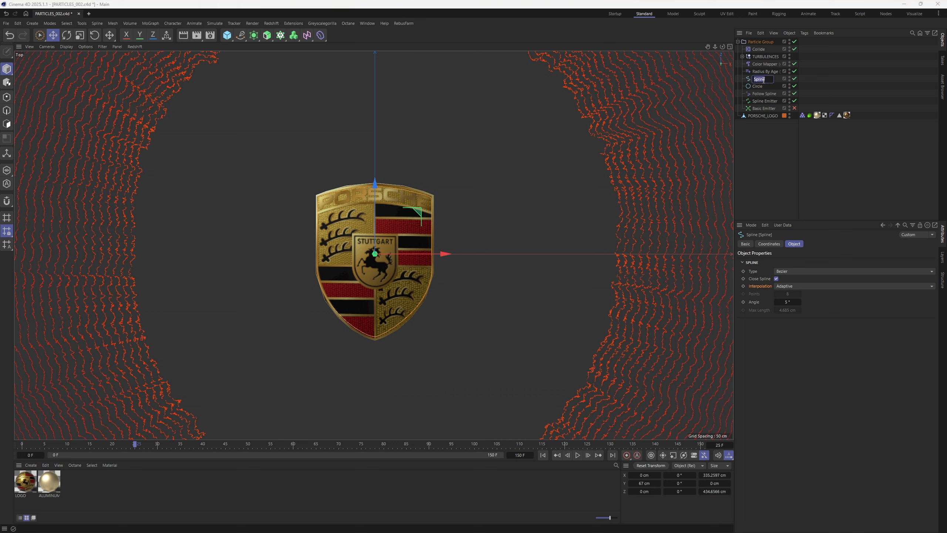
type("L")
type("OGO_SPLINE")
key("Return")
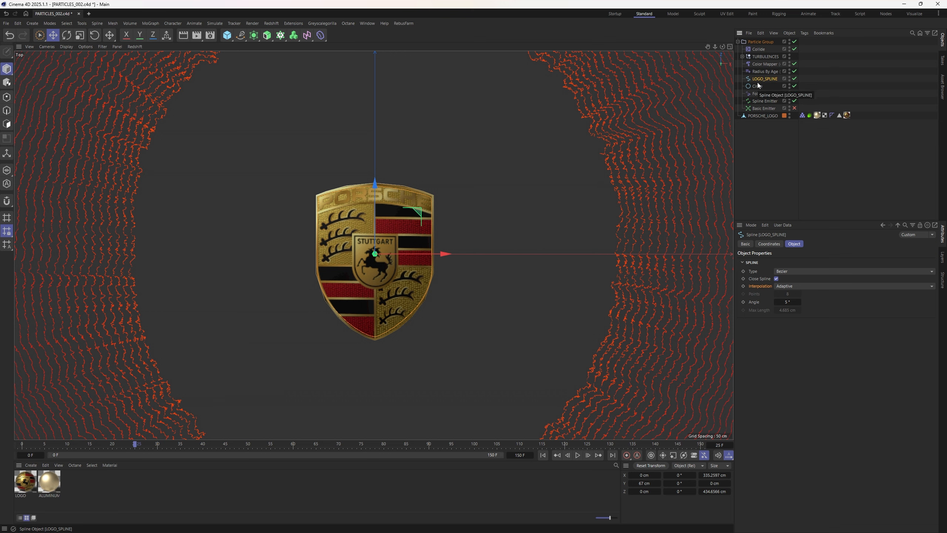
Step: Assign LOGO_SPLINE as the Spline Emitter's geometry and play the simulation from the first frame
left_click(759, 93)
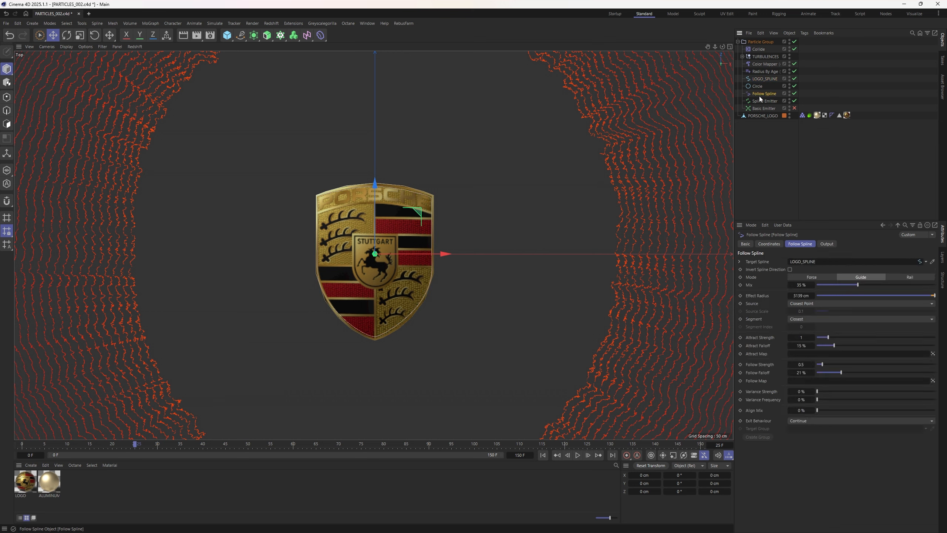
left_click(762, 101)
left_click_drag(764, 79, 839, 261)
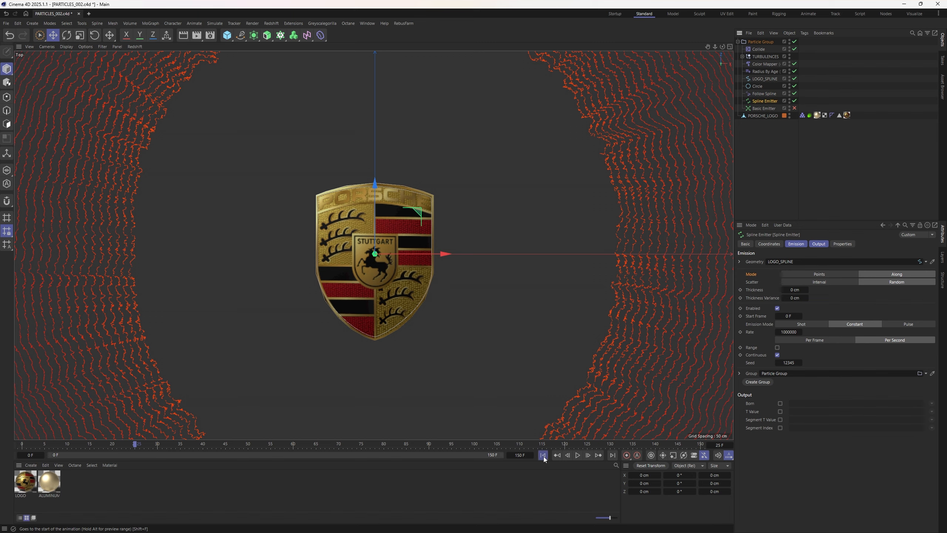
left_click(543, 454)
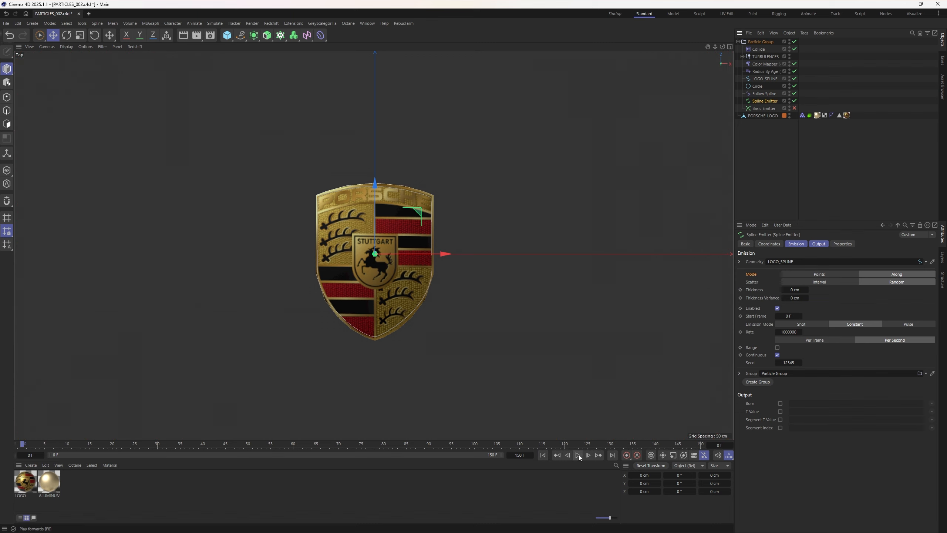
left_click(578, 455)
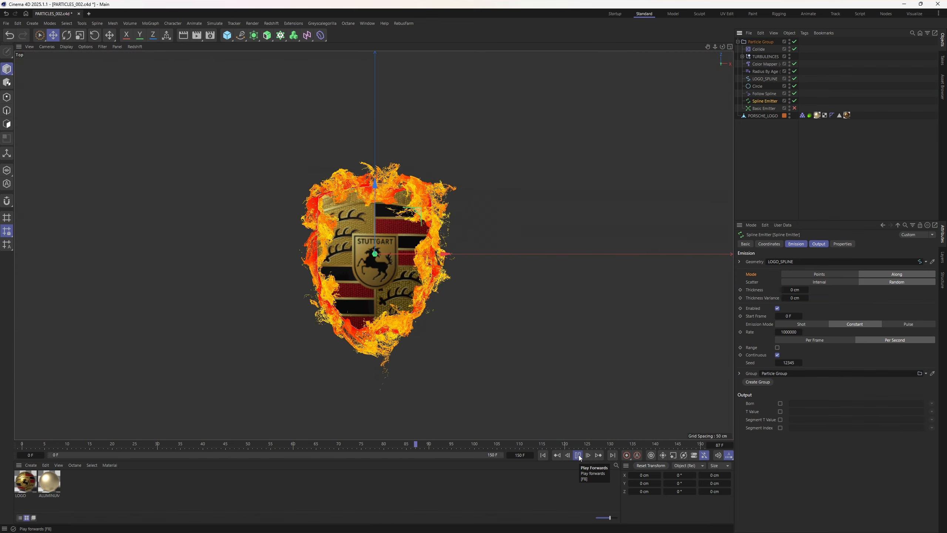
left_click(577, 455)
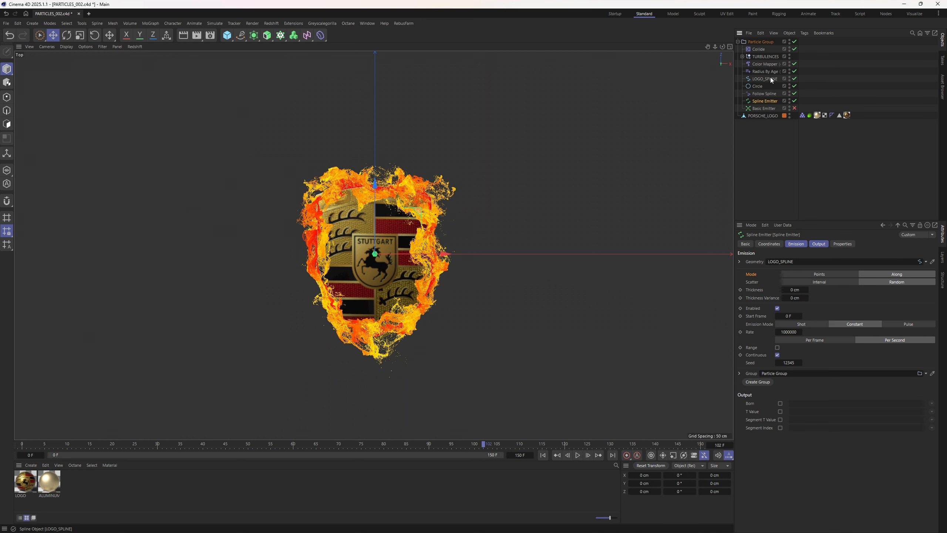
Step: Set the Follow Spline modifier's Follow Strength to 1.7 and Attract Strength to 1.2
left_click(763, 93)
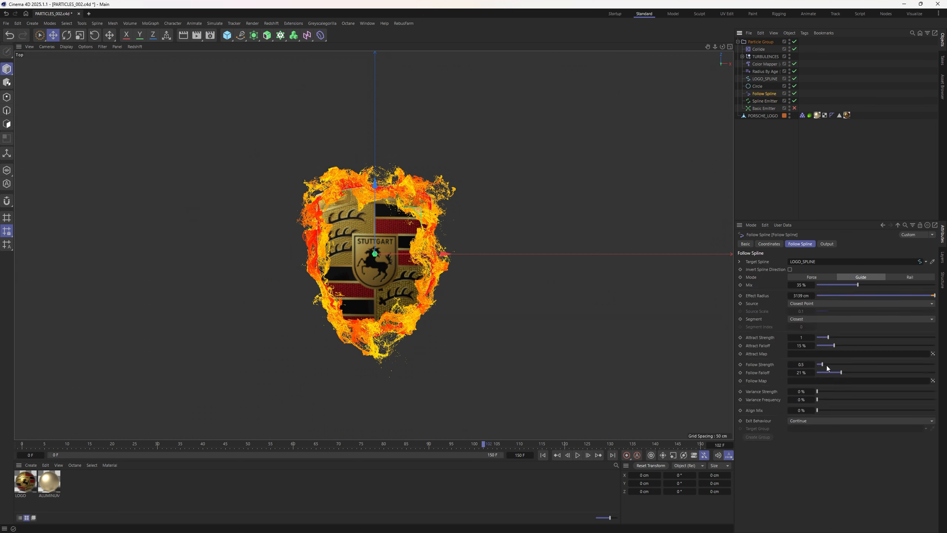
left_click_drag(823, 364, 832, 338)
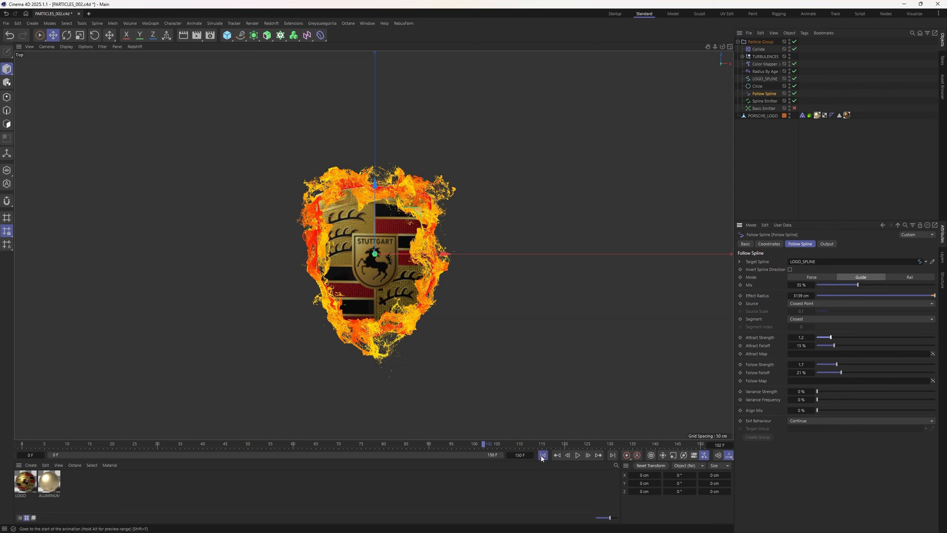
Step: Preview the simulation, stop it, and lower LOGO_SPLINE to a Y position of about -17.5 cm
left_click(577, 456)
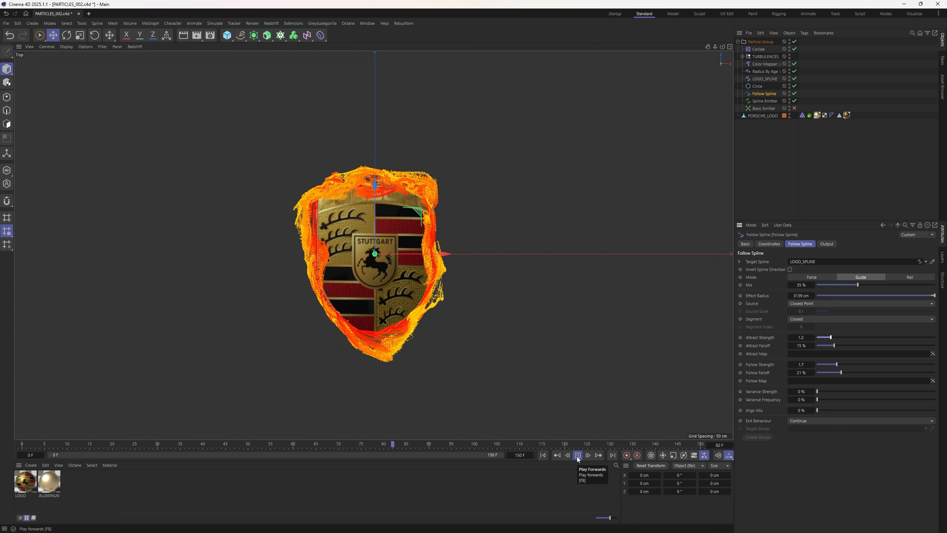
left_click(577, 456)
left_click(766, 79)
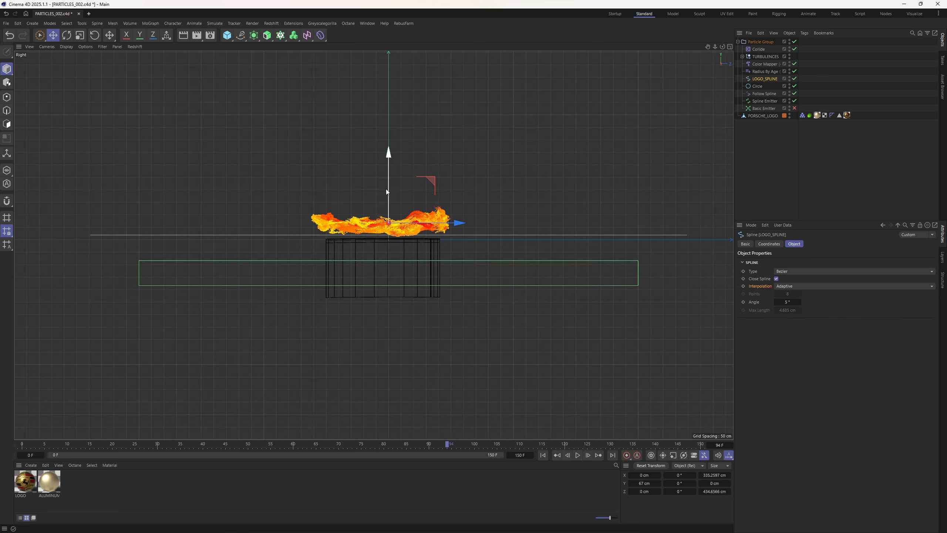
left_click_drag(387, 195, 387, 216)
key("F1")
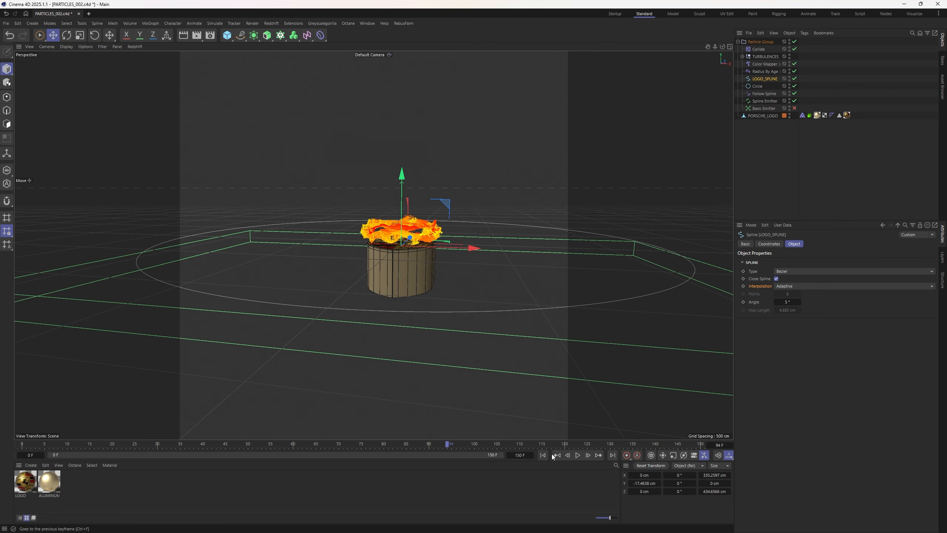
Step: Replay the simulation from the first frame in the Top view to check the flow around the logo, and stop it
left_click(543, 455)
key("F2")
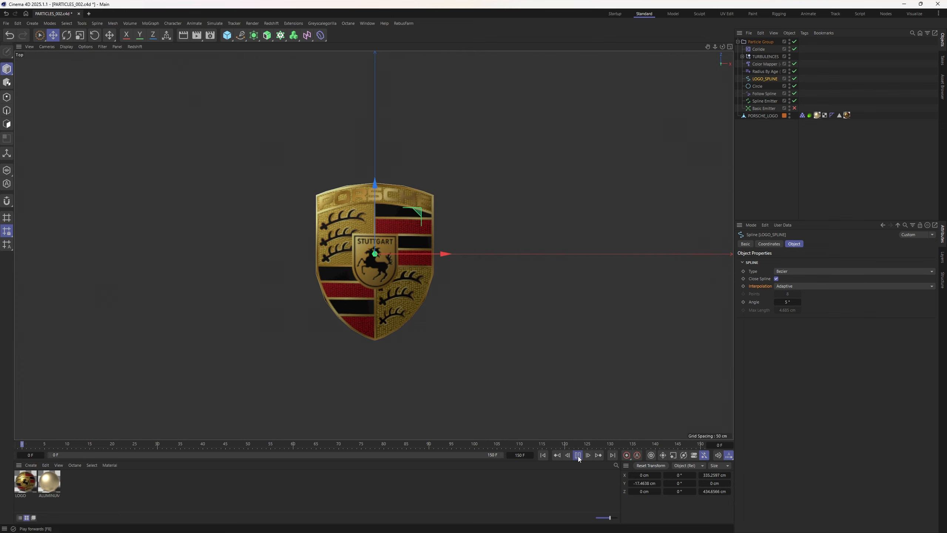
left_click(577, 455)
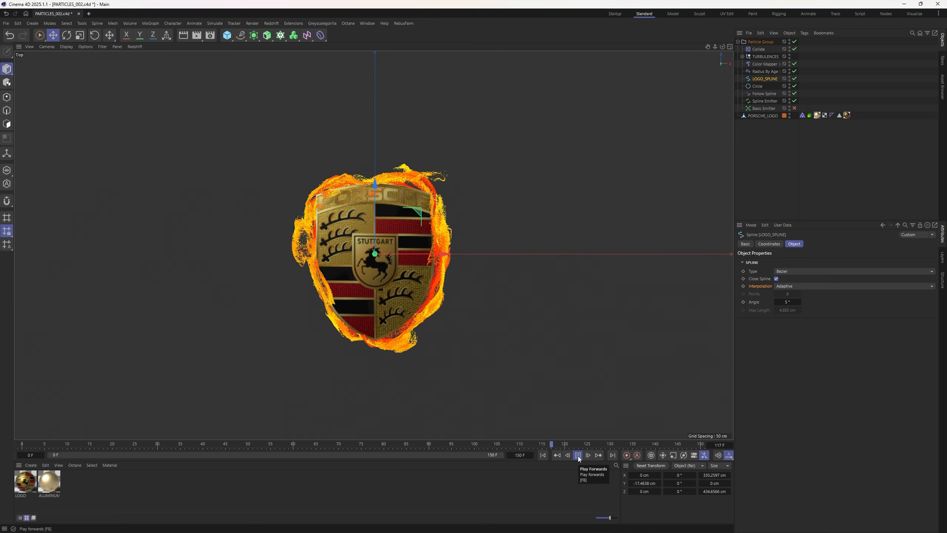
left_click(577, 455)
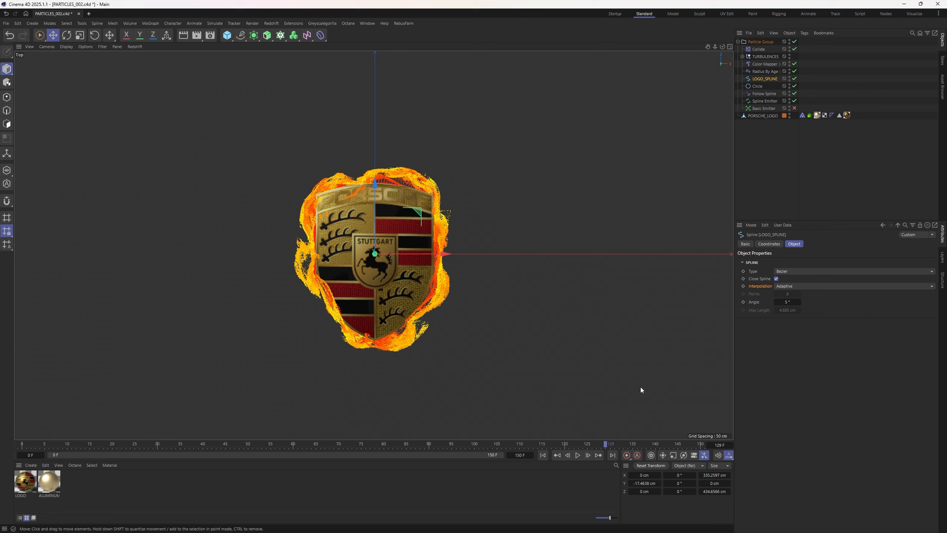
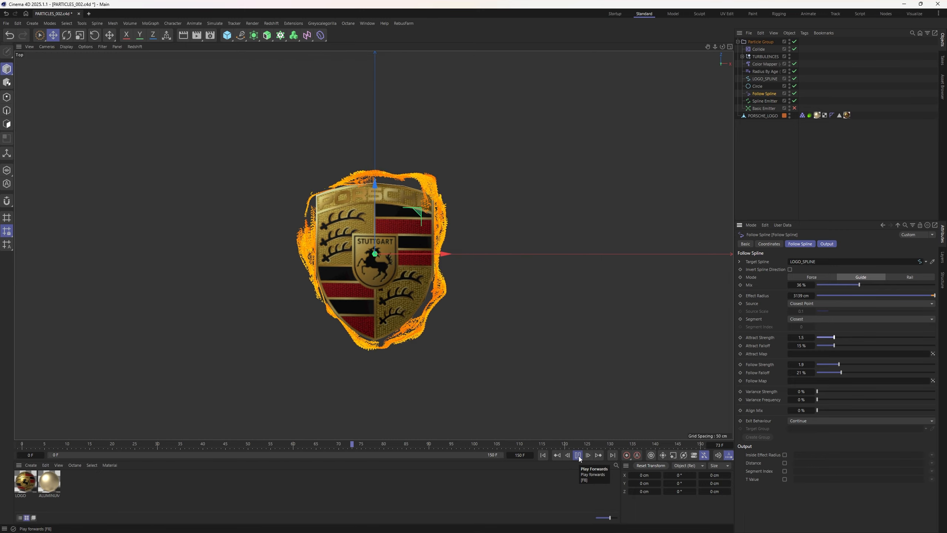
Step: Set the Follow Spline modifier's Follow Strength to 1.1 and replay the simulation from the first frame
left_click_drag(838, 364, 830, 364)
key("shift+f")
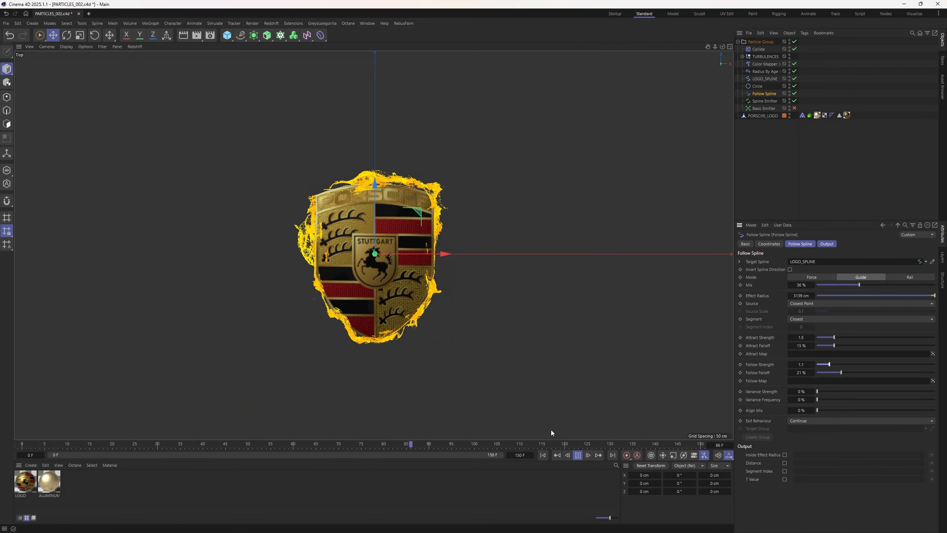
left_click(579, 455)
Step: Save the scene incrementally as PARTICLES_003.c4d
key("ctrl+alt+s")
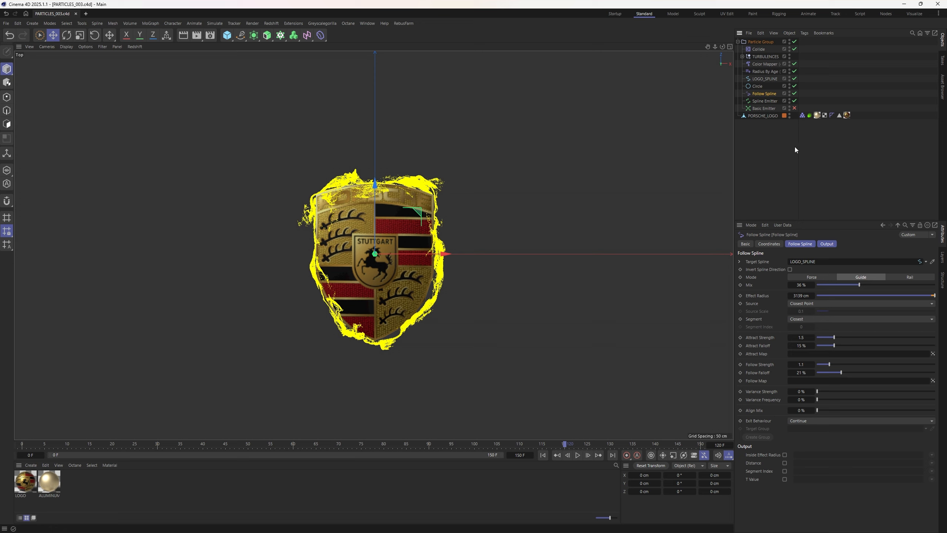
Step: Delete the Spline Emitter from the particle group and enable the Basic Emitter
left_click(765, 101)
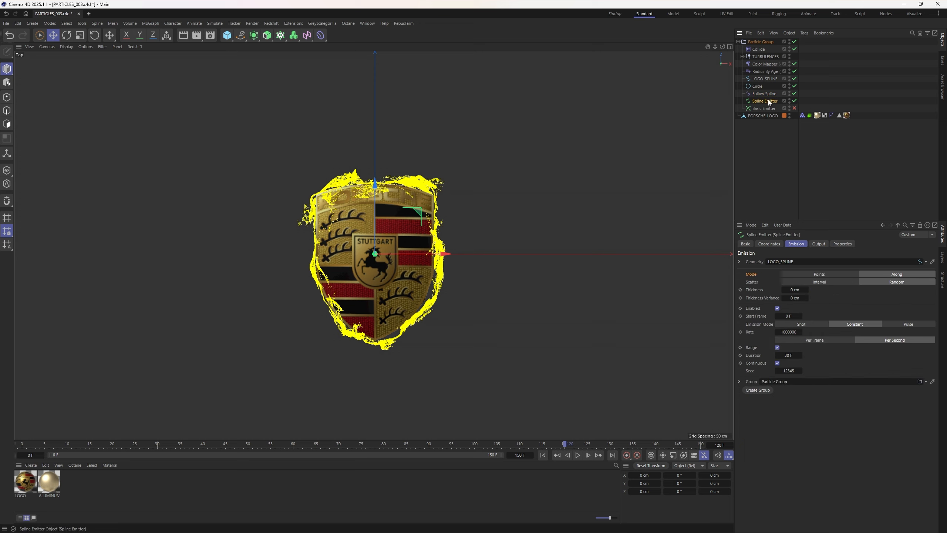
key("Delete")
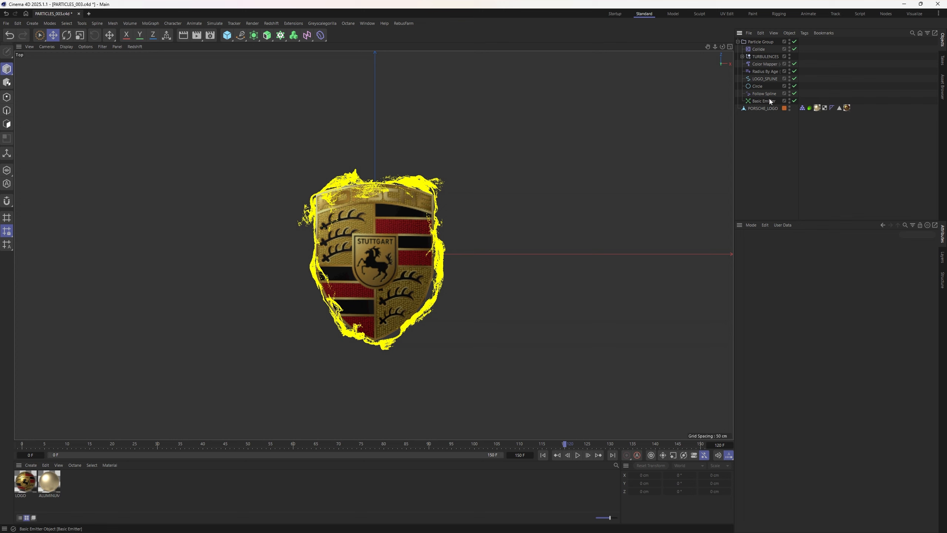
left_click(764, 100)
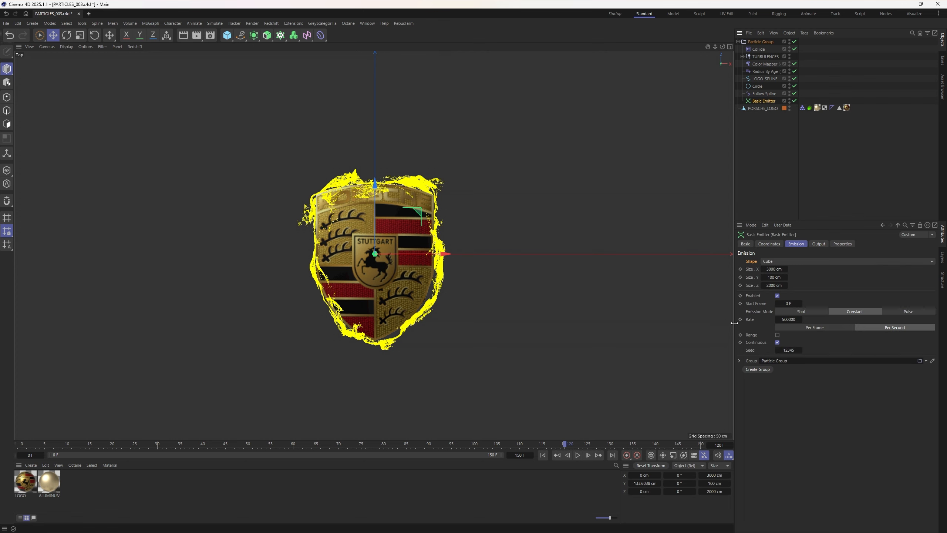
Step: Return to frame 0 and set the Follow Spline's Attract Strength to 1.1
left_click(764, 94)
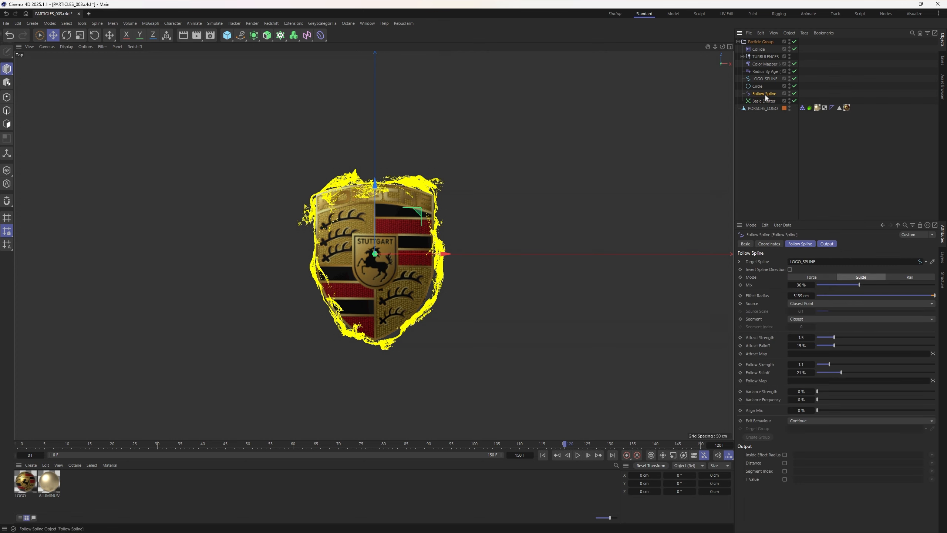
left_click(542, 455)
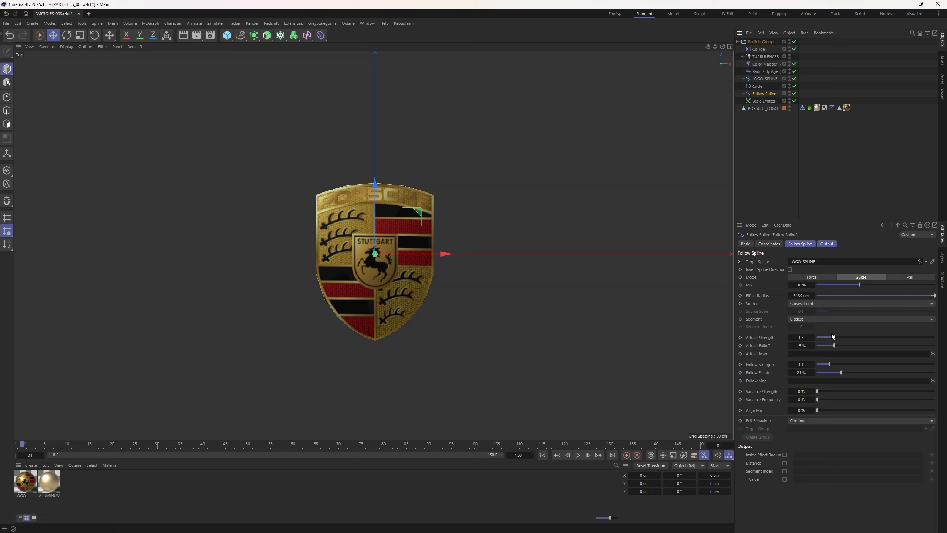
left_click_drag(834, 337, 829, 338)
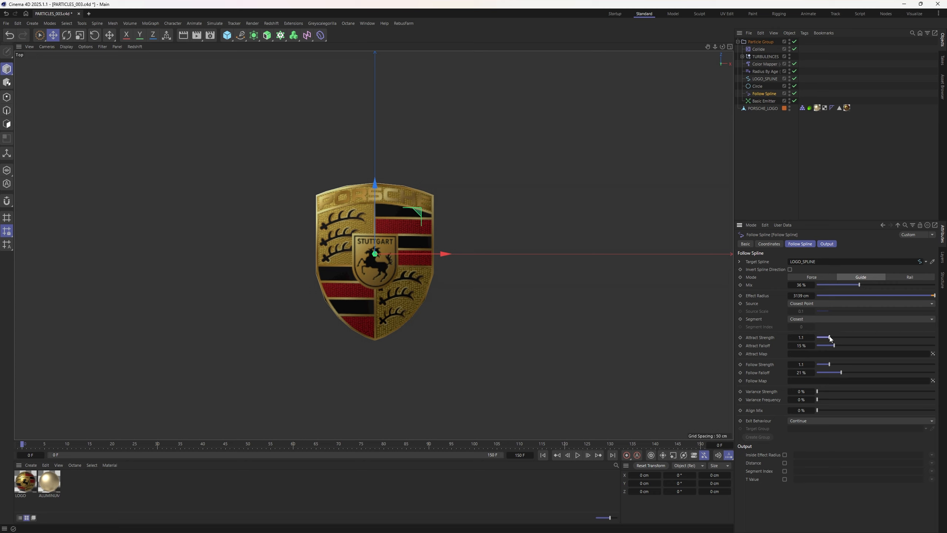
Step: Play the particle simulation around the logo and stop it at frame 97
left_click(577, 455)
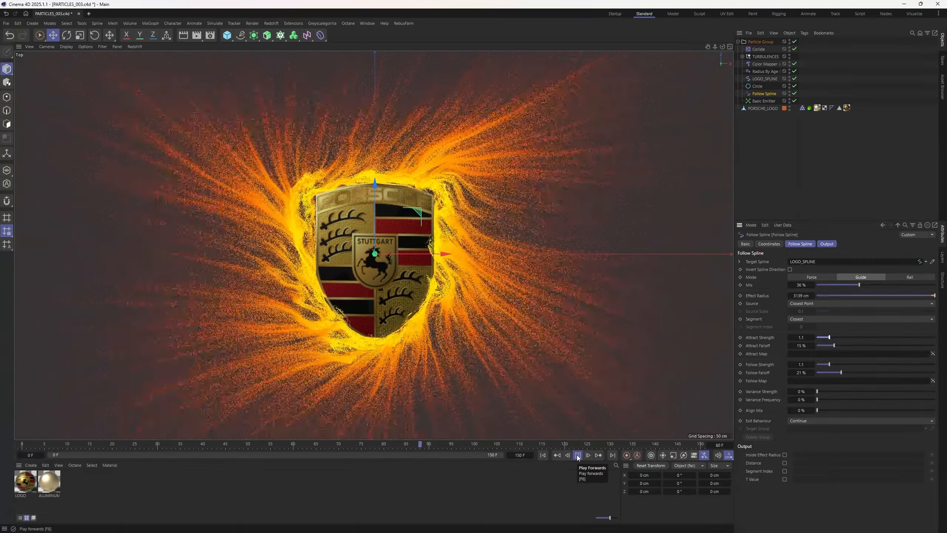
left_click(578, 455)
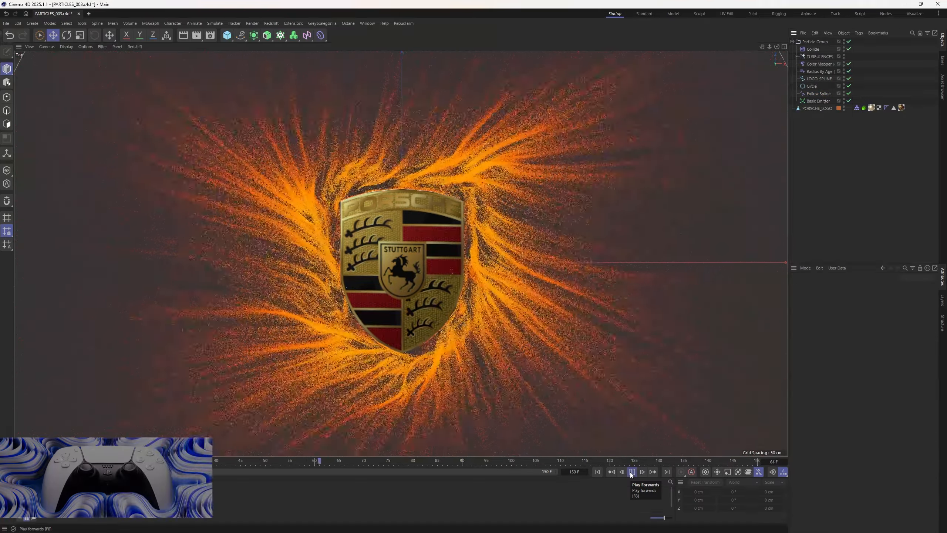
left_click(631, 472)
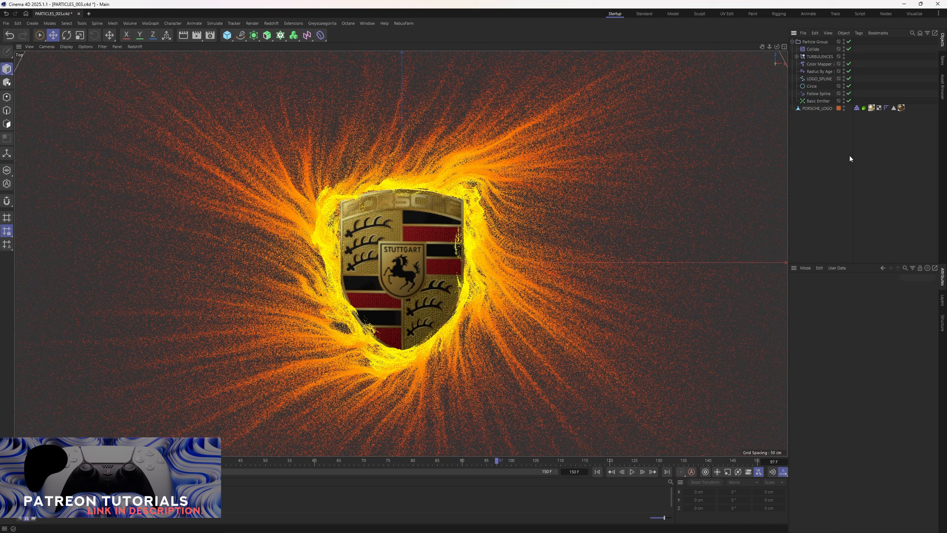
Step: Open the Octane Live Viewer and dock it beside the viewport
left_click(348, 24)
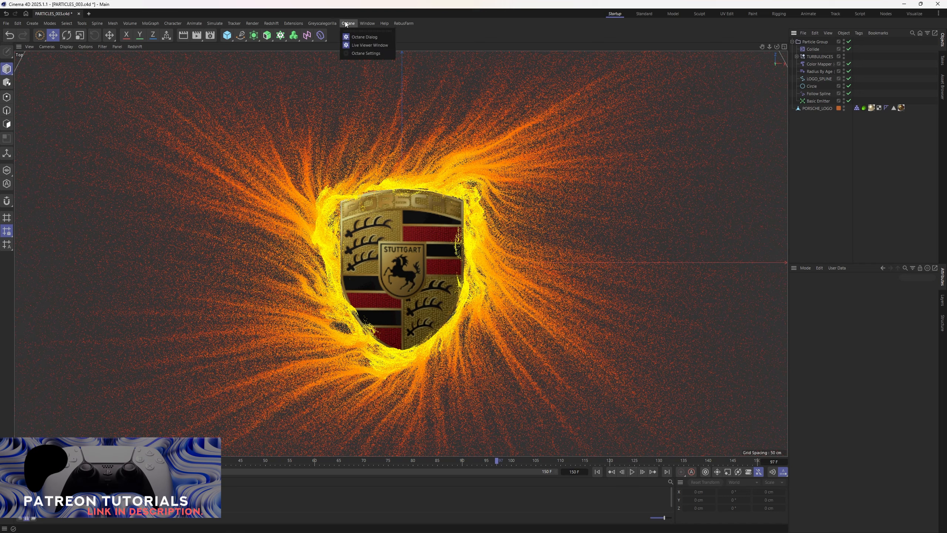
left_click(355, 45)
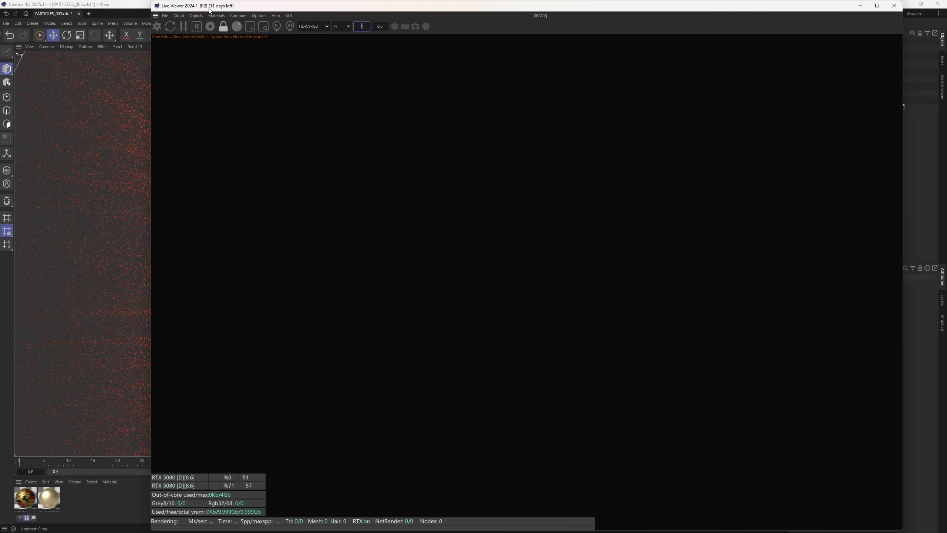
left_click_drag(210, 11, 267, 99)
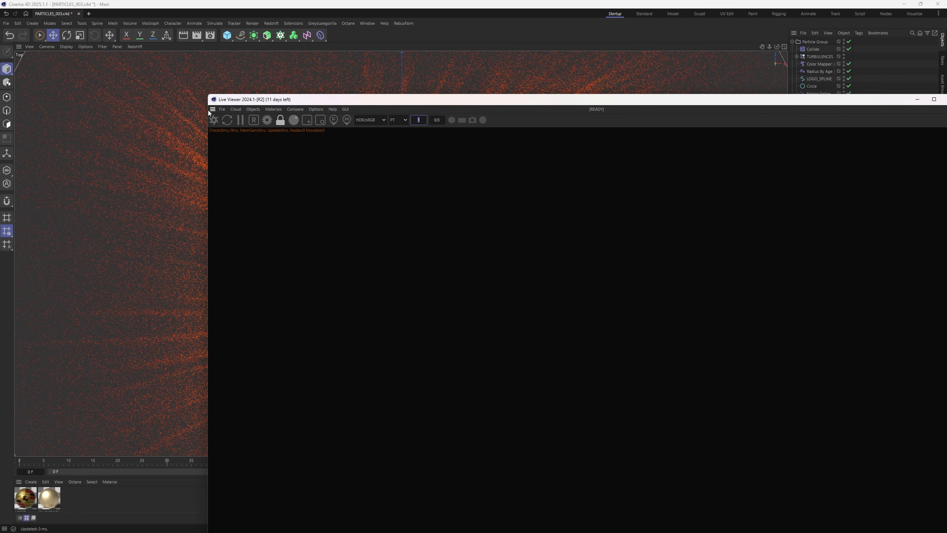
left_click_drag(208, 109, 78, 113)
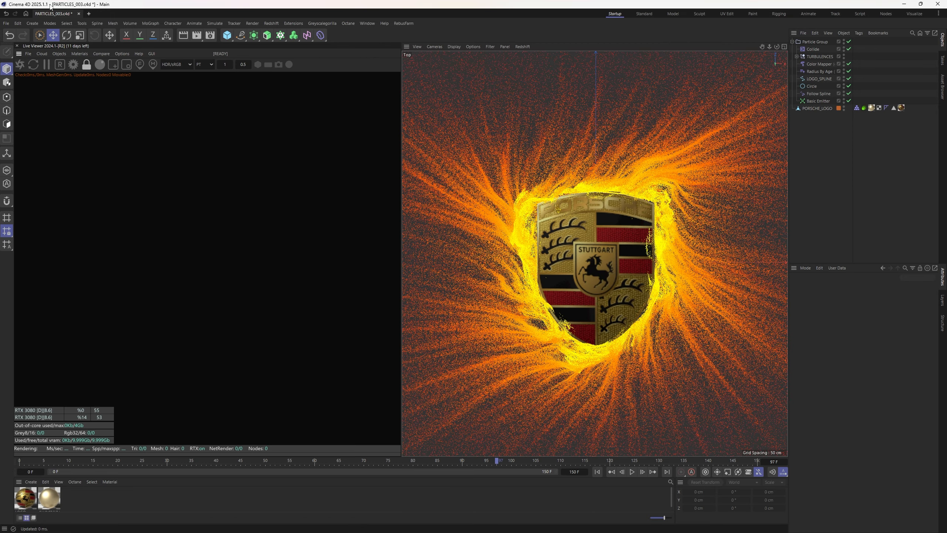
Step: Add an Octane ObjectTag to the Particle Group and show its Particle Rendering settings
right_click(810, 41)
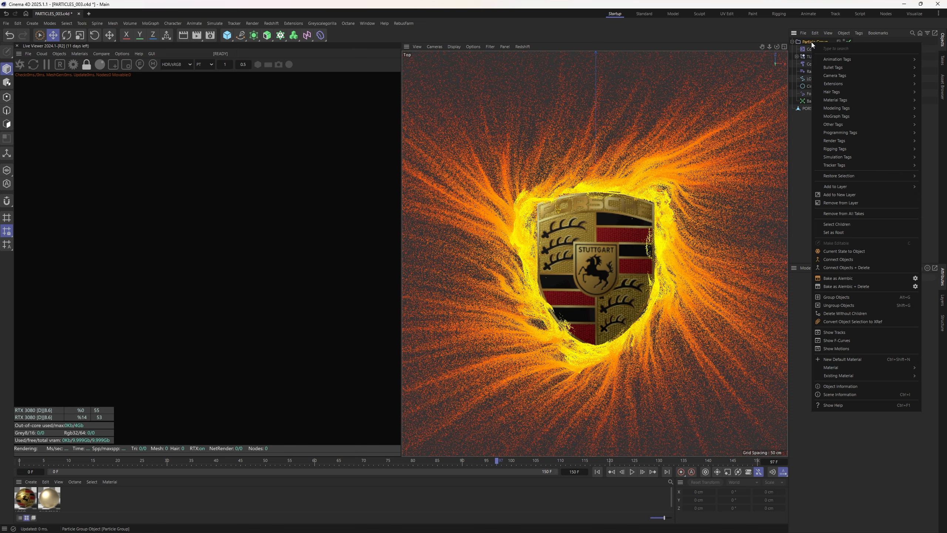
mouse_move(832, 84)
mouse_move(791, 85)
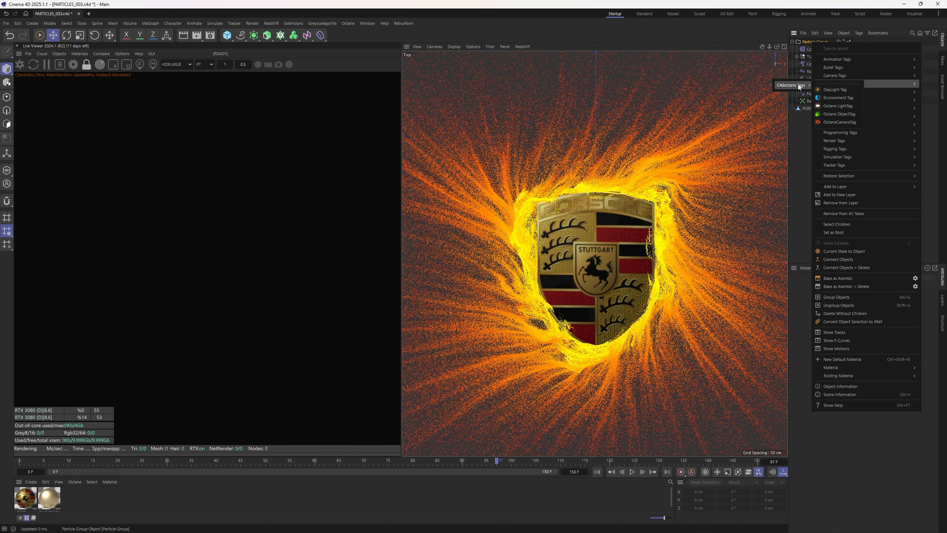
left_click(842, 114)
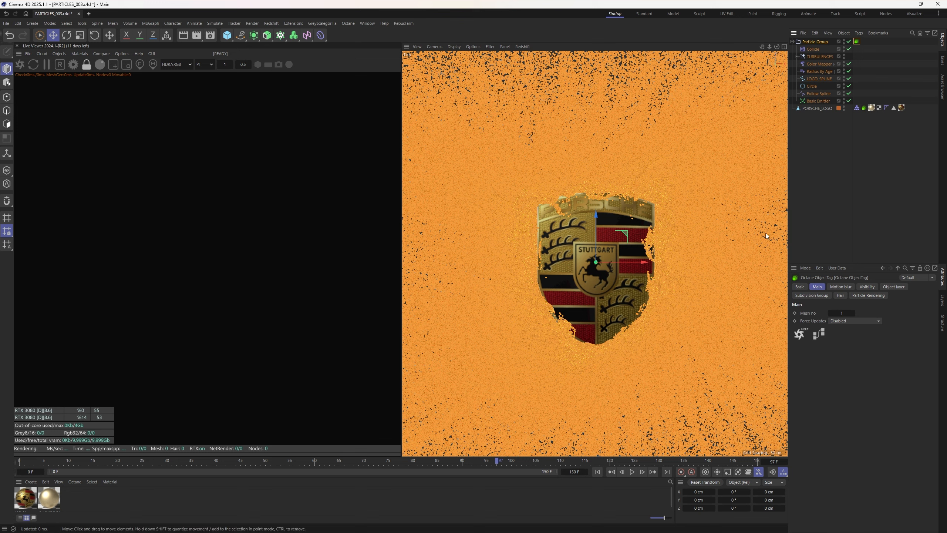
left_click(856, 296)
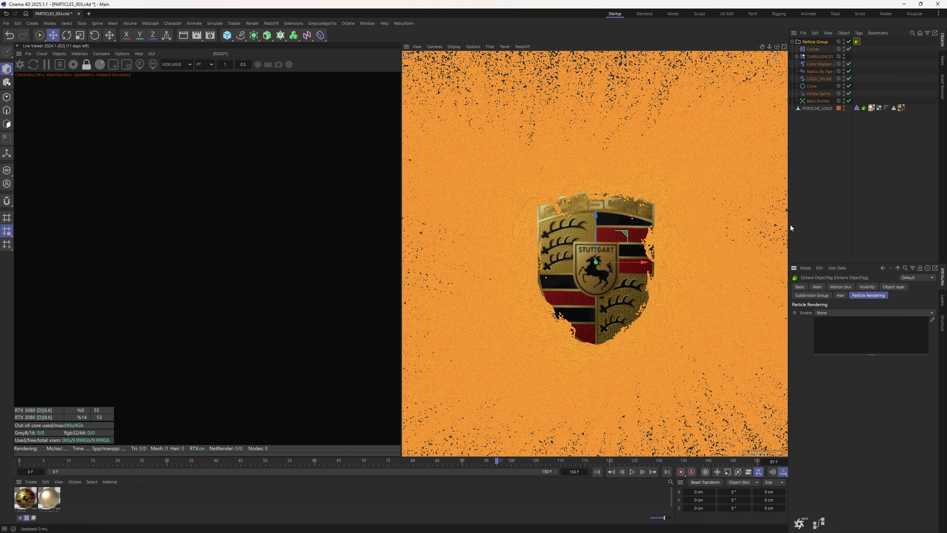
Step: Create a cube and move it along negative X to about -2349 cm, outside the particle area
left_click(231, 36)
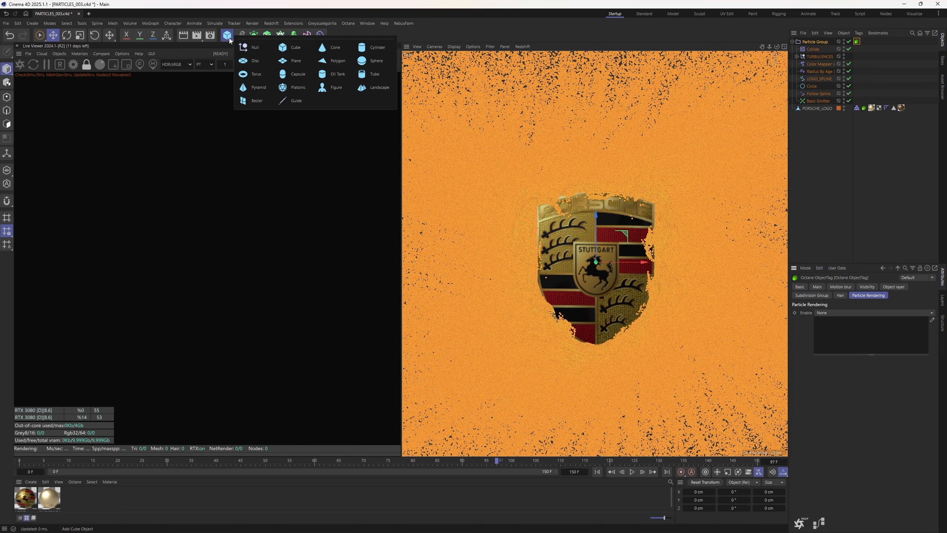
left_click(287, 50)
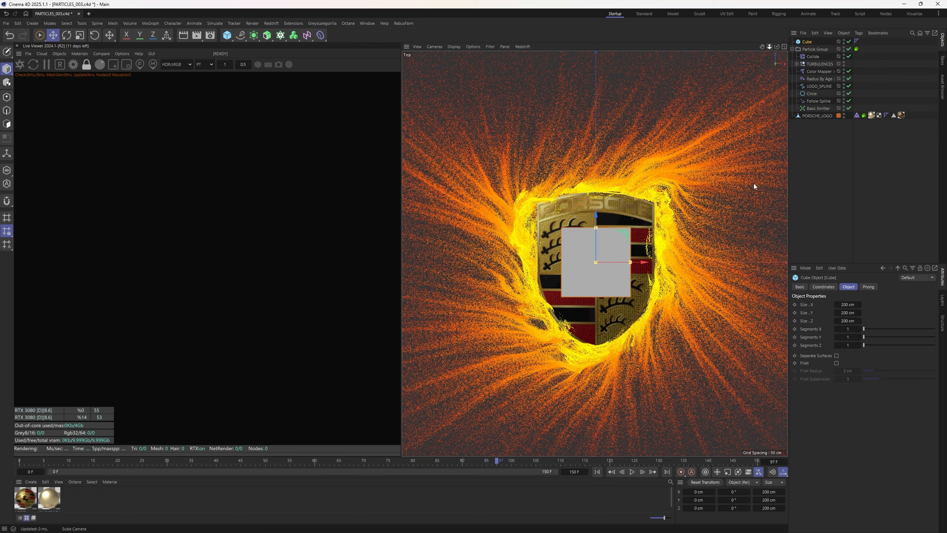
left_click_drag(769, 47, 712, 47)
left_click_drag(642, 257, 397, 262)
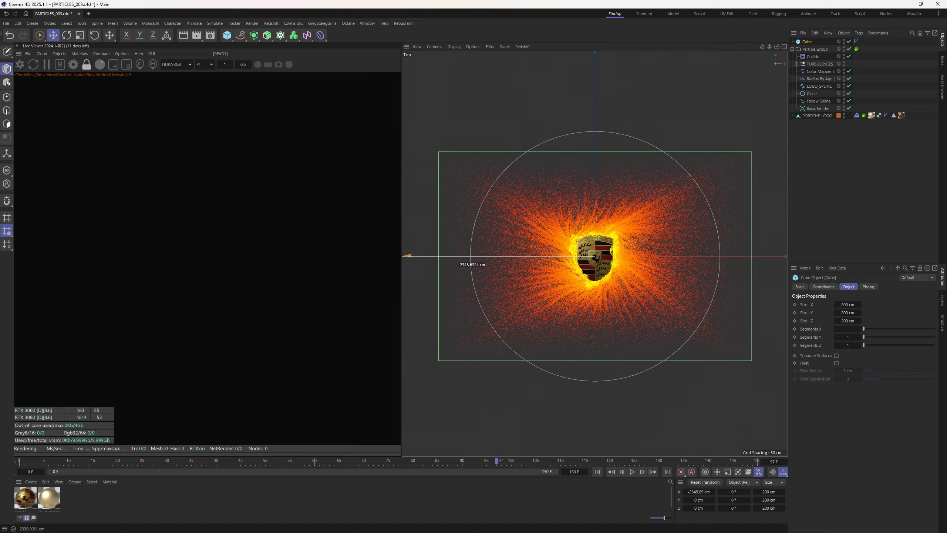
left_click_drag(769, 48, 839, 48)
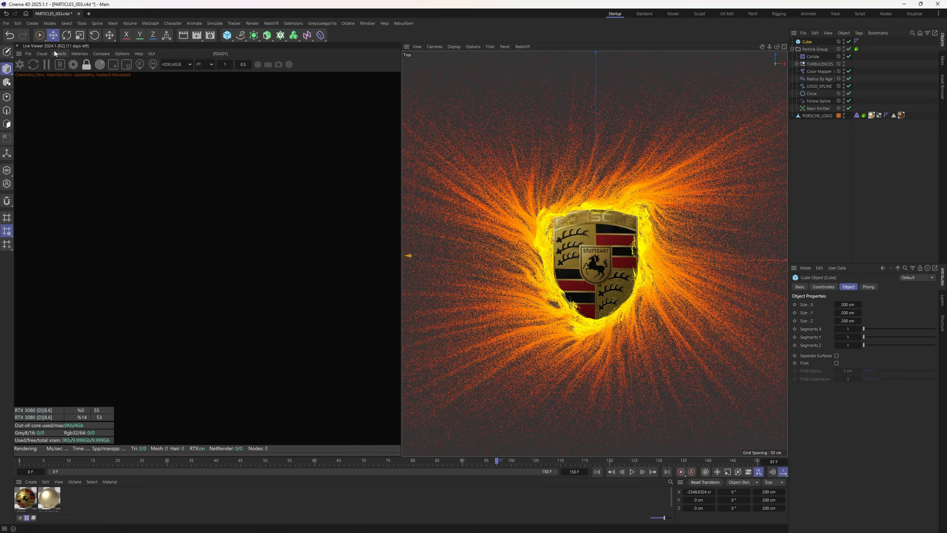
Step: Add an Octane camera to the scene and look through it in the viewport
left_click(59, 53)
left_click(65, 64)
left_click(849, 42)
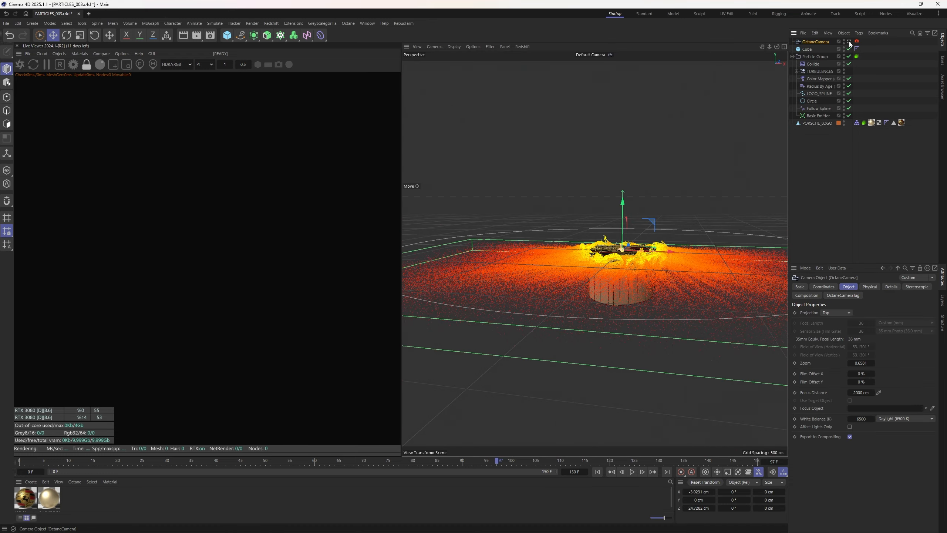
Step: Set the camera's projection to Perspective and its focal length to Tele (135 mm)
left_click(844, 312)
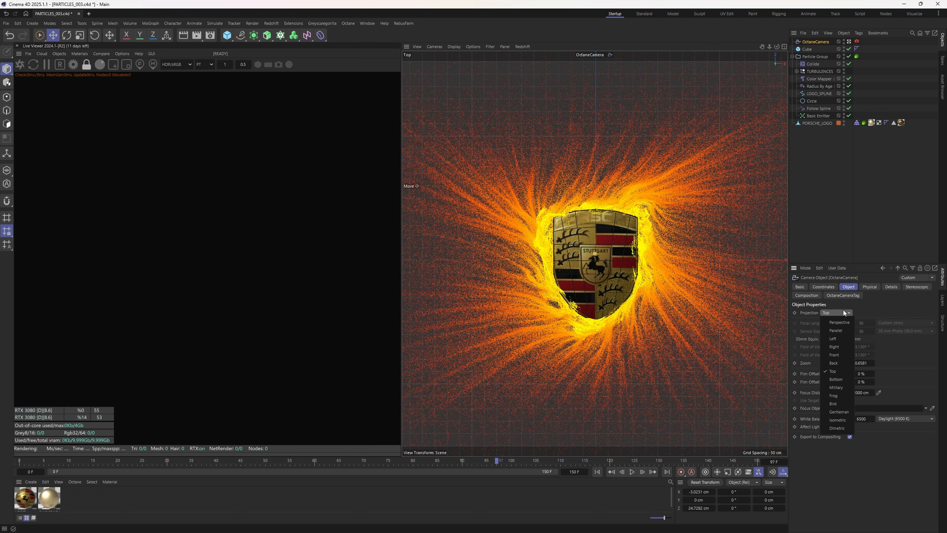
left_click(839, 321)
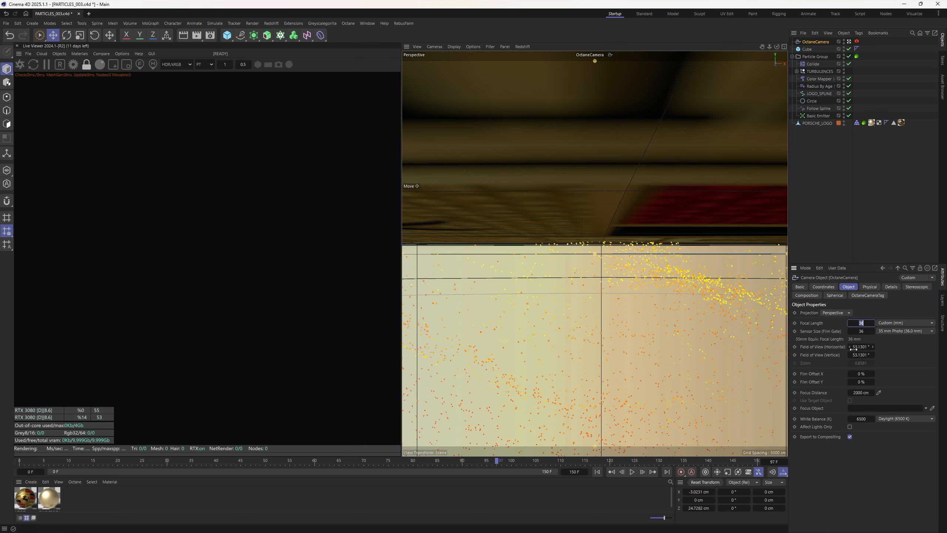
left_click(901, 322)
left_click(894, 382)
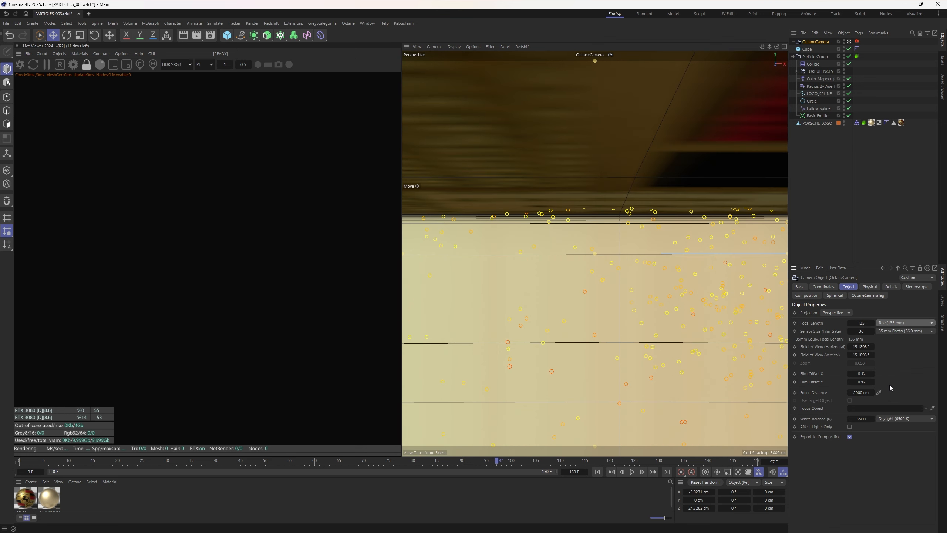
Step: Set the camera's X and Z positions to 0 and pitch to -90°, and dolly it up to about 5963 cm above the logo
left_click(823, 286)
left_click(827, 323)
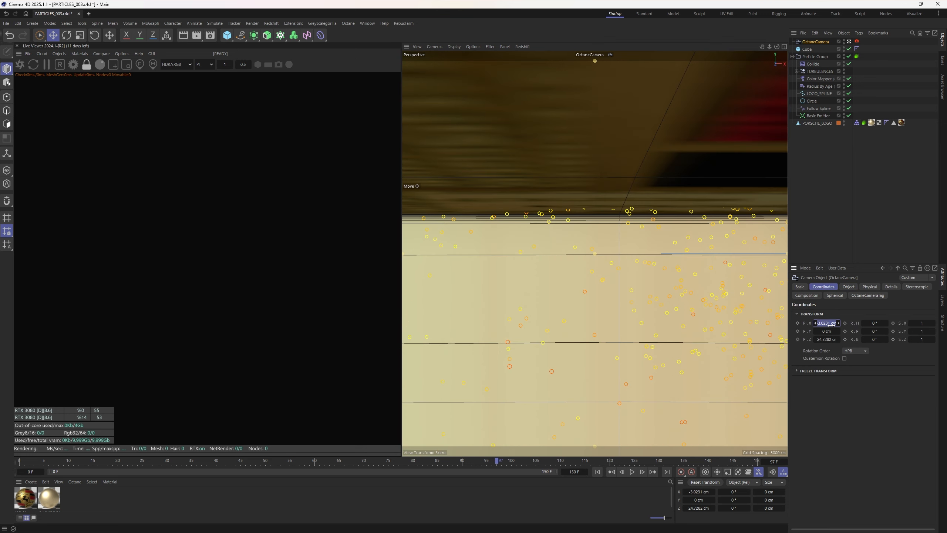
type("0")
key("Tab")
key("Tab")
type("0")
key("Tab")
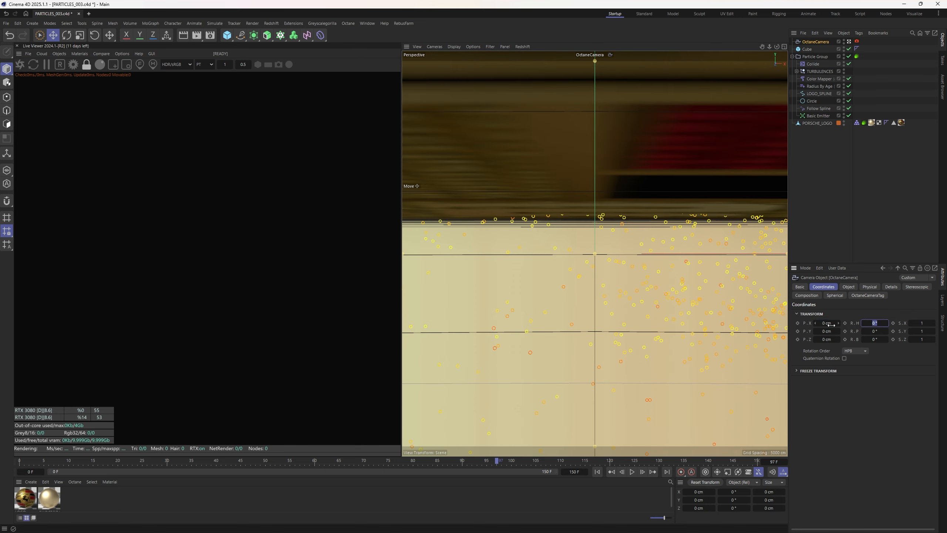
key("Tab")
type("-90")
key("Return")
left_click_drag(769, 46, 752, 91)
left_click_drag(769, 47, 750, 102)
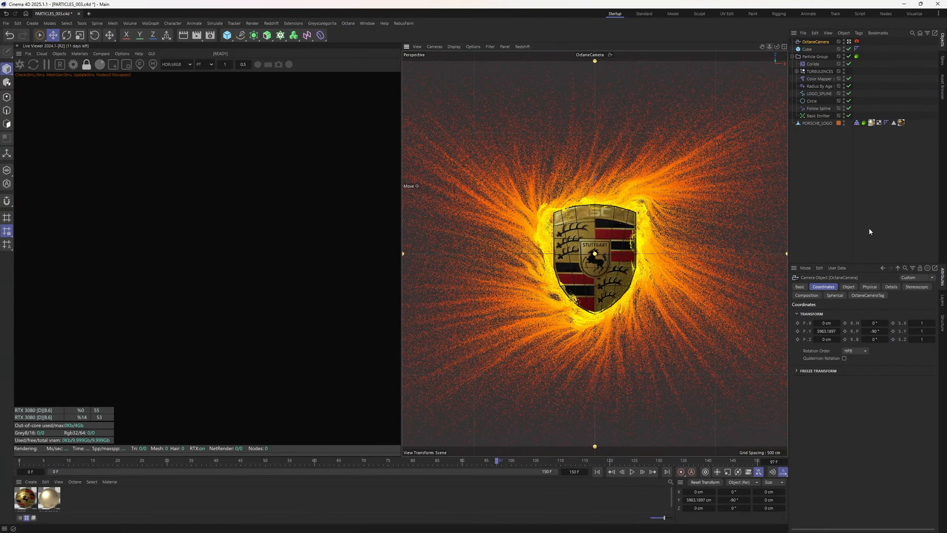
Step: Set the Particle Group tag's particle rendering to Geometry, assign the cube as its object, and start the live render
left_click(857, 55)
left_click(827, 313)
left_click(828, 331)
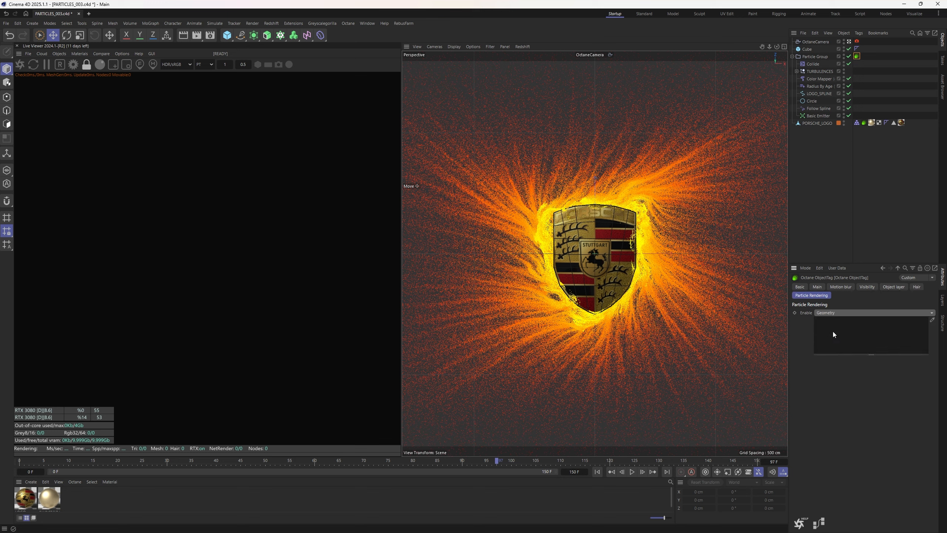
left_click(834, 313)
left_click(863, 206)
left_click_drag(800, 49, 863, 334)
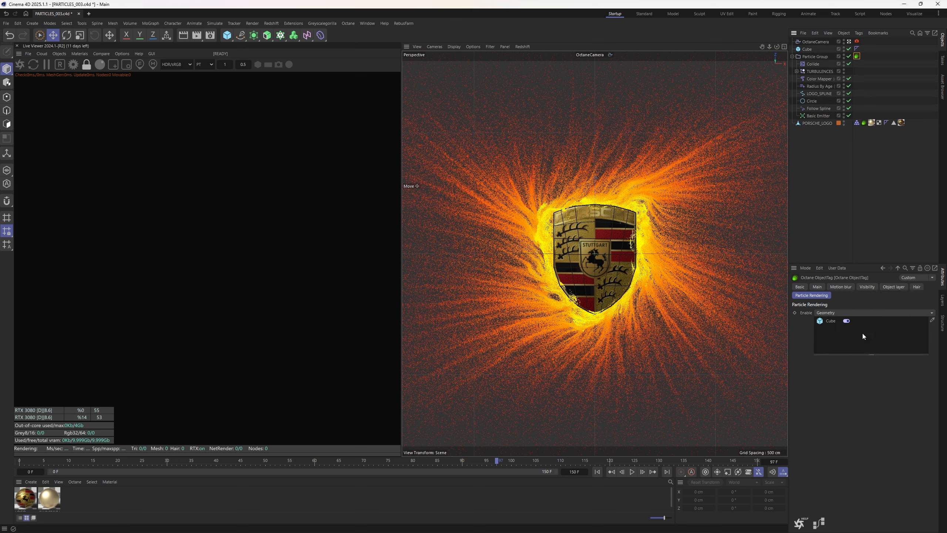
left_click(20, 64)
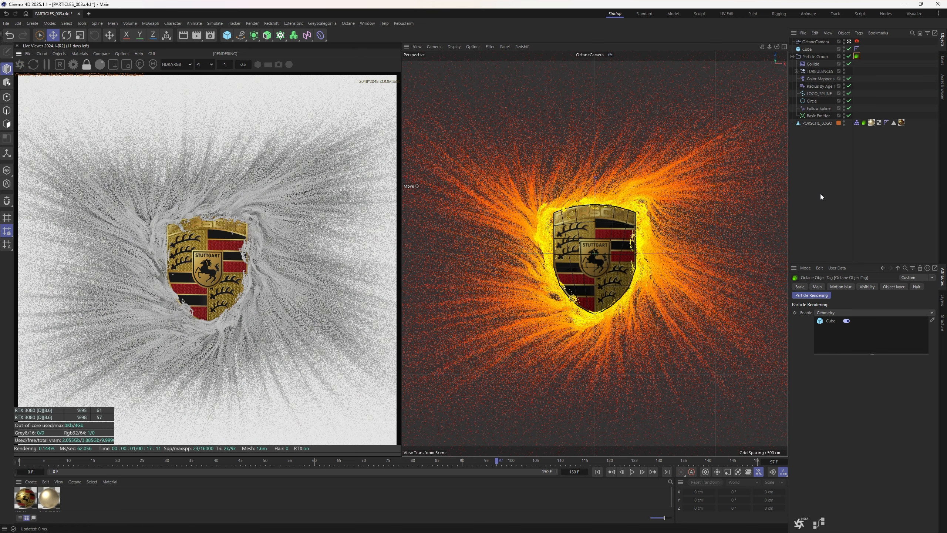
Step: Set the cube's X, Y and Z sizes to 100 cm each
left_click(807, 49)
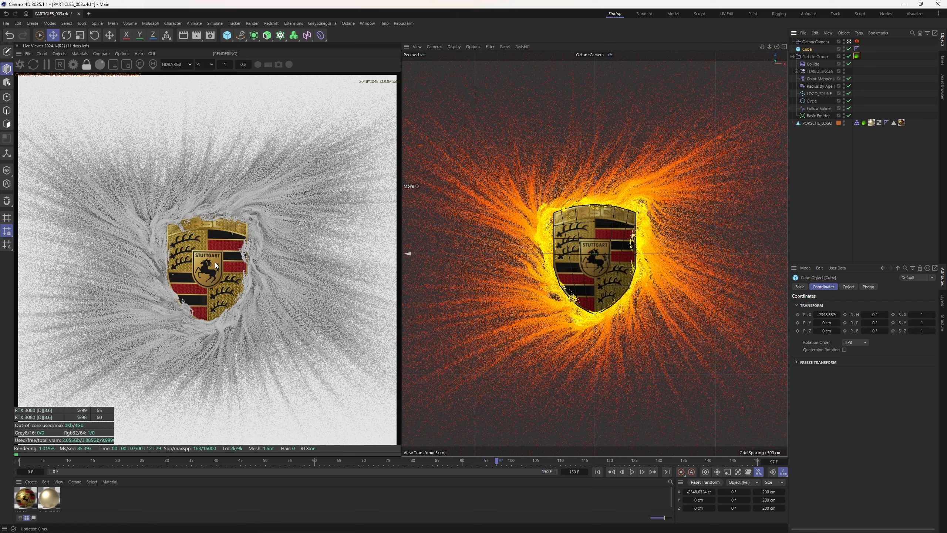
left_click(848, 287)
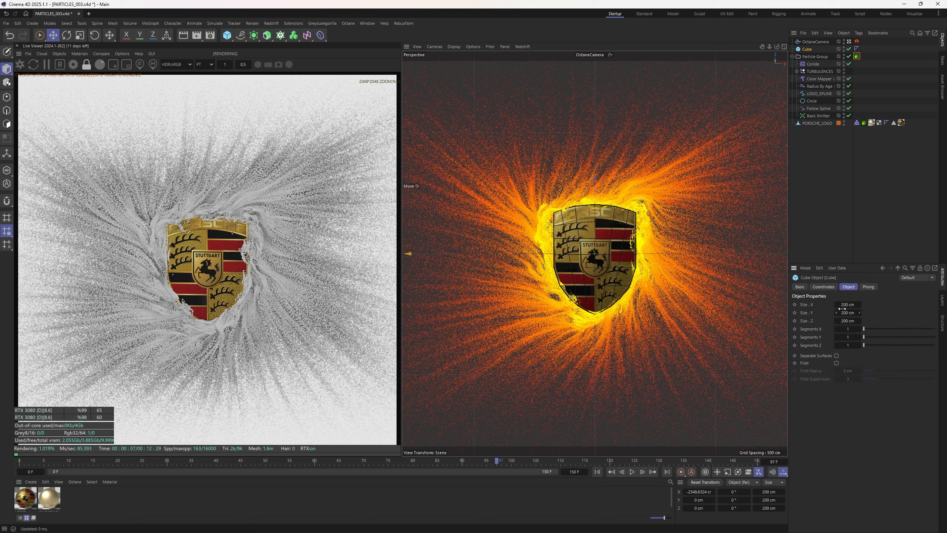
left_click(842, 304)
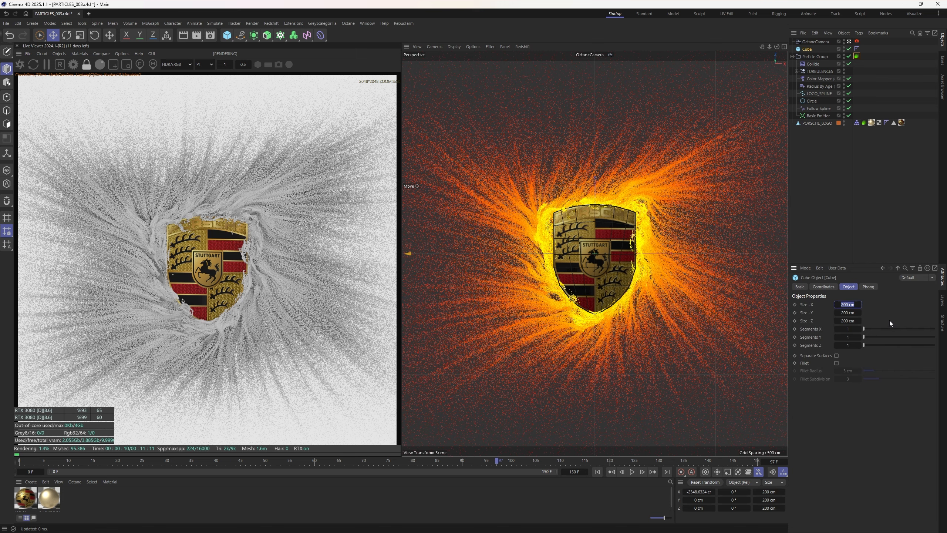
type("100")
key("Tab")
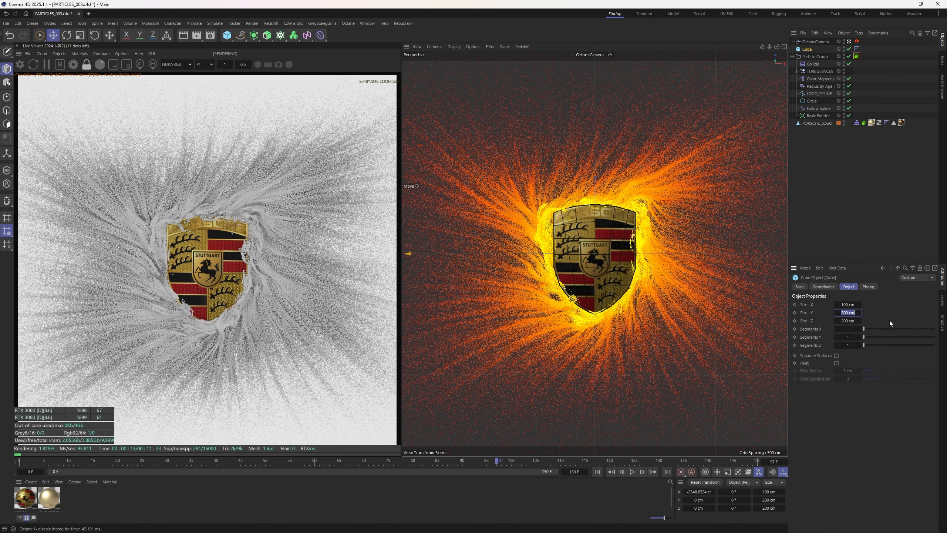
type("100")
key("Tab")
type("100")
key("Return")
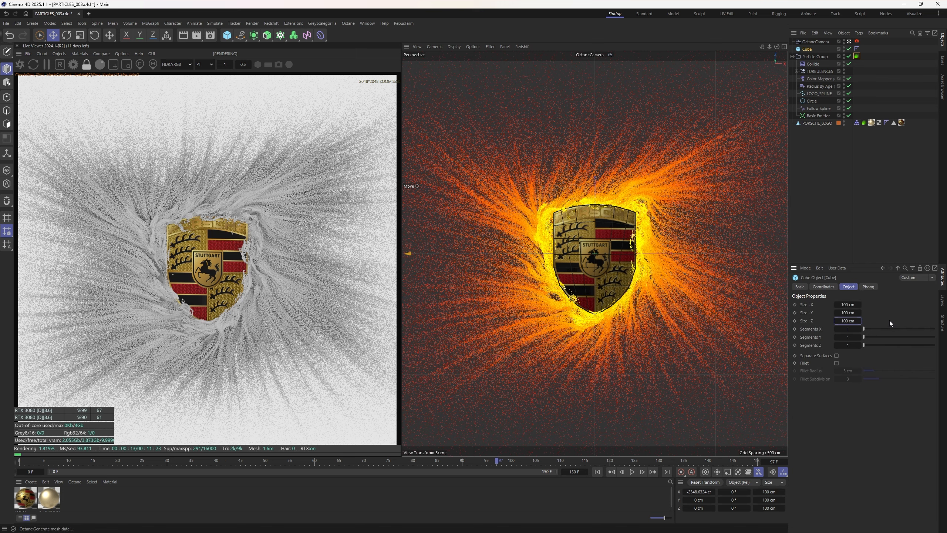
Step: Review the Upper Out radius of the Radius By Age data mapper and the cube's object properties
left_click(819, 86)
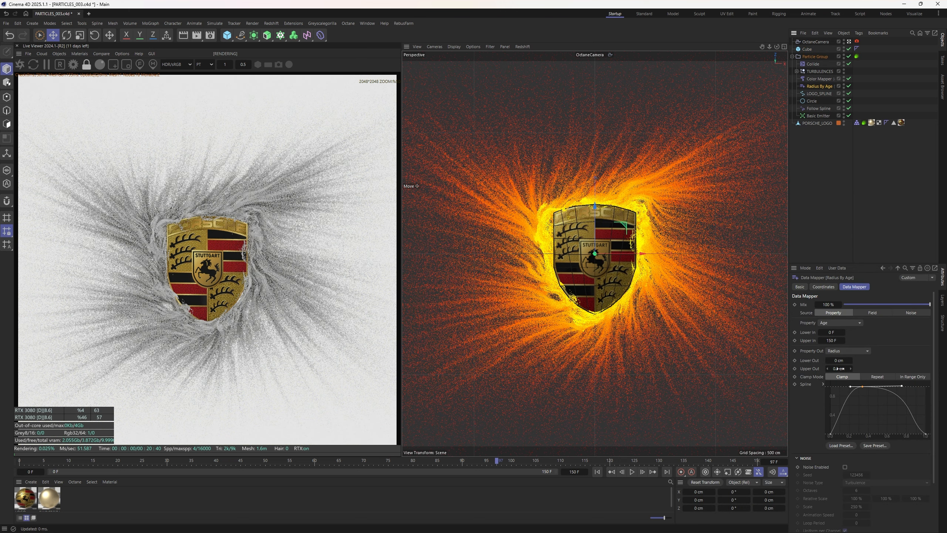
left_click(838, 368)
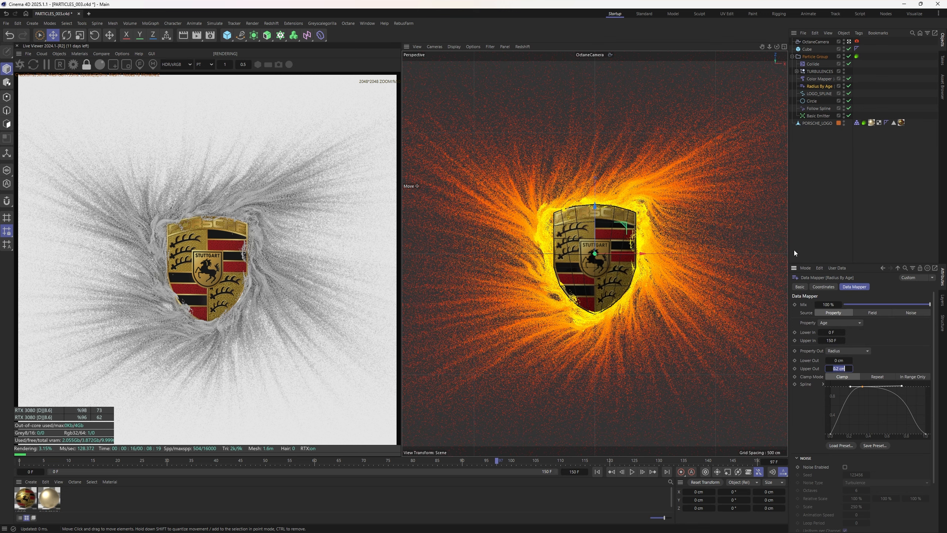
left_click(808, 49)
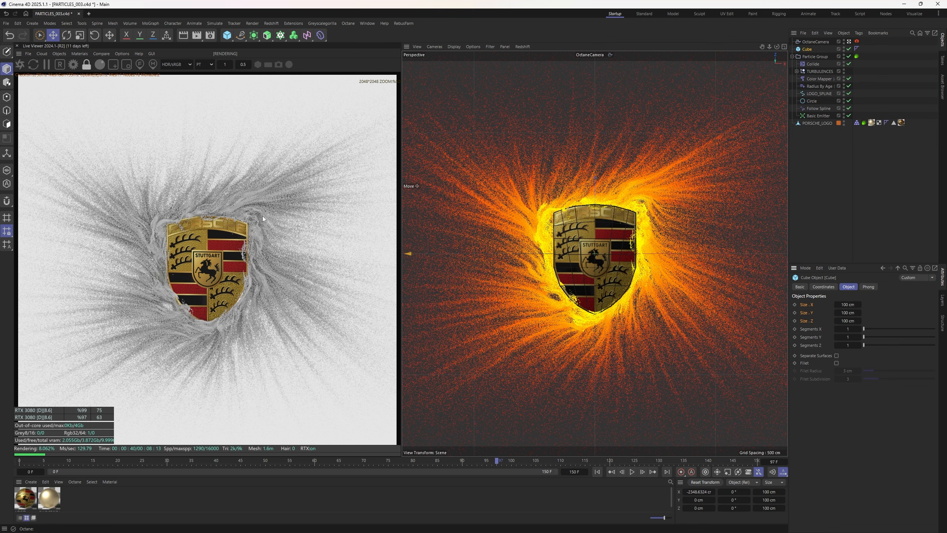
Step: Return the animation to frame 0, deselect everything and open the list of Octane scene objects
left_click(597, 473)
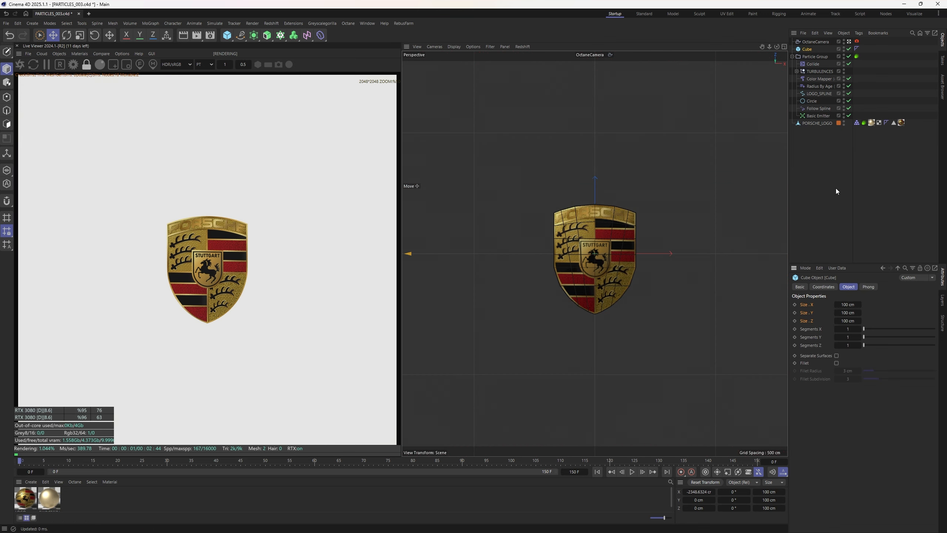
left_click(839, 184)
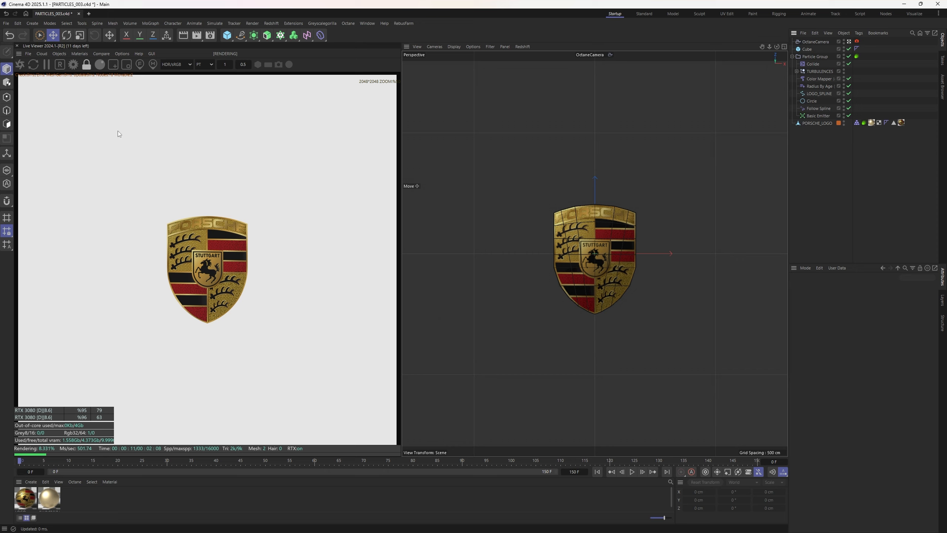
left_click(59, 53)
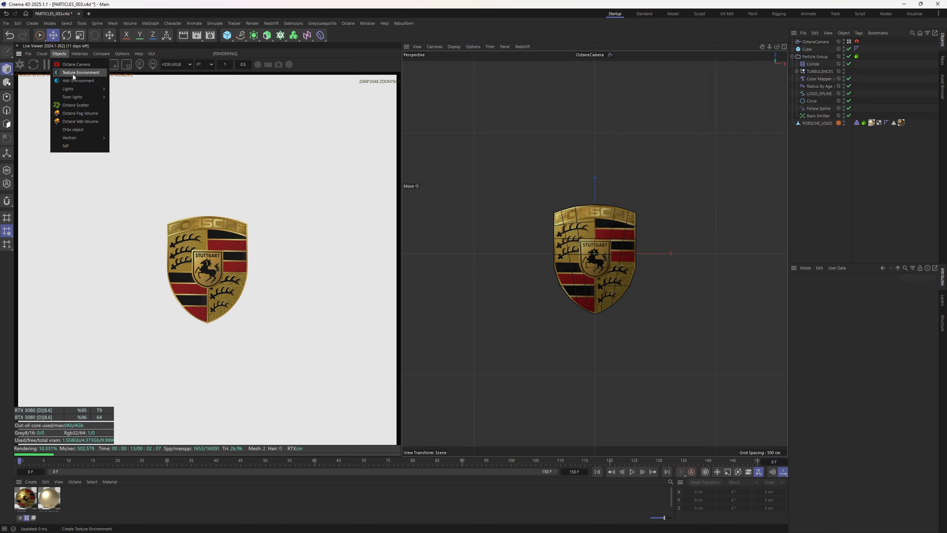
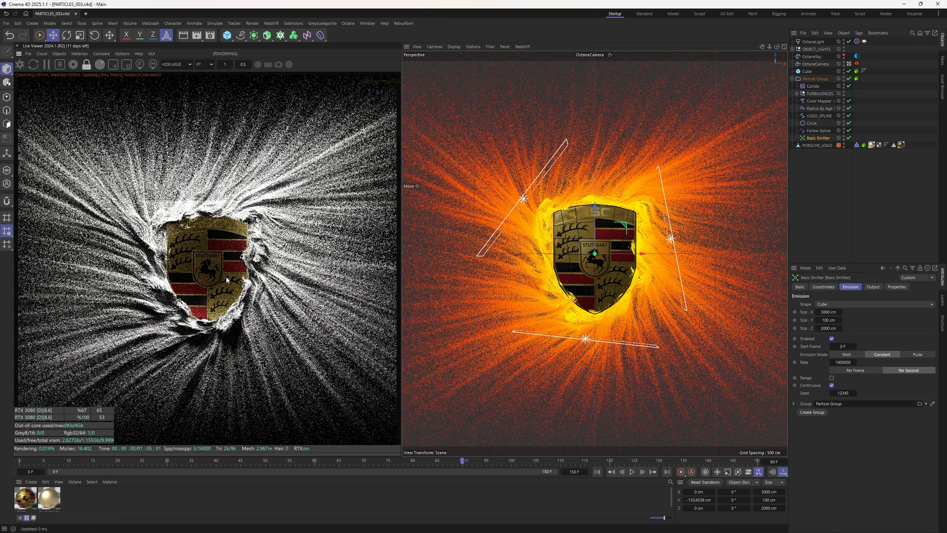
Step: Enable ACES tone mapping in the Octane camera's imager, lower its exposure to about 0.77, and open the render settings
scroll(186, 273, "down", 1)
scroll(186, 272, "up", 2)
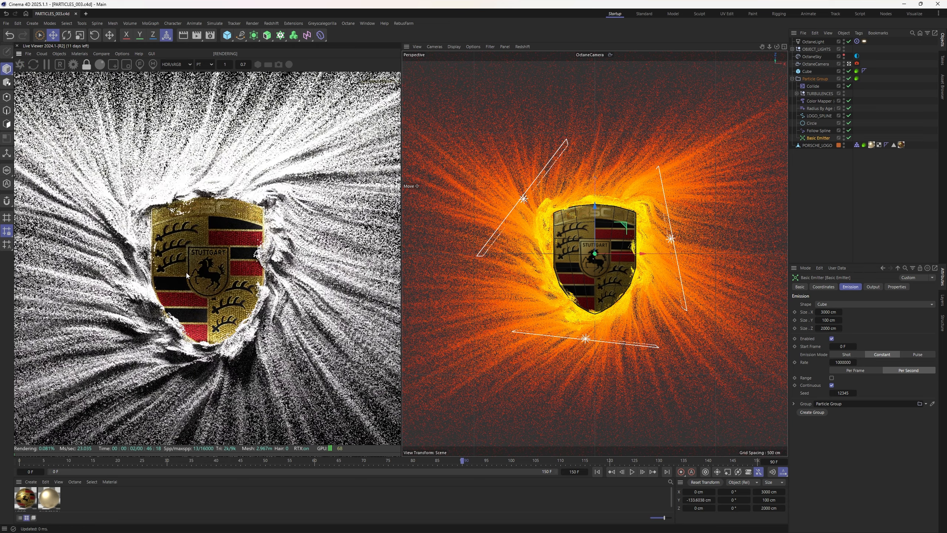
scroll(187, 272, "down", 2)
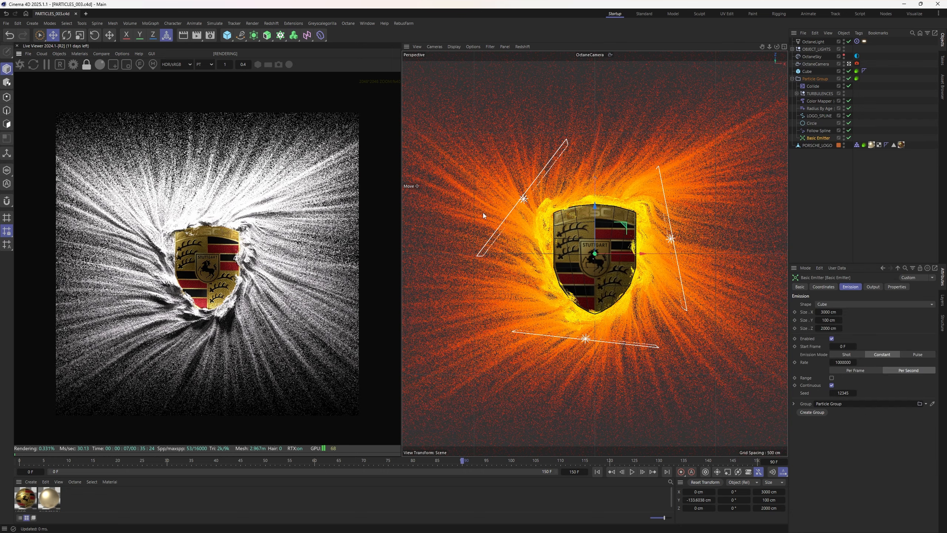
left_click(857, 63)
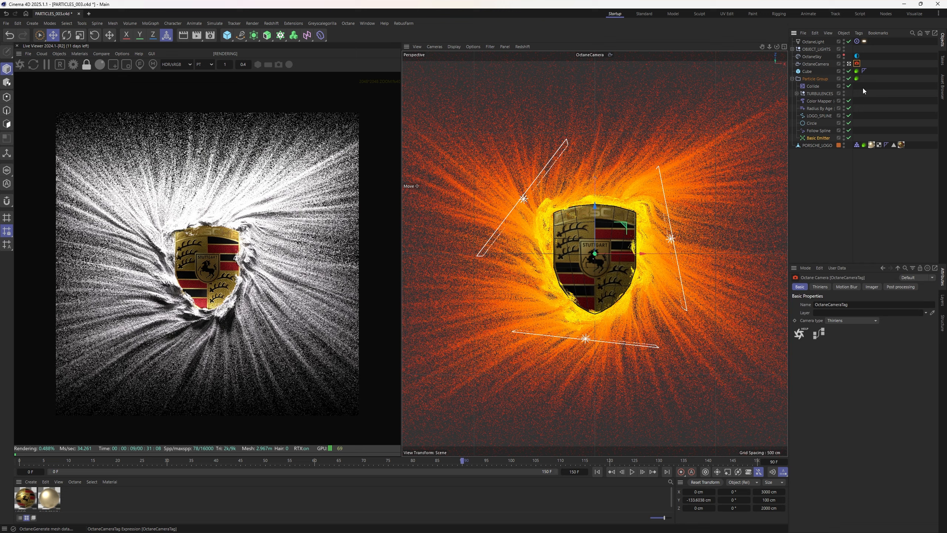
left_click(870, 286)
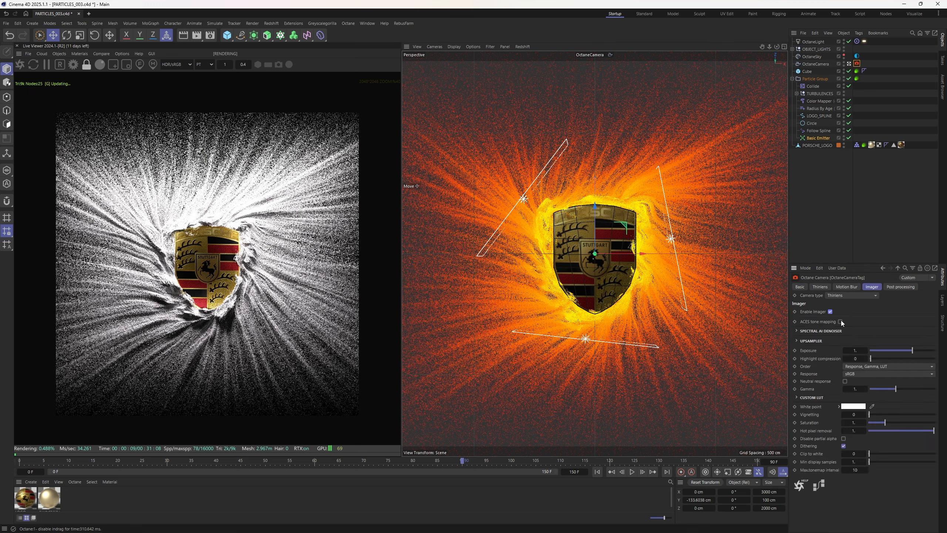
left_click(840, 321)
left_click_drag(913, 348, 912, 350)
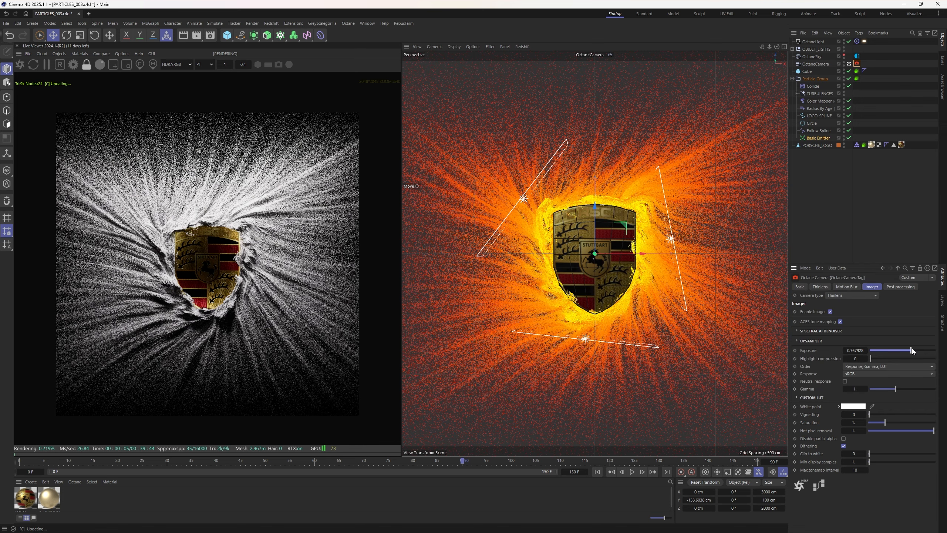
key("ctrl+b")
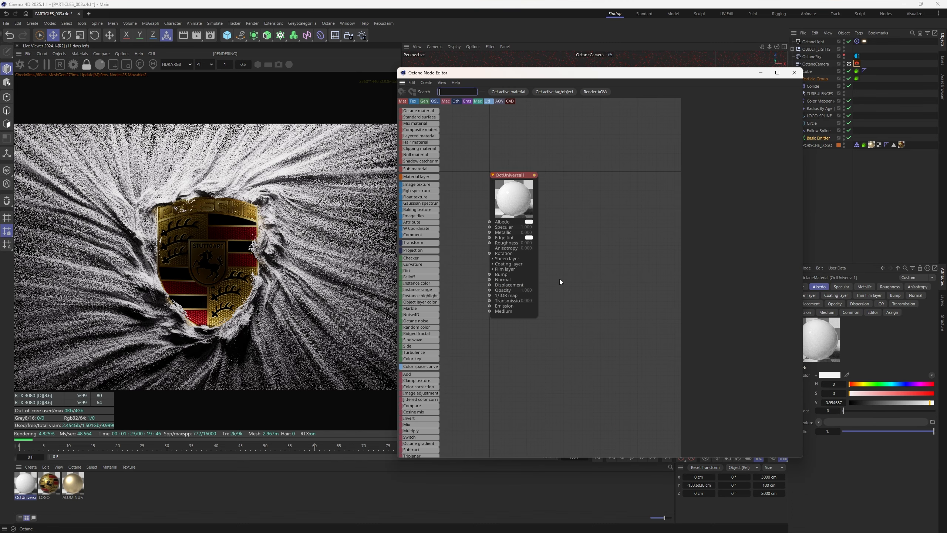
Step: Add a Color Shader node to the universal material and connect it to the Albedo input
left_click(532, 195)
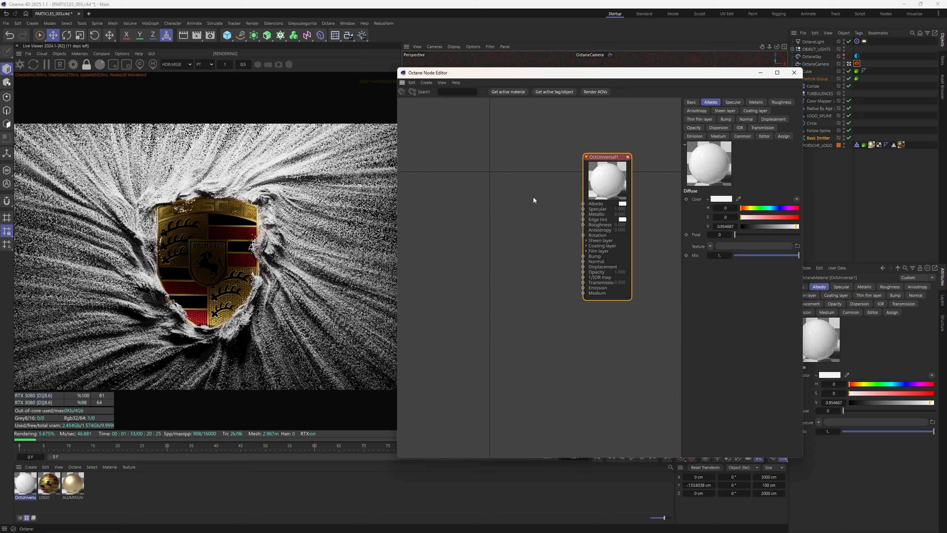
right_click(479, 245)
left_click(469, 235)
double_click(470, 235)
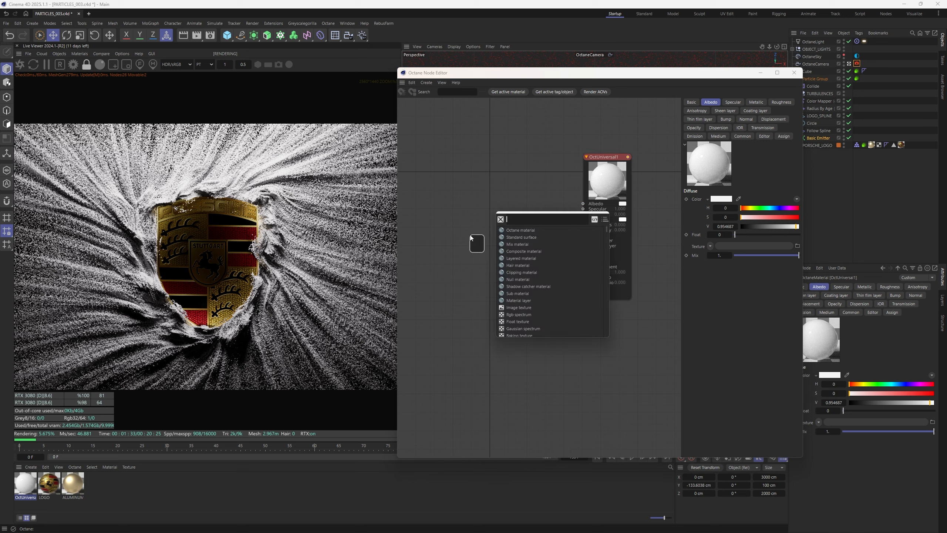
type("COLOR SHA")
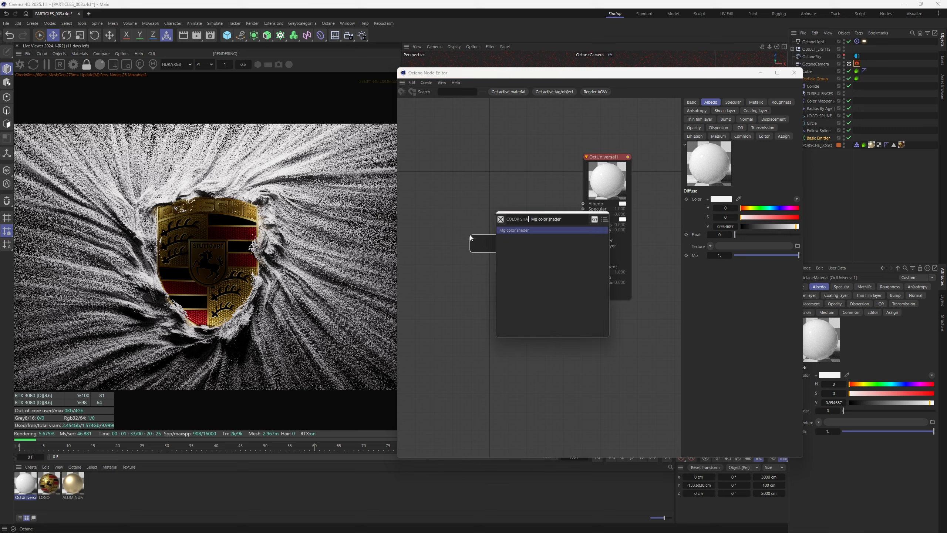
key("Return")
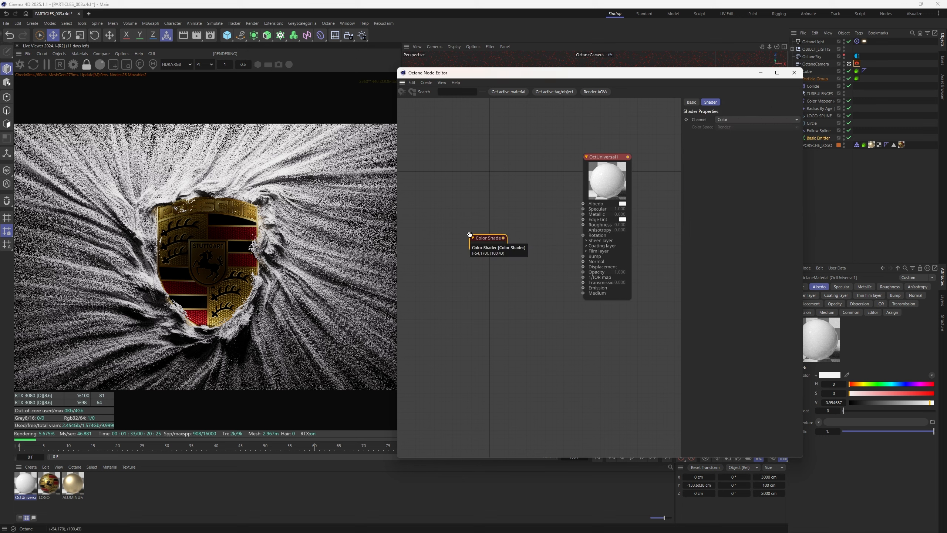
left_click_drag(503, 238, 583, 204)
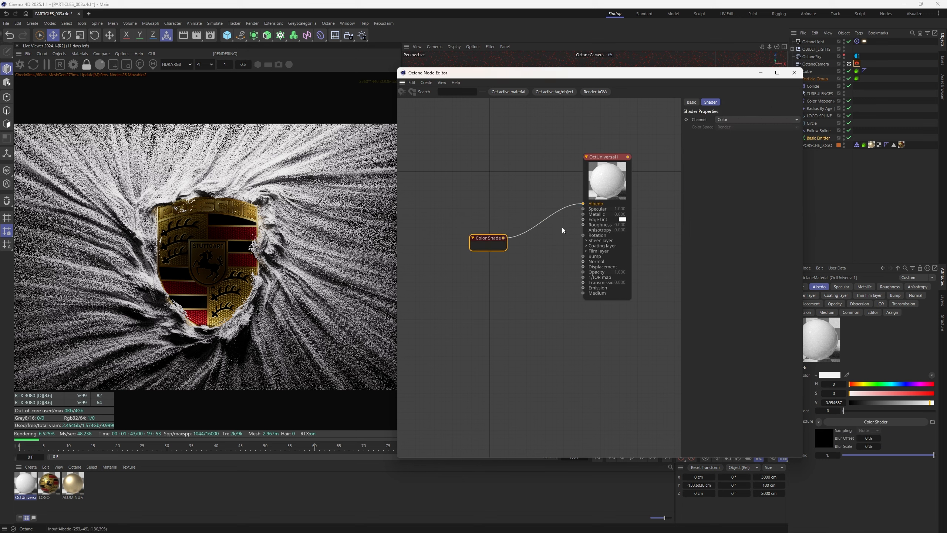
left_click_drag(490, 239, 461, 224)
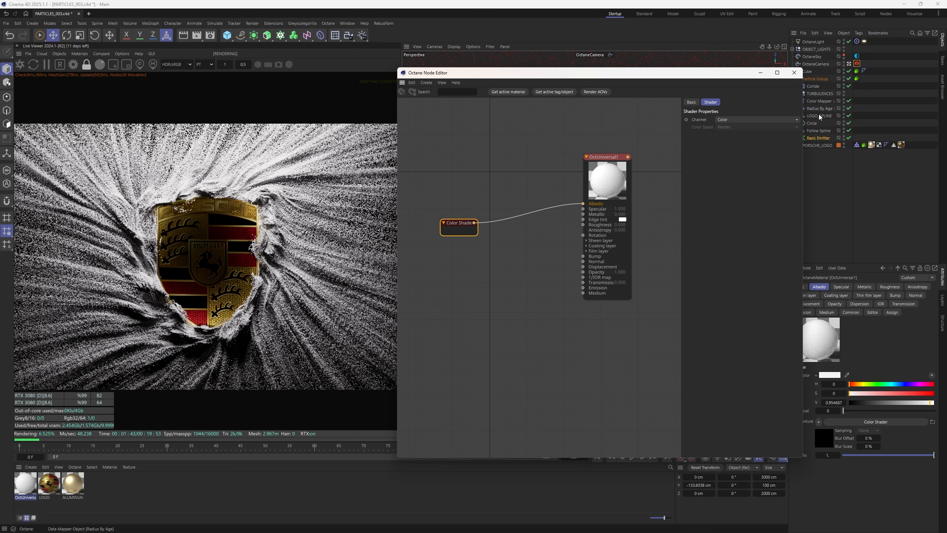
Step: Assign the OctUniversal1 material to the cube and shift the node editor window clear of the object hierarchy
left_click(28, 487)
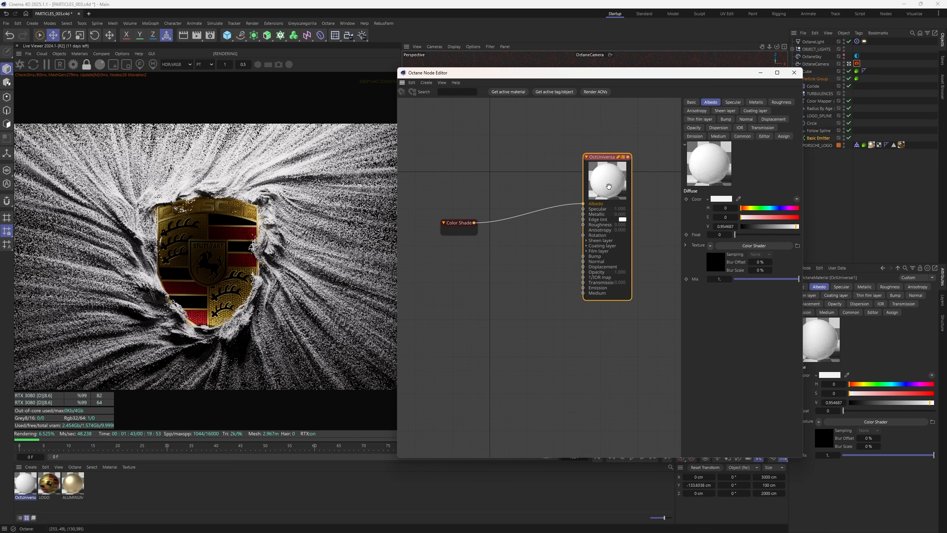
left_click_drag(28, 487, 811, 71)
left_click_drag(659, 76, 648, 75)
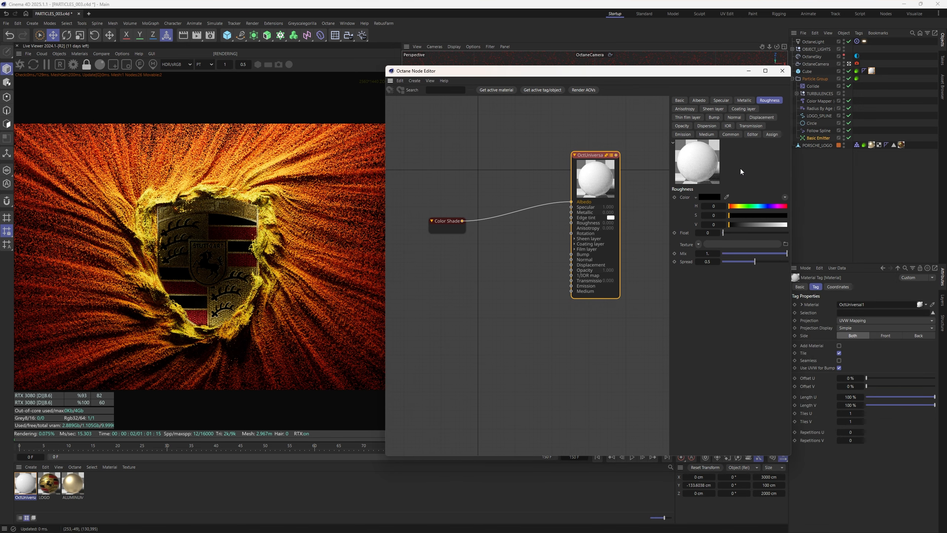
Step: Set the universal material's roughness float to about 0.7 and specular float to about 0.69, and close the node editor
left_click_drag(747, 233, 757, 232)
left_click(767, 233)
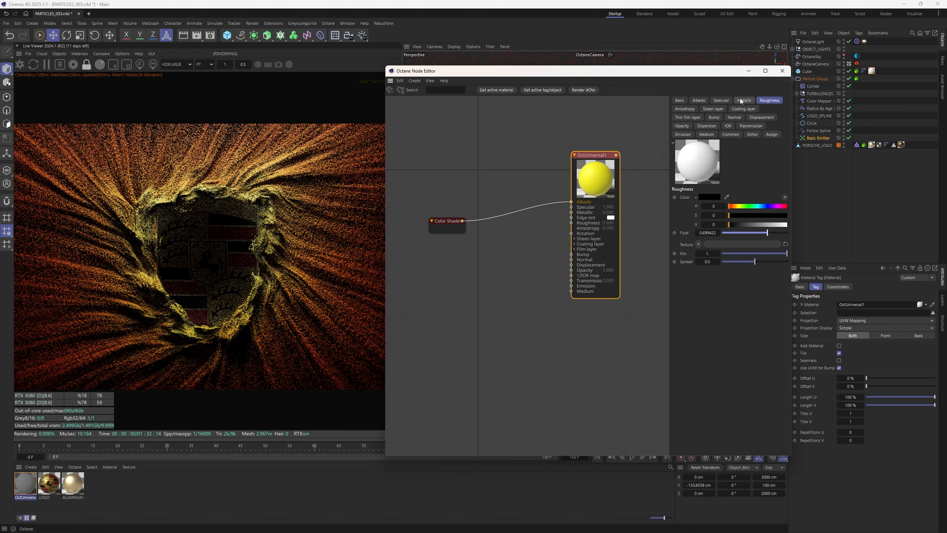
left_click(744, 100)
left_click_drag(740, 197, 739, 198)
left_click(721, 100)
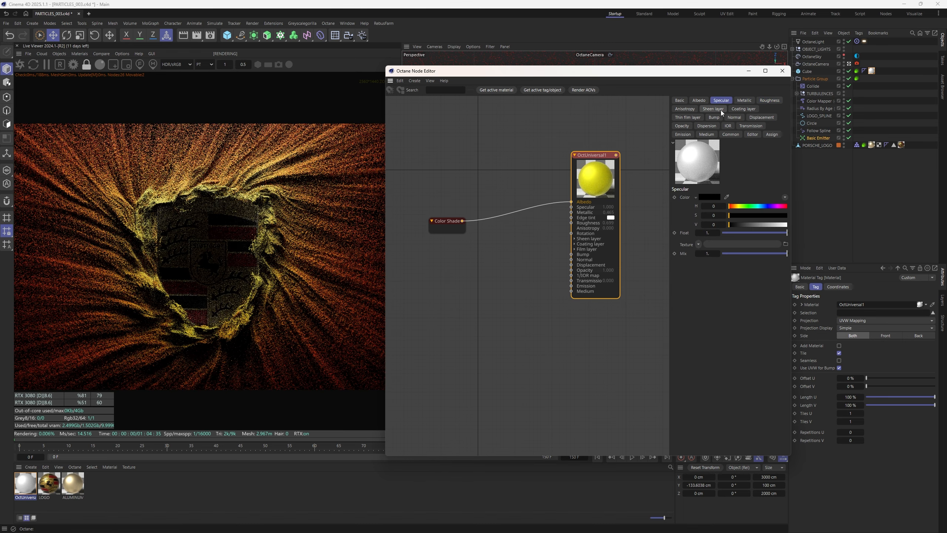
left_click(769, 232)
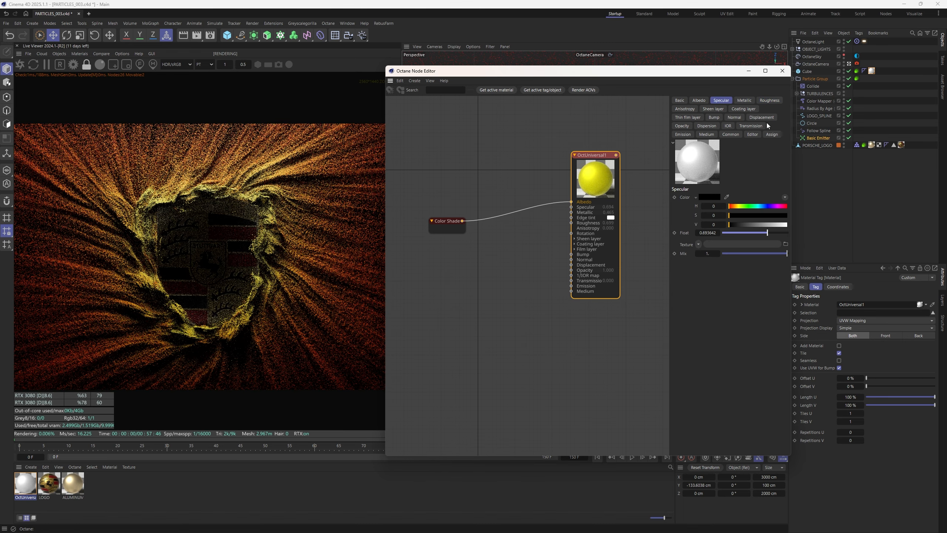
left_click(782, 71)
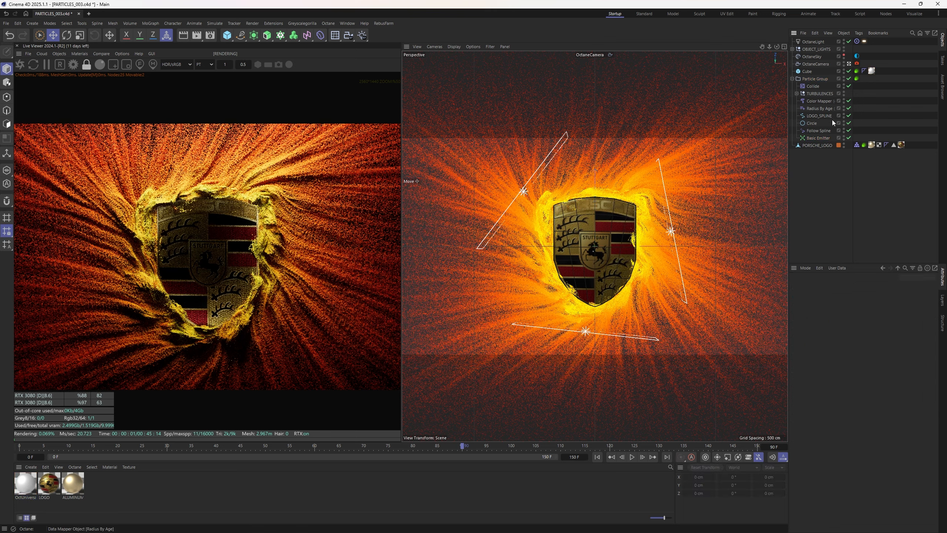
Step: Select the cube, pause the live render and save the project
left_click(808, 71)
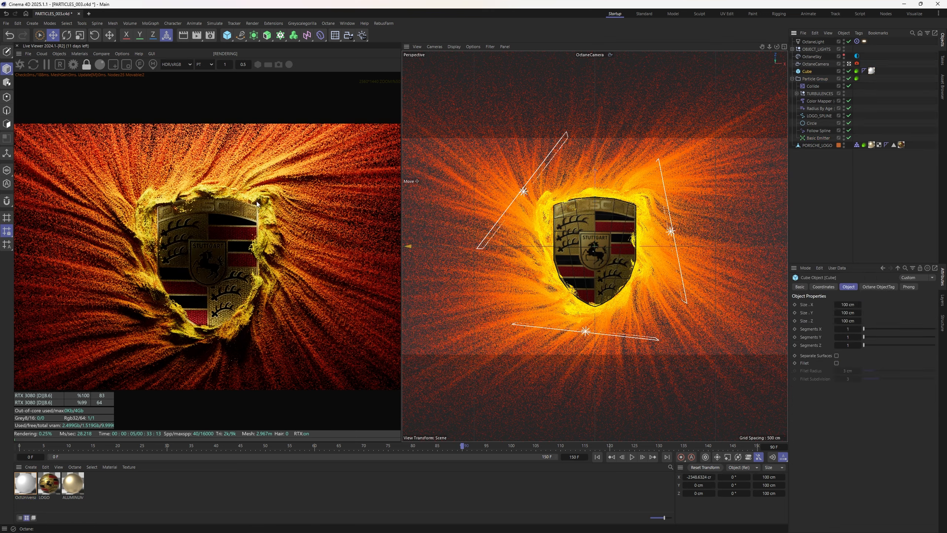
left_click(46, 65)
key("ctrl+s")
Step: Set the Radius By Age data mapper's Upper Out to 0.1 cm and inspect the finer particles in the live render
left_click(822, 108)
left_click(838, 368)
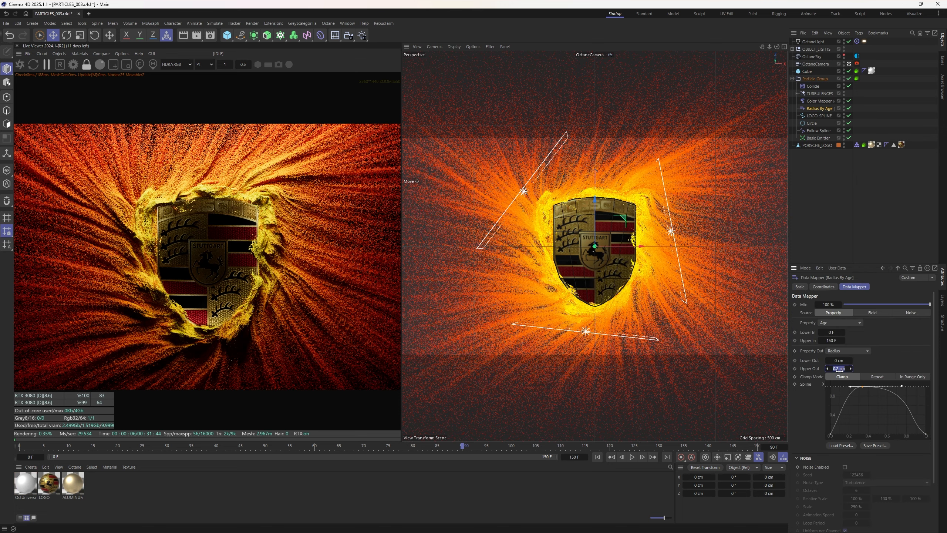
type("0.1")
key("Return")
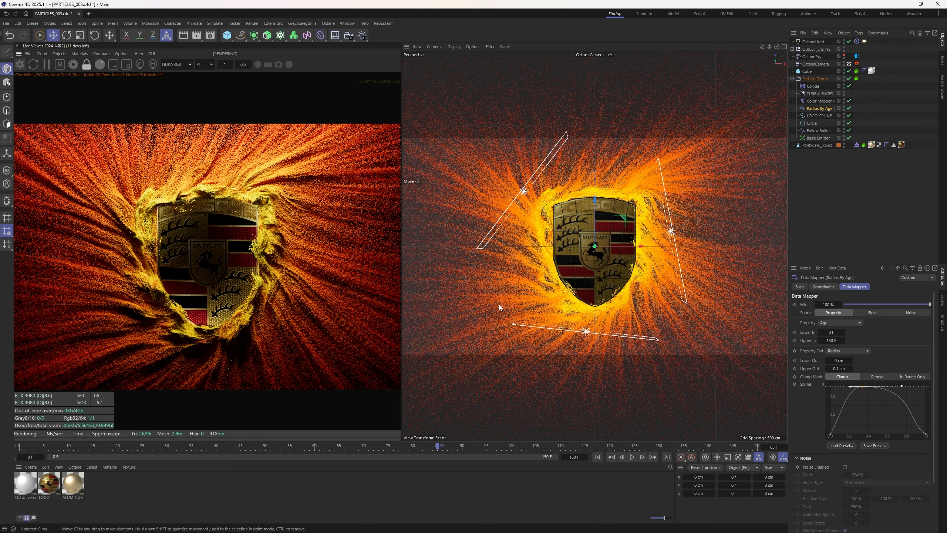
scroll(214, 255, "up", 4)
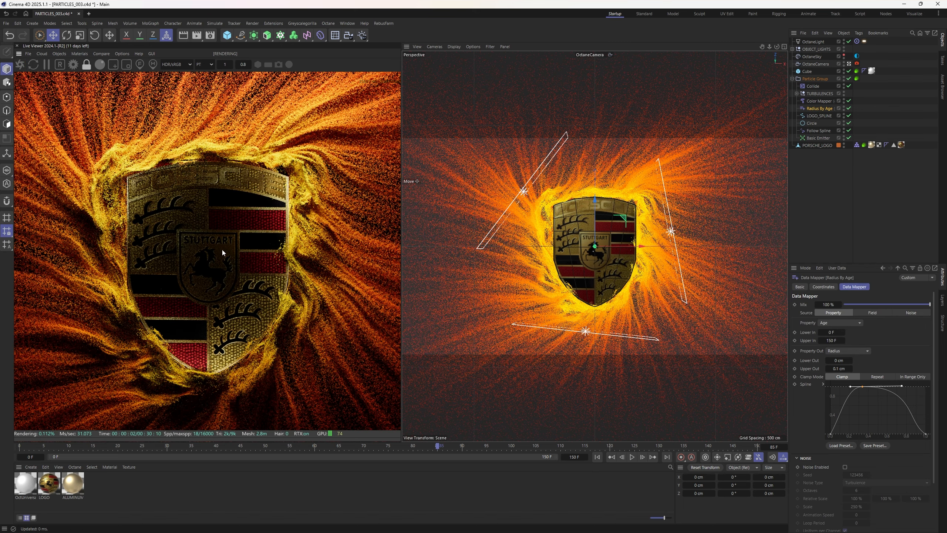
scroll(224, 185, "down", 4)
scroll(241, 223, "down", 1)
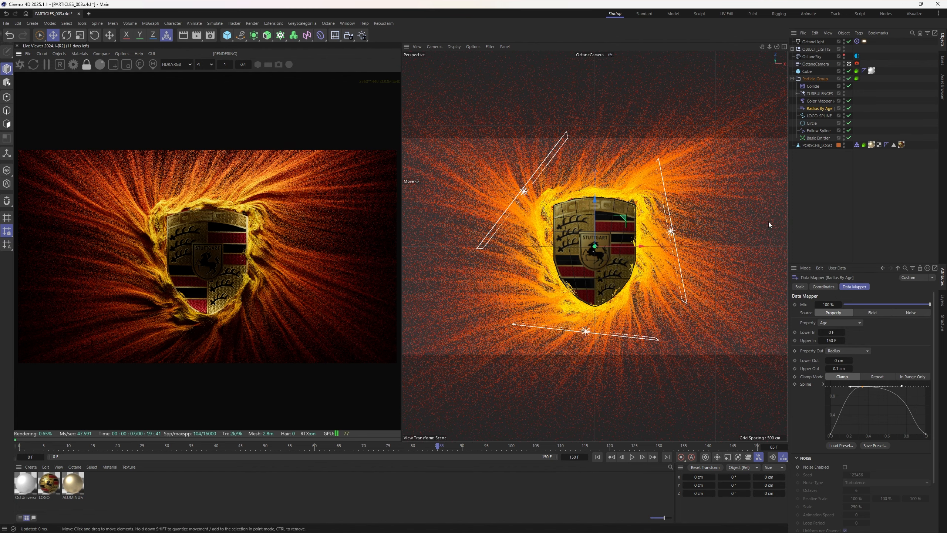
Step: Duplicate the particle cube with its tags and material until there are ten cubes above the Particle Group
left_click(897, 102)
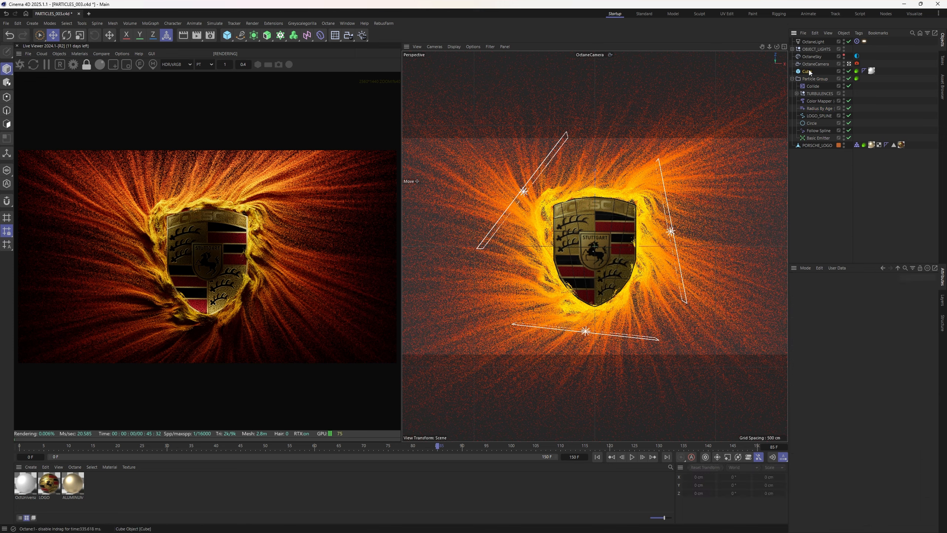
left_click_drag(808, 72, 810, 72, "ctrl")
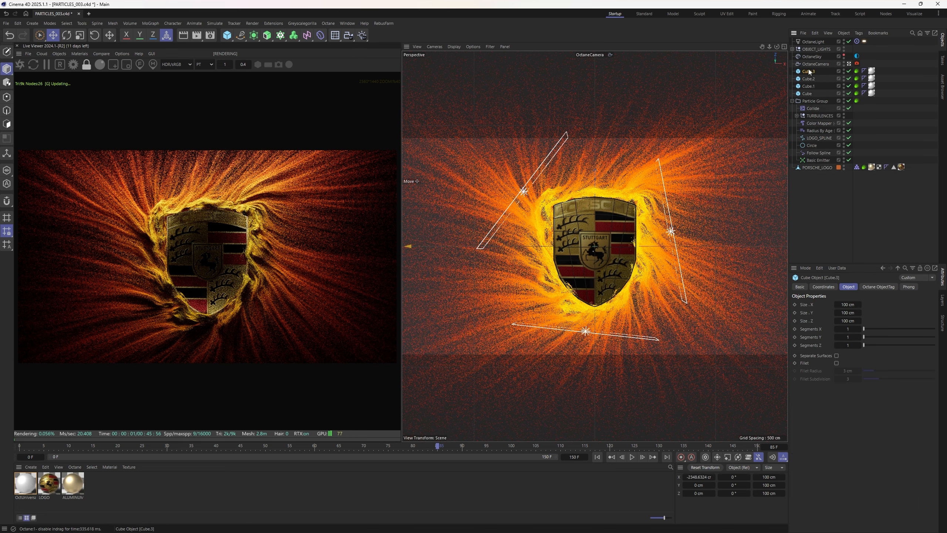
left_click_drag(884, 104, 811, 67)
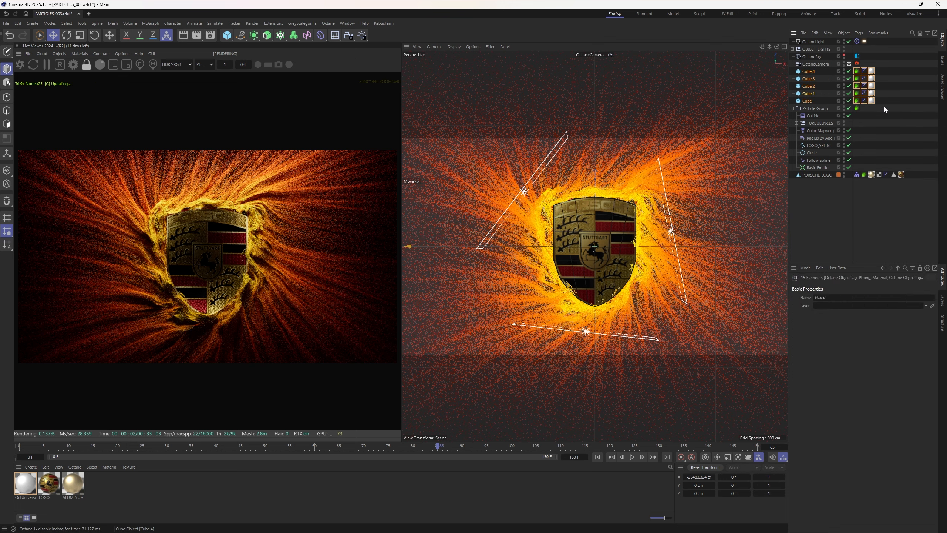
left_click(902, 95)
Step: Rename the topmost cube copy to BIG and set its X, Y and Z sizes to 200 cm
double_click(809, 71)
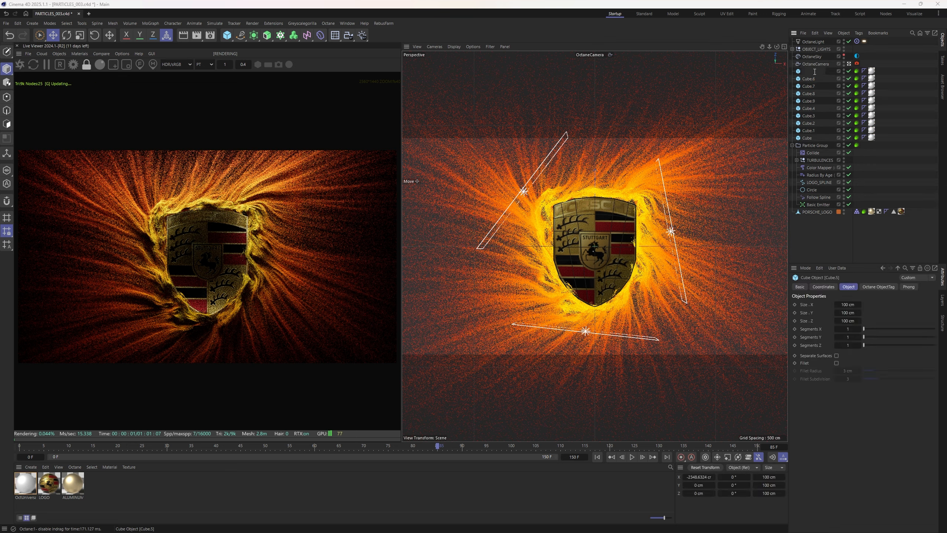
type("BIG")
key("Return")
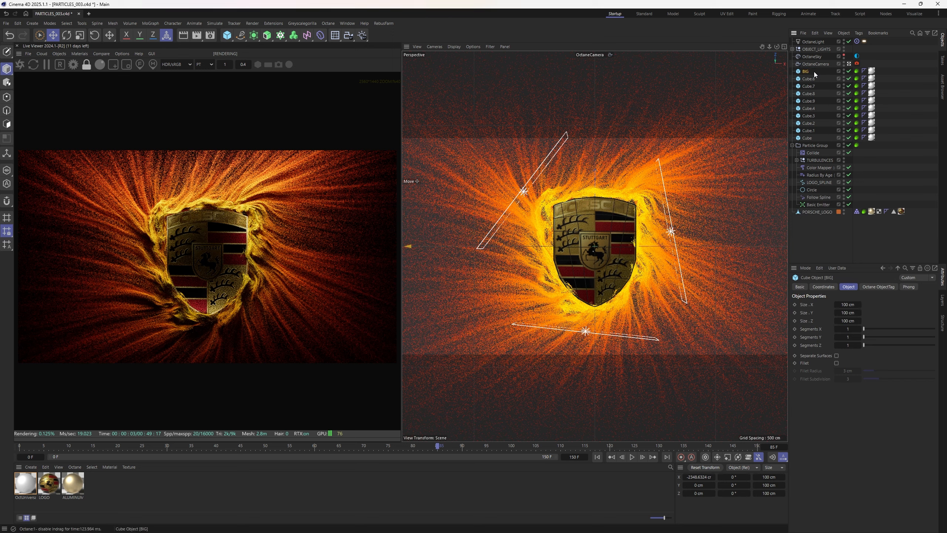
left_click(847, 304)
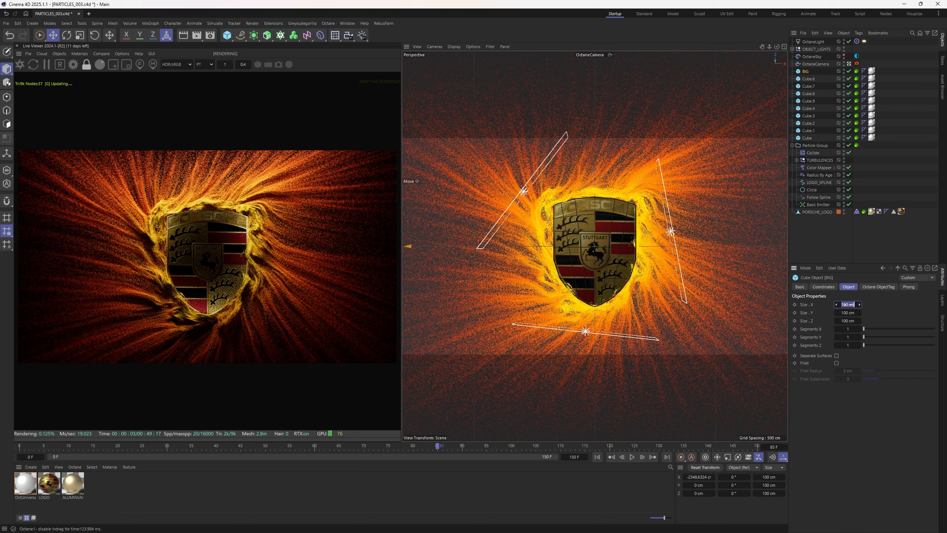
type("200")
key("Tab")
type("200")
key("Tab")
type("200")
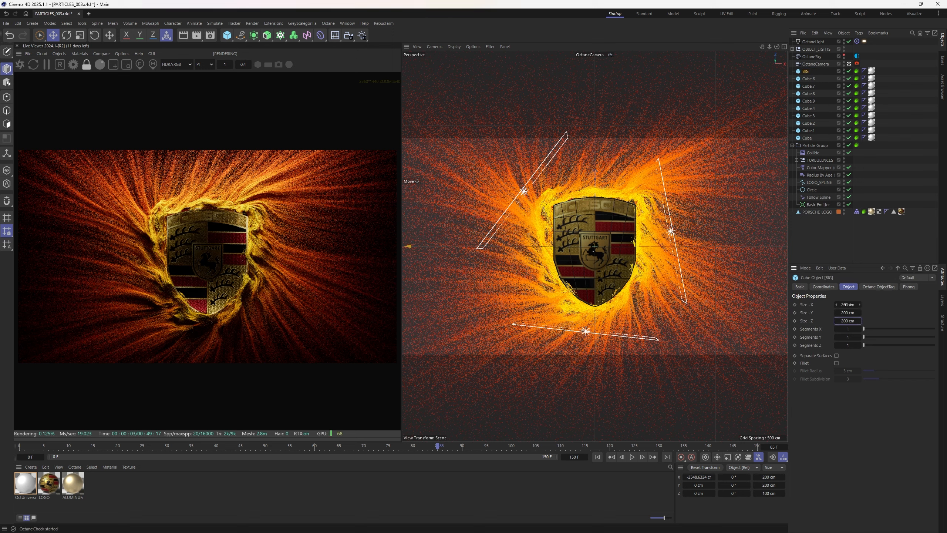
Step: Add BIG and the numbered cube copies to the Particle Rendering geometry list of the Particle Group's Octane object tag
left_click(856, 145)
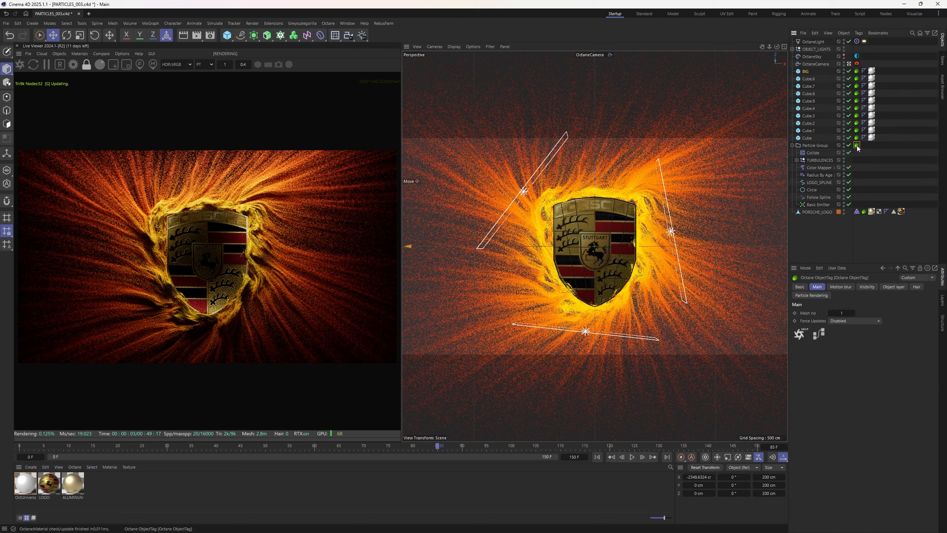
left_click(811, 295)
left_click_drag(881, 131, 804, 75)
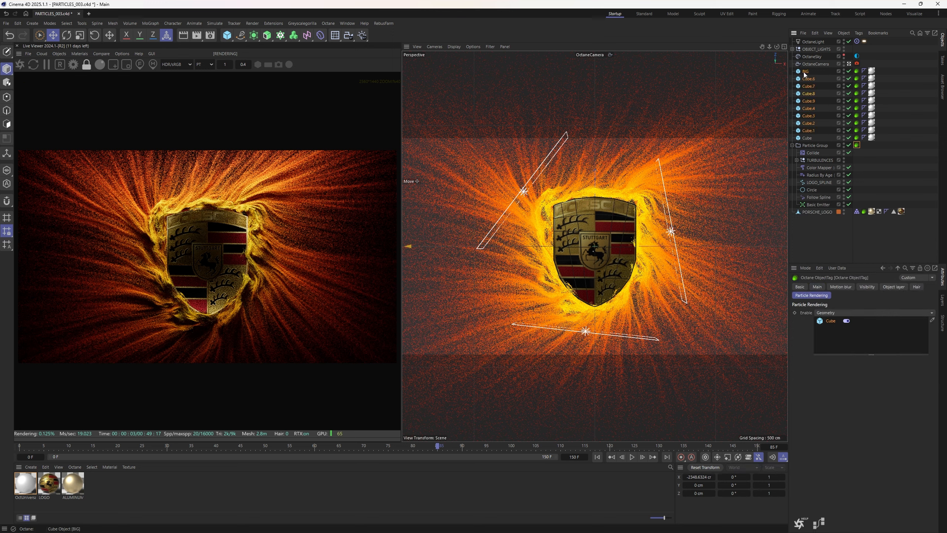
left_click_drag(835, 318, 836, 318)
left_click(895, 167)
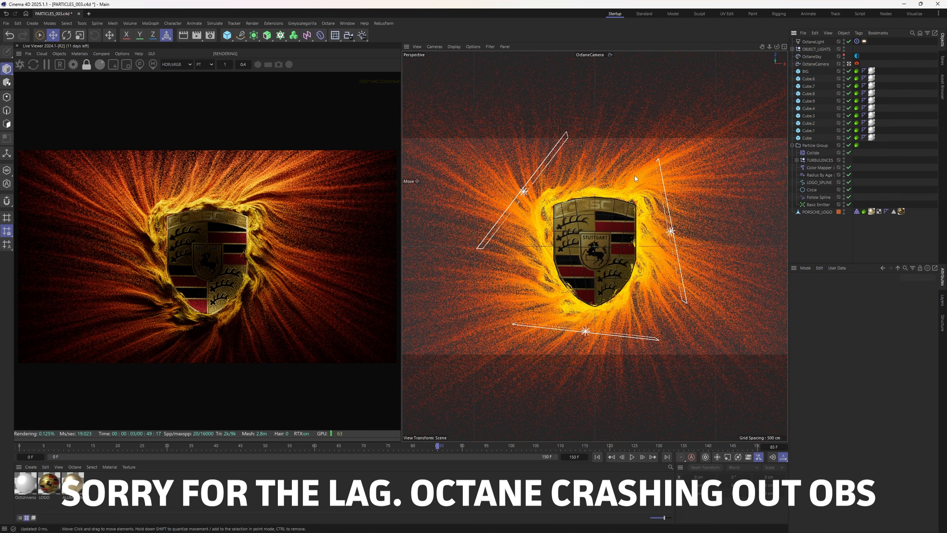
Step: Set the path tracing kernel's Max. samples to 512 in the Octane settings
left_click(73, 65)
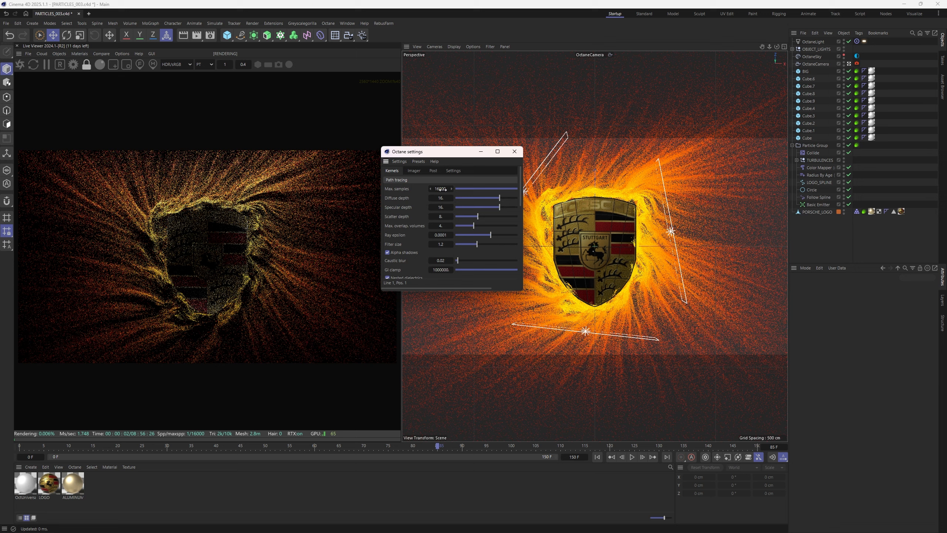
double_click(441, 189)
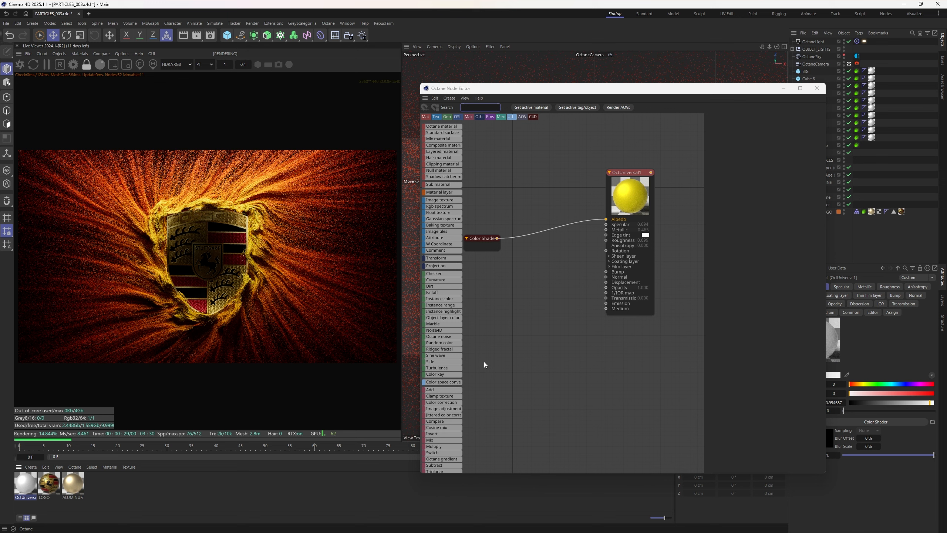
Step: Insert a Gradient node between the Color Shader and OctUniversal1's albedo, with an orange first knot and a salmon-red end knot
left_click_drag(442, 459, 539, 235)
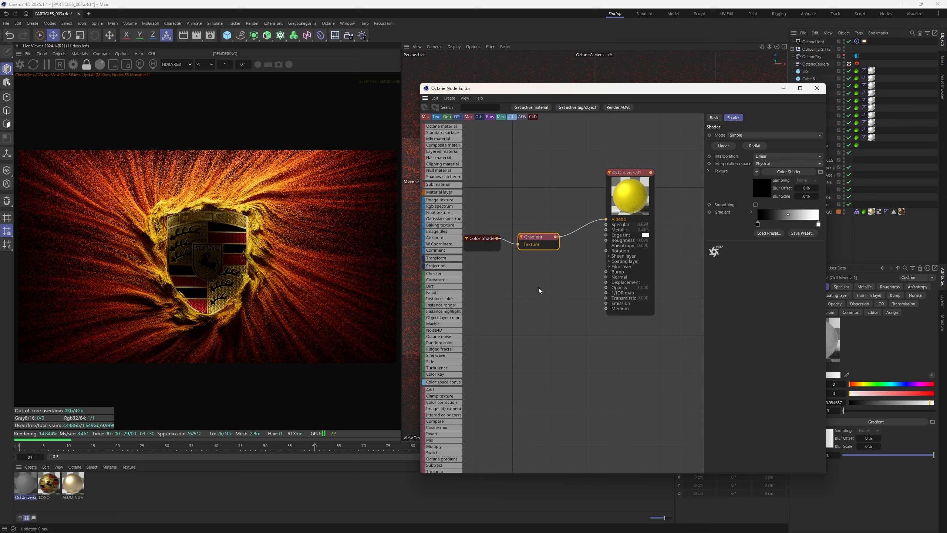
left_click(757, 224)
double_click(758, 224)
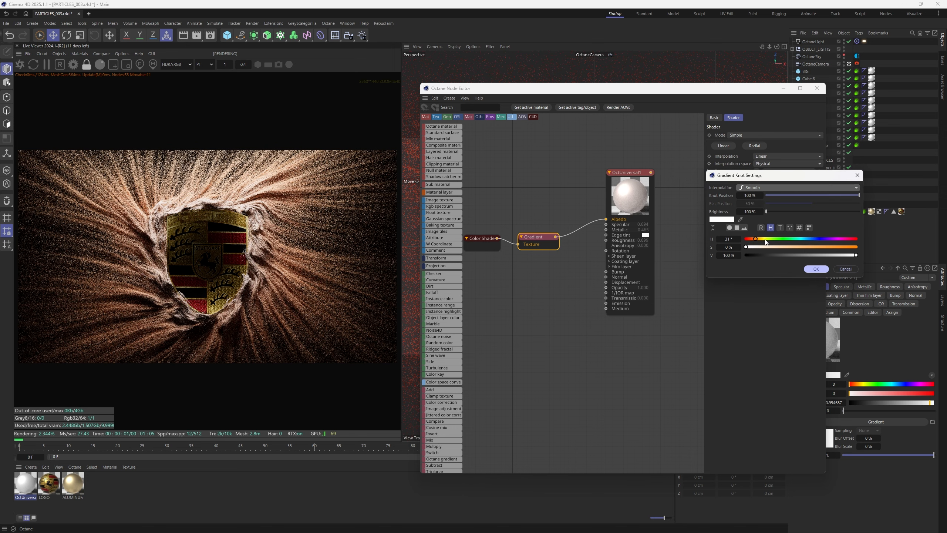
left_click_drag(755, 239, 745, 239)
left_click_drag(746, 247, 813, 247)
left_click(816, 269)
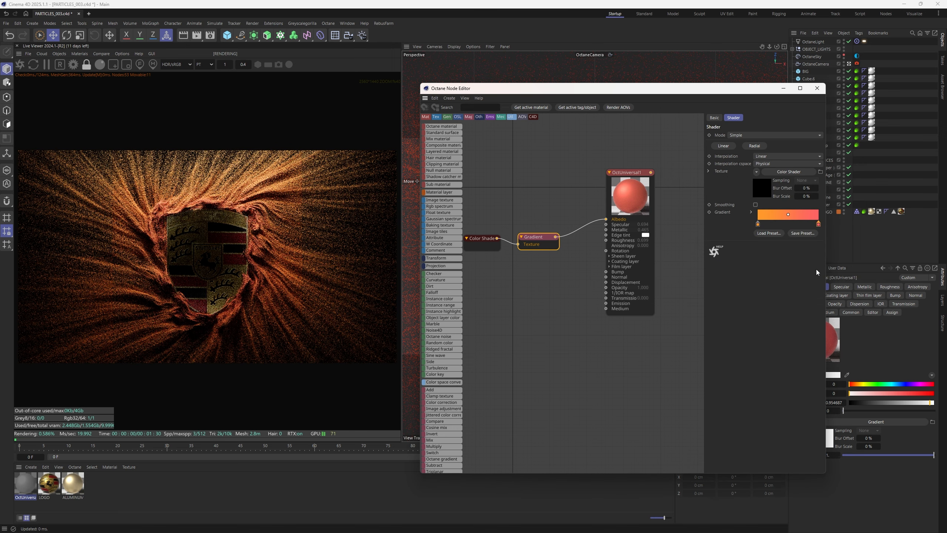
Step: Duplicate the Gradient node, feed it from the Color Shader and connect the copy to the universal material's albedo
left_click_drag(532, 241, 534, 274, "ctrl")
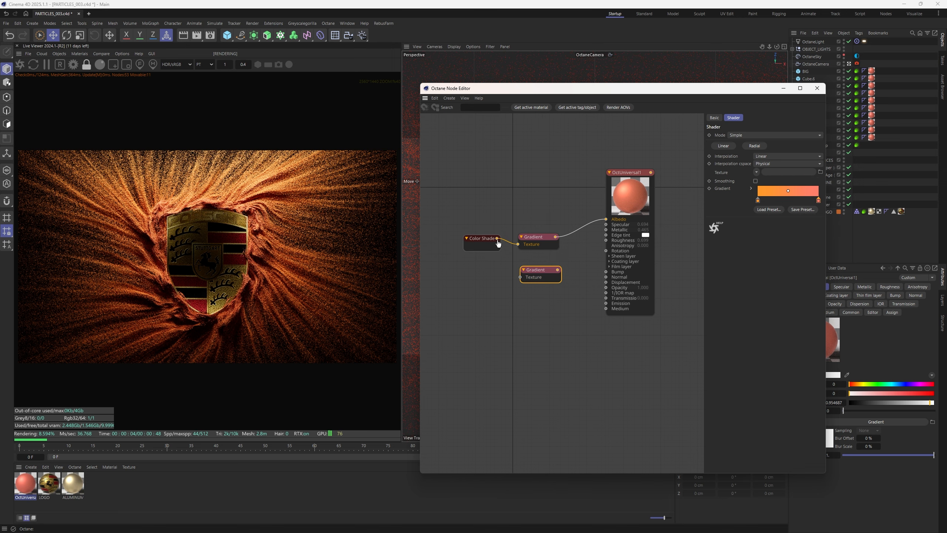
left_click_drag(496, 239, 607, 220)
left_click_drag(539, 274, 537, 267)
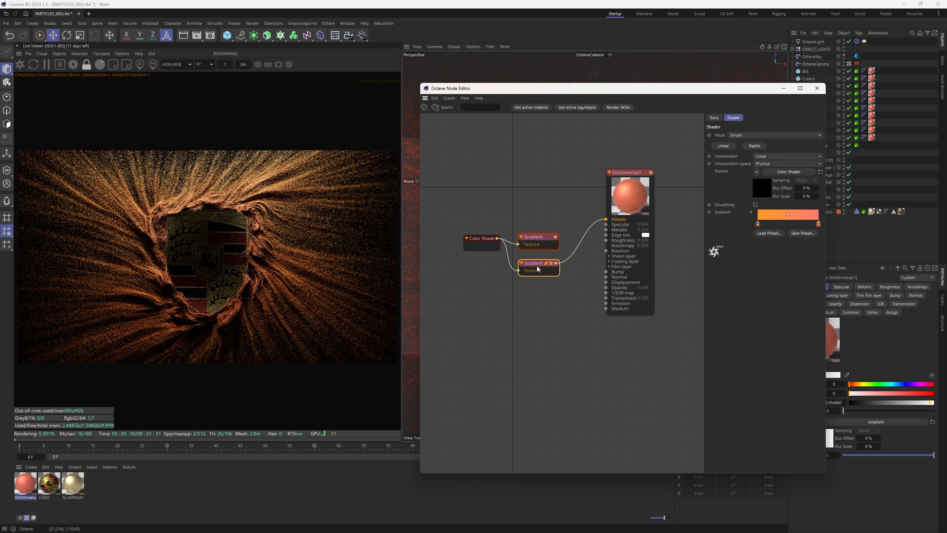
Step: Recolour the duplicated gradient from light blue to white and shift its two knots inward
double_click(758, 223)
left_click(787, 239)
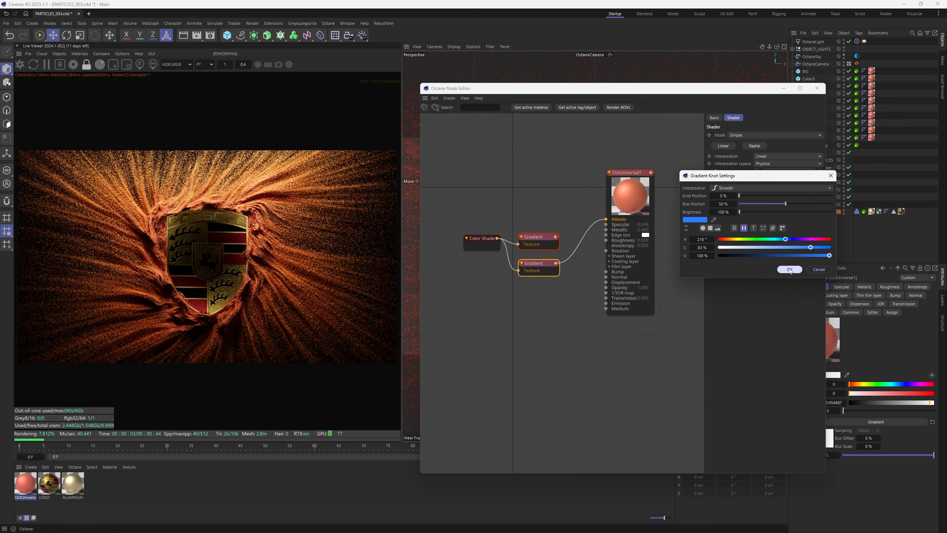
left_click(789, 269)
double_click(819, 225)
mouse_move(810, 247)
left_mouse_down()
mouse_move(740, 248)
mouse_move(769, 224)
mouse_move(804, 224)
mouse_move(779, 226)
left_mouse_up()
left_click(814, 270)
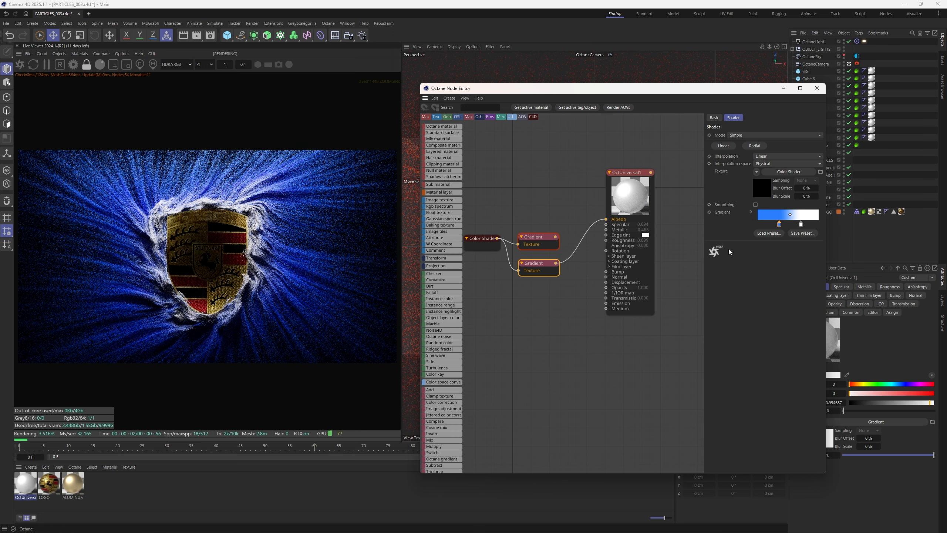
double_click(779, 224)
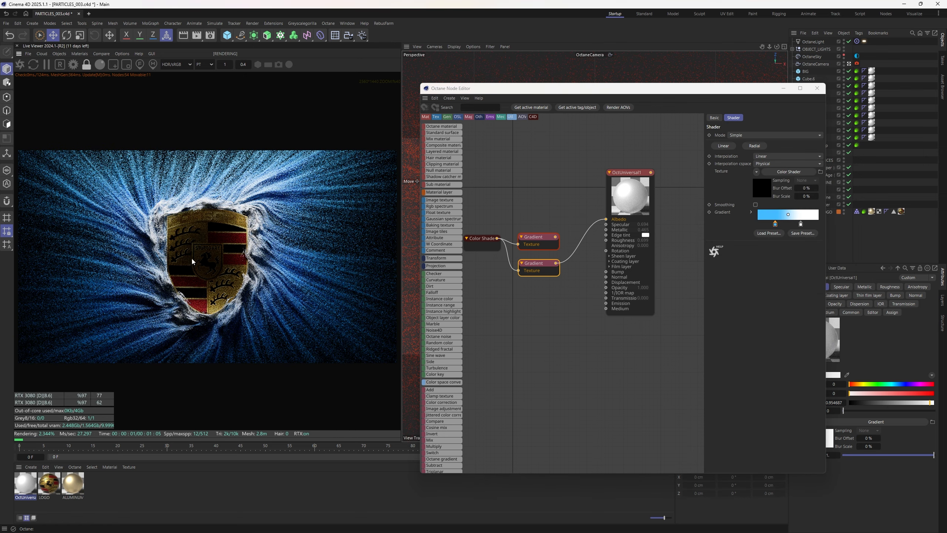
Step: Open the LOGO material's node graph and insert a ColorCorrection node between the crest image texture and the albedo
scroll(207, 260, "up", 2)
left_click(49, 483)
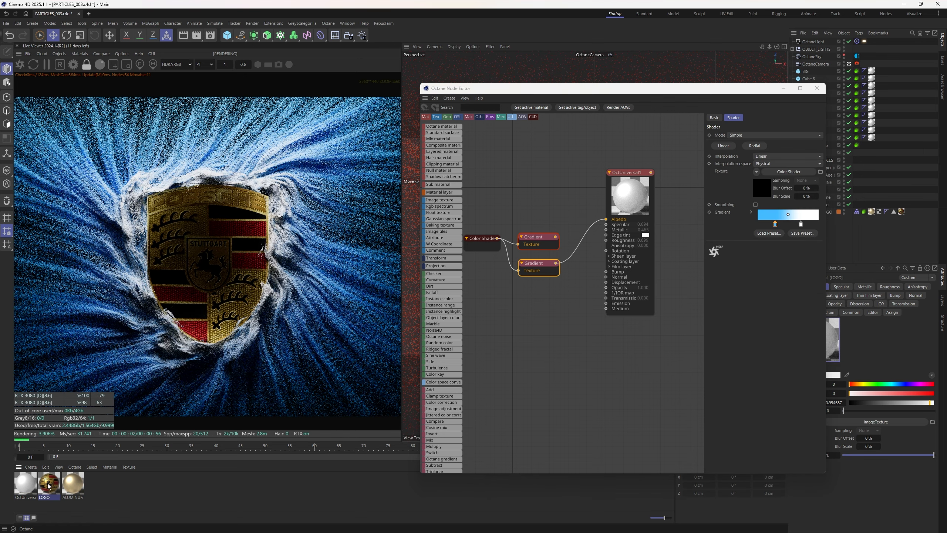
left_click_drag(524, 199, 533, 198)
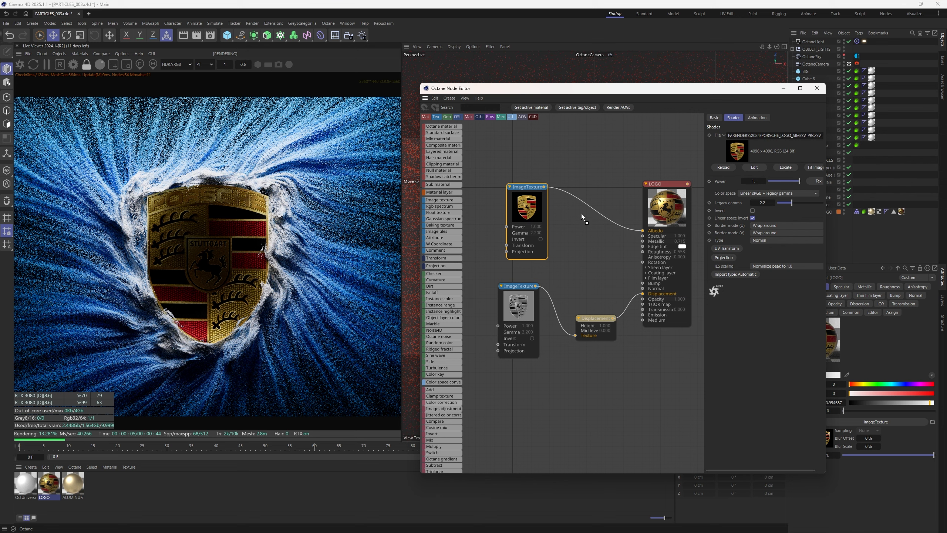
left_click(579, 200)
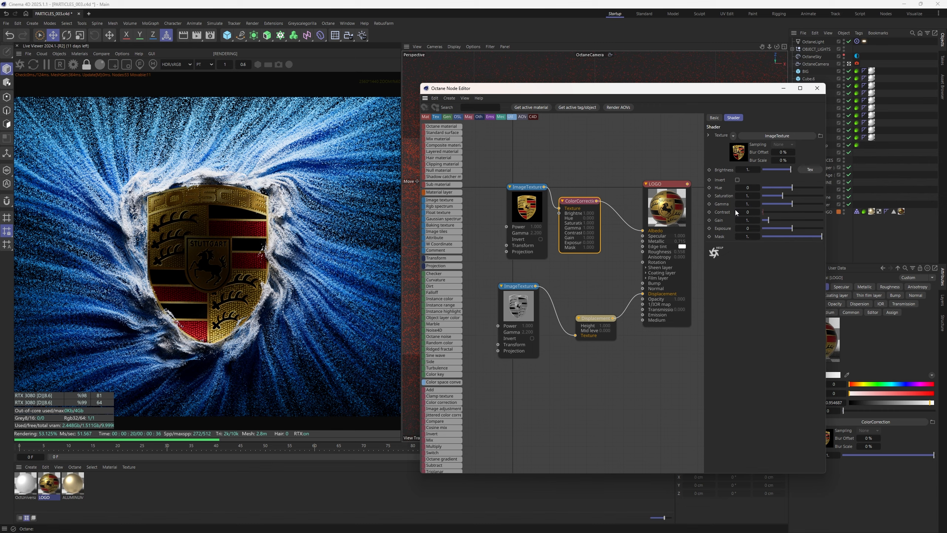
Step: Set the ColorCorrection node's saturation to 0 and gamma to about 1.65, and close the node editor
left_click_drag(782, 196, 762, 196)
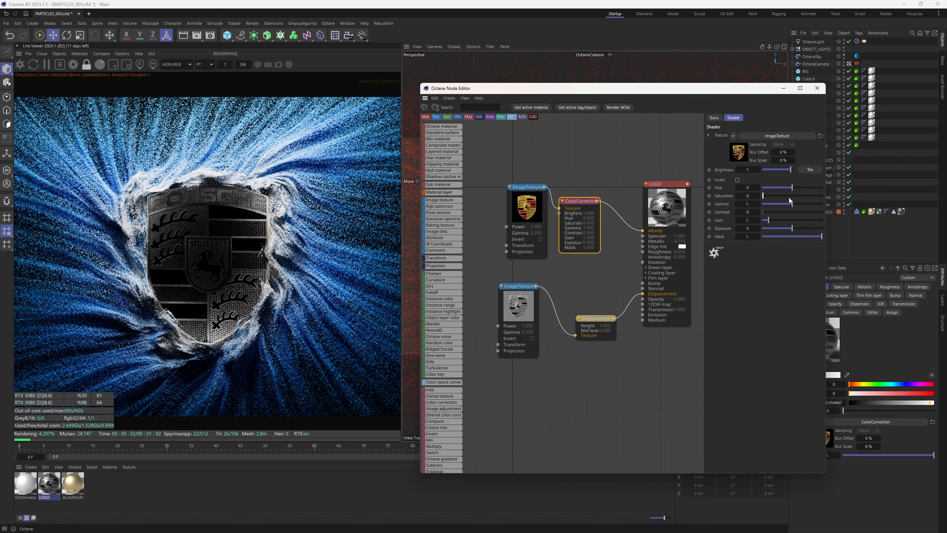
left_click_drag(789, 204, 795, 203)
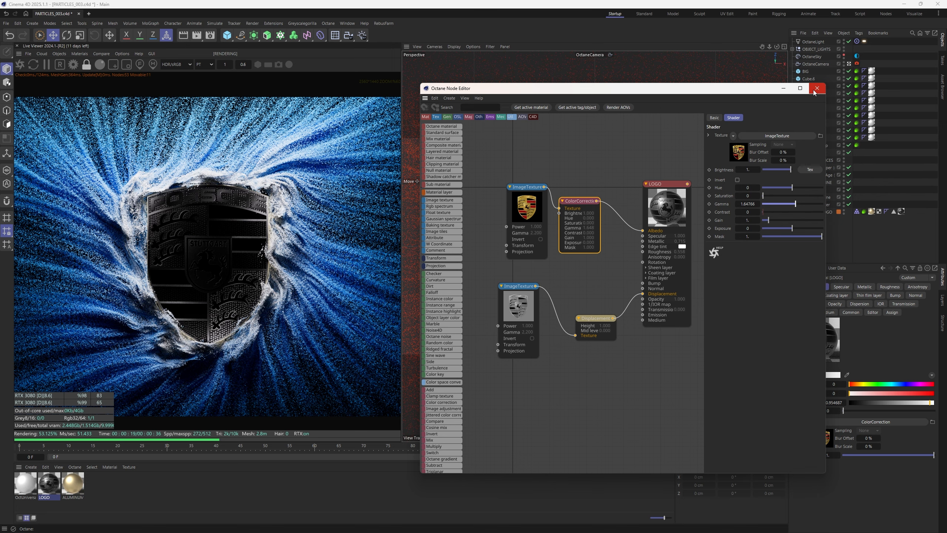
left_click(813, 91)
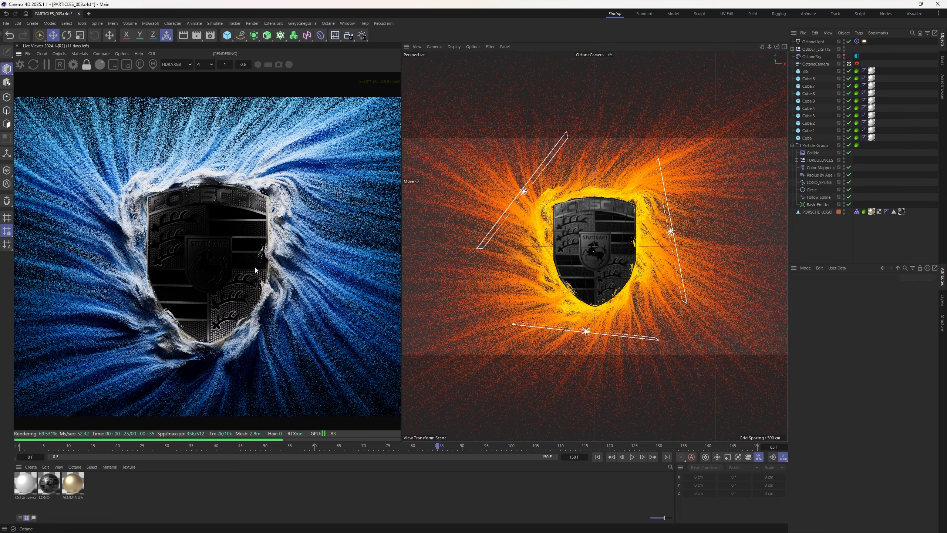
Step: Check the dark crest in the live render and set the Octane camera tag's imager vignetting to 0.52
scroll(215, 284, "down", 3)
scroll(215, 285, "up", 4)
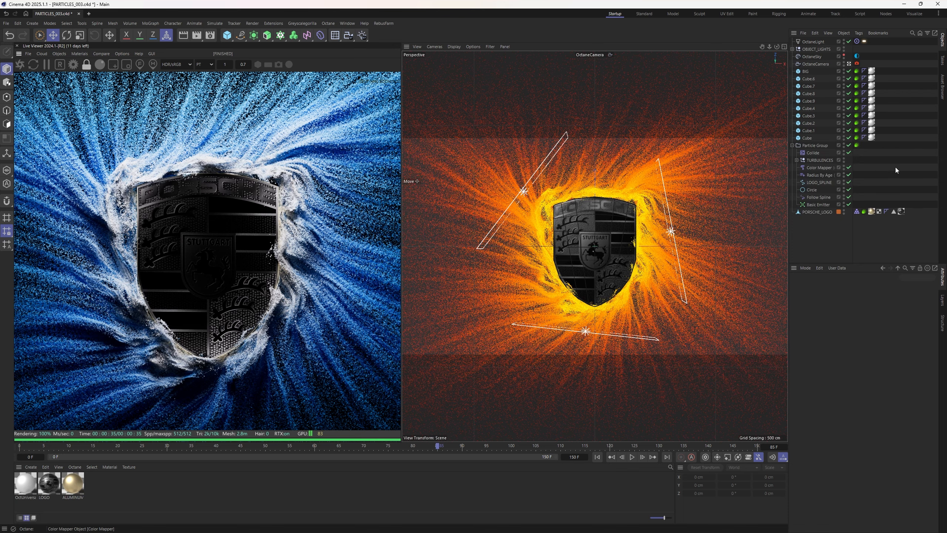
scroll(228, 226, "down", 3)
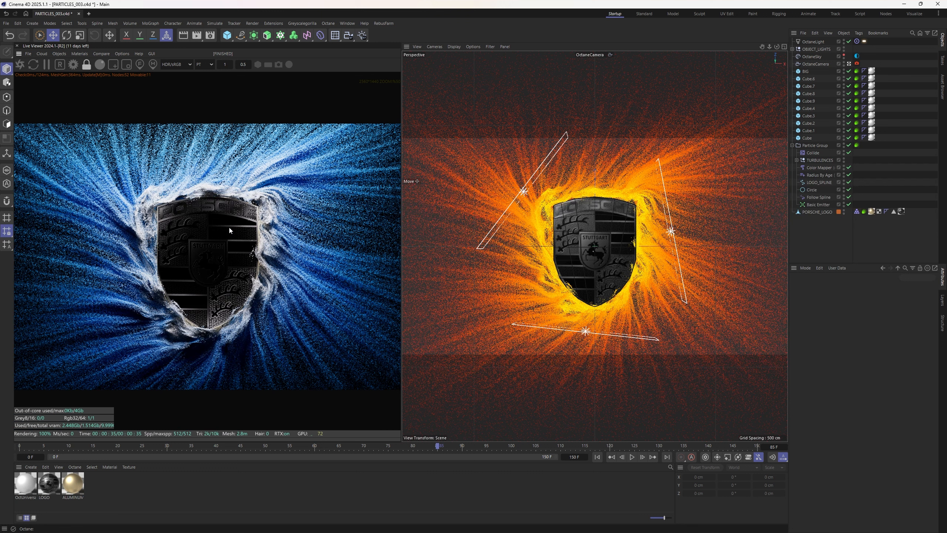
left_click(857, 63)
left_click_drag(874, 414, 902, 415)
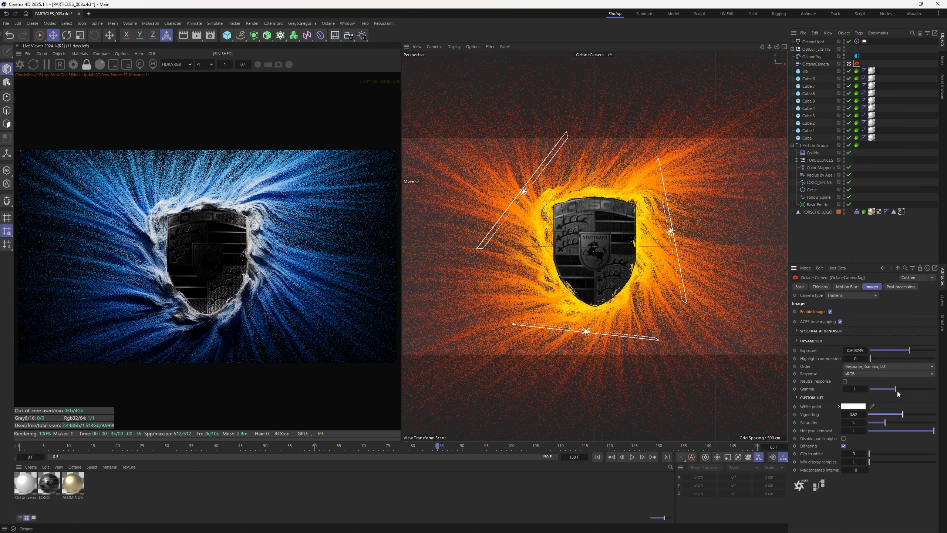
left_click(862, 225)
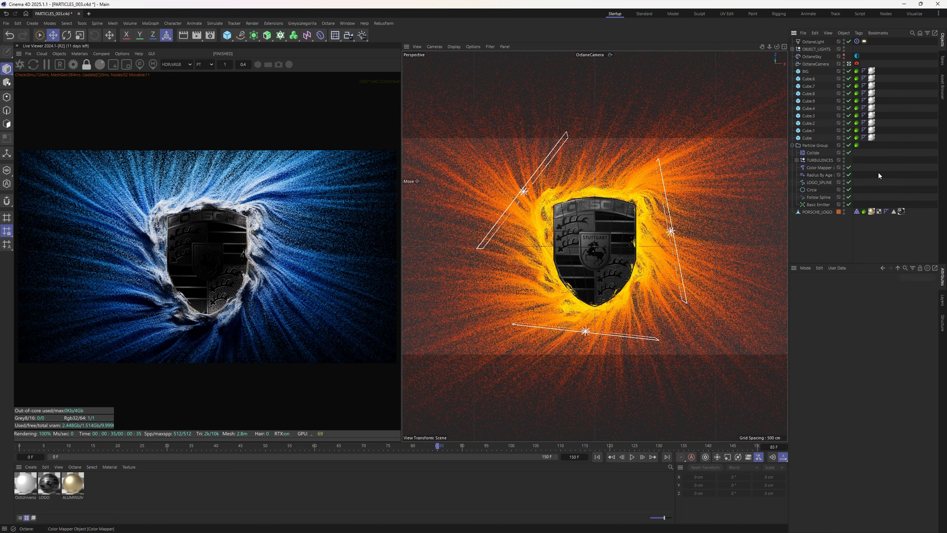
Step: Leave the camera view, raise OctaneLight.1 in the OBJECT_LIGHTS group to a Y position of about 12.8 cm and save the project
key("F2")
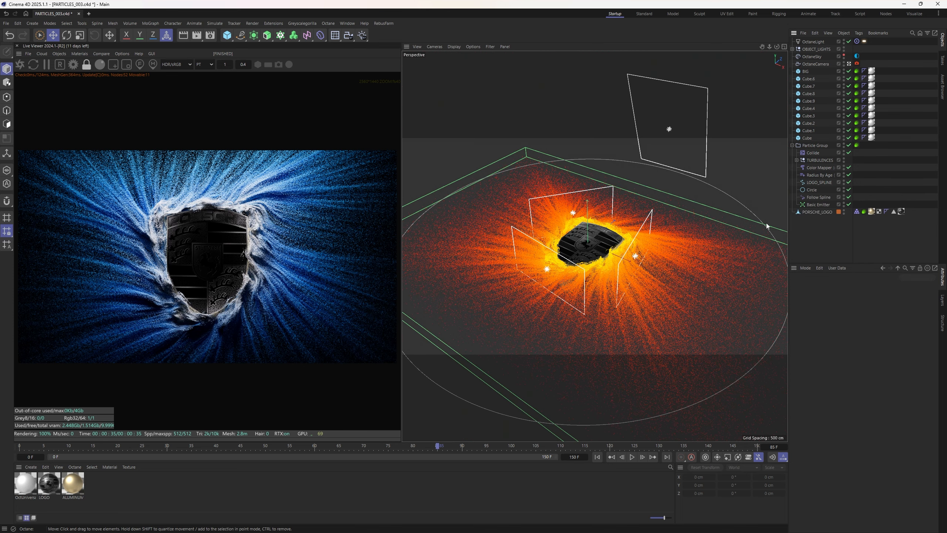
left_click(792, 49)
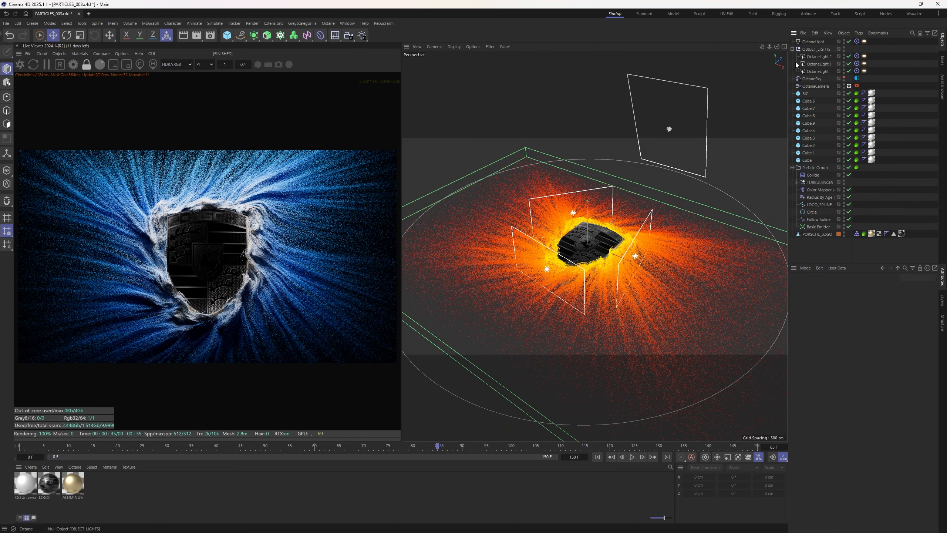
left_click(814, 64)
key("x")
key("z")
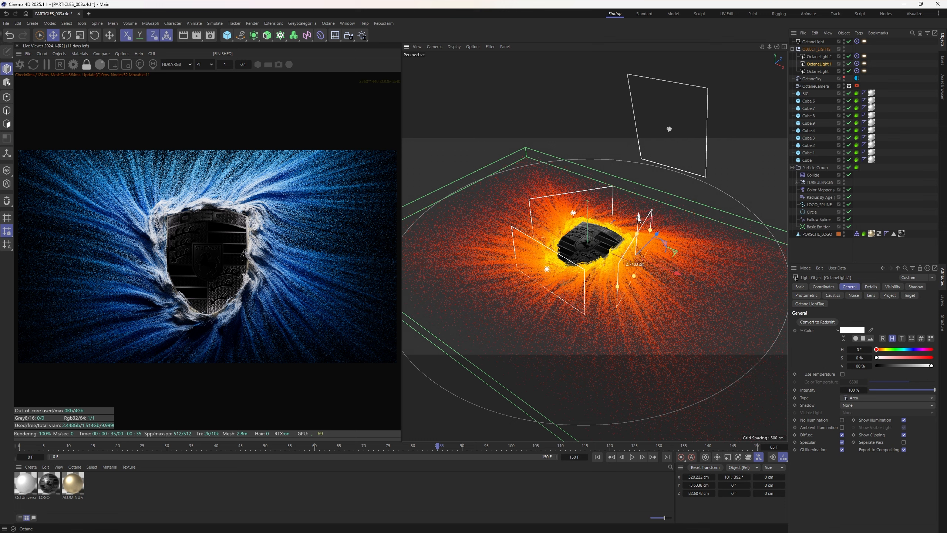
left_click_drag(638, 211, 638, 208)
key("ctrl+s")
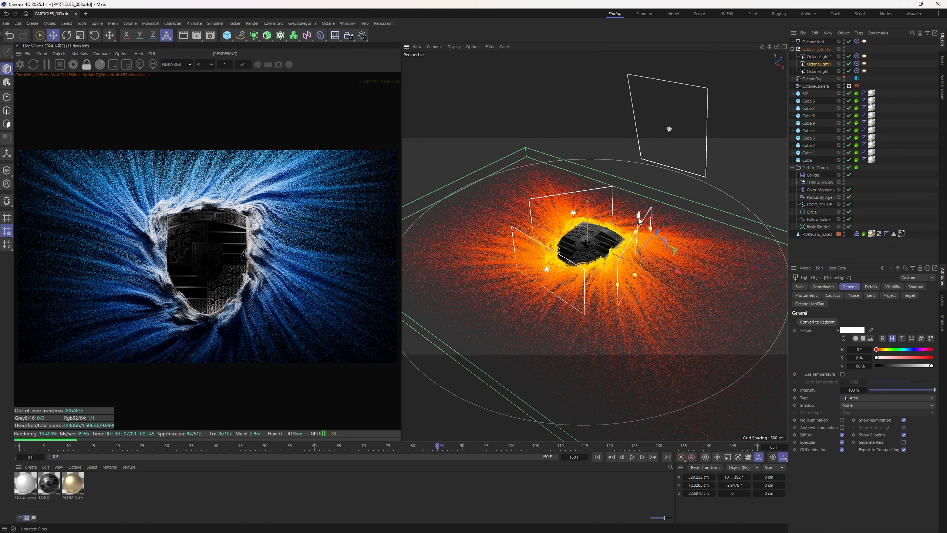
Step: Raise OctaneLight in the OBJECT_LIGHTS group to Y about 81.8 cm and reposition OctaneLight.1 at X about 265.8 cm, Y about 53.8 cm
left_click(818, 72)
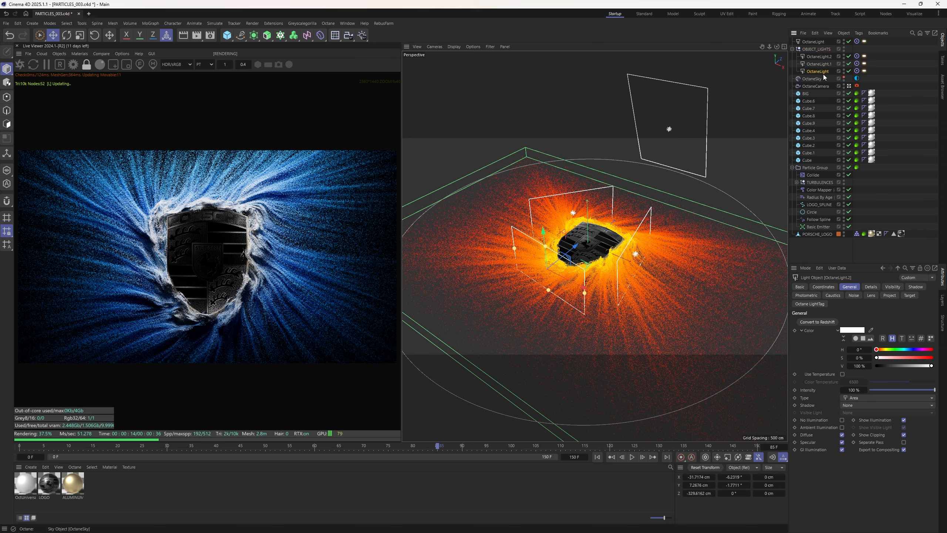
left_click_drag(572, 175, 574, 209)
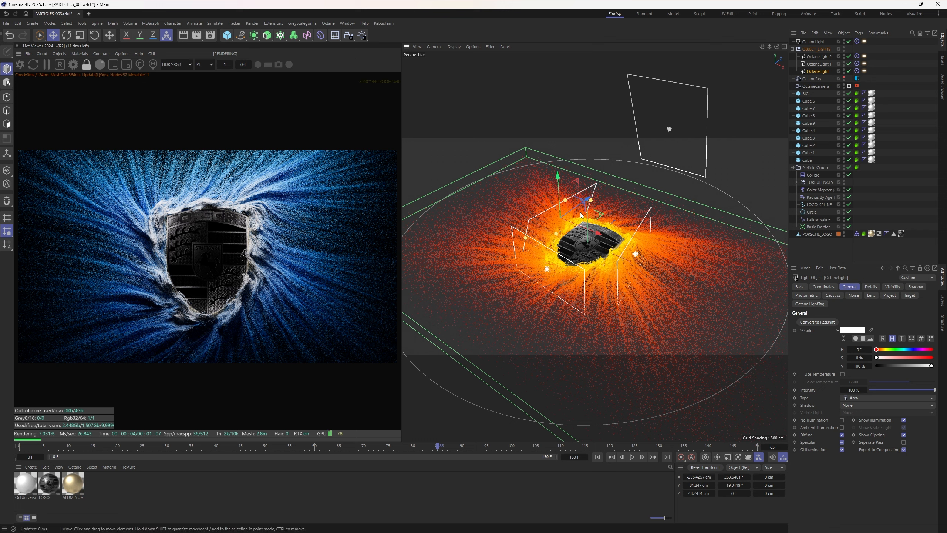
left_click(816, 64)
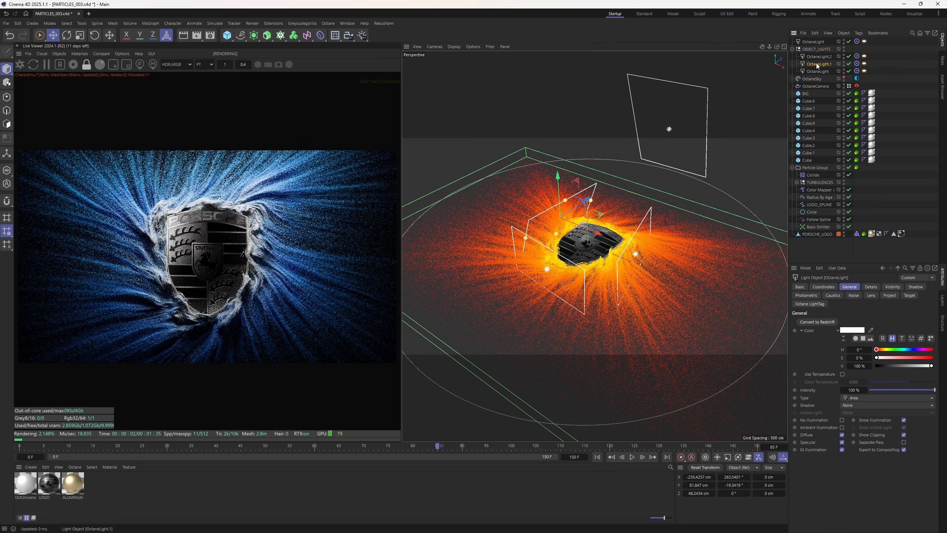
left_click_drag(652, 263, 641, 258)
left_click_drag(625, 211, 624, 204)
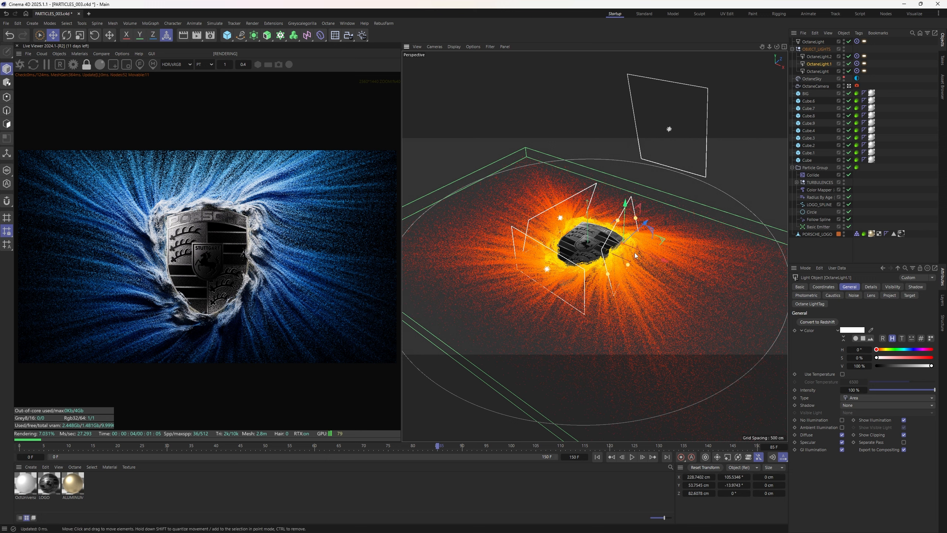
left_click_drag(638, 252, 639, 250)
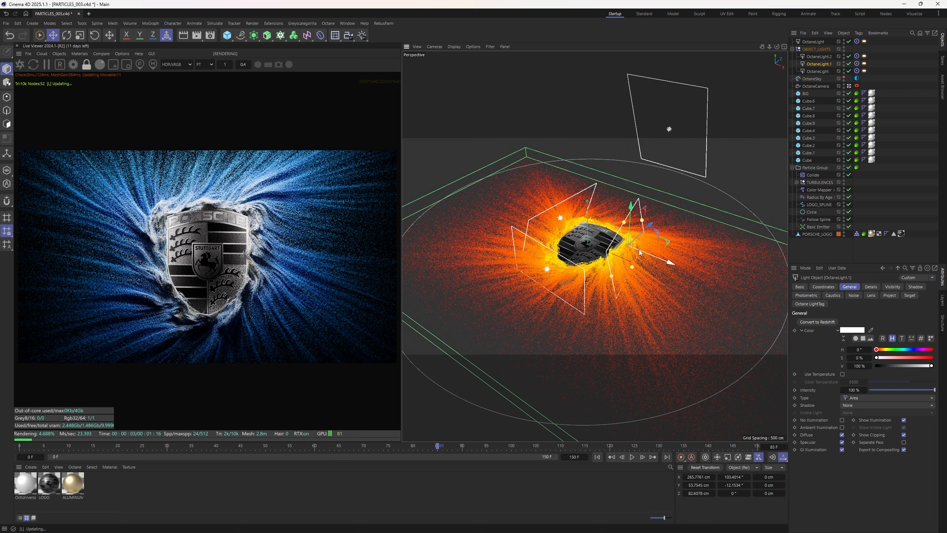
left_click(639, 250)
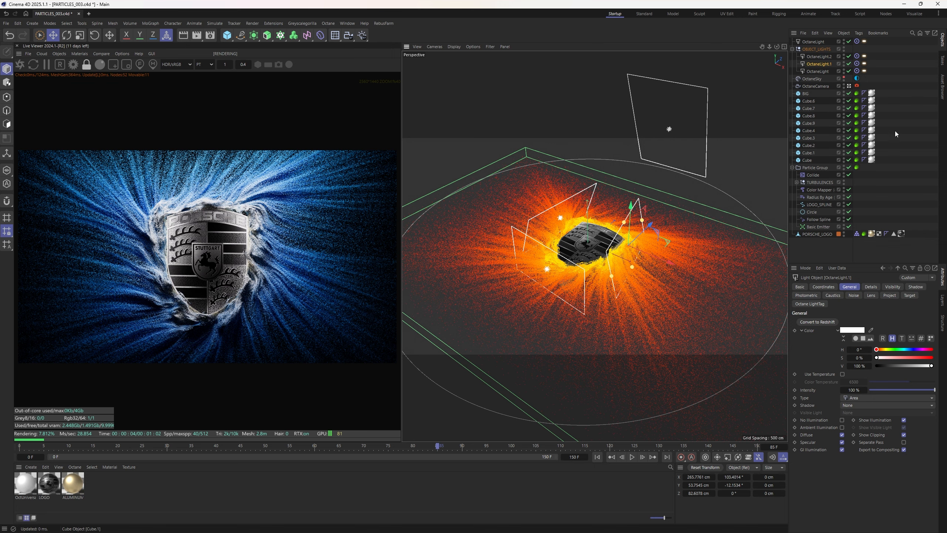
Step: Duplicate the large top-level OctaneLight and place the copy on the opposite side of the logo at Y about 207 cm, Z about -1550 cm
key("F3")
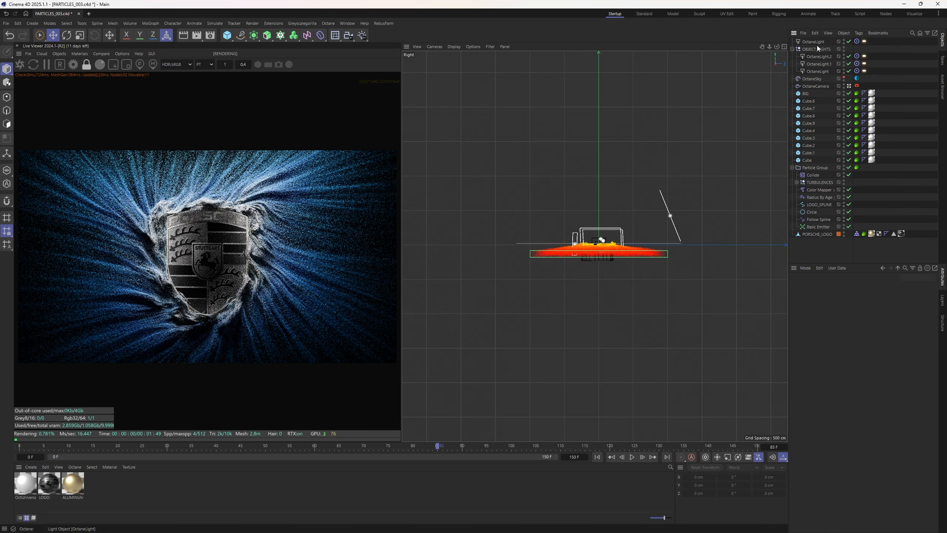
left_click_drag(816, 43, 816, 47, "ctrl")
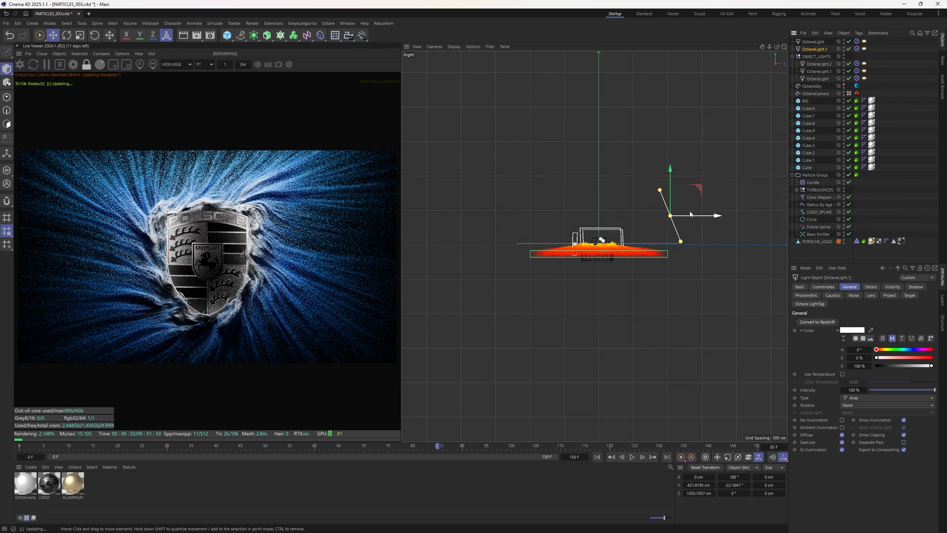
left_click_drag(687, 217, 491, 227)
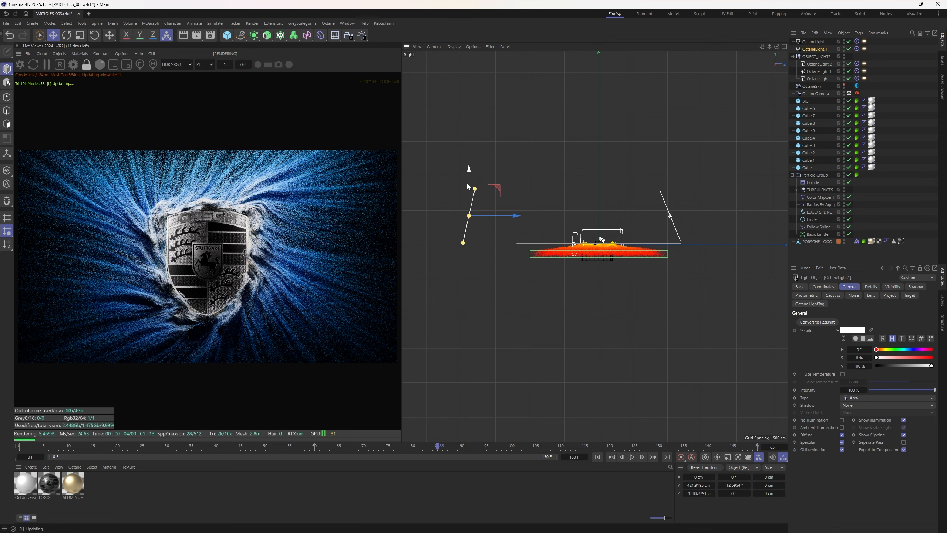
left_click_drag(467, 184, 466, 202)
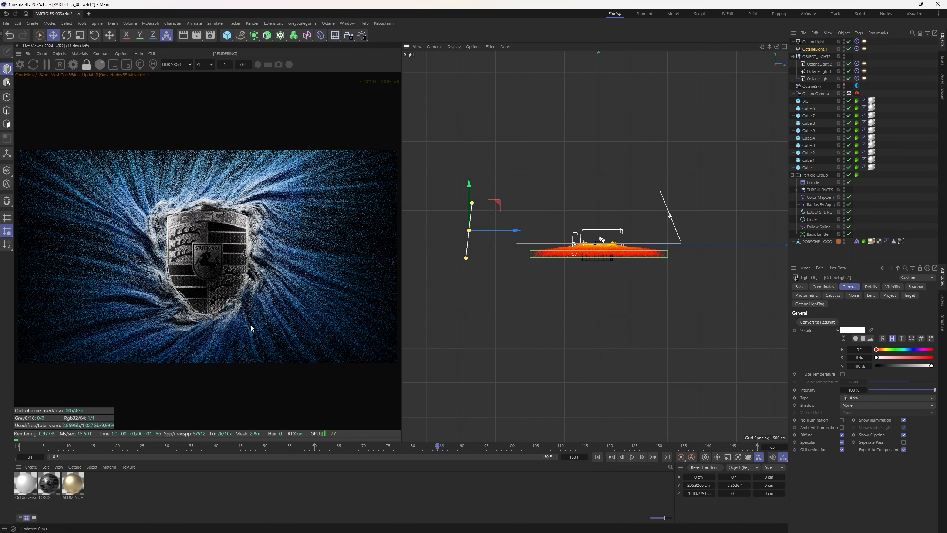
scroll(203, 285, "down", 1)
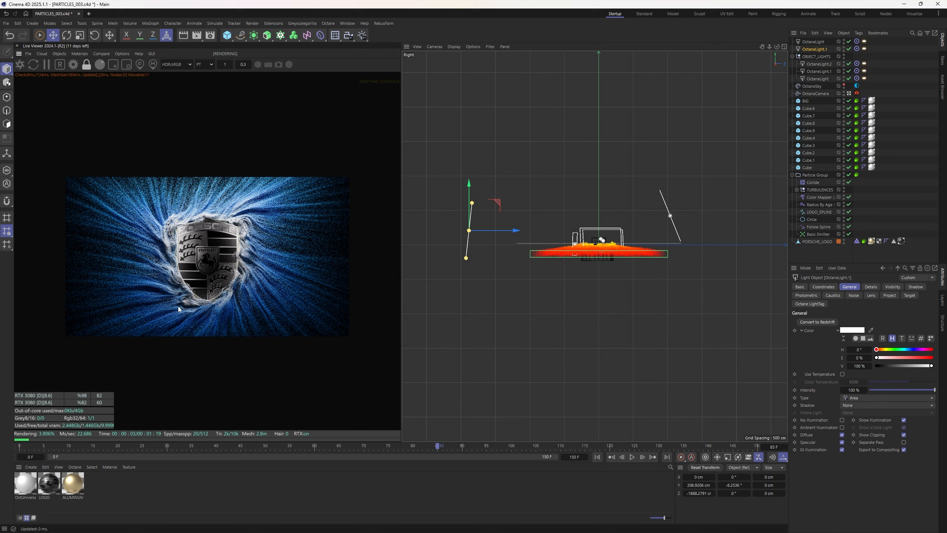
left_click_drag(516, 231, 539, 231)
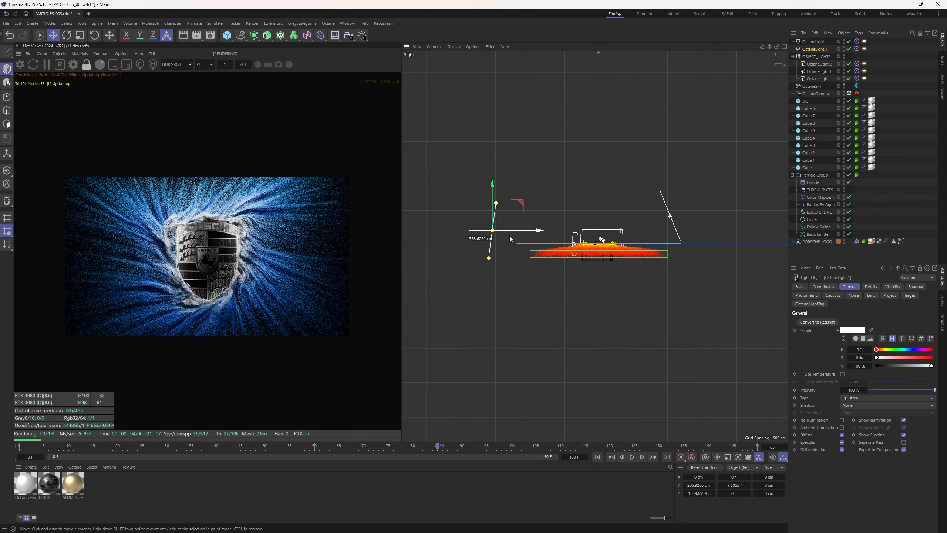
scroll(377, 255, "up", 1)
Step: Load the SV-PRODUCT-002.cube file as custom LUT in the Octane camera tag's imager
left_click(857, 94)
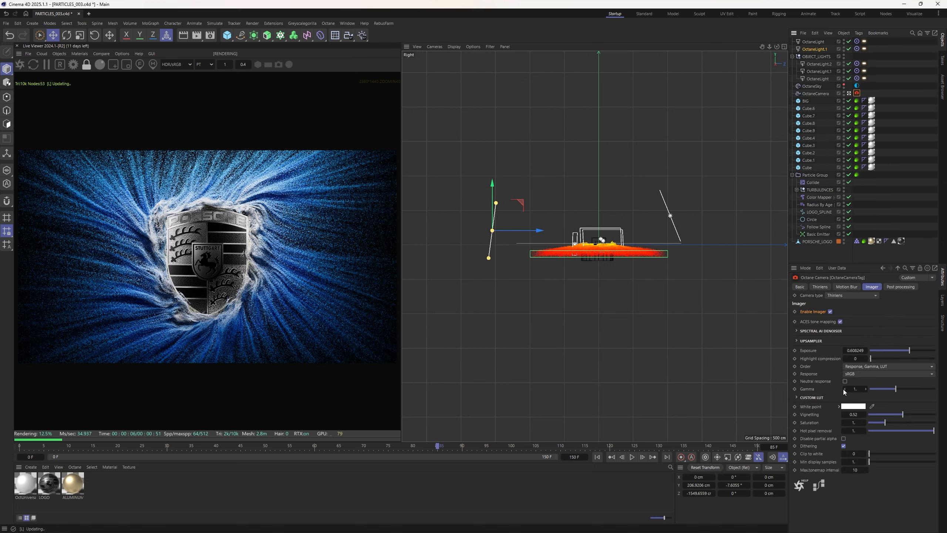
left_click(803, 398)
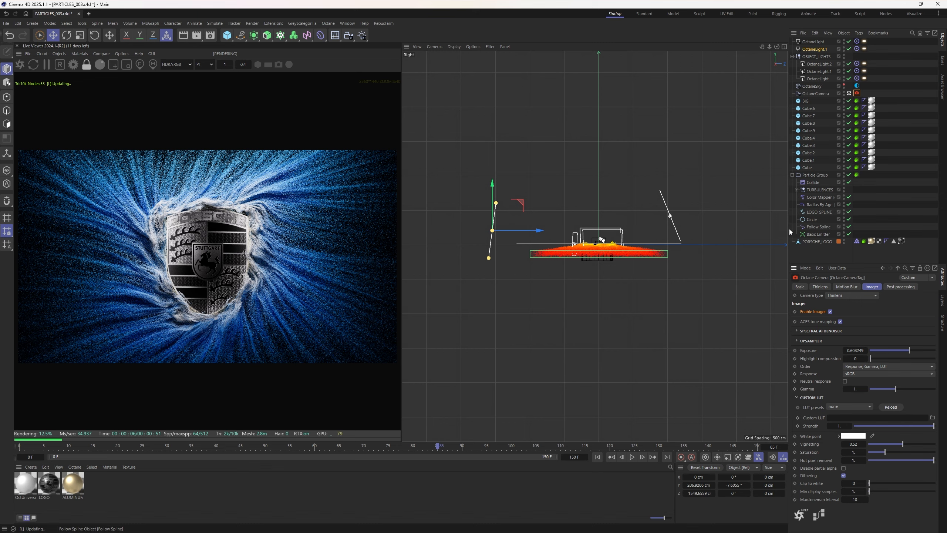
left_click_drag(789, 231, 765, 230)
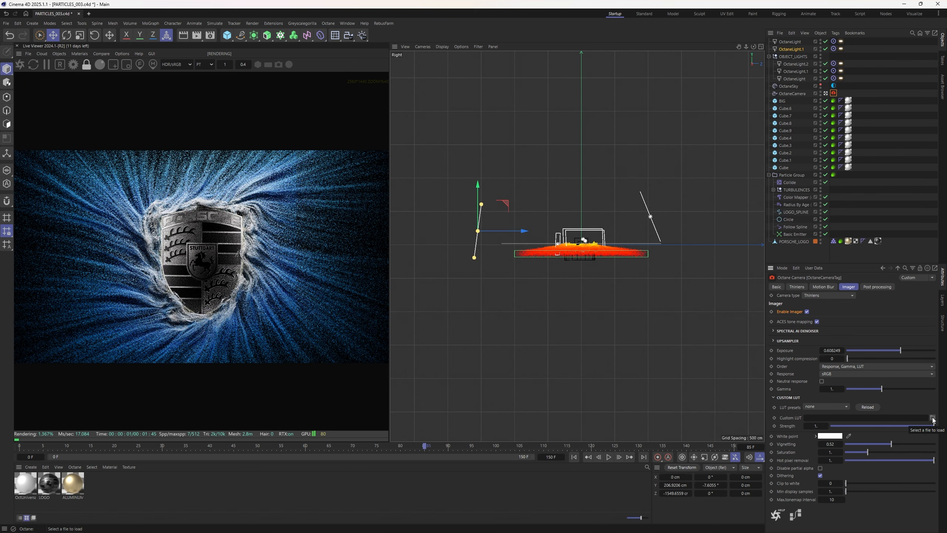
left_click(932, 418)
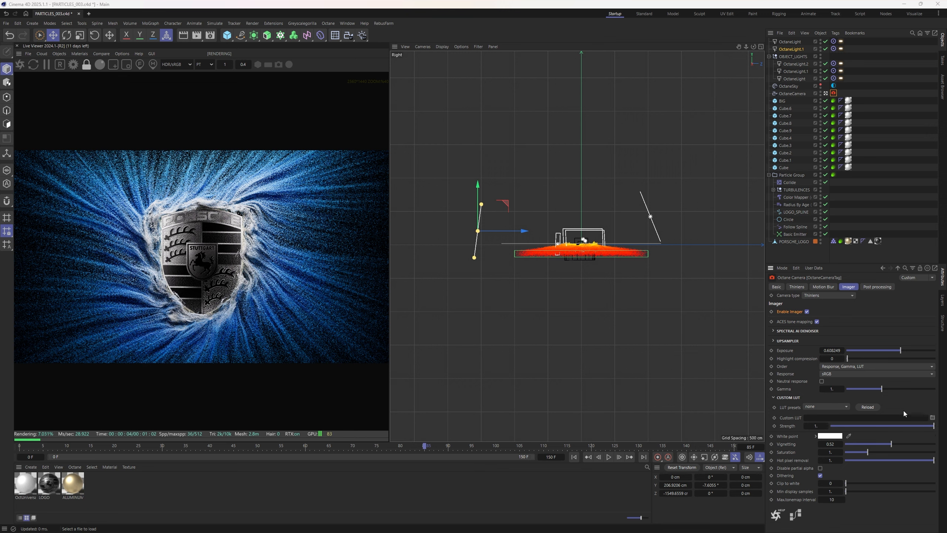
Step: Disable ACES tone mapping and set highlight compression to 1, exposure about 0.31, gamma about 0.78, vignetting about 0.6 and saturation about 1.28
left_click(817, 321)
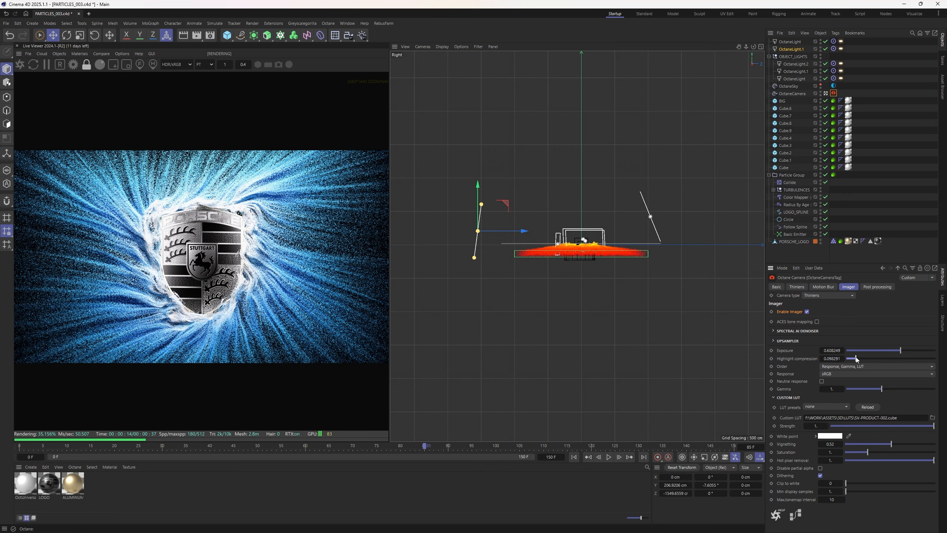
left_click_drag(847, 359, 895, 352)
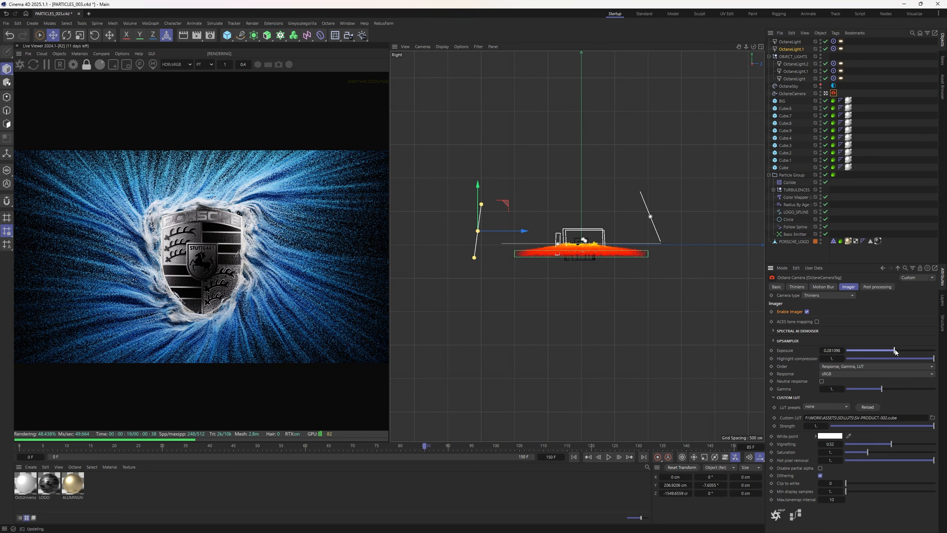
left_click_drag(882, 389, 878, 390)
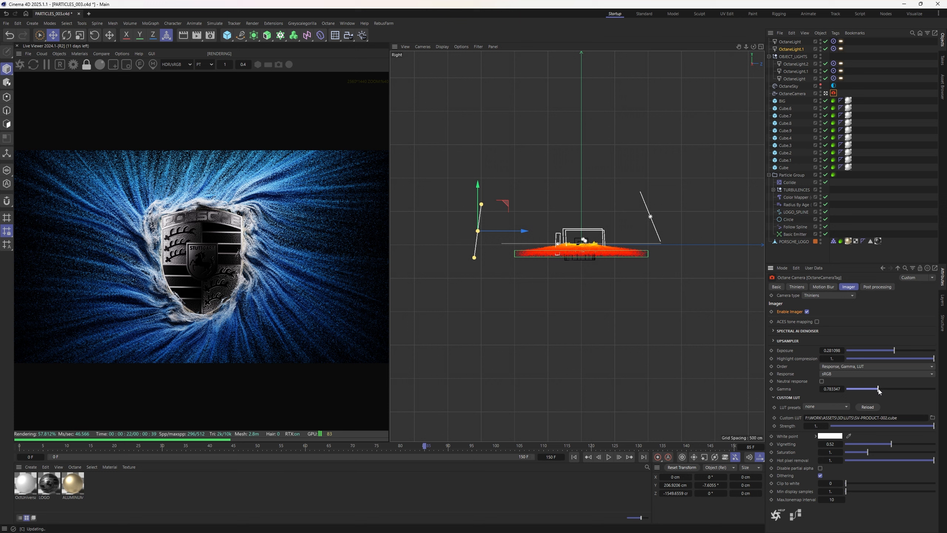
left_click_drag(867, 452, 904, 447)
left_click(877, 286)
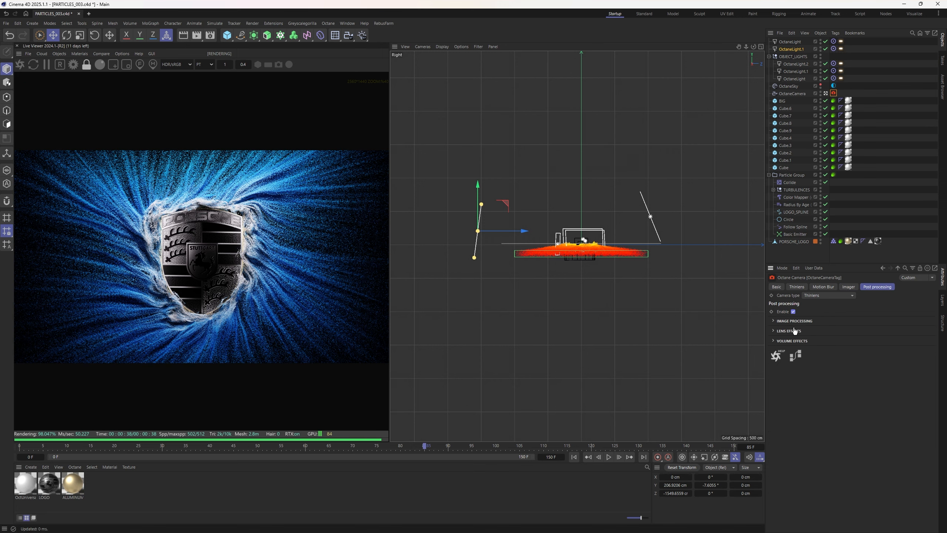
left_click(790, 321)
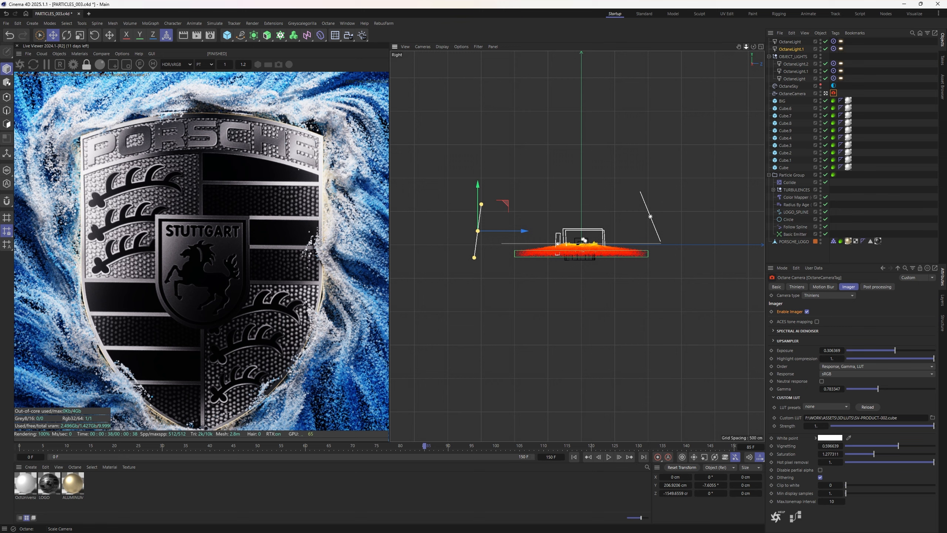
Step: Make the ALUMINUM material dark grey with saturation 0, diffuse value about 0.2 and specular value about 0.47, and save the project
left_click_drag(747, 47, 787, 47)
left_click(73, 483)
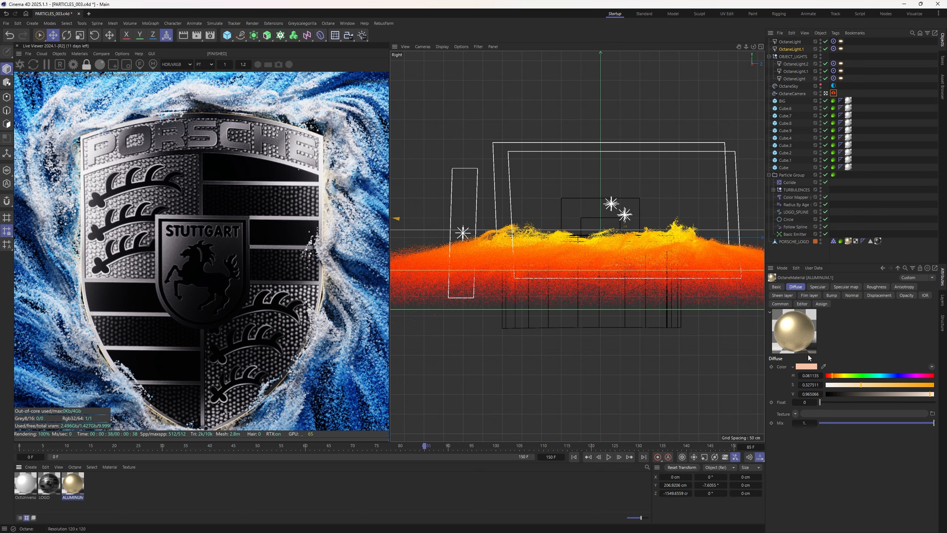
mouse_move(832, 385)
left_mouse_down()
mouse_move(822, 386)
mouse_move(848, 394)
left_mouse_up()
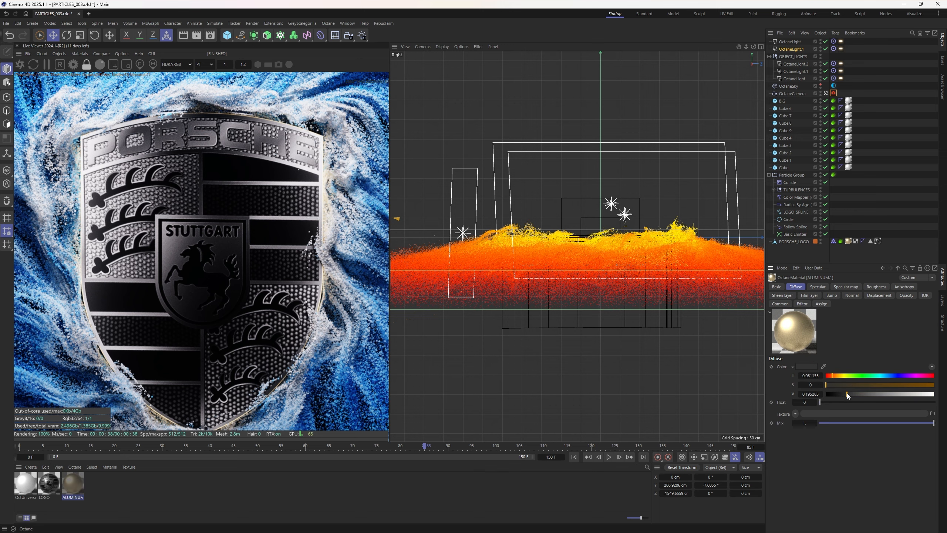
left_click(817, 287)
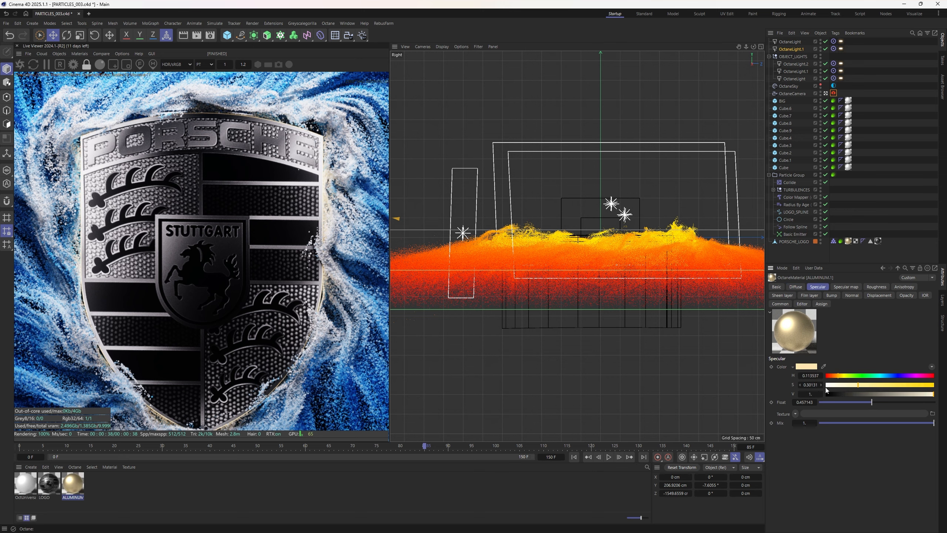
left_click_drag(819, 402, 871, 398)
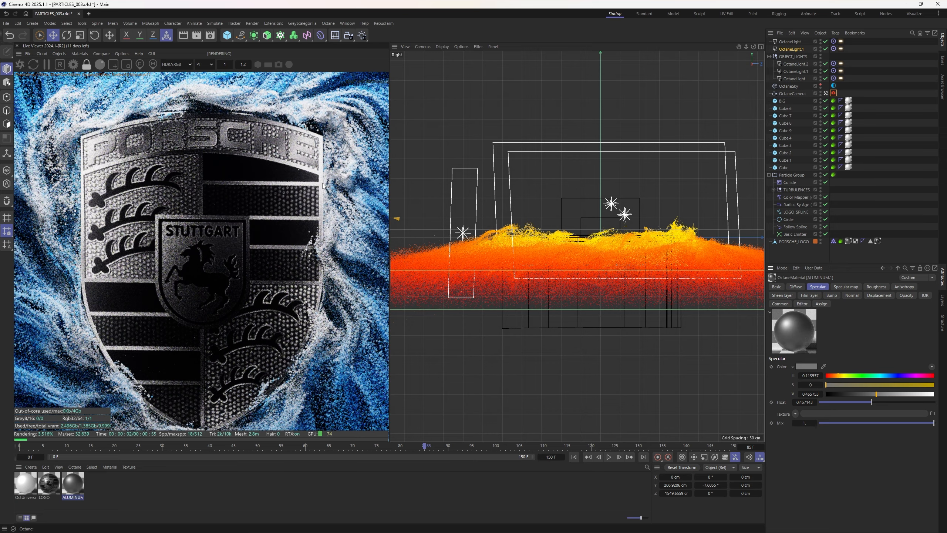
scroll(258, 331, "down", 2)
scroll(258, 331, "down", 2)
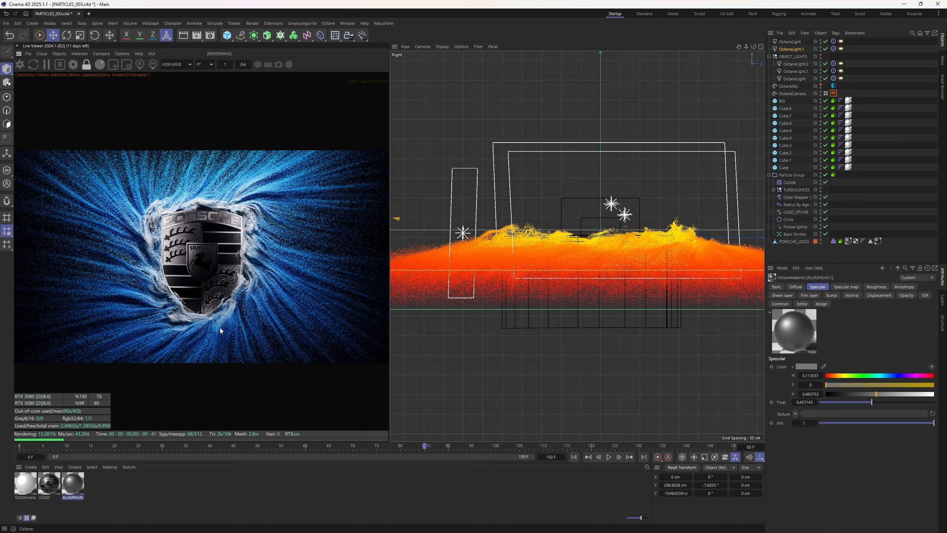
left_click(892, 206)
key("ctrl+s")
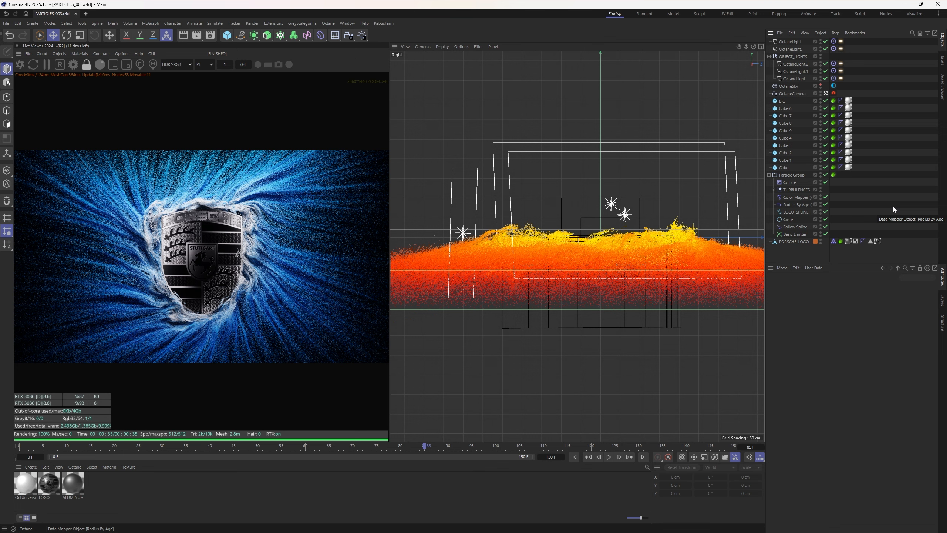
Step: Return to the camera view and set the Follow Spline modifier's attract strength to about 0.8 and mix to 32%
key("F1")
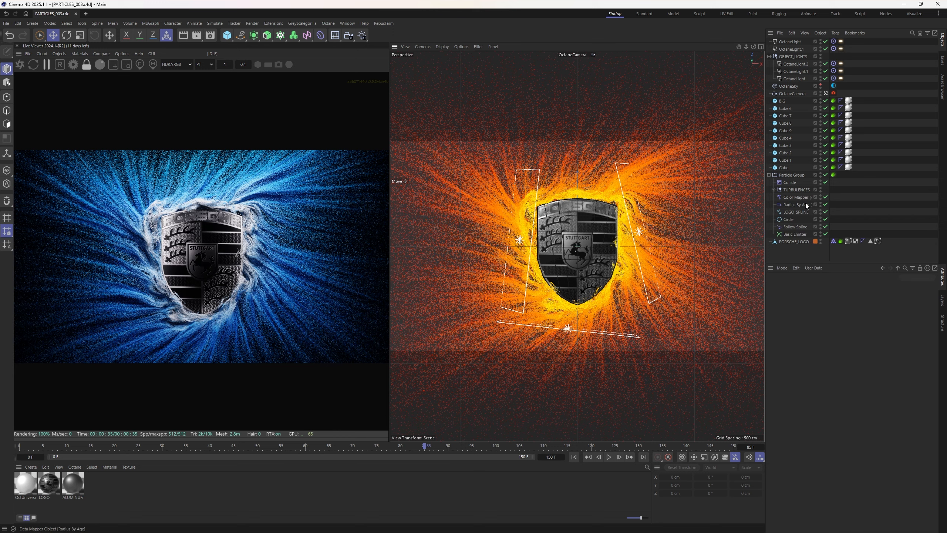
left_click(796, 227)
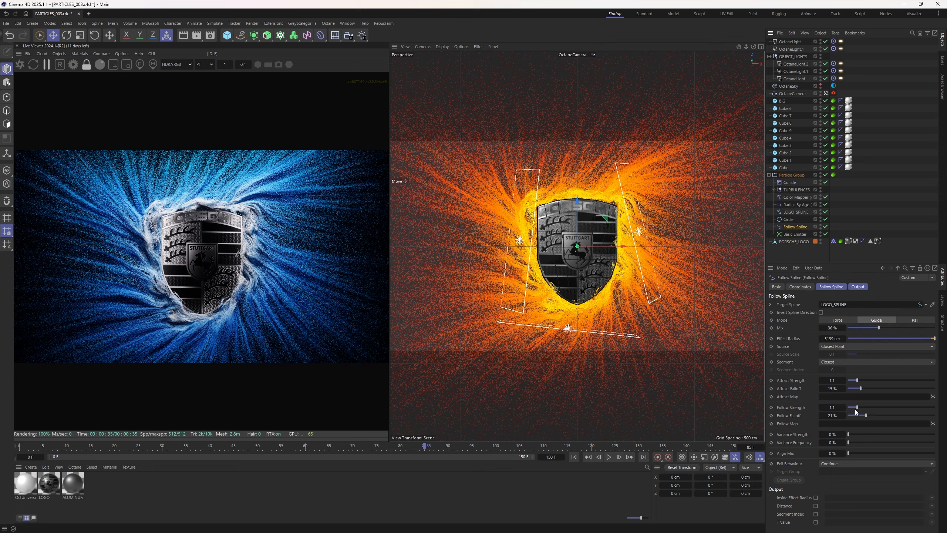
left_click_drag(856, 380, 854, 380)
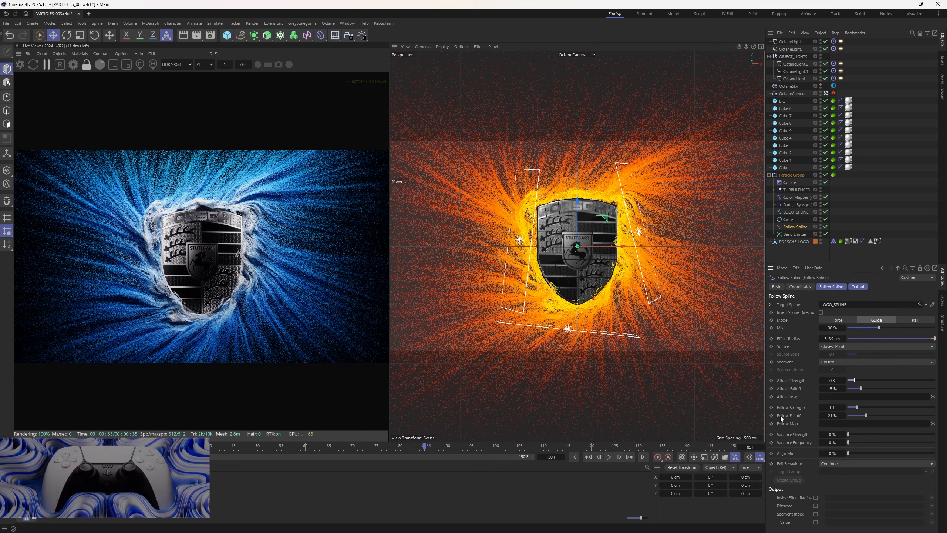
left_click_drag(885, 327, 875, 327)
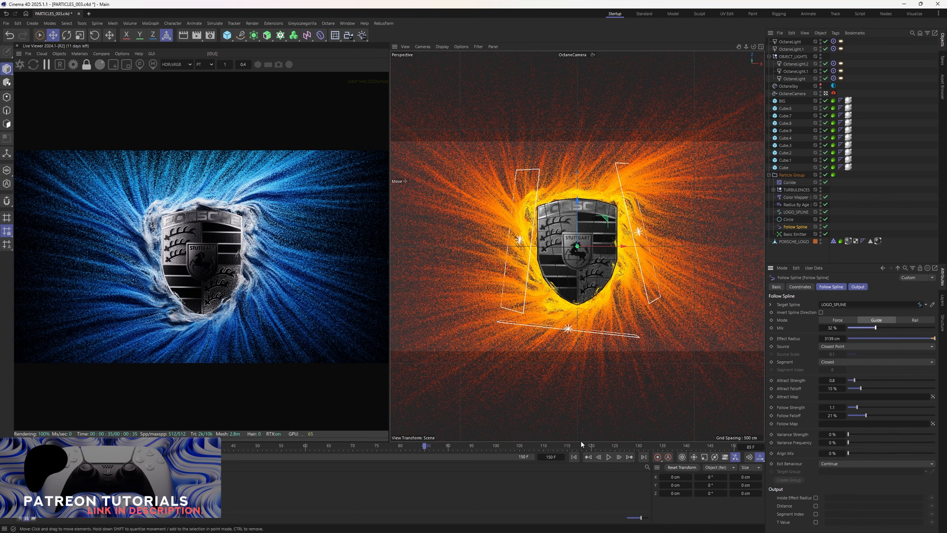
Step: Replay the particle simulation from frame 0 to about frame 71 to check the flow around the logo
left_click(574, 457)
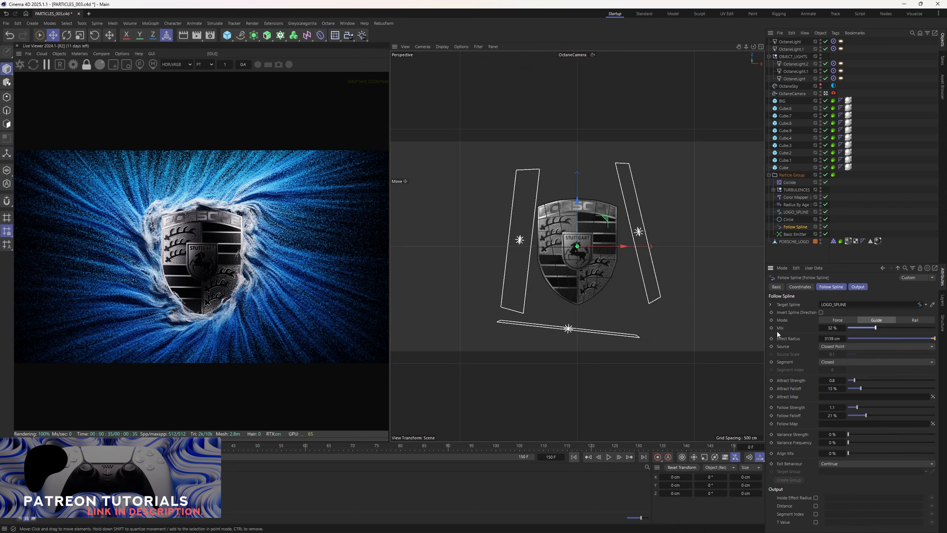
left_click(609, 457)
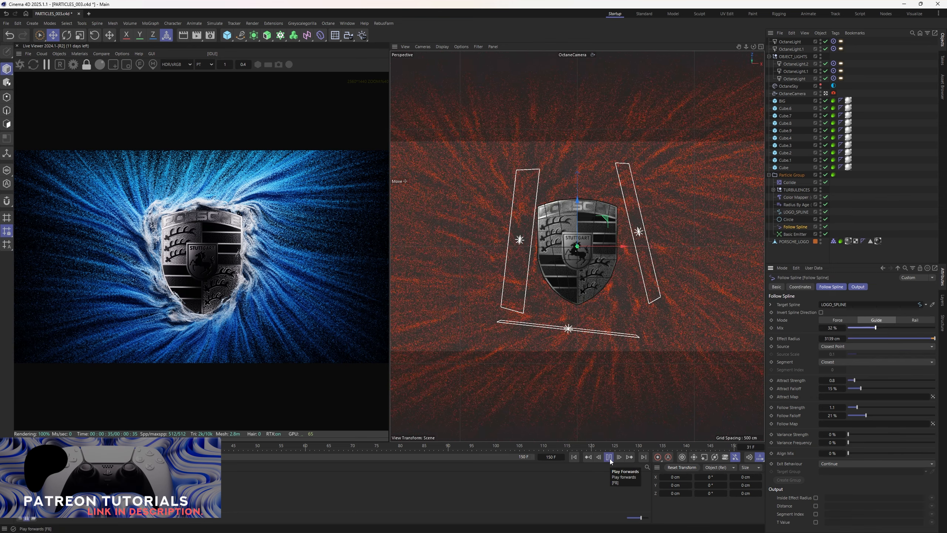
left_click(609, 457)
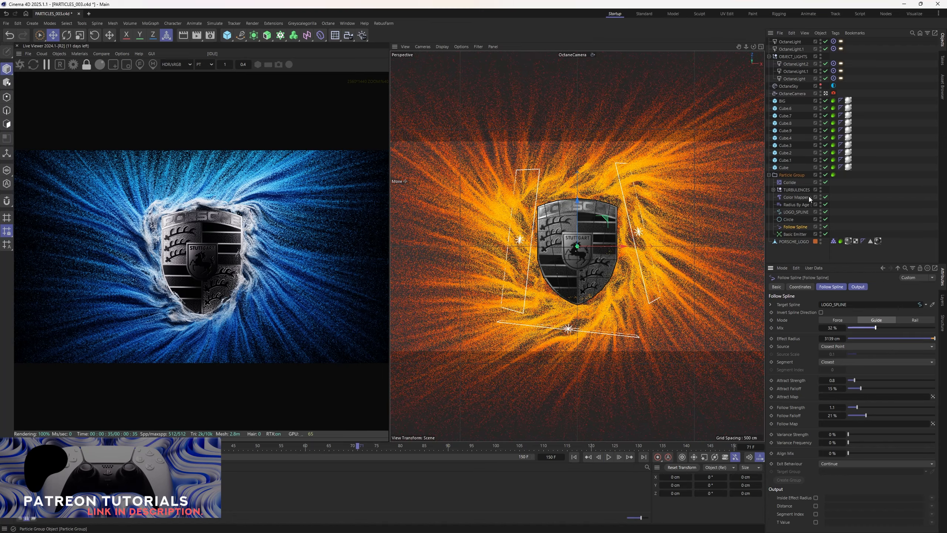
Step: Duplicate a turbulence modifier in the TURBULENCES group and set the copy's scale to 100% and strength to about 53.9 cm
left_click(773, 190)
left_click_drag(803, 220, 807, 223, "ctrl")
left_click_drag(891, 312, 936, 313)
left_click_drag(859, 304, 885, 303)
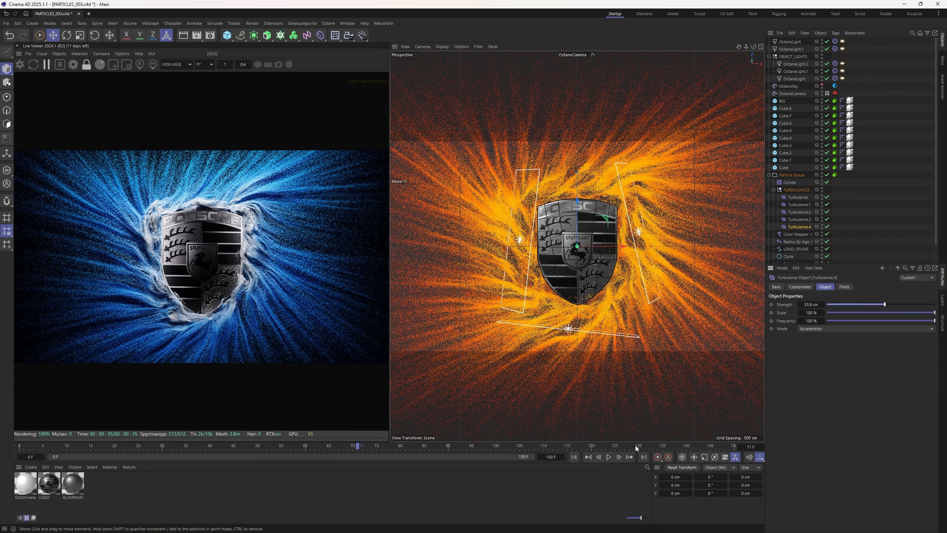
Step: Replay the particle simulation to about frame 101, and lower the newest turbulence's strength to about 43.7 cm and its scale to about 91.7%
left_click(575, 457)
left_click(609, 457)
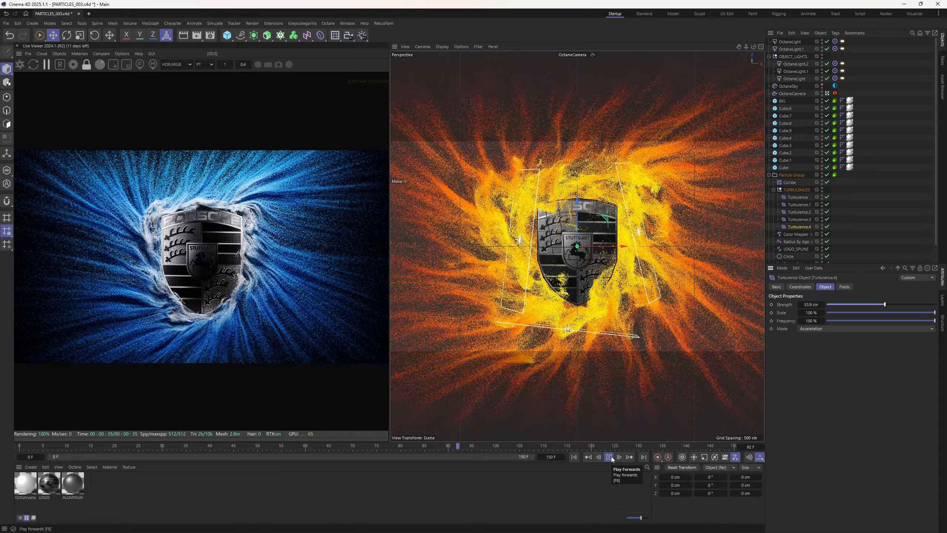
left_click(610, 457)
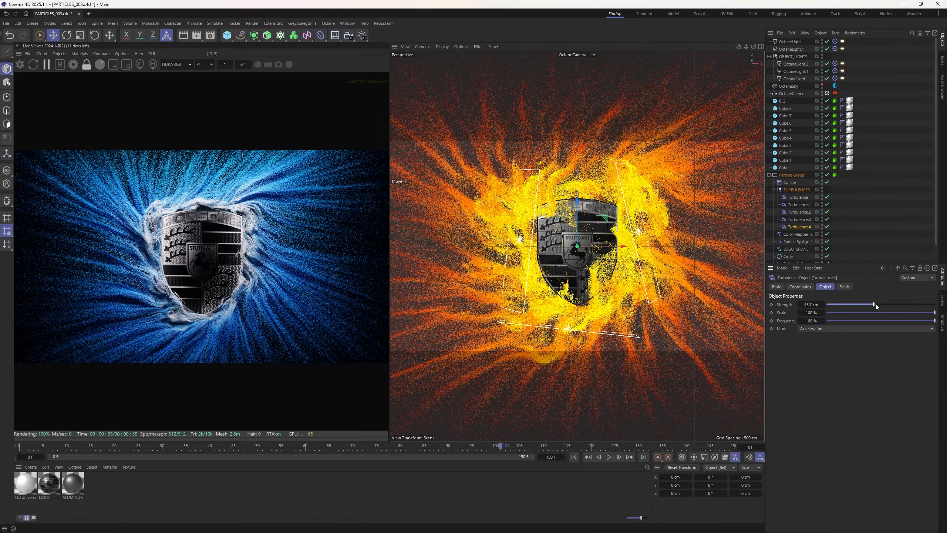
left_click_drag(934, 313, 926, 313)
Step: Set the Follow Spline modifier's mix to 41% and replay the particle simulation from the start to about frame 126
scroll(798, 230, "down", 1)
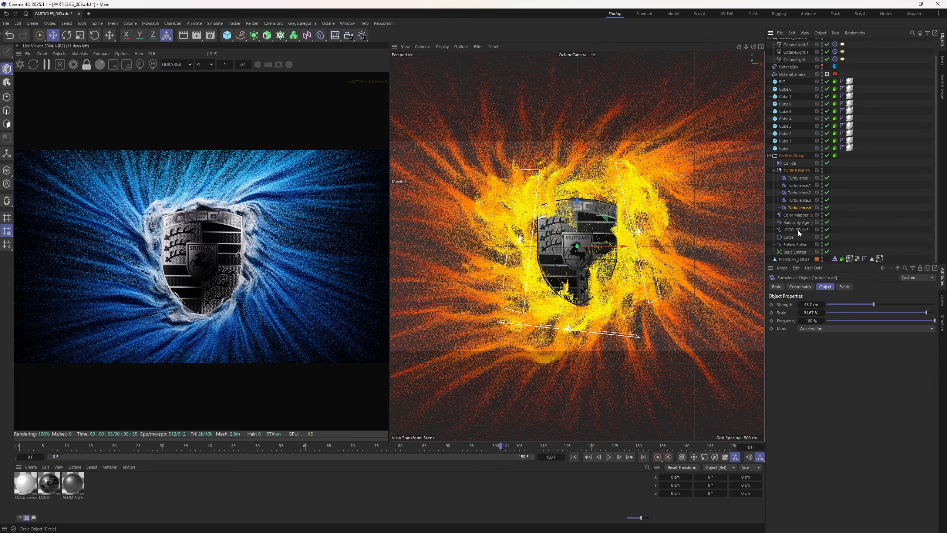
left_click(796, 245)
left_click_drag(876, 327, 881, 327)
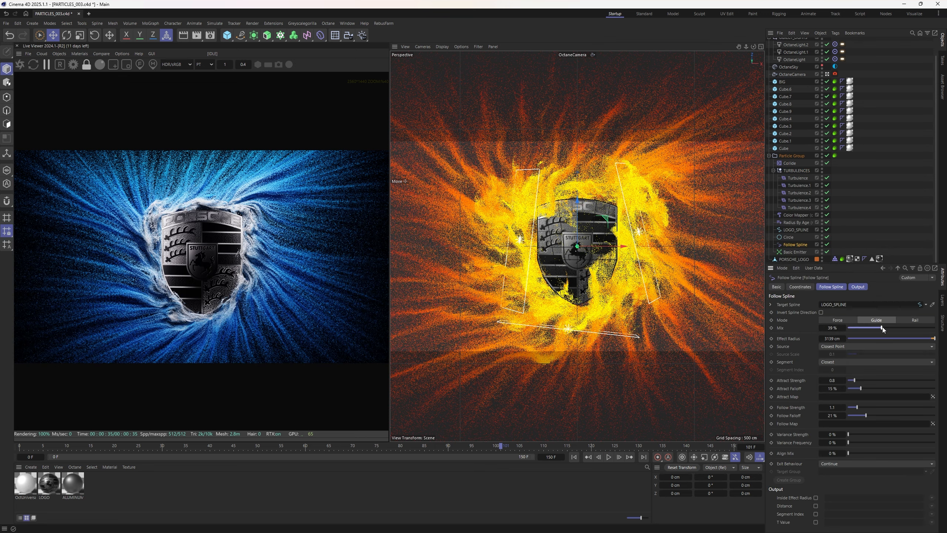
left_click(574, 456)
left_click(609, 457)
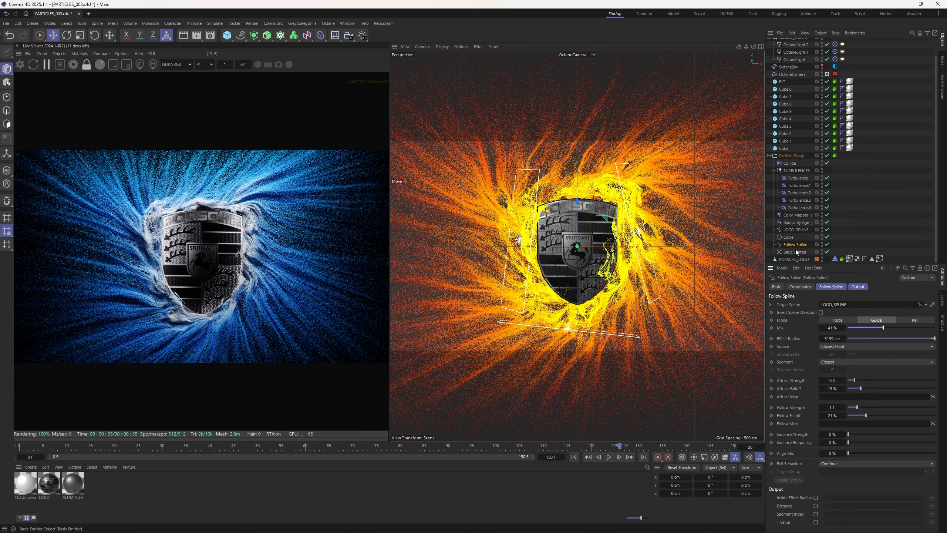
Step: Scale LOGO_SPLINE down to about 320.5 by 415.5 cm and shift it vertically to a Y position of about 3.7 cm
left_click(796, 230)
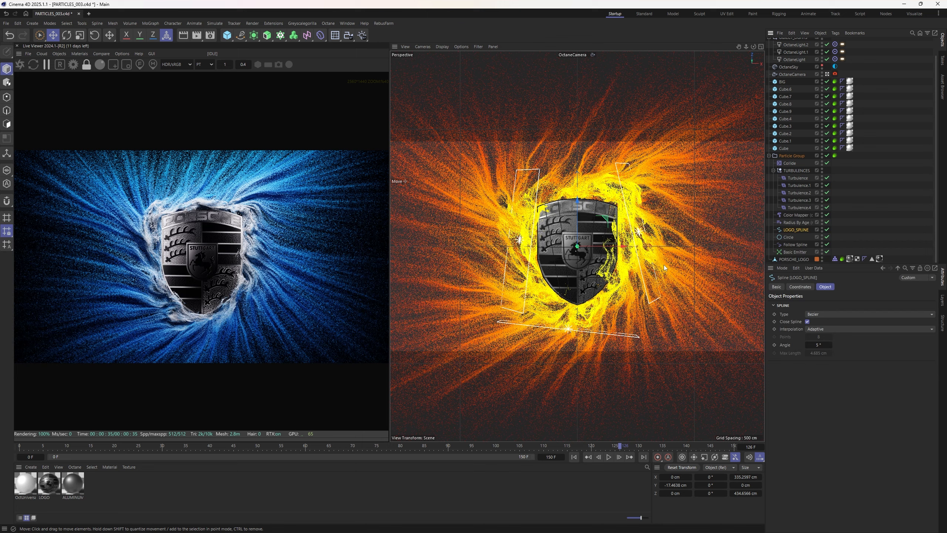
middle_click(664, 265)
middle_click(663, 265)
left_click_drag(571, 230, 571, 229)
key("t")
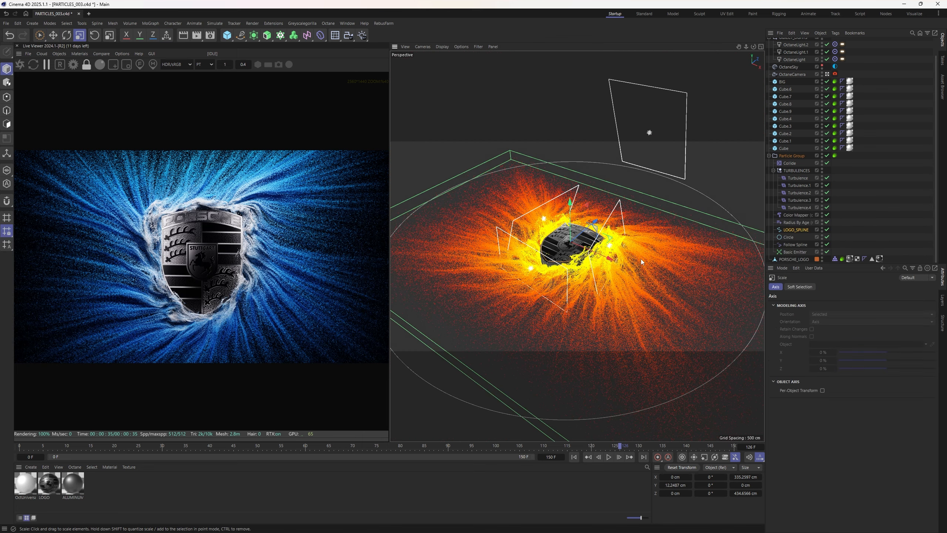
left_click_drag(637, 258, 628, 260)
key("e")
left_click_drag(570, 214, 568, 220)
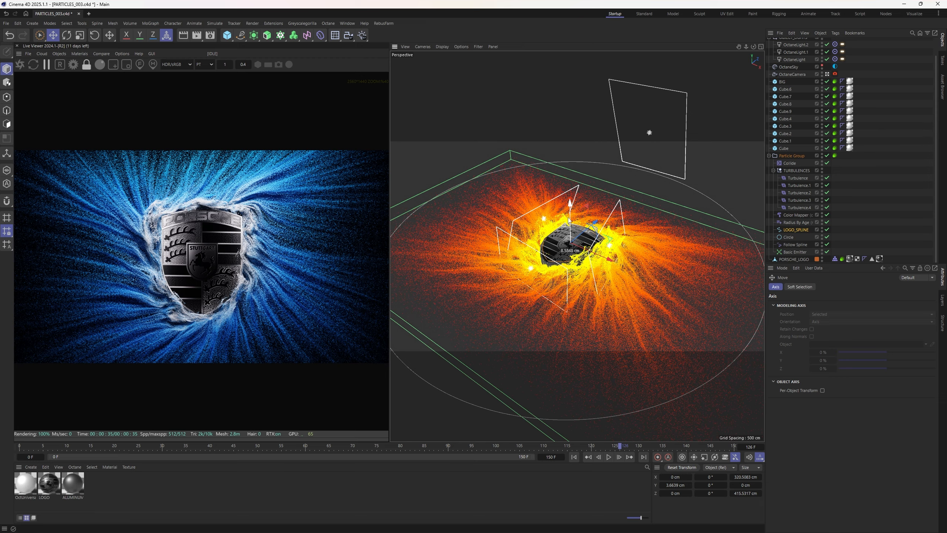
Step: Play the simulation to about frame 92 in a close angled view of the crest to check the flow around the adjusted spline
right_click_drag(569, 220, 612, 231, "alt")
left_click_drag(611, 231, 614, 283, "alt")
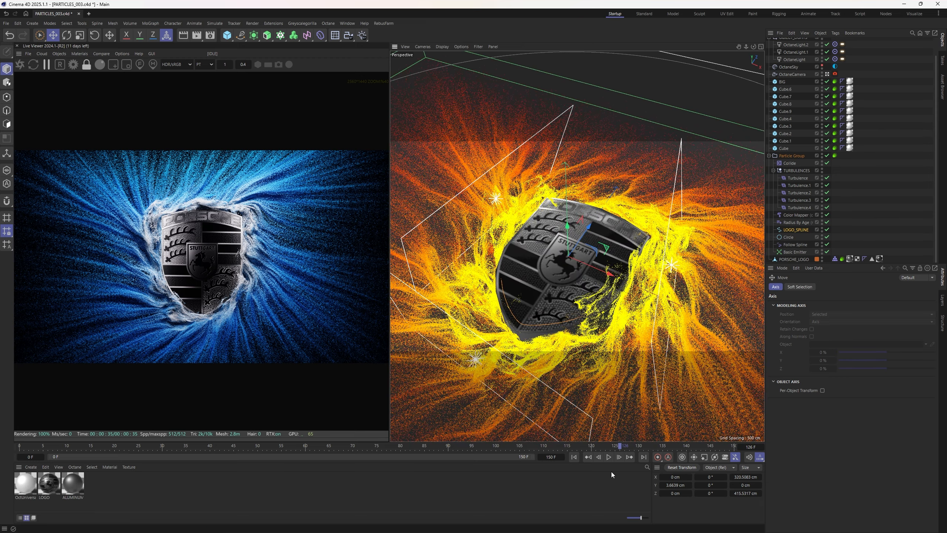
left_click(608, 457)
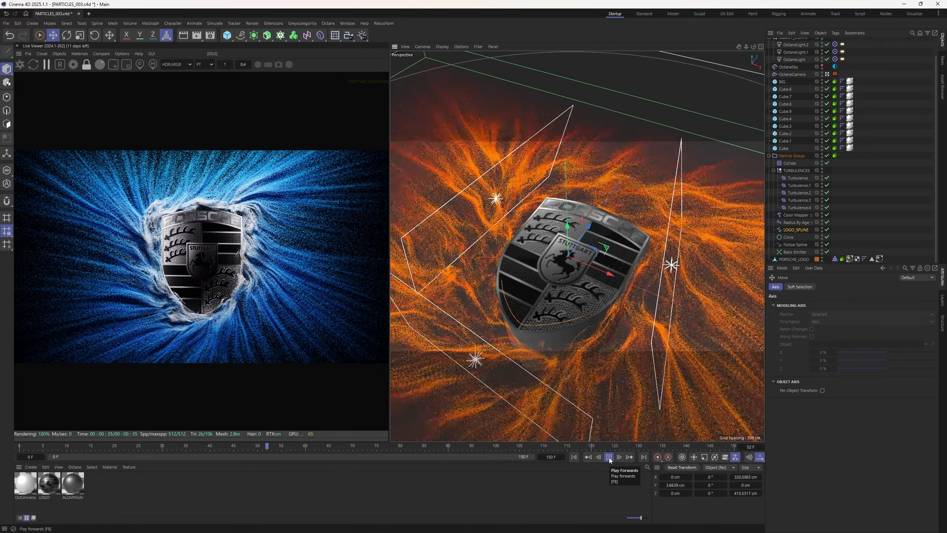
left_click(610, 459)
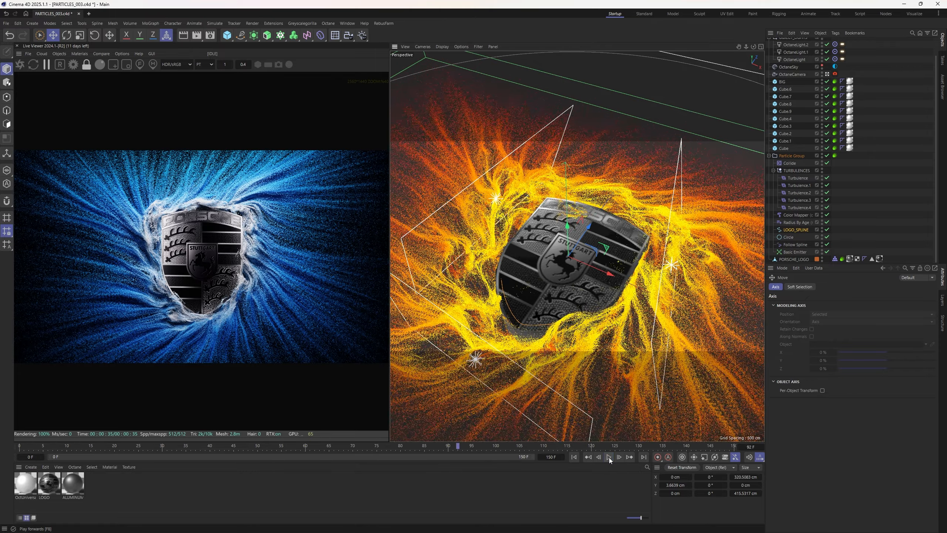
Step: Return to the camera view and continue playing the particle simulation to about frame 136
key("F1")
left_click(610, 459)
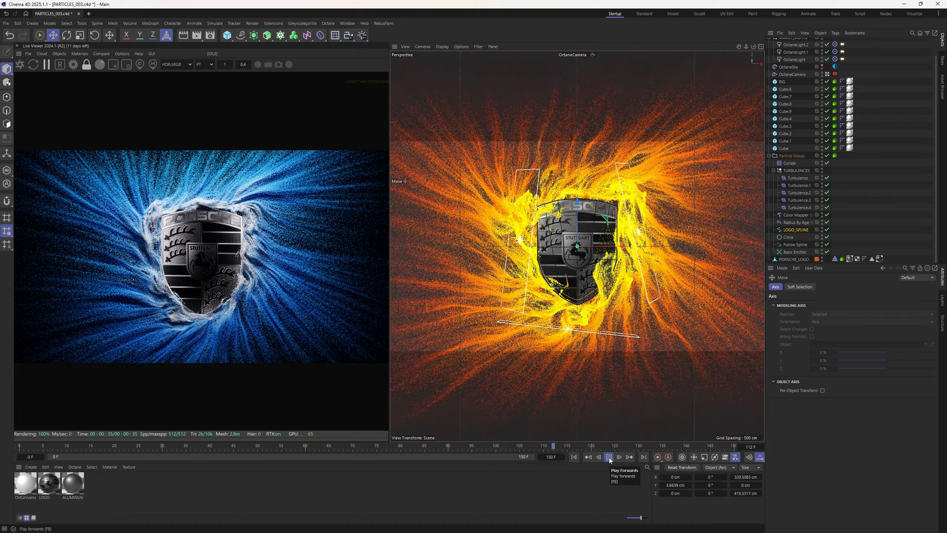
left_click(609, 457)
left_click(609, 457)
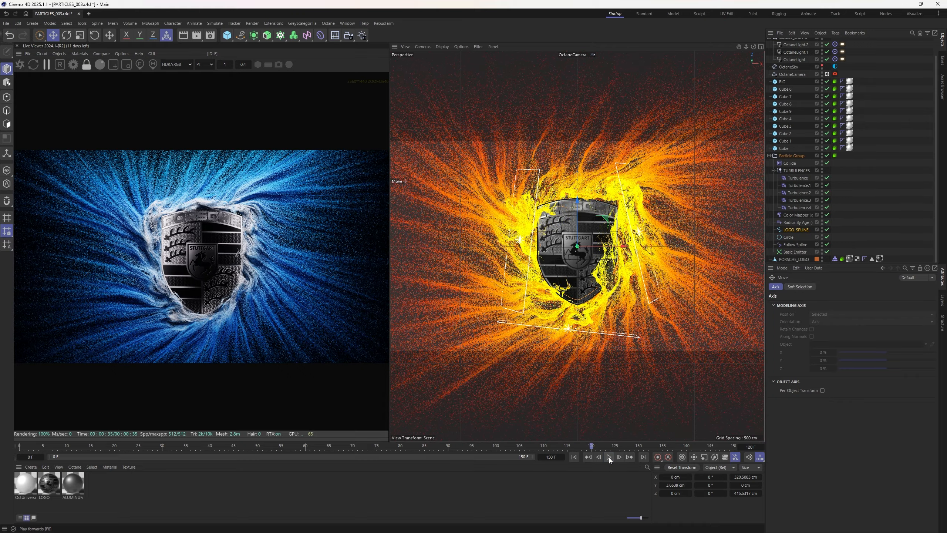
left_click(609, 457)
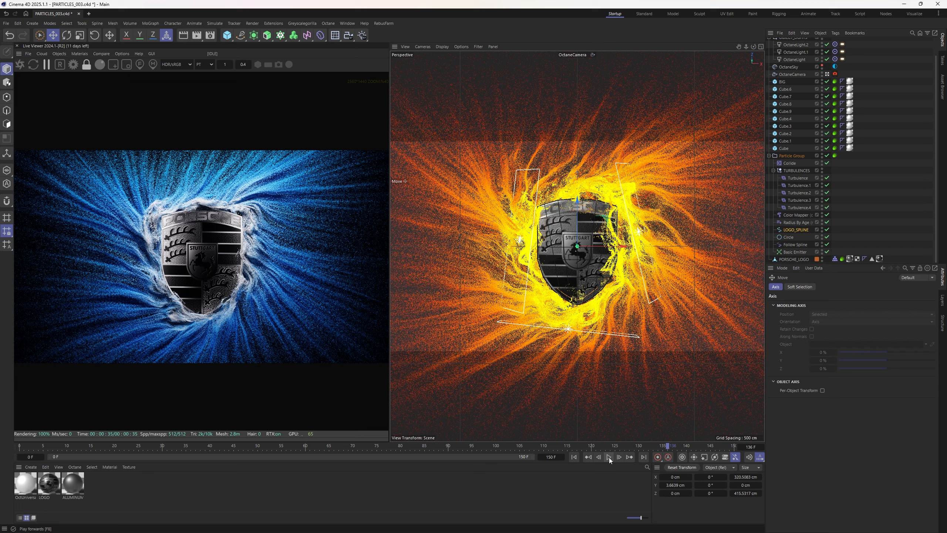
Step: Save the project, restart the Octane live render of the current frame, inspect the particles around the crest up close and stop rendering
left_click(861, 172)
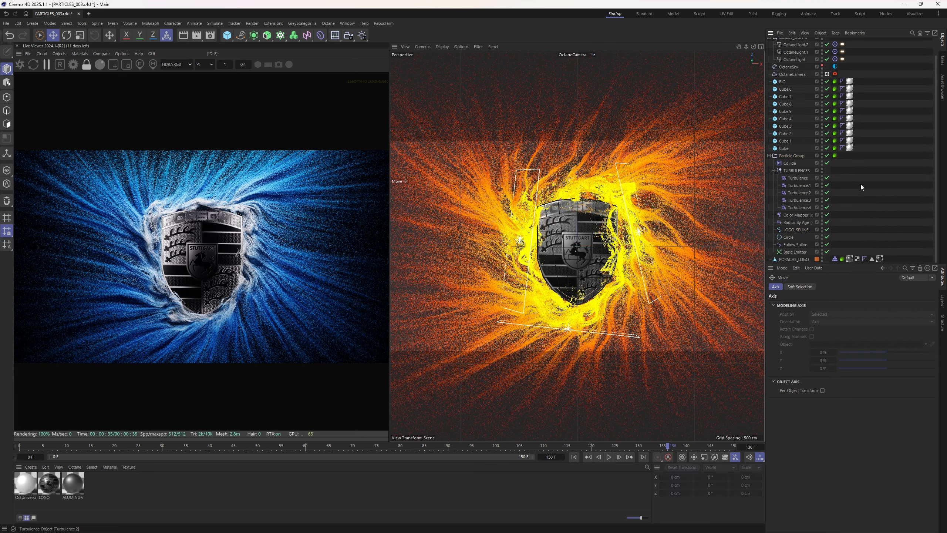
key("ctrl+s")
left_click(60, 66)
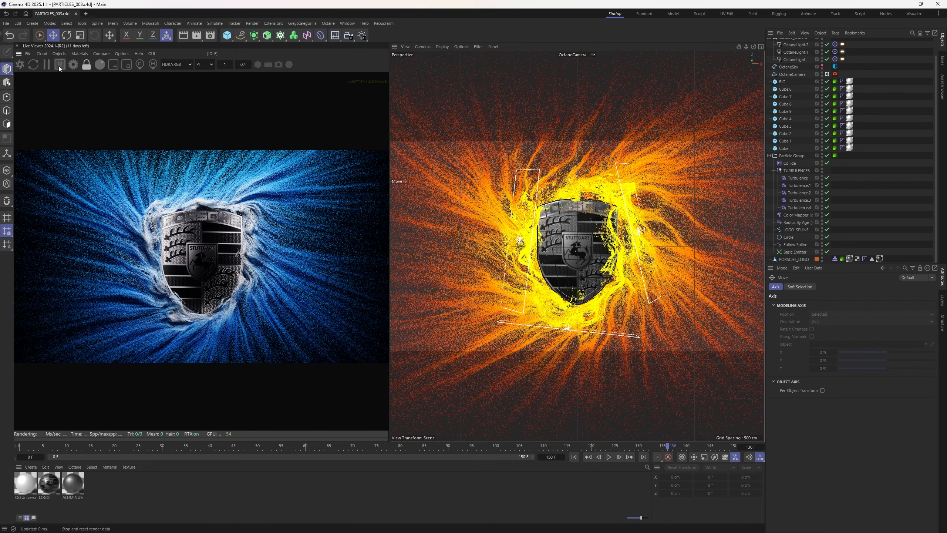
left_click(20, 64)
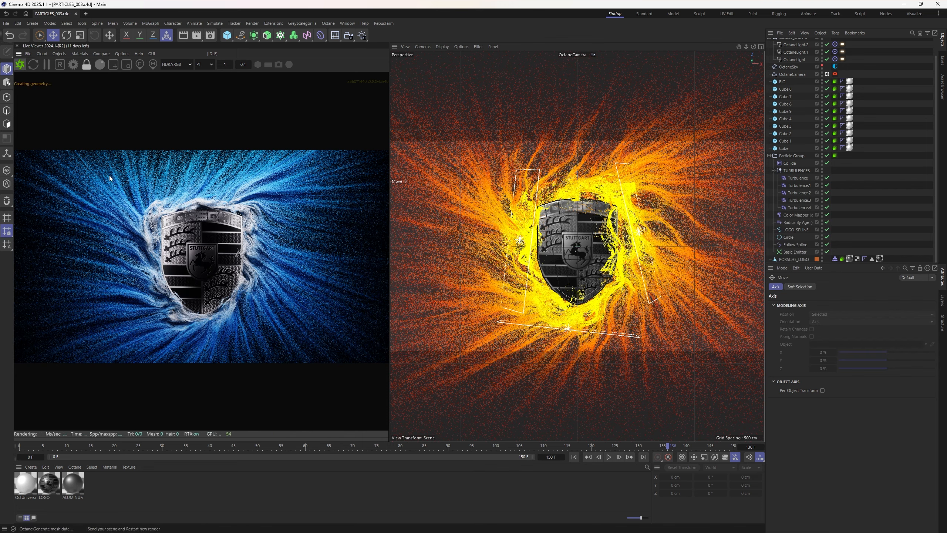
scroll(209, 253, "up", 1)
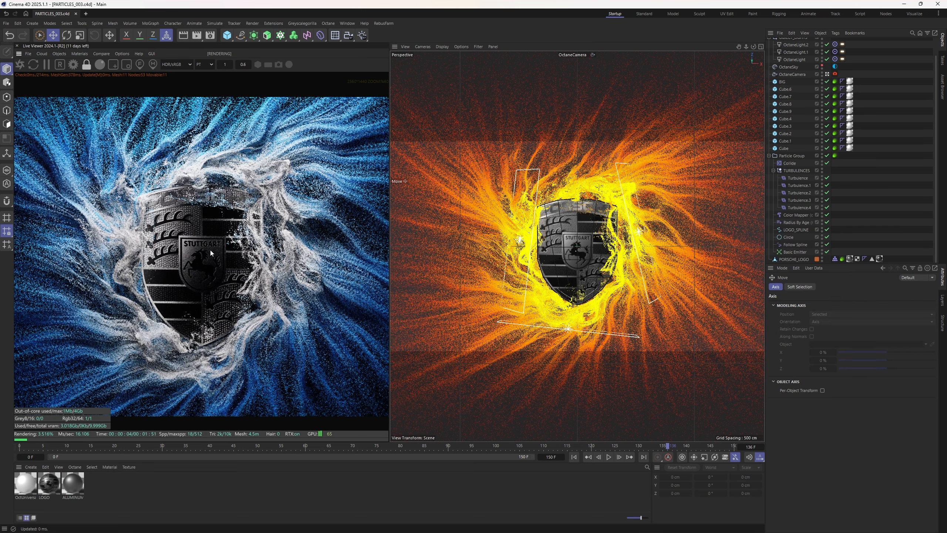
scroll(211, 253, "down", 2)
scroll(210, 253, "down", 1)
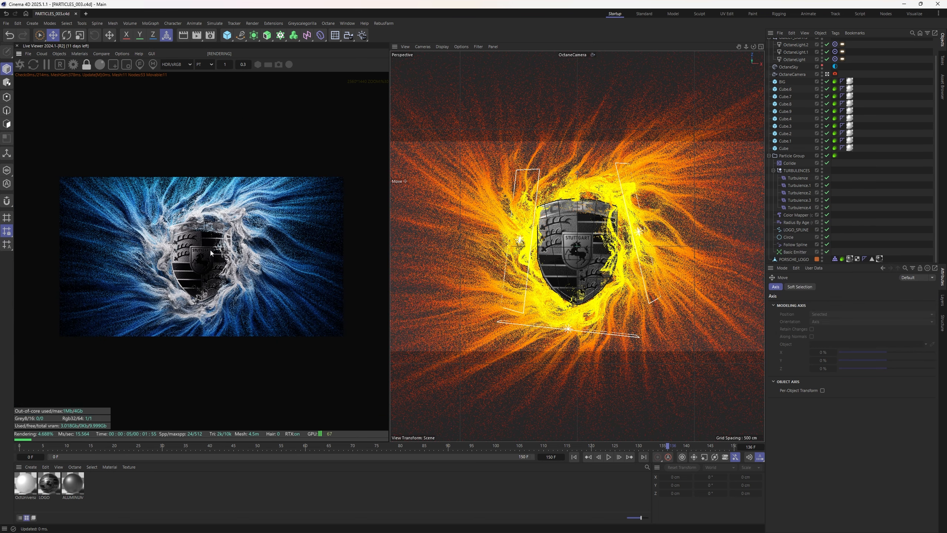
scroll(211, 253, "up", 2)
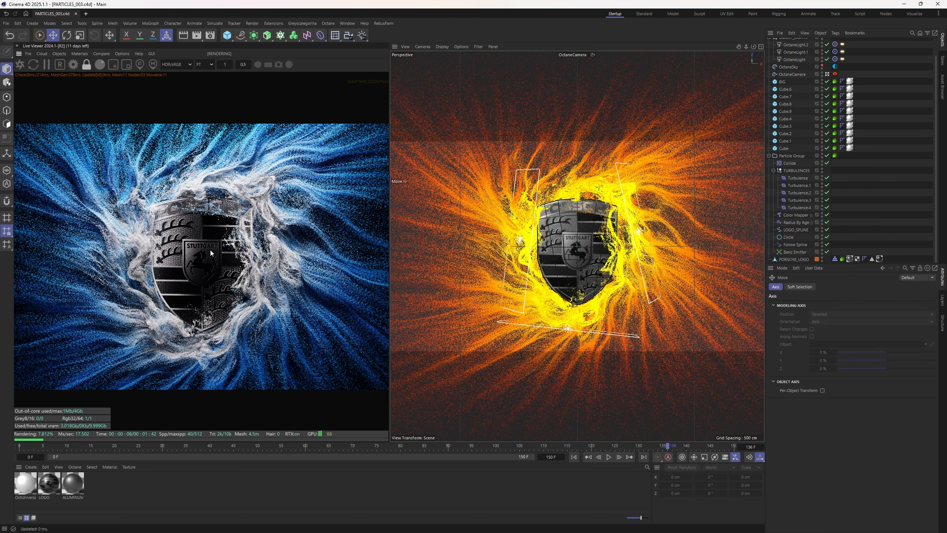
scroll(211, 252, "down", 2)
scroll(211, 253, "up", 1)
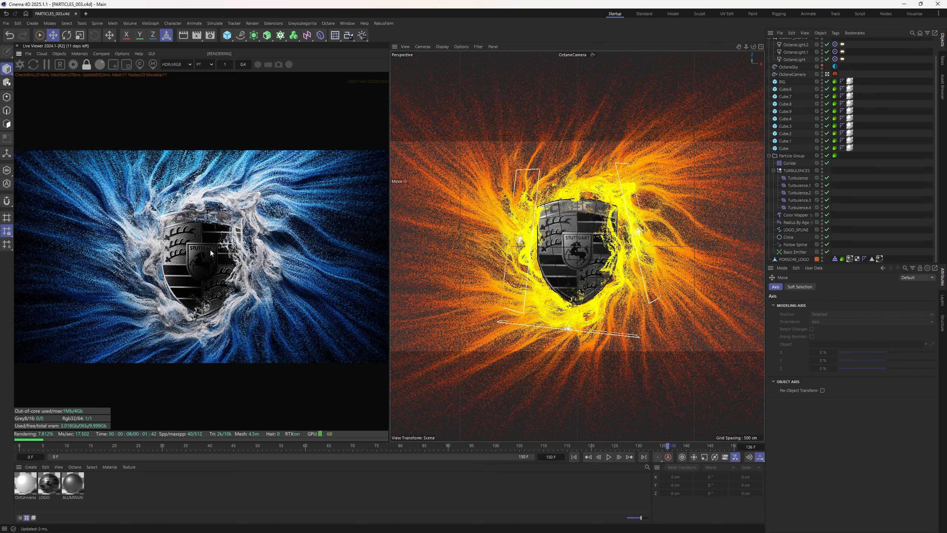
left_click(56, 64)
Step: Set the Follow Spline modifier's attract strength to 1.1, follow strength to 1.3 and mix to 45%, and replay the simulation briefly
left_click(821, 242)
left_click_drag(854, 380, 859, 407)
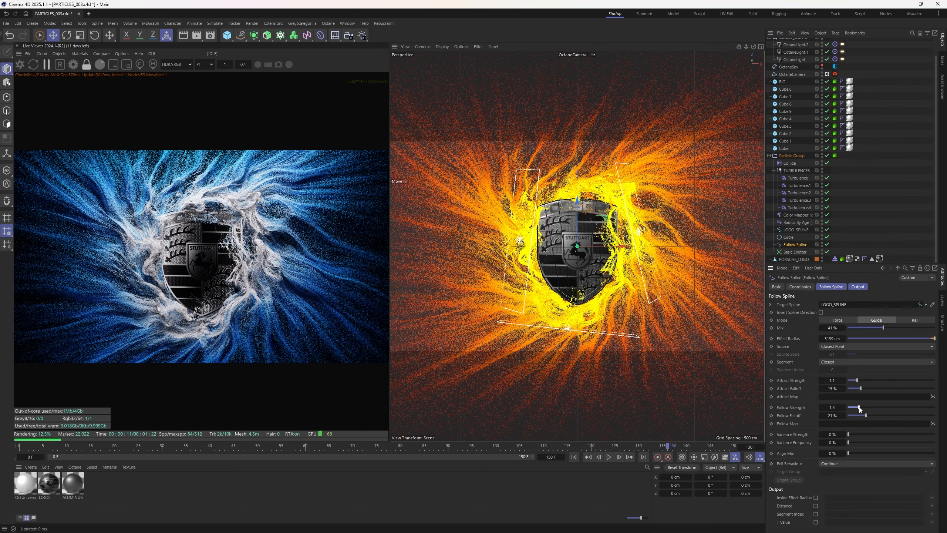
key("F8")
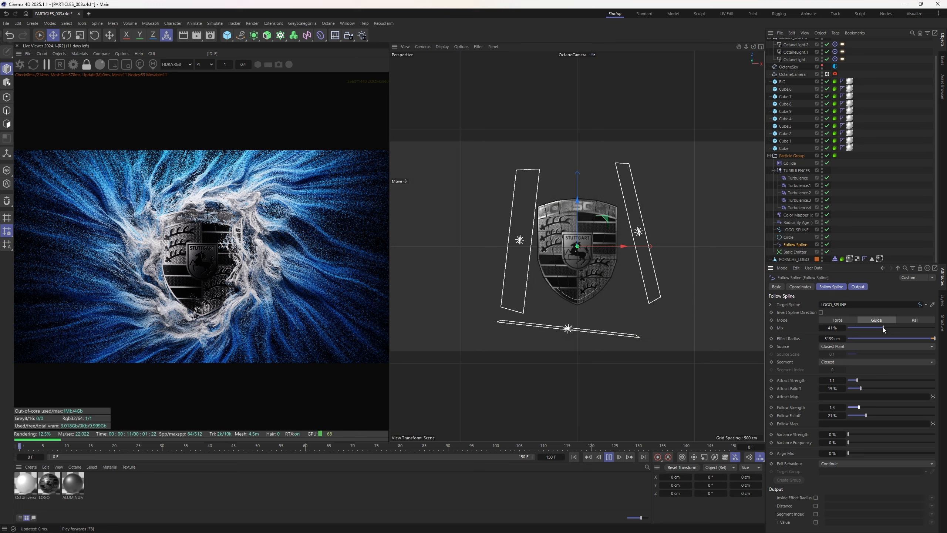
left_click_drag(883, 327, 887, 327)
left_click(607, 458)
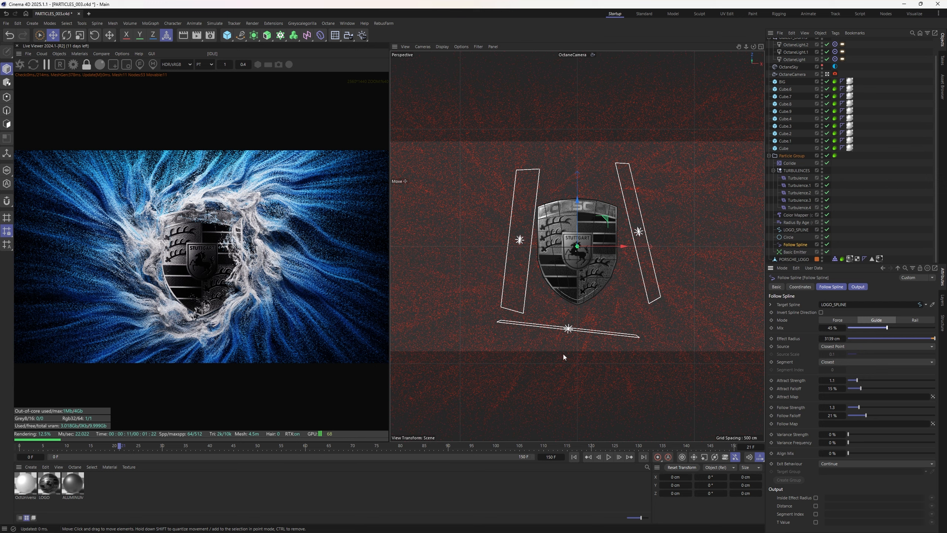
Step: Open the project's simulation scene settings and play the particle simulation from frame 0
left_click(875, 188)
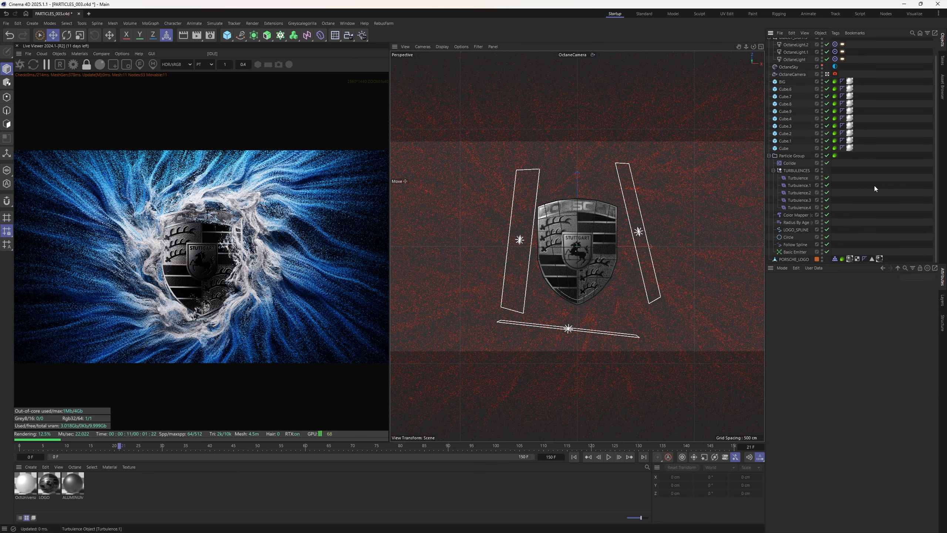
key("ctrl+d")
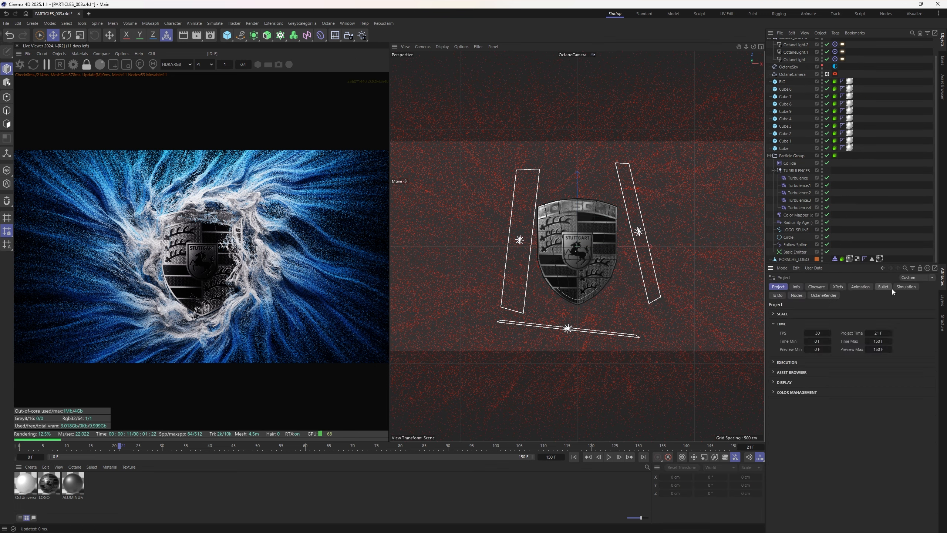
left_click(904, 286)
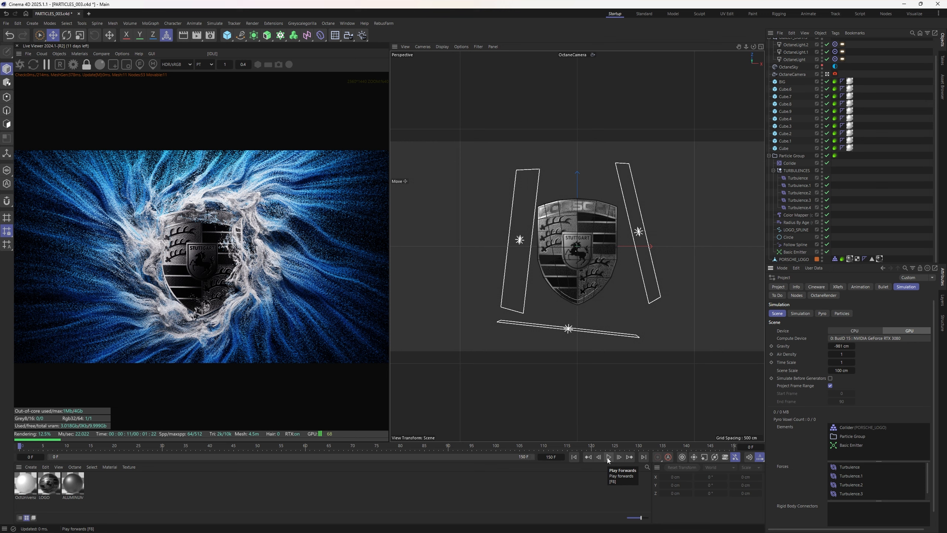
left_click(608, 457)
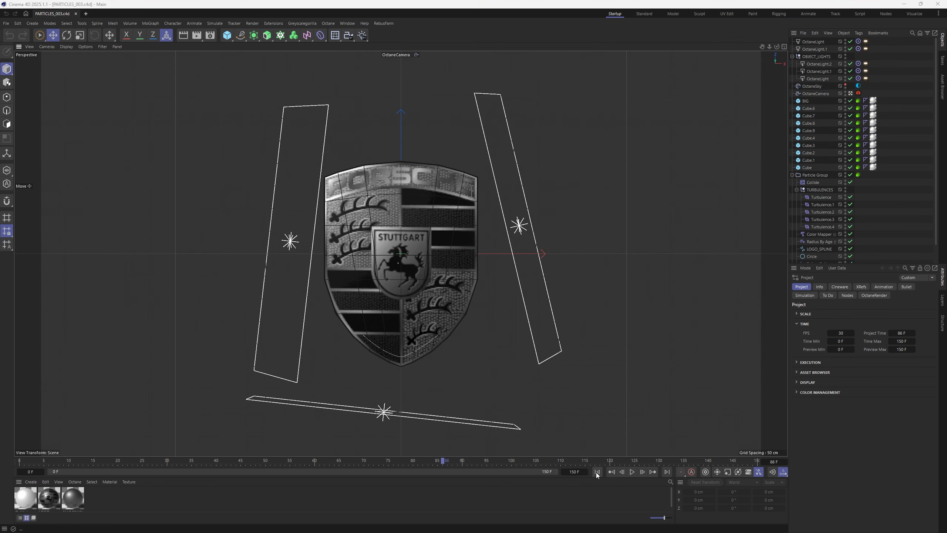
Step: Replay the simulation from frame 0 past frame 60 in the enlarged camera view to check the particle flow around the crest
left_click(597, 472)
left_click(633, 472)
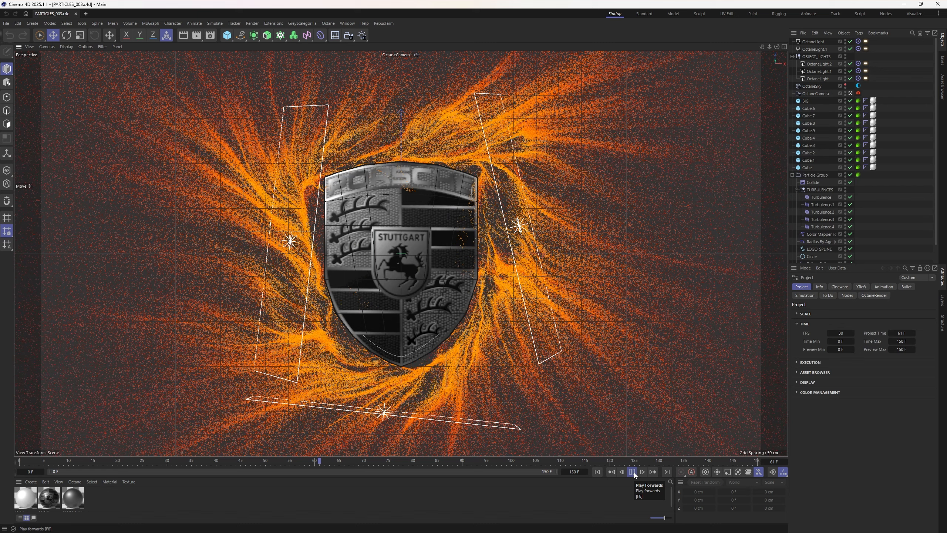
left_click(632, 472)
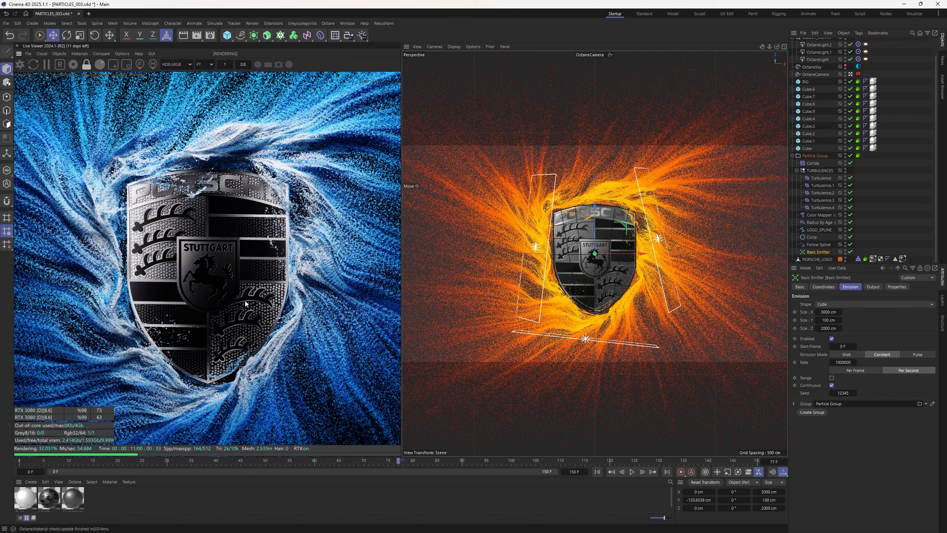
Step: Examine the crest and the swirling particles around it close up in the Octane live render, and pause the render
left_click_drag(282, 294, 328, 268)
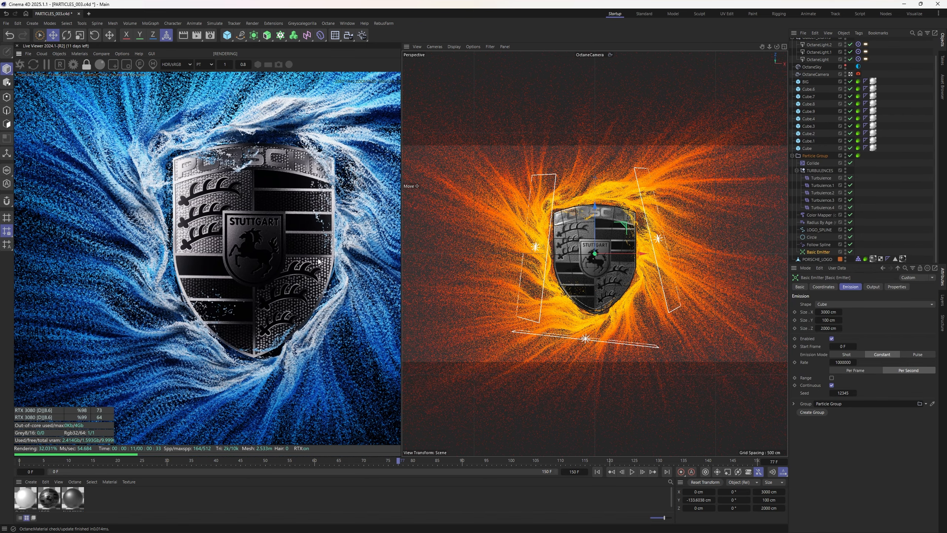
left_click_drag(143, 292, 250, 300)
left_click_drag(317, 302, 35, 284)
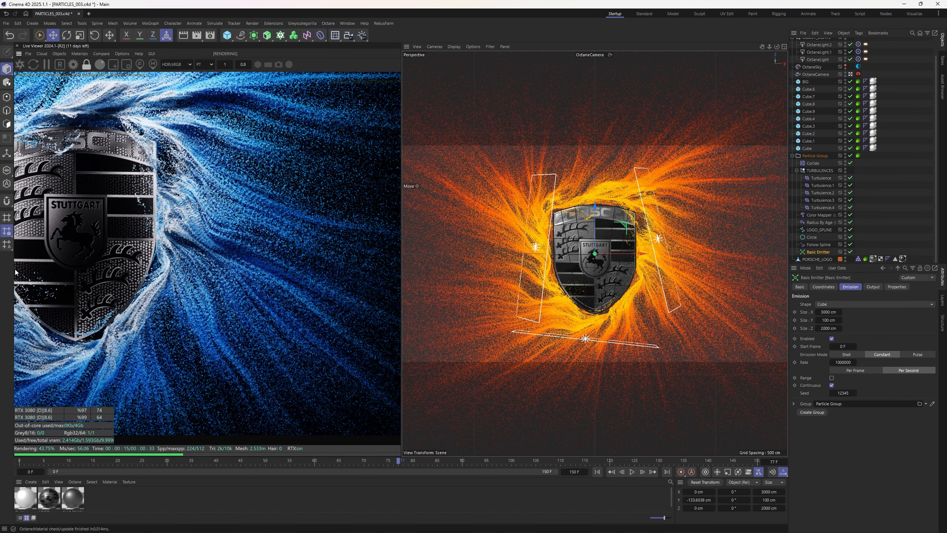
left_click_drag(229, 276, 167, 313)
scroll(175, 300, "up", 4)
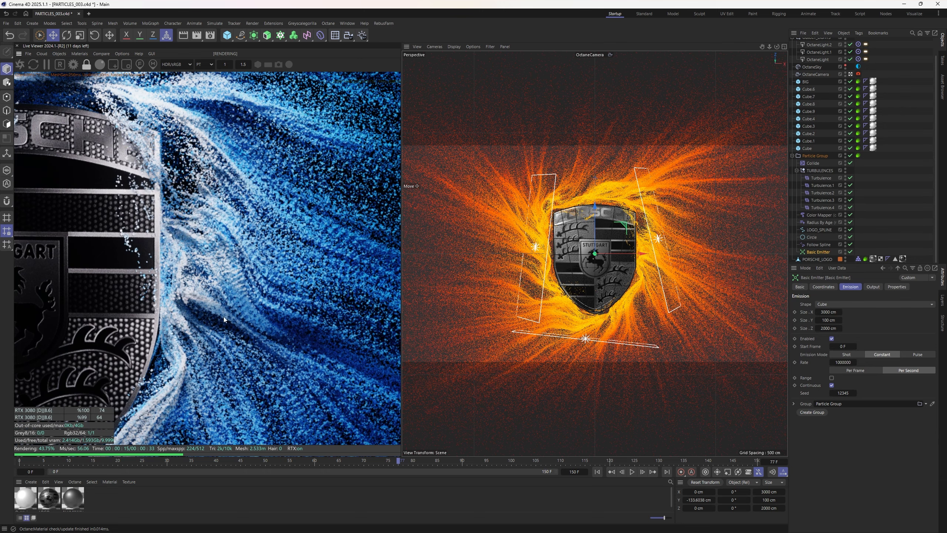
scroll(261, 272, "down", 4)
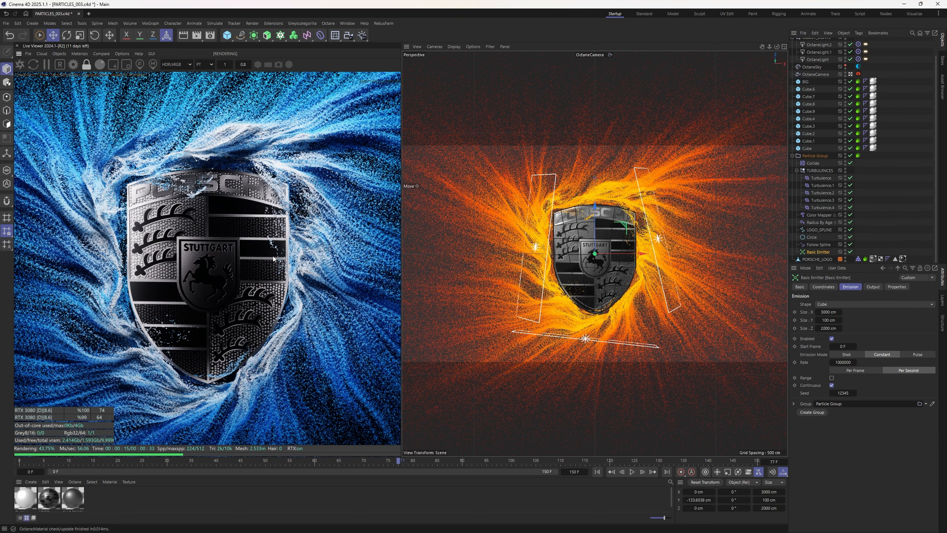
left_click(46, 66)
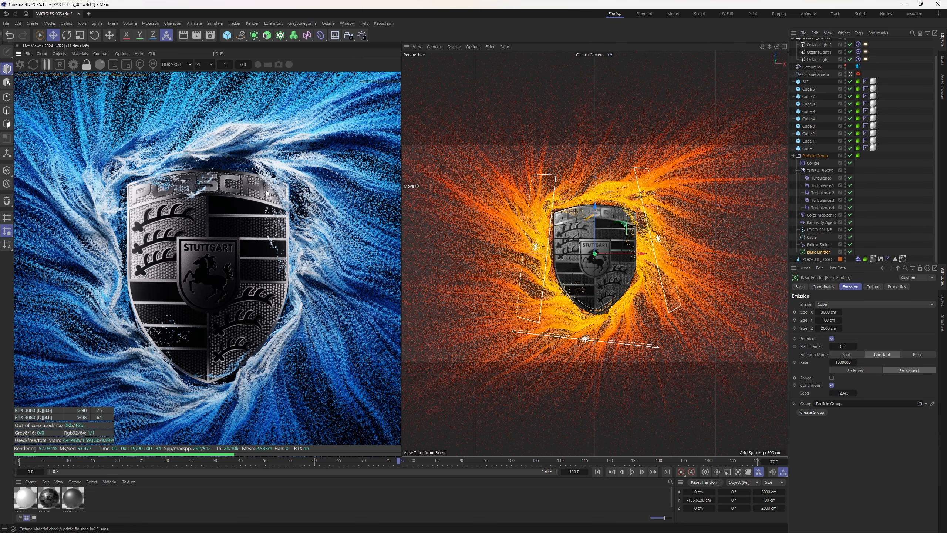
Step: Lower the Follow Spline modifier's follow strength to 1.1 and play the particle simulation onward briefly
left_click(874, 218)
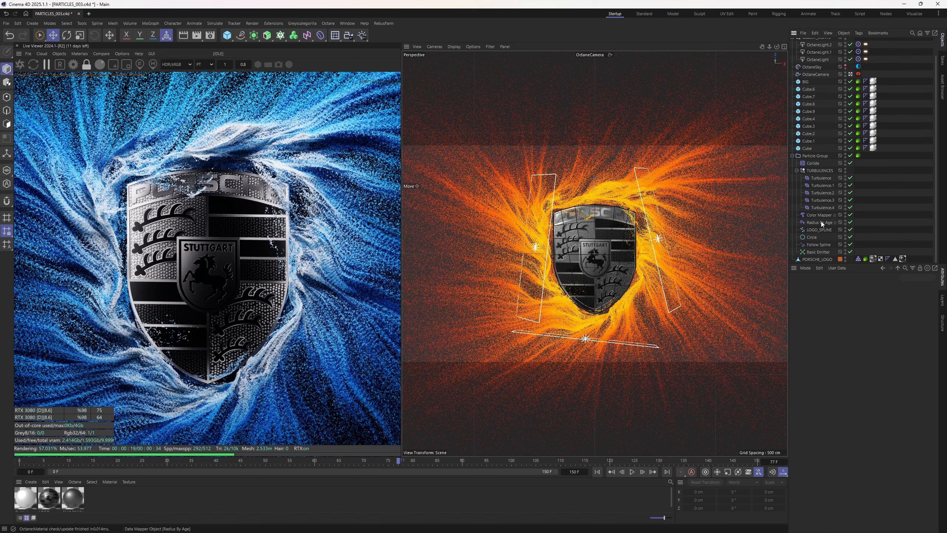
left_click(819, 245)
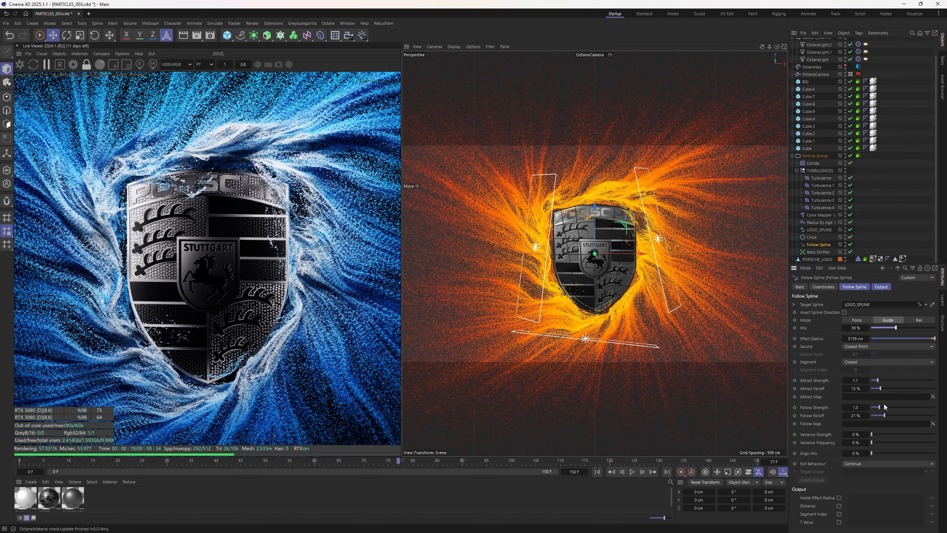
left_click_drag(880, 406, 879, 407)
left_click(632, 472)
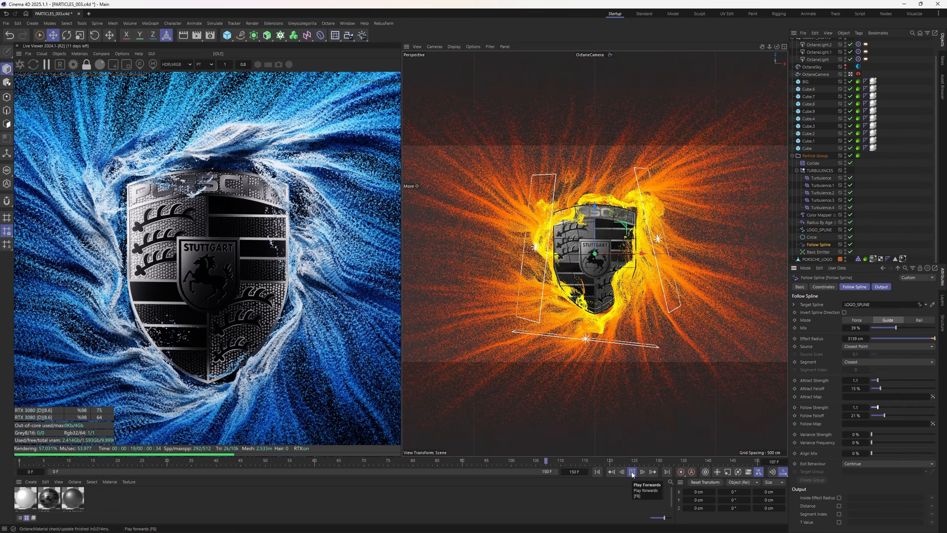
left_click(631, 472)
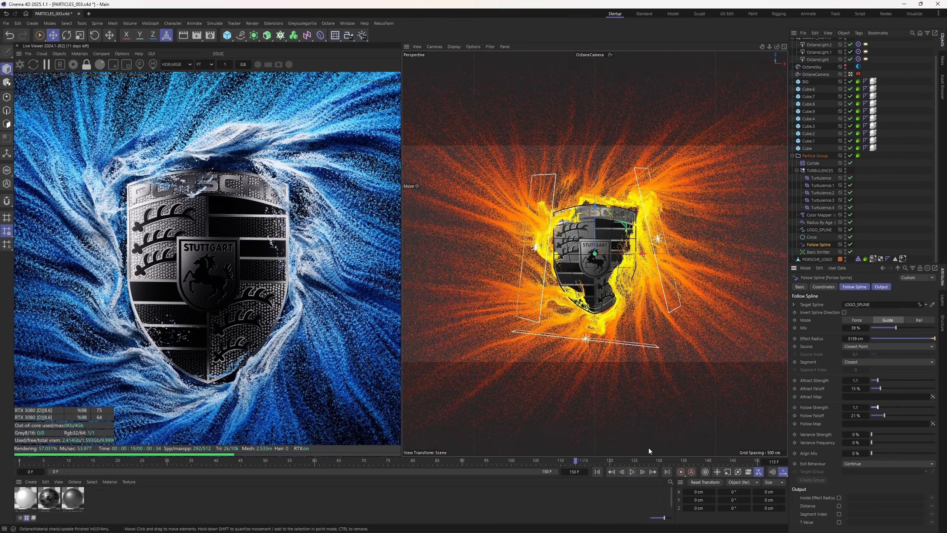
Step: Replay the simulation from frame 0 past frame 90, pausing partway, to check the particle flow around the crest
left_click(597, 471)
left_click(630, 472)
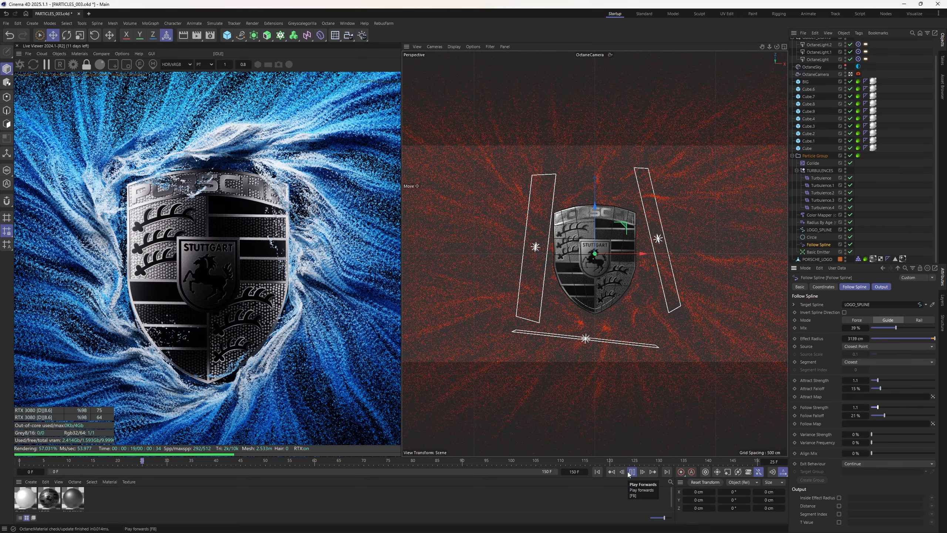
left_click(630, 472)
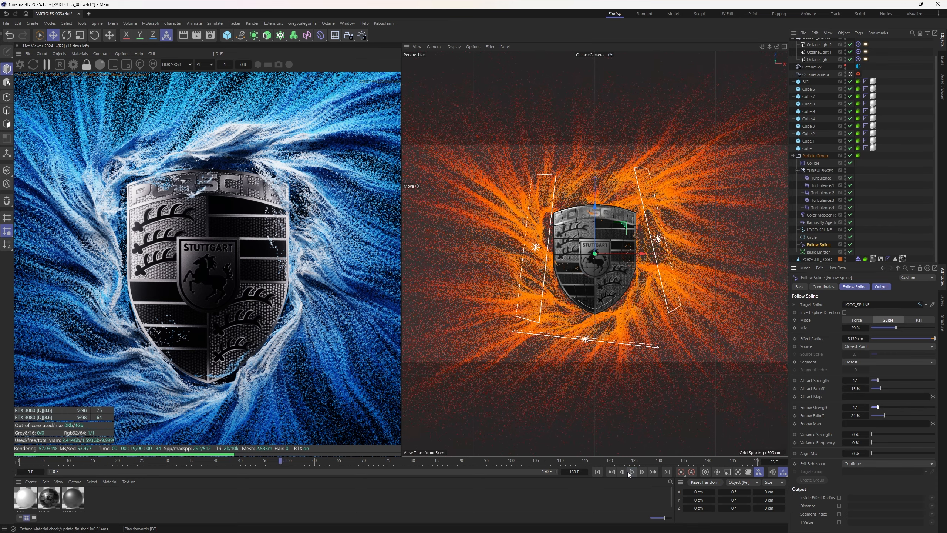
left_click(629, 473)
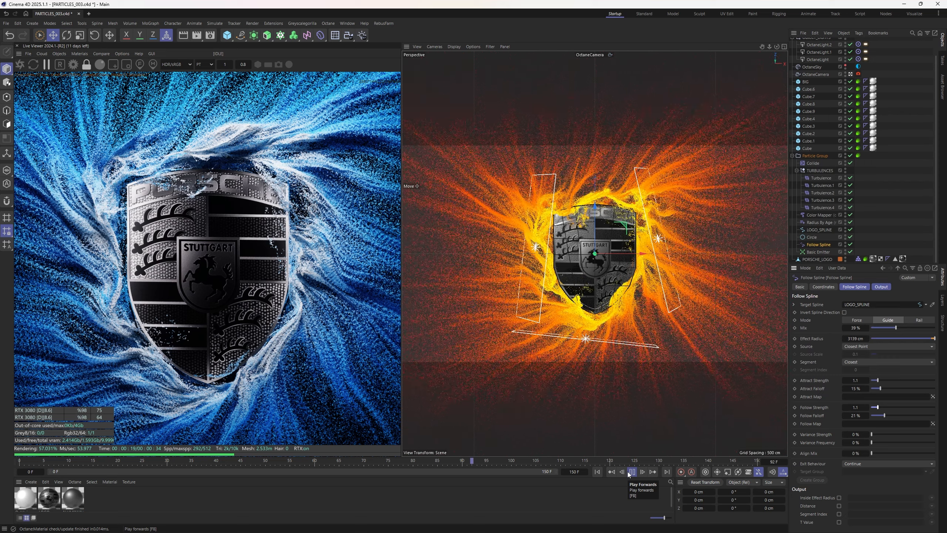
left_click(631, 472)
left_click(916, 189)
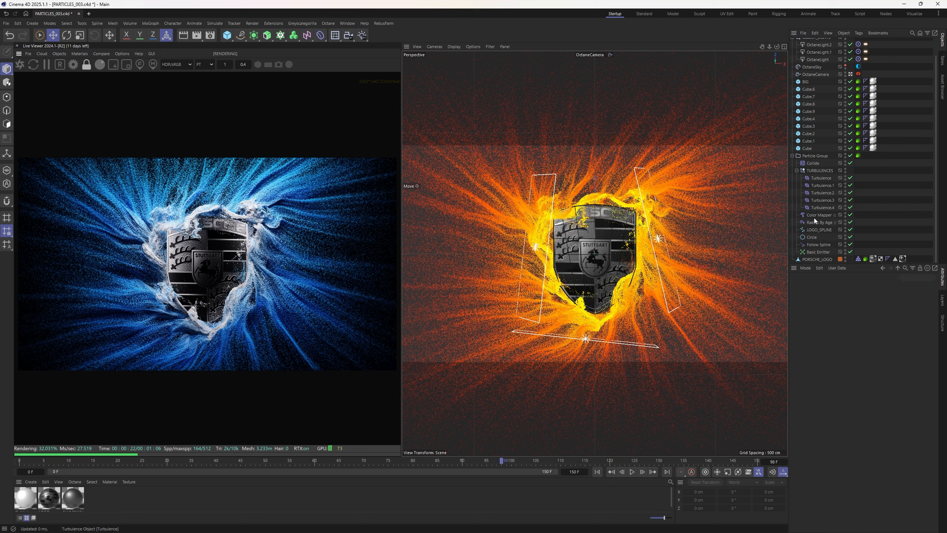
Step: Set the Radius By Age mapper's upper input to 90 F and replay the simulation from frame 0
left_click(815, 220)
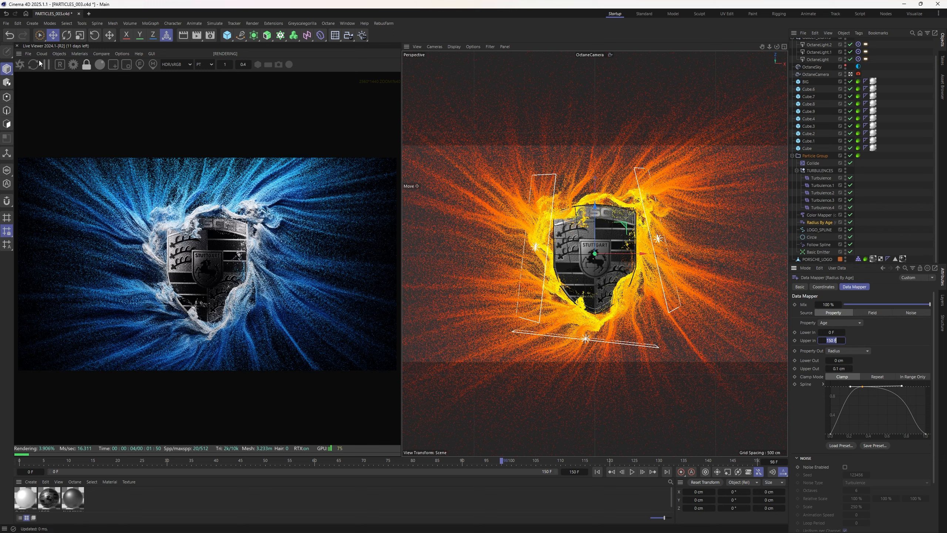
type("90")
key("Return")
left_click(602, 472)
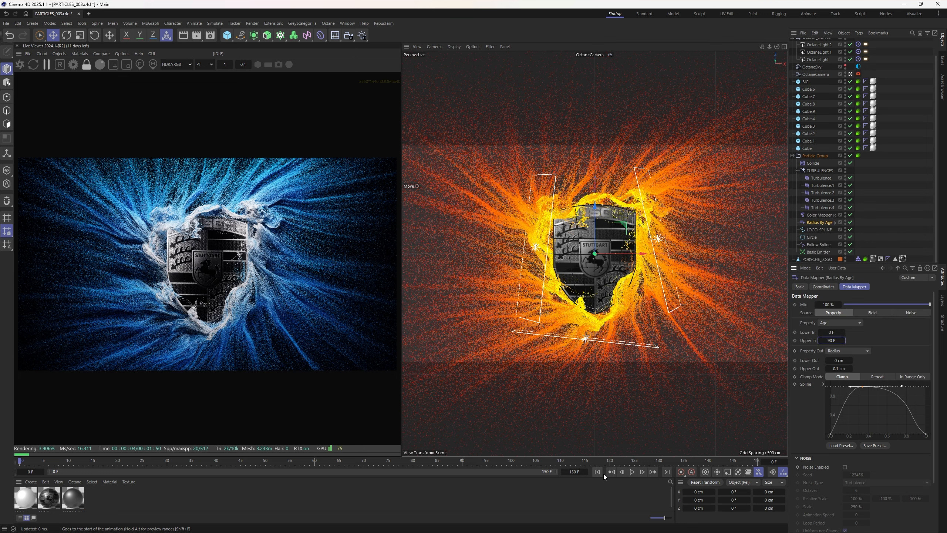
left_click(632, 472)
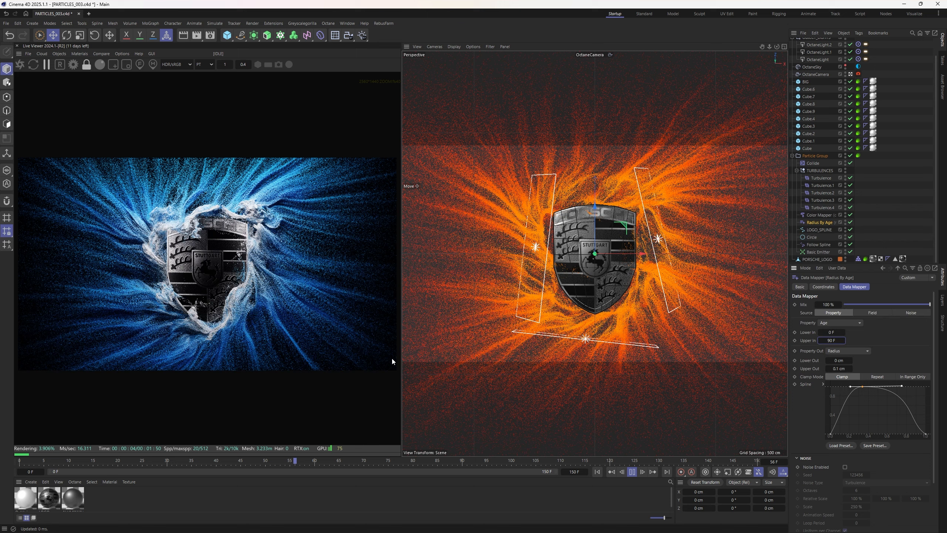
left_click(632, 472)
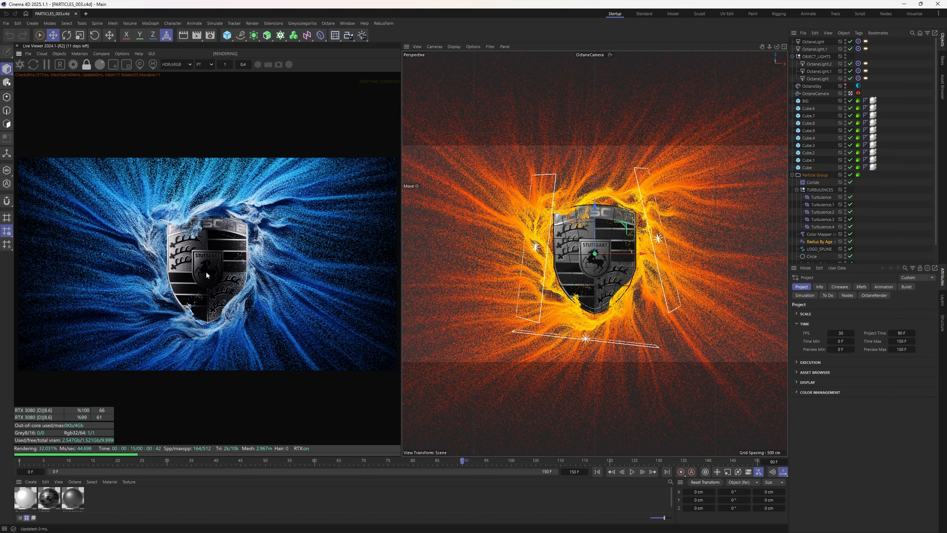
Step: Load the white particle material into an enlarged Octane Node Editor and shift its albedo gradient colouring to a violet-blue tone
left_click(79, 53)
left_click(93, 79)
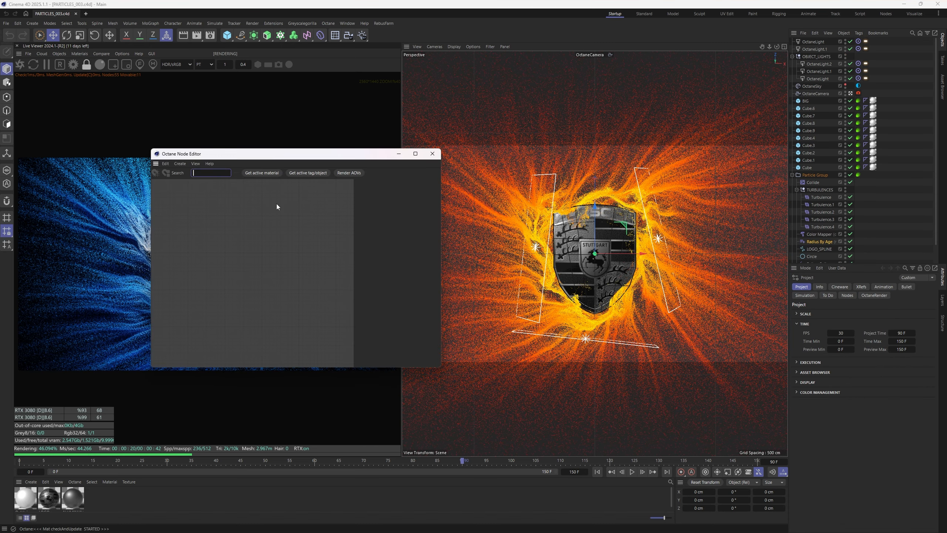
left_click_drag(283, 155, 524, 91)
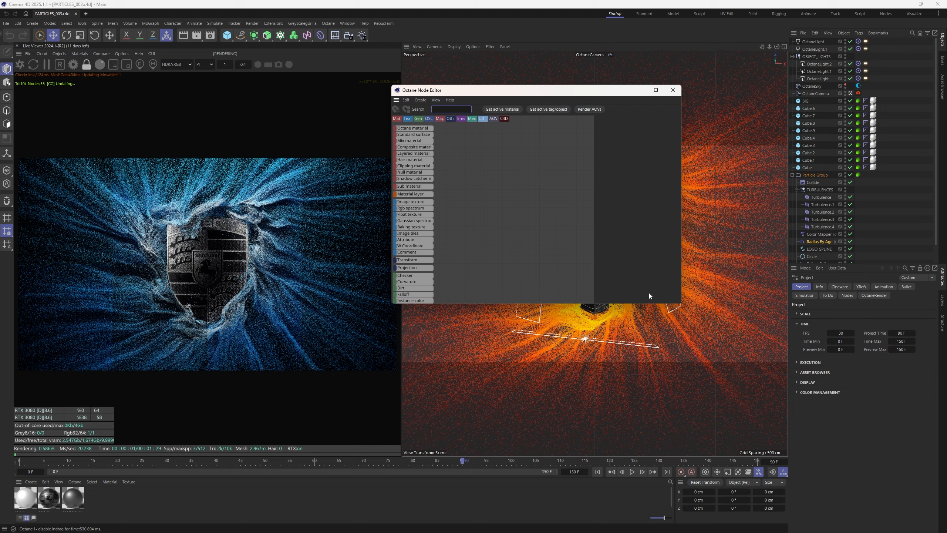
left_click_drag(678, 306, 812, 425)
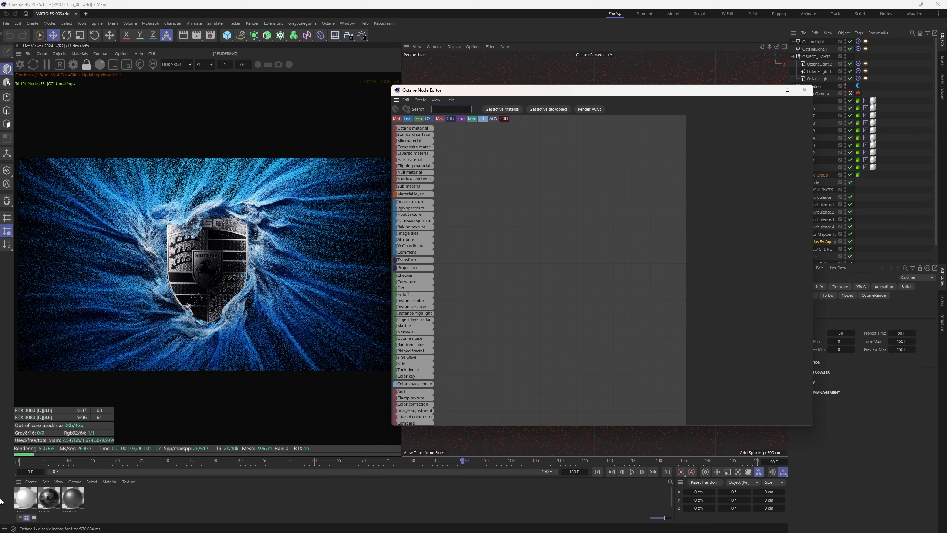
left_click_drag(34, 499, 481, 338)
left_click_drag(479, 92, 495, 85)
left_click(522, 238)
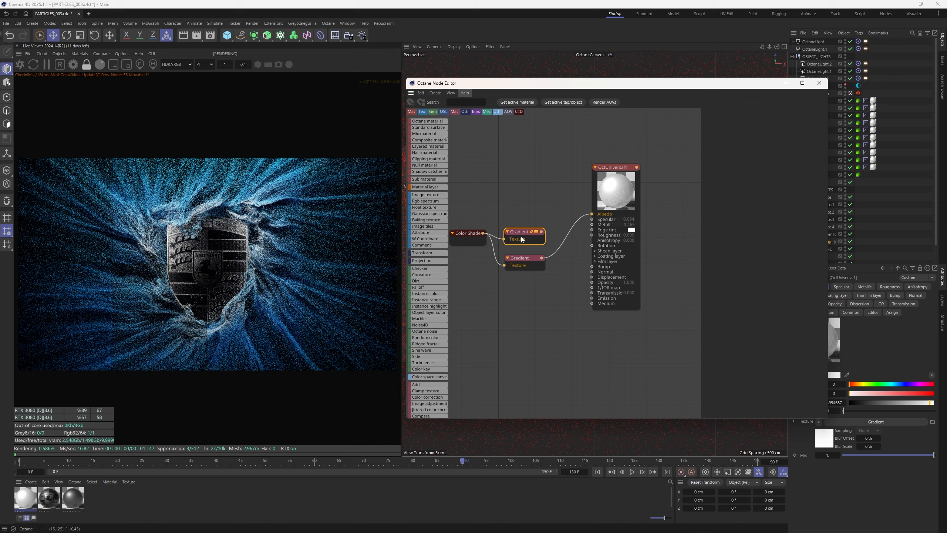
left_click(529, 263)
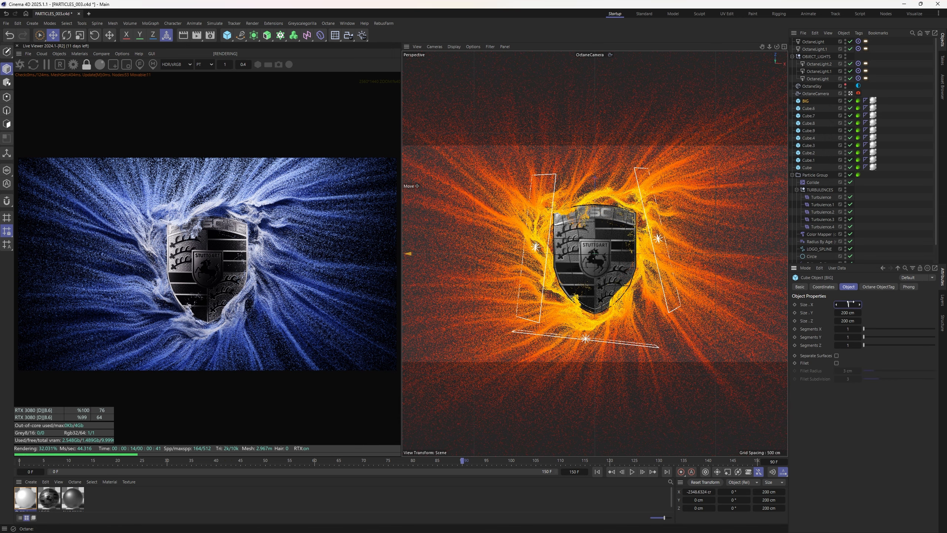
Step: Set the BIG cube's size to 150 cm in X, Y and Z
key("Tab")
type("150")
key("Tab")
type("150")
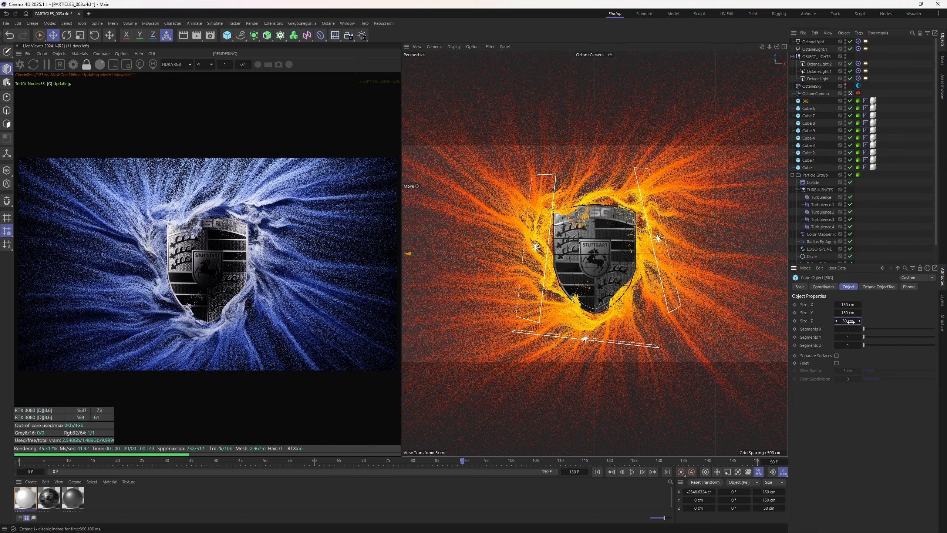
key("Return")
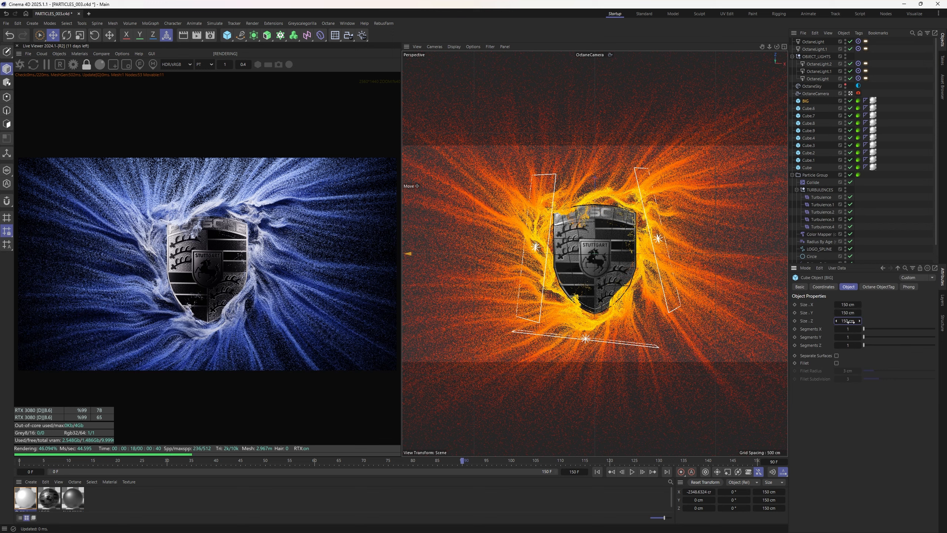
Step: Pause the Octane live render and save the project
left_click(897, 192)
left_click(47, 65)
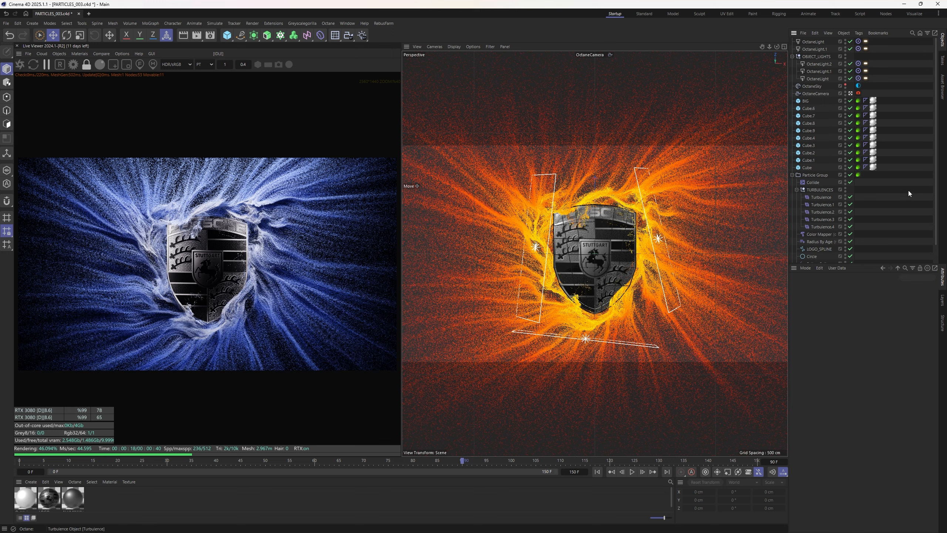
key("ctrl+s")
Step: Raise the Basic Emitter's rate to 2500000 per second and cache the scene from the Particle Group
left_click(813, 175)
left_click(865, 286)
scroll(811, 239, "down", 2)
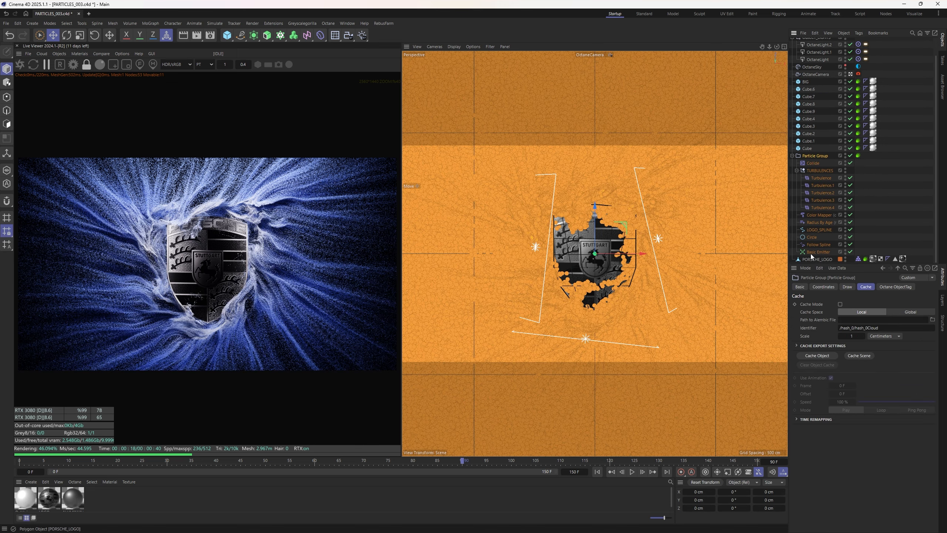
left_click(814, 252)
left_click(839, 364)
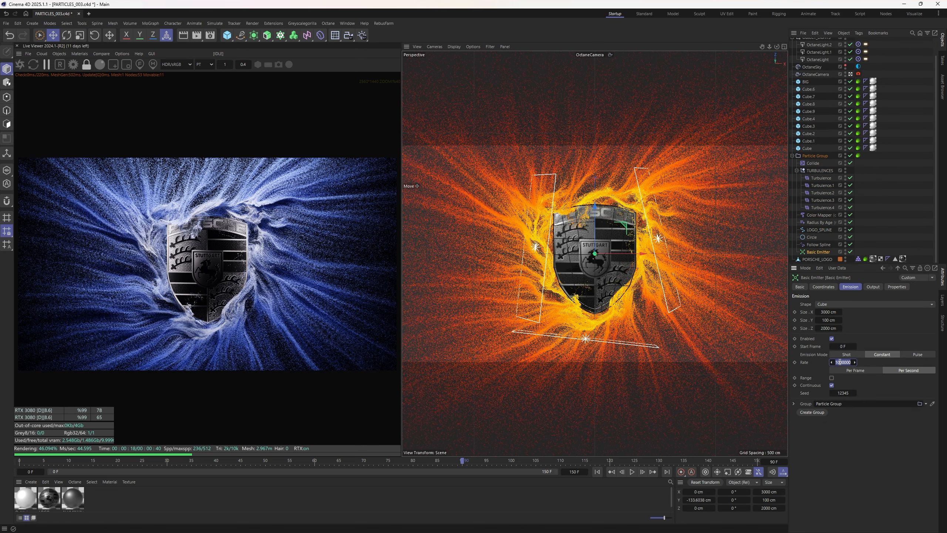
left_click_drag(839, 362, 833, 370)
type("25")
left_click(808, 157)
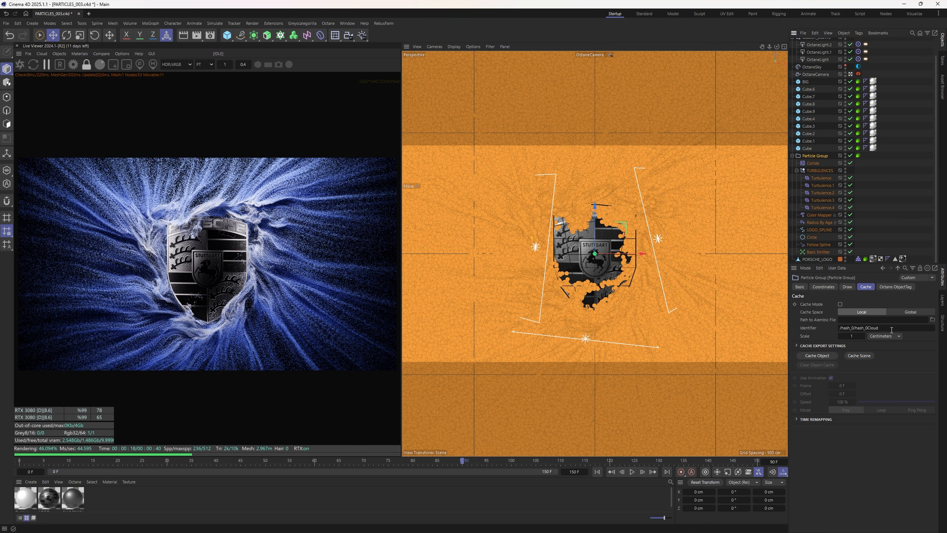
left_click(859, 356)
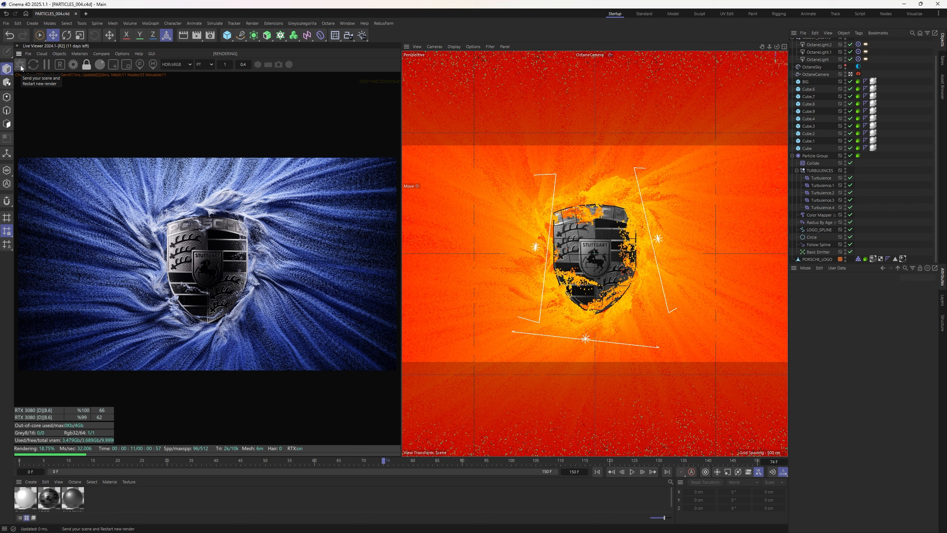
Step: Examine the denser cached particles around the crest in the Octane live render, both close up and in full frame
scroll(234, 263, "up", 5)
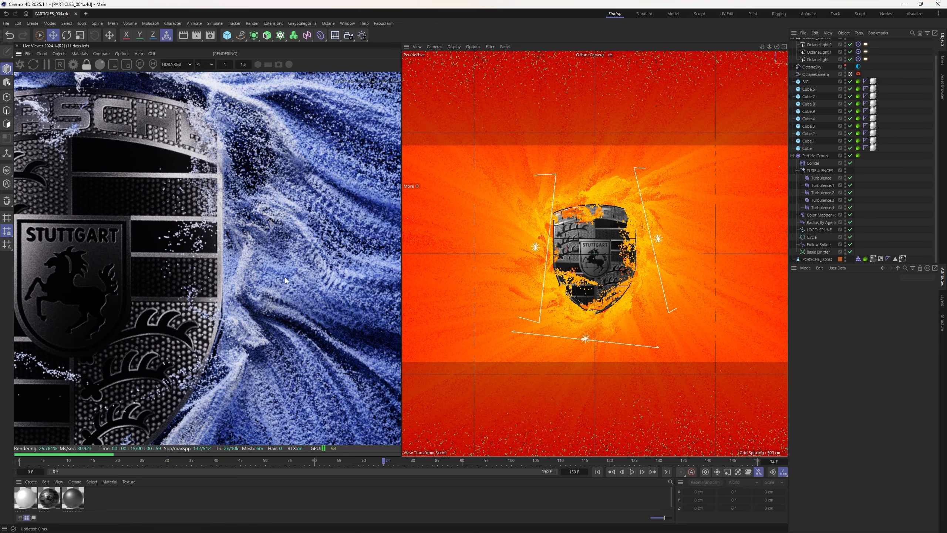
scroll(235, 275, "down", 2)
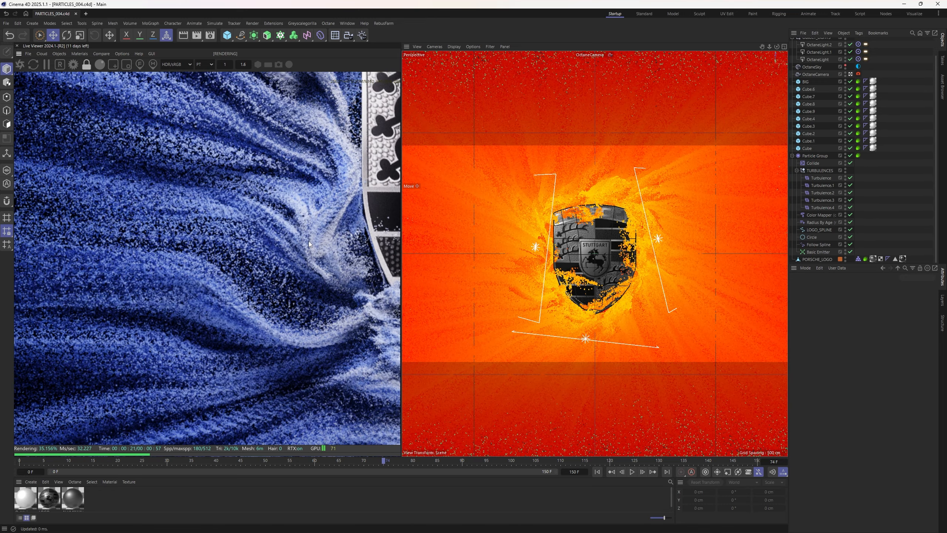
middle_click_drag(308, 241, 142, 260)
scroll(292, 249, "down", 6)
scroll(292, 249, "down", 5)
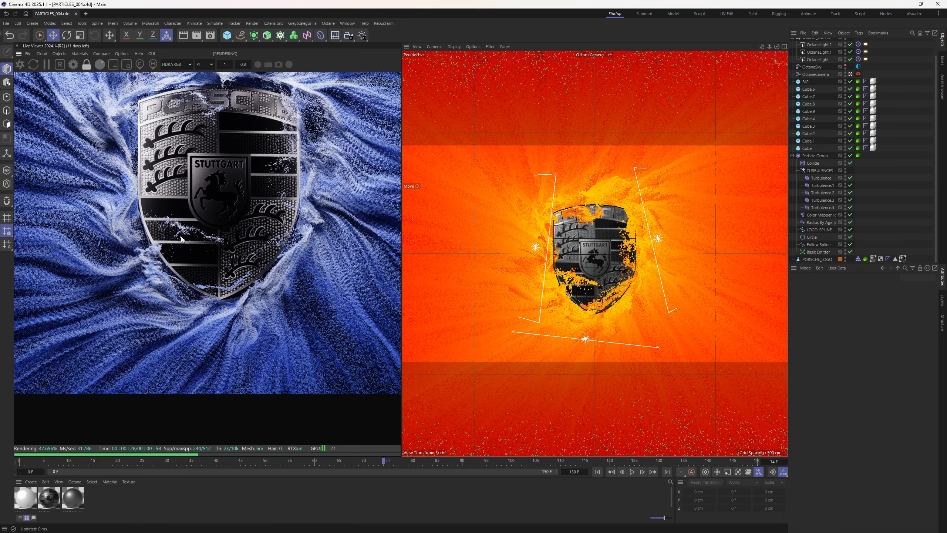
scroll(256, 296, "down", 3)
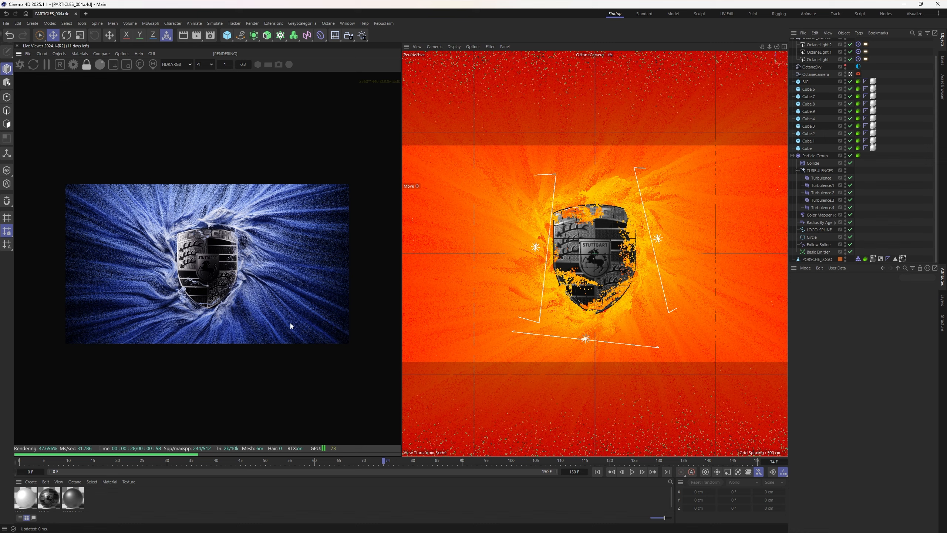
scroll(266, 330, "up", 6)
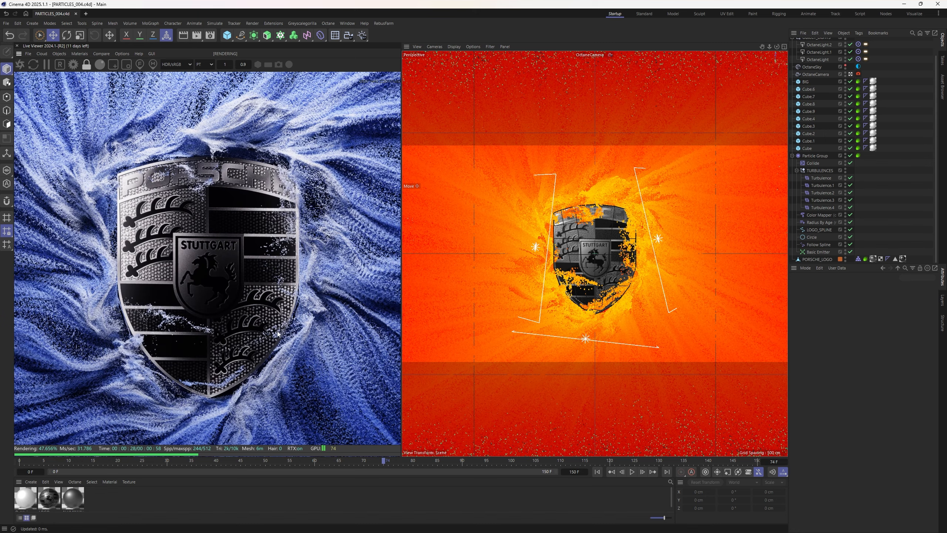
scroll(312, 355, "down", 5)
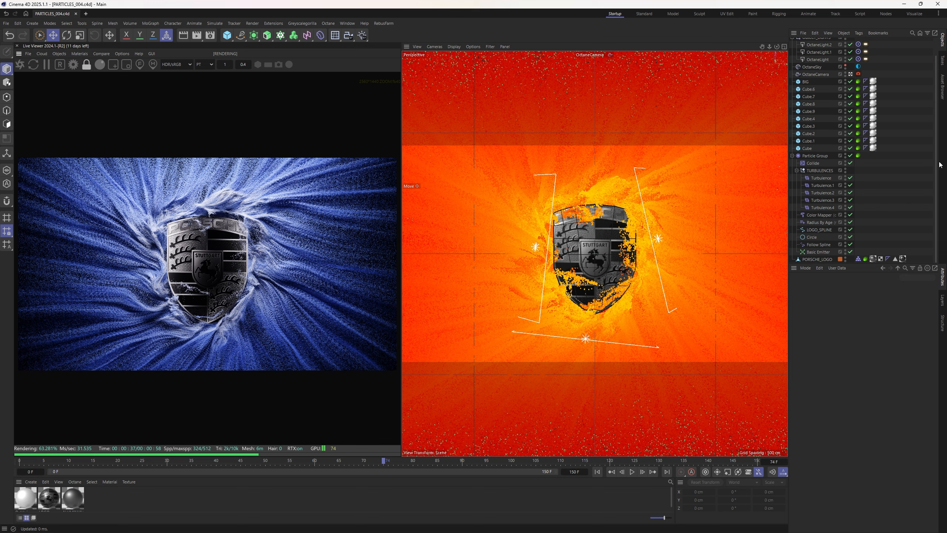
Step: Review the BIG cube's size settings and deselect it
left_click(806, 83)
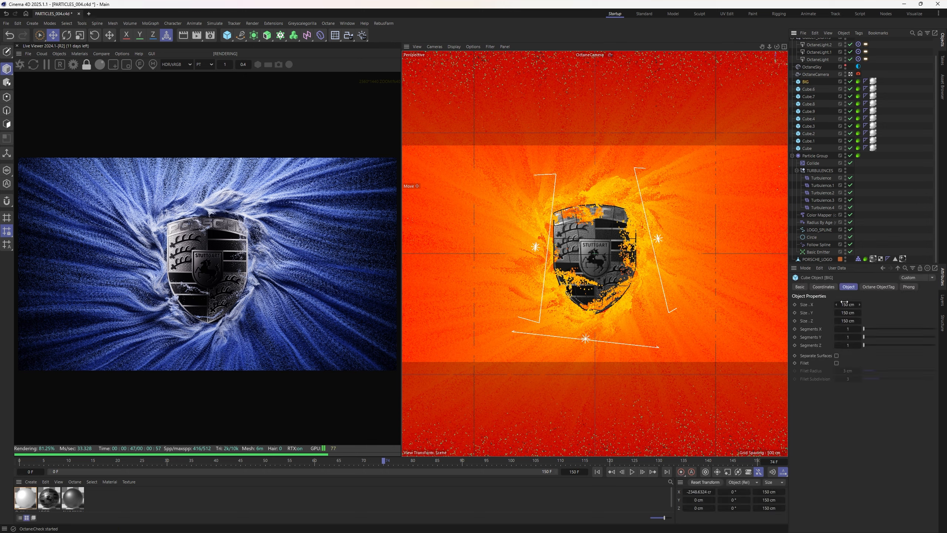
left_click(847, 304)
left_click(890, 171)
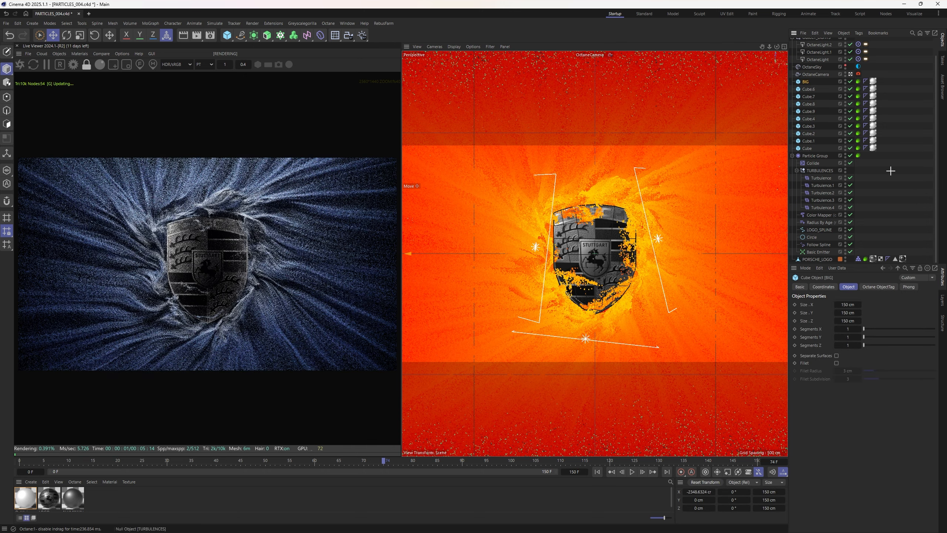
Step: Add a Spin modifier inside the Particle Group and set its speed to 168°
left_click(215, 23)
mouse_move(223, 39)
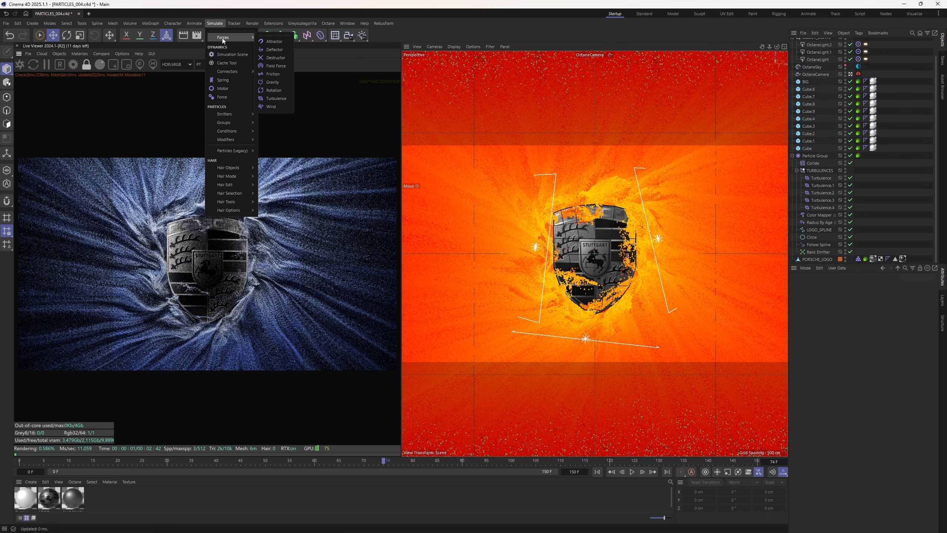
mouse_move(230, 140)
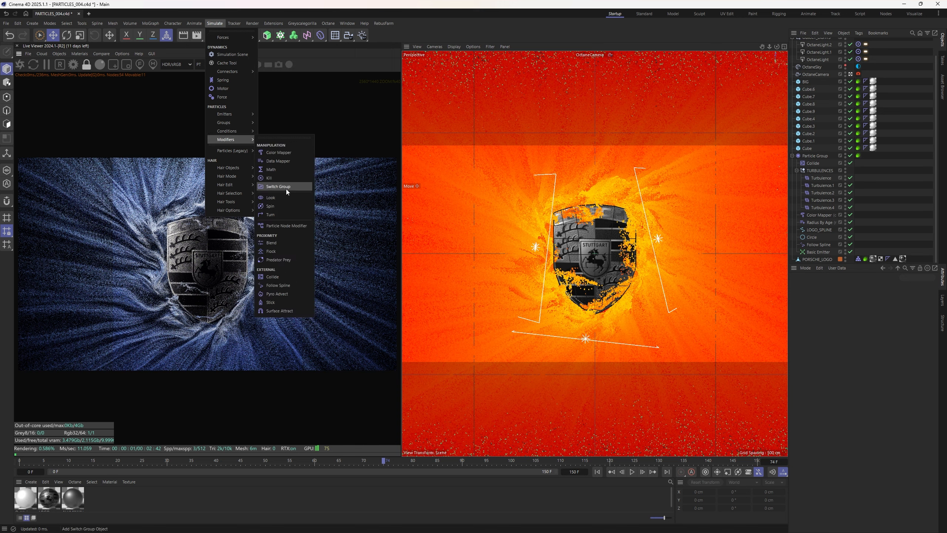
left_click(285, 207)
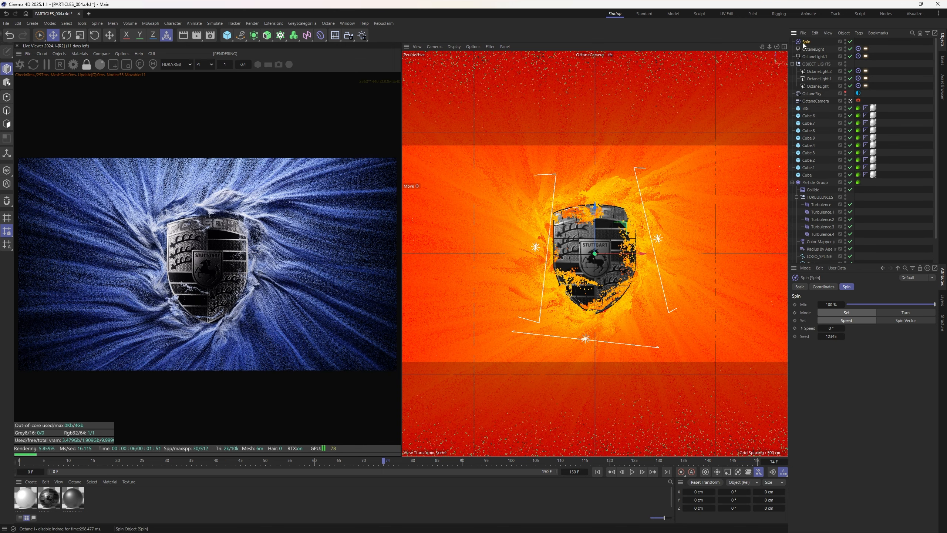
left_click_drag(814, 186, 814, 186)
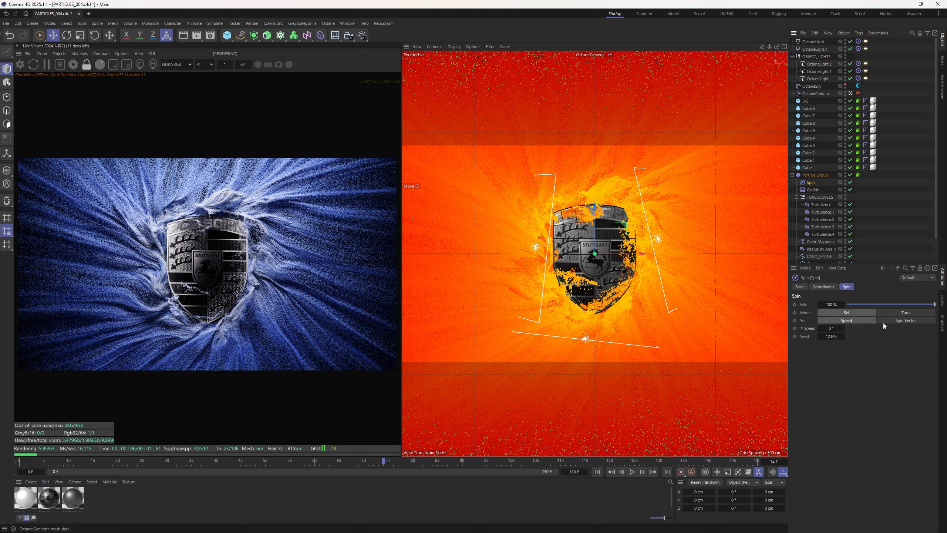
left_click_drag(828, 330, 857, 330)
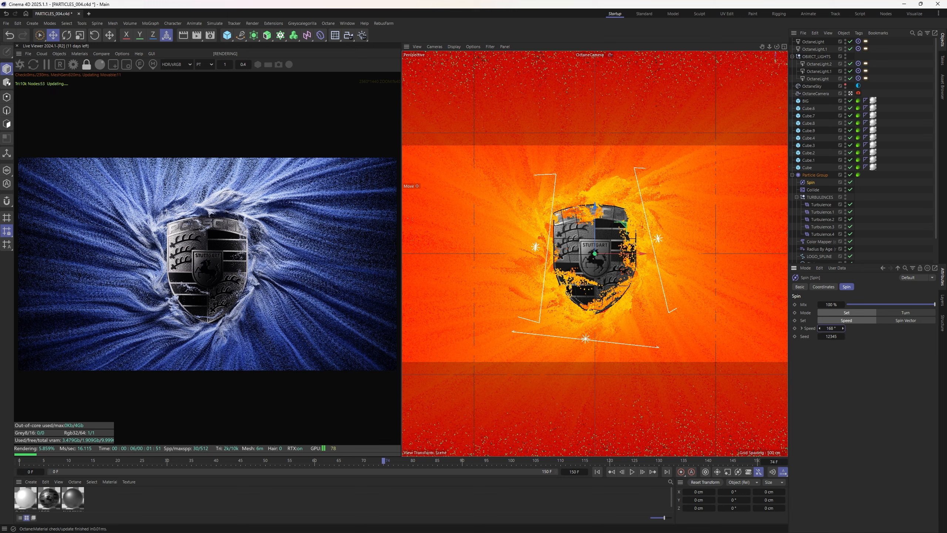
left_click(635, 253)
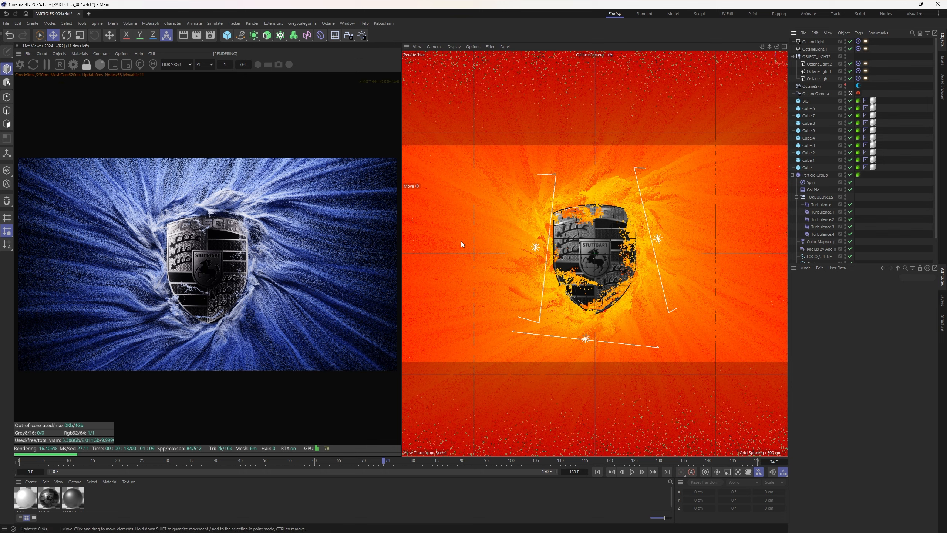
left_click(188, 246)
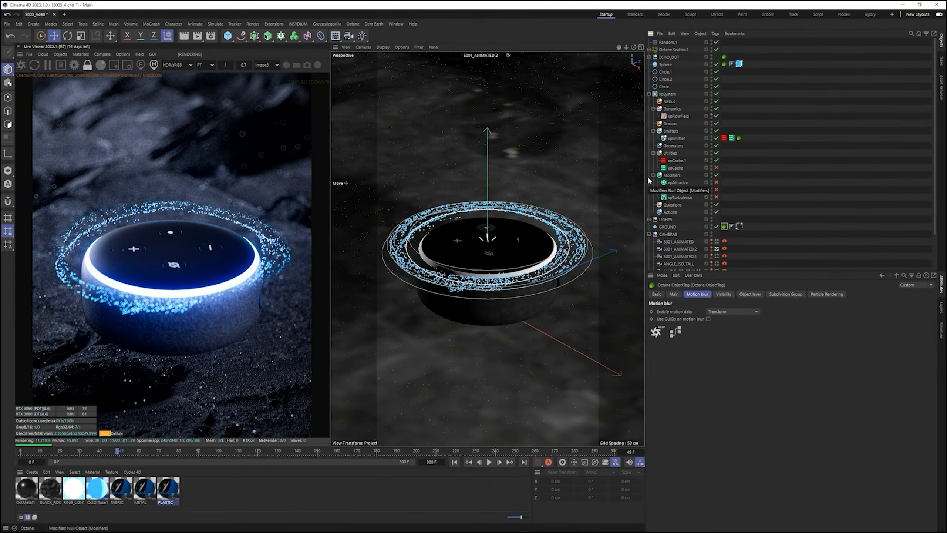
left_click(177, 255)
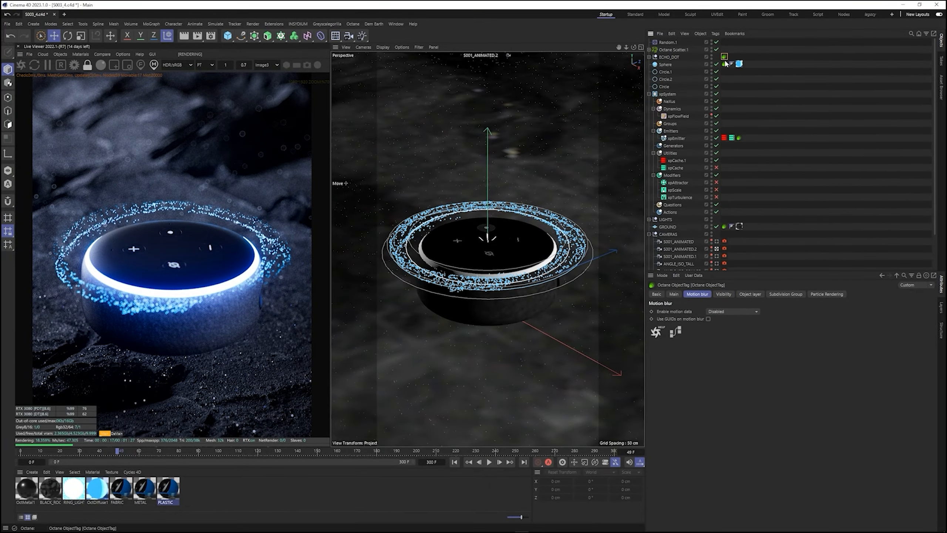